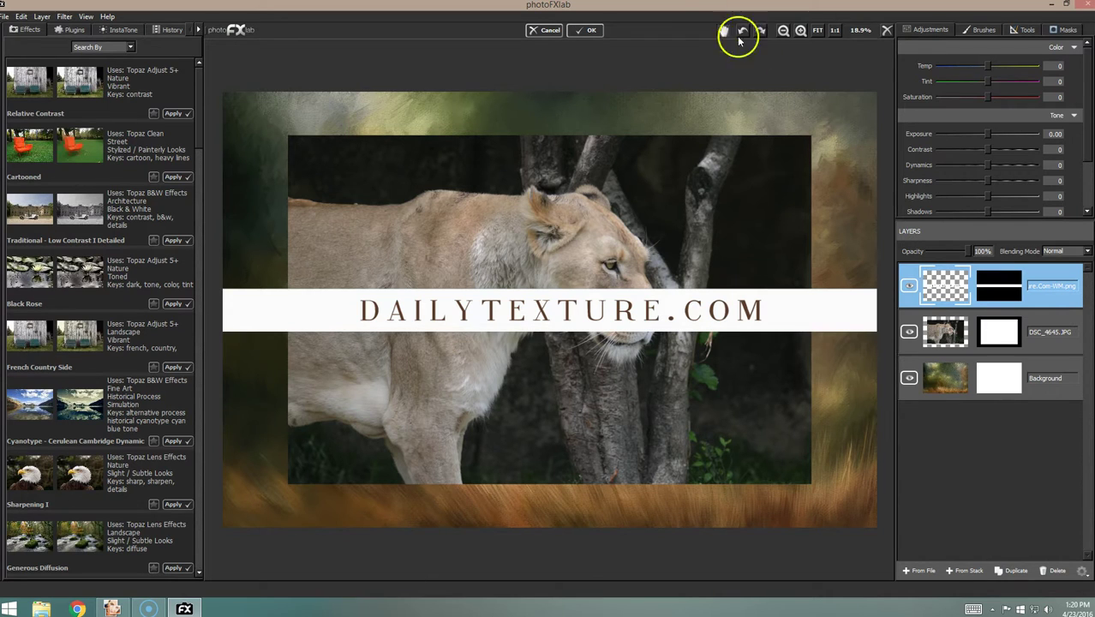
Step: Hide the watermark layer and move it beneath the Background layer
click(910, 287)
drag(1038, 293, 1005, 354)
Step: Compare the background texture with and without the lioness photo layer, leaving DSC_4645.JPG visible and selected
click(910, 286)
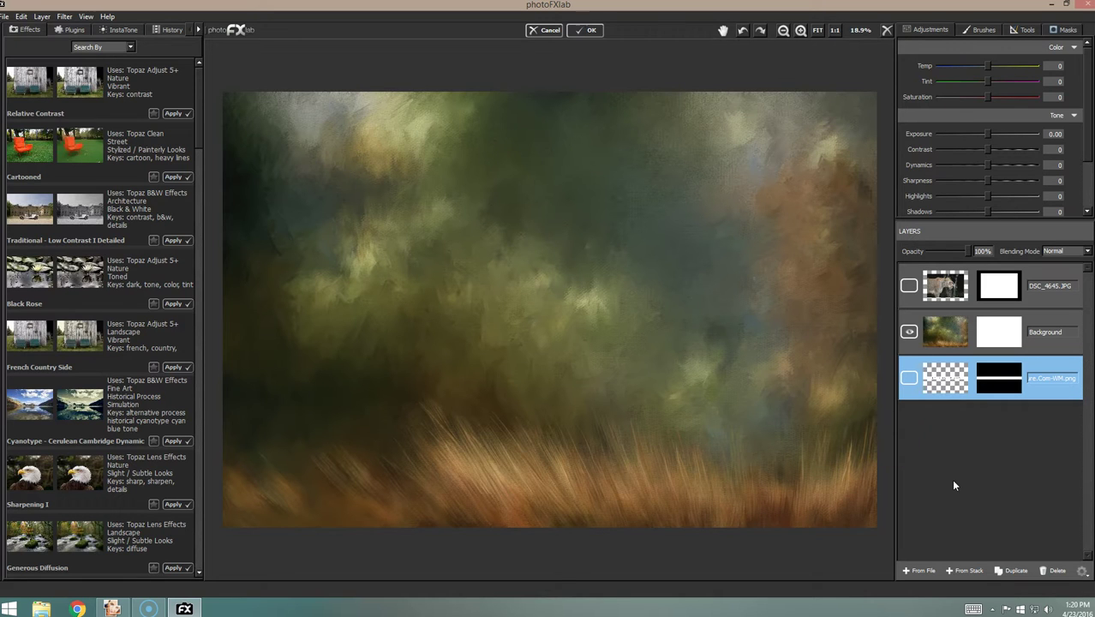
click(70, 29)
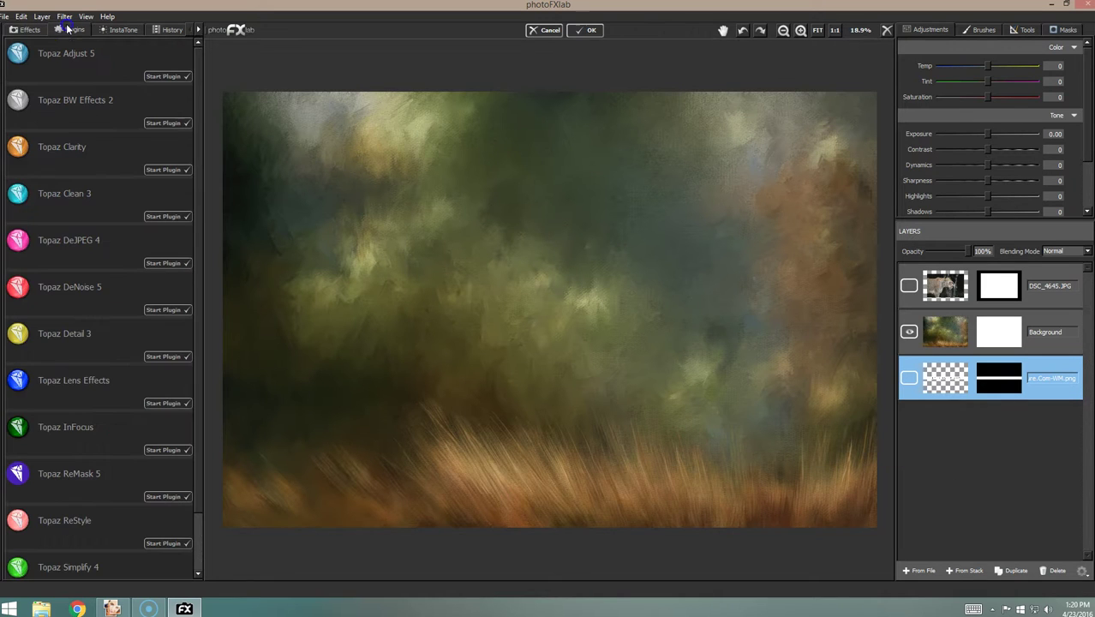
click(909, 286)
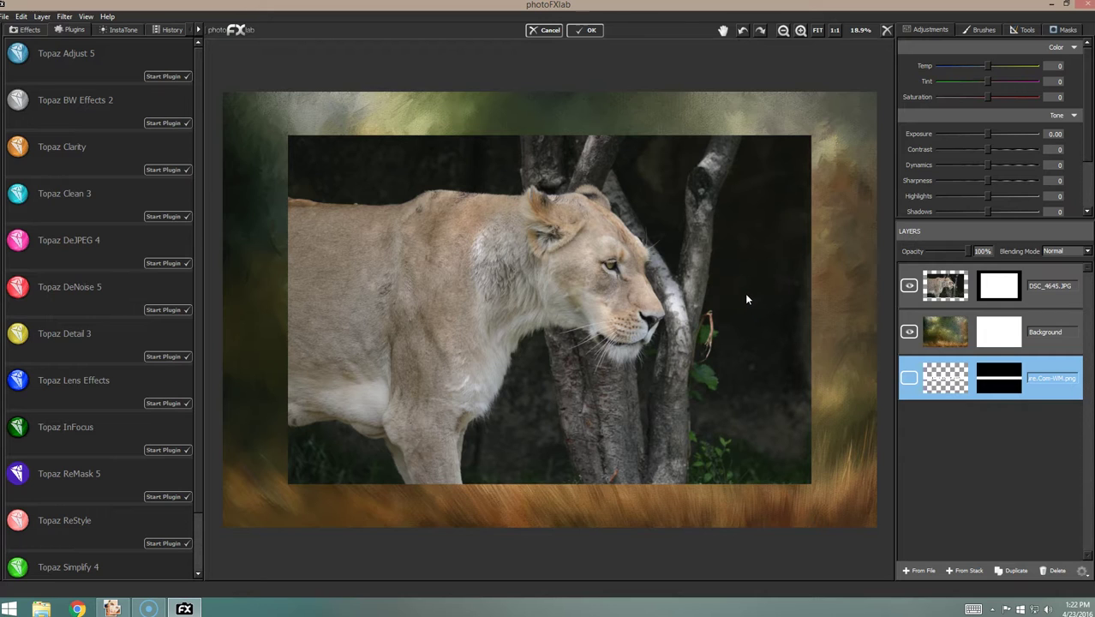
click(726, 306)
click(910, 286)
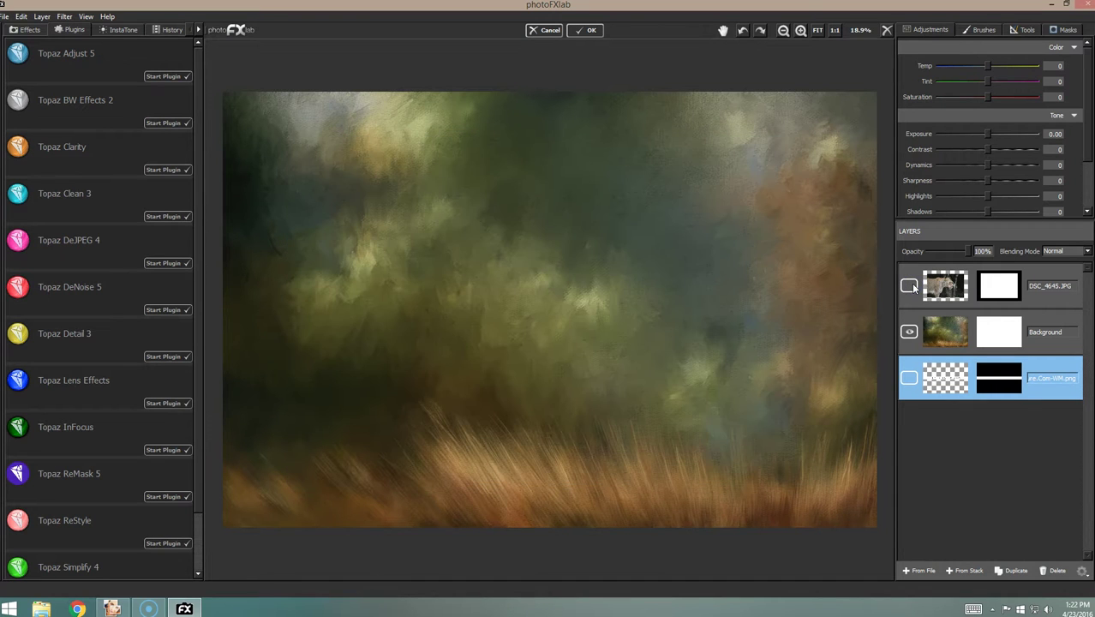
click(910, 286)
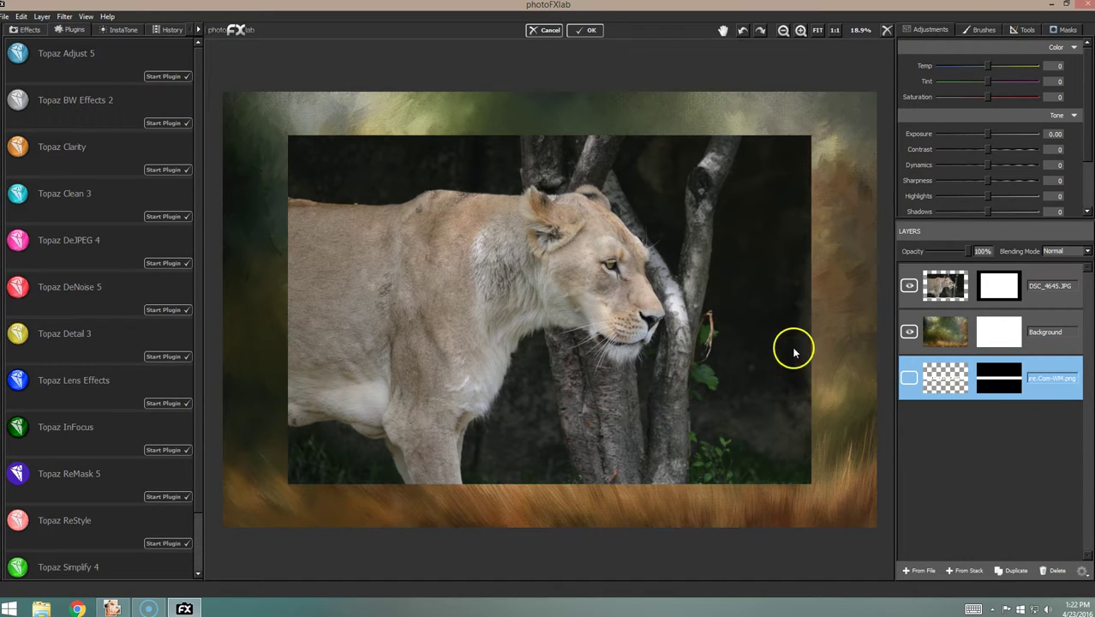
click(1051, 281)
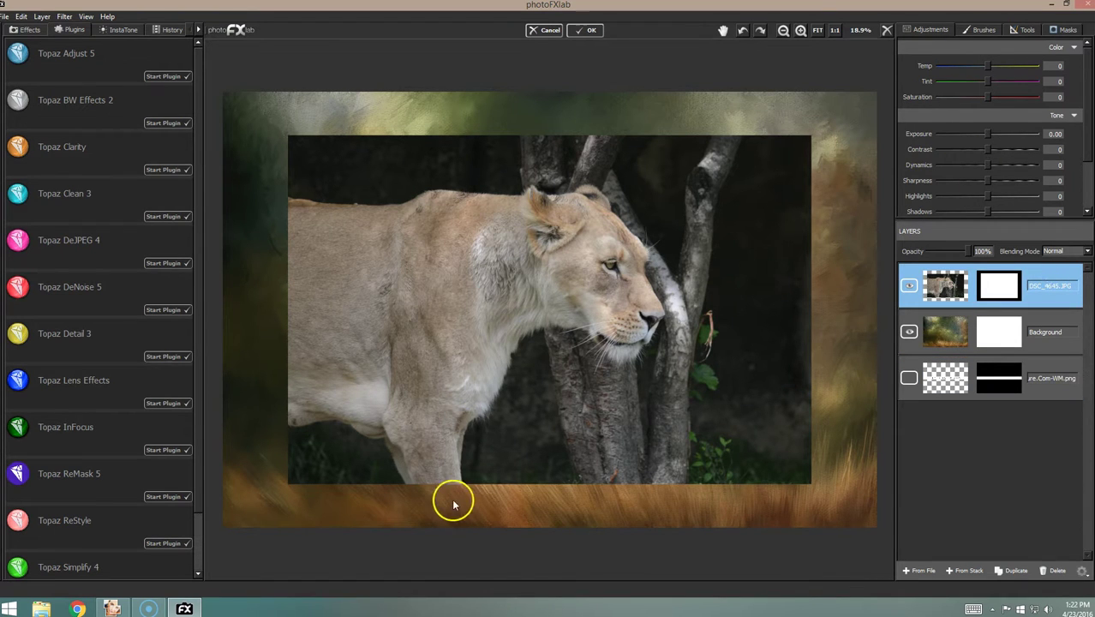
click(909, 286)
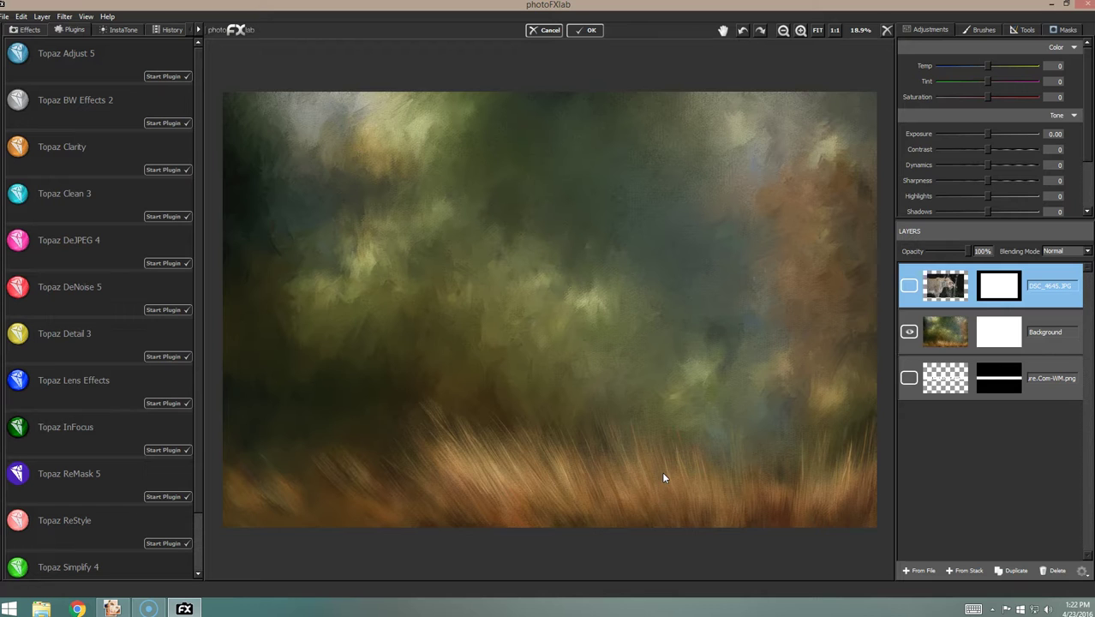
click(910, 285)
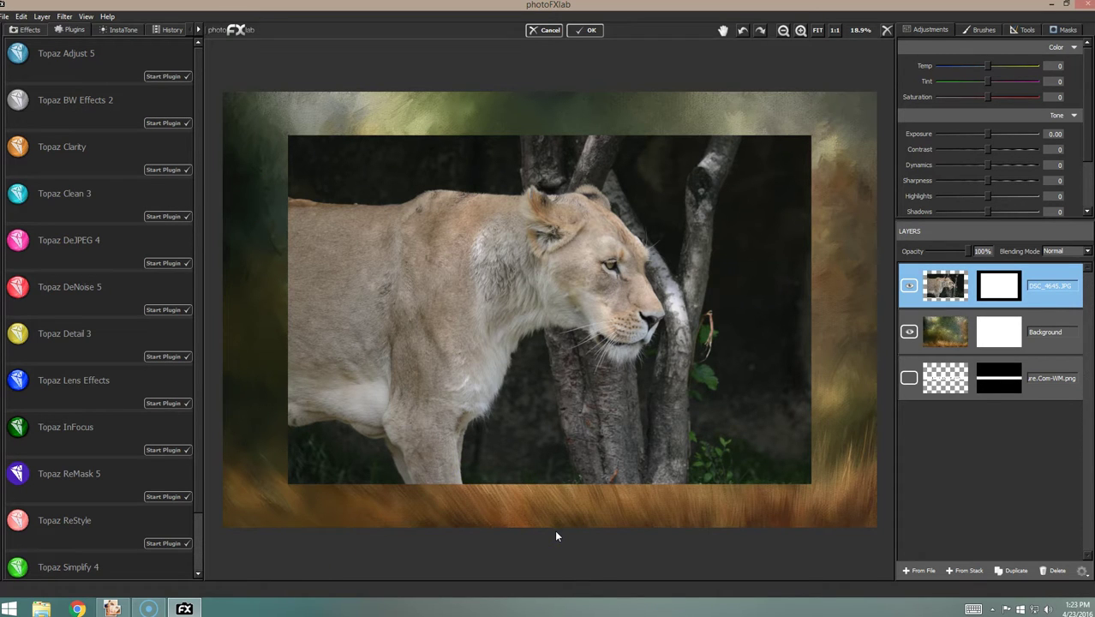
click(909, 286)
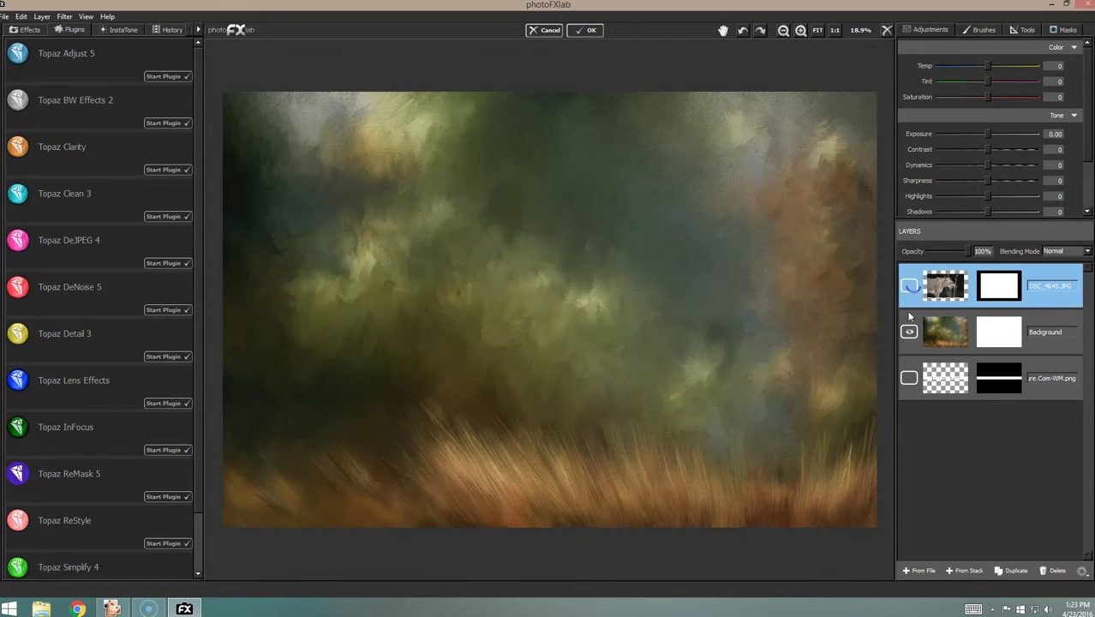
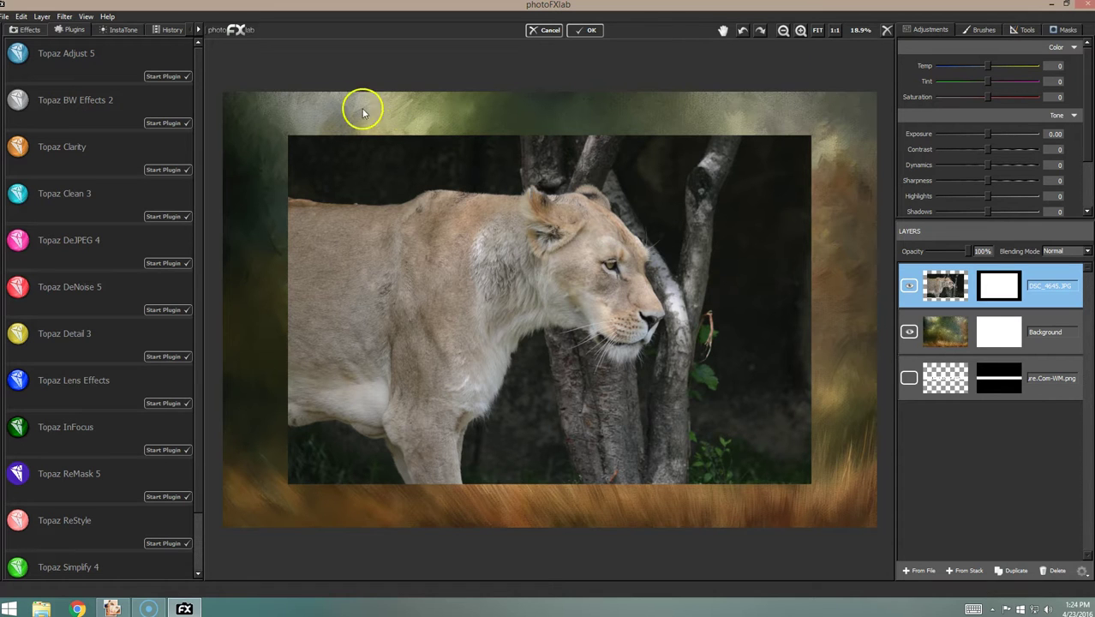
click(910, 286)
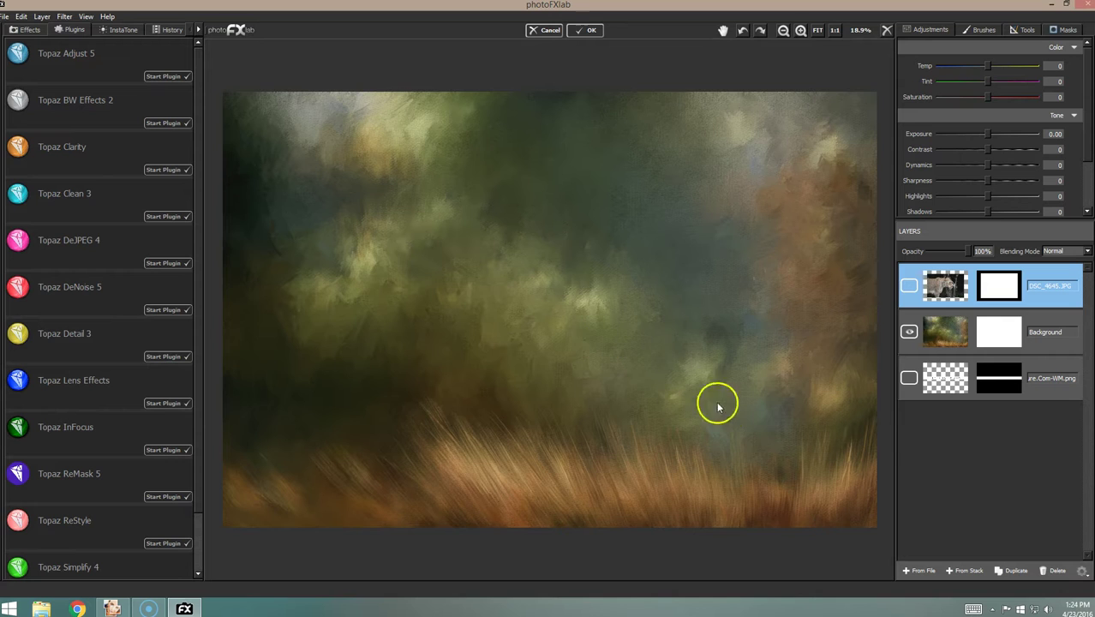
click(908, 288)
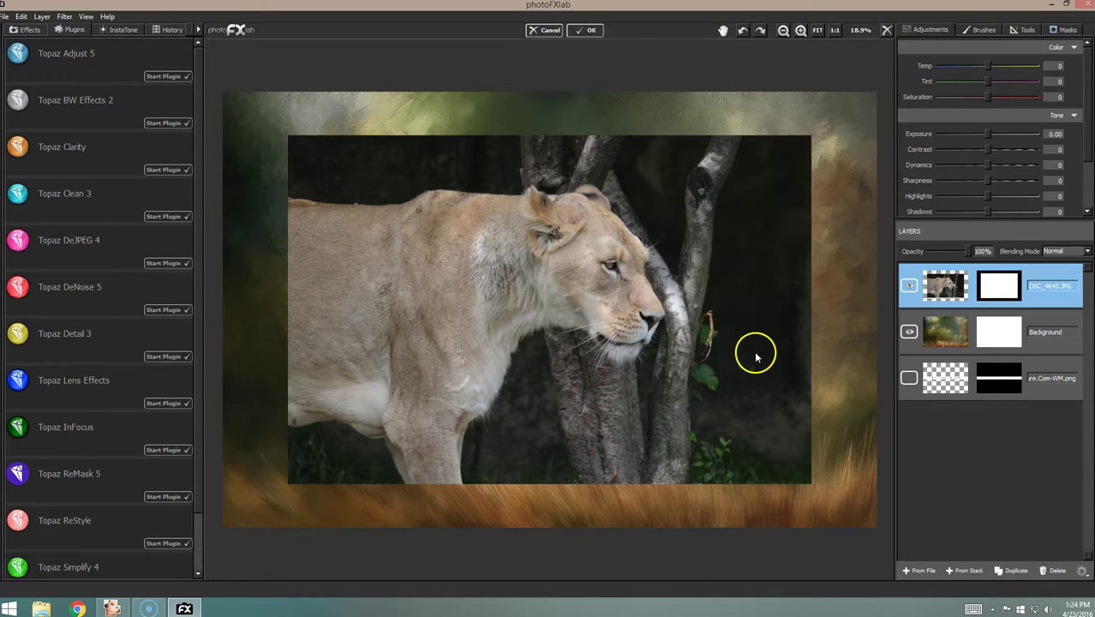
Step: Flip the lioness photo layer horizontally
click(1023, 30)
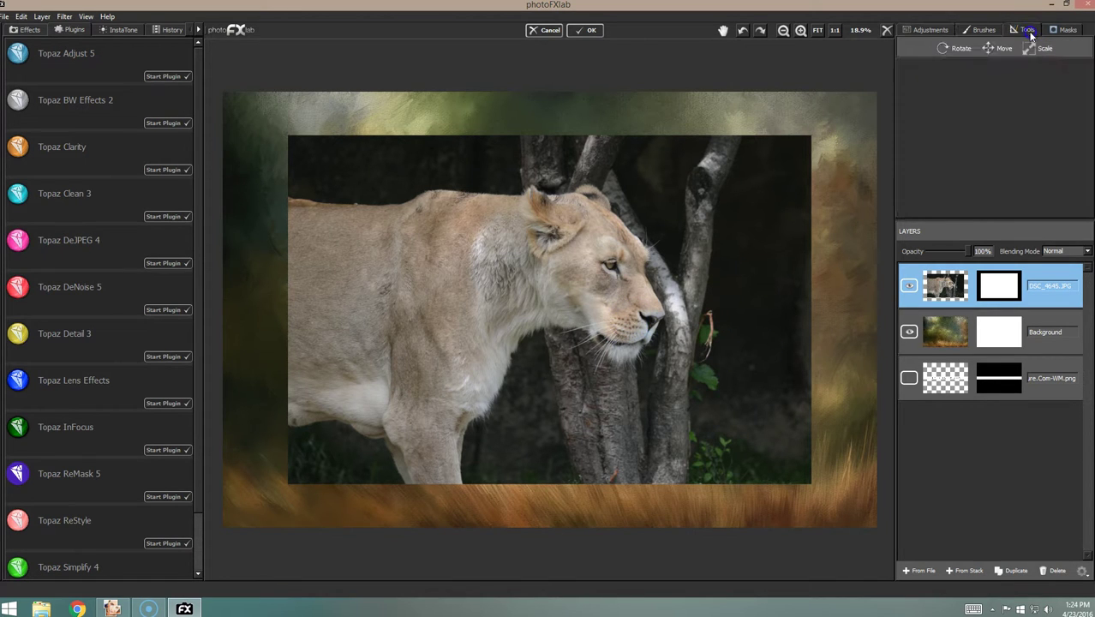
click(959, 49)
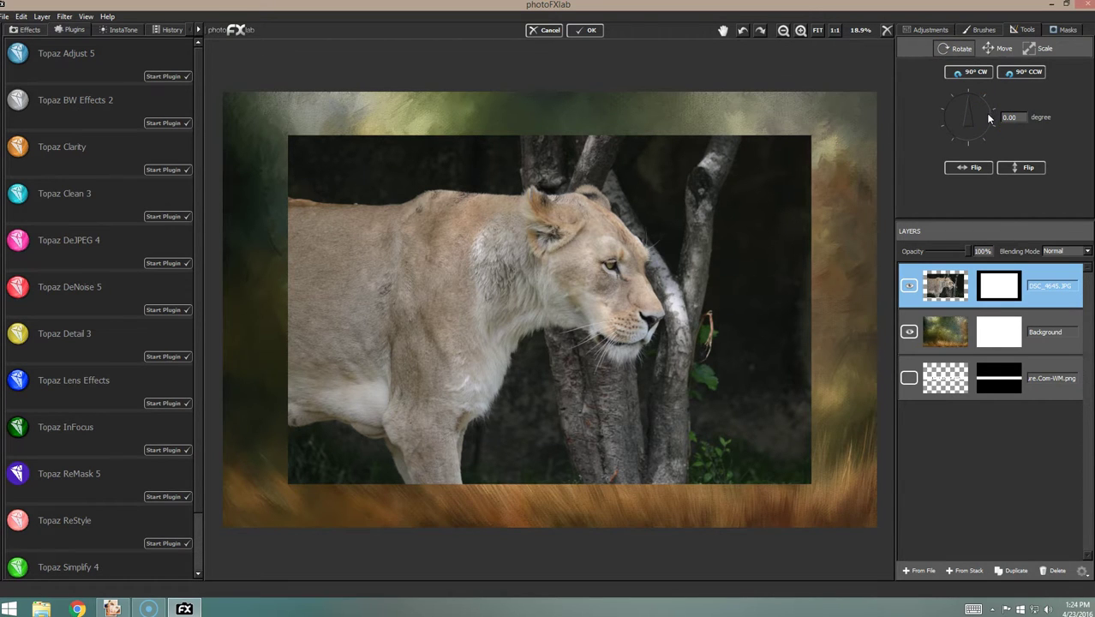
click(966, 169)
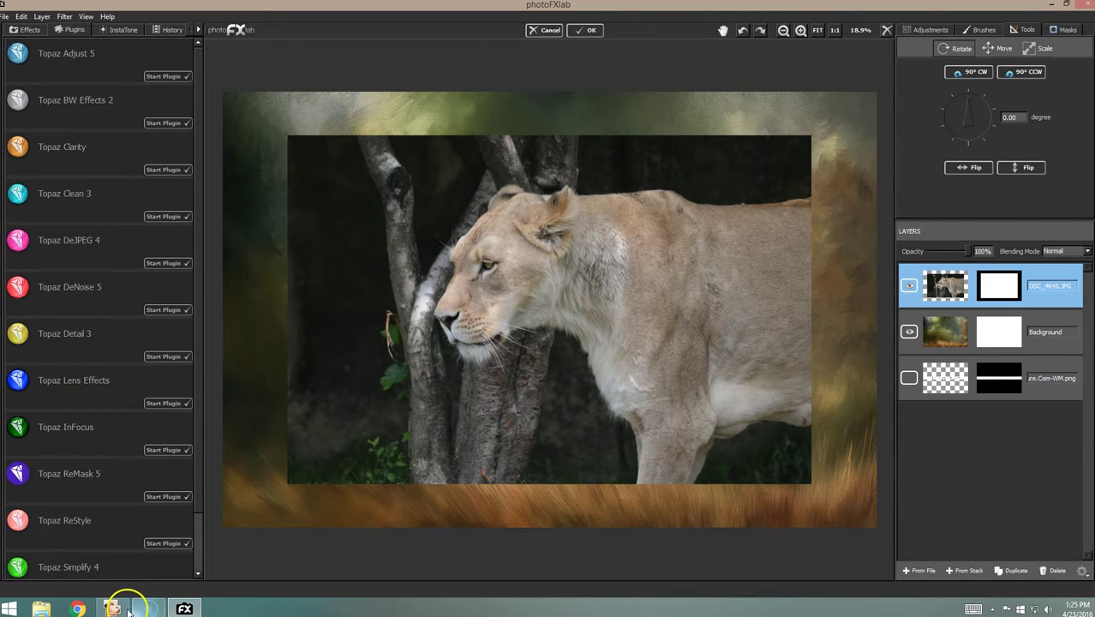
mouse_move(124, 607)
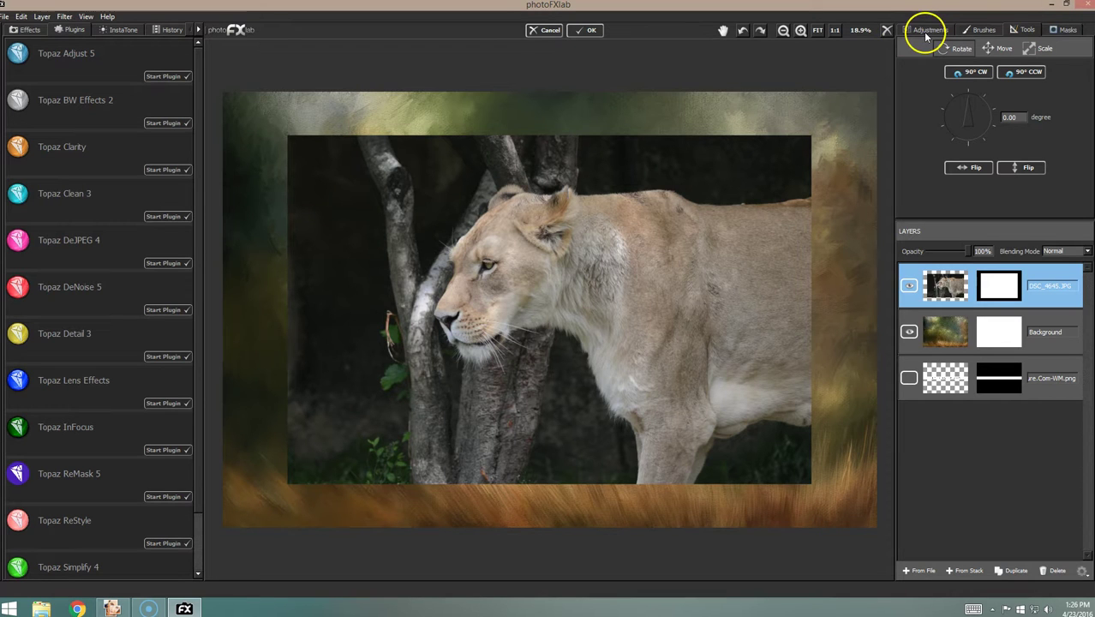
Step: Reposition the lioness photo so it runs off the canvas's right edge, using 25% layer opacity for placement, and restore the opacity to 100%
click(997, 53)
click(997, 49)
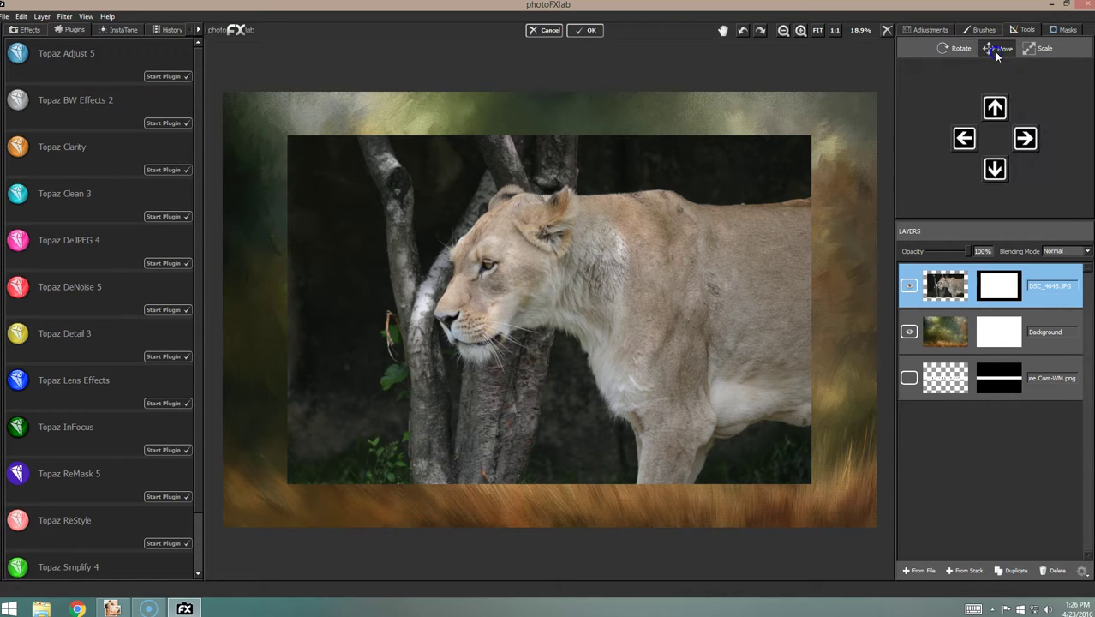
drag(690, 252, 758, 252)
drag(968, 251, 936, 252)
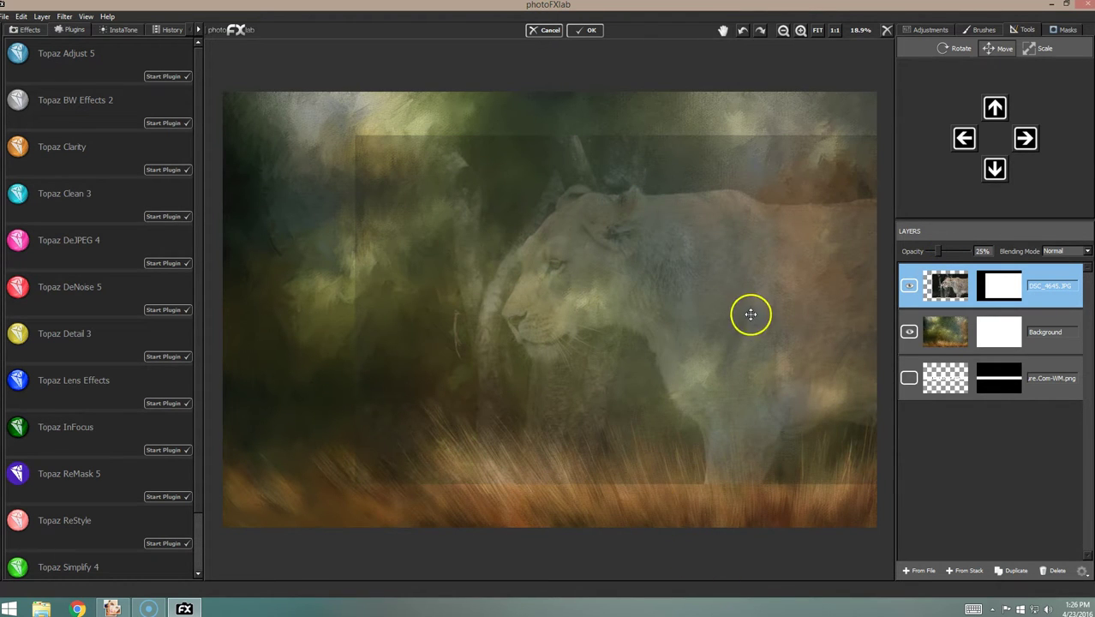
drag(749, 305, 738, 268)
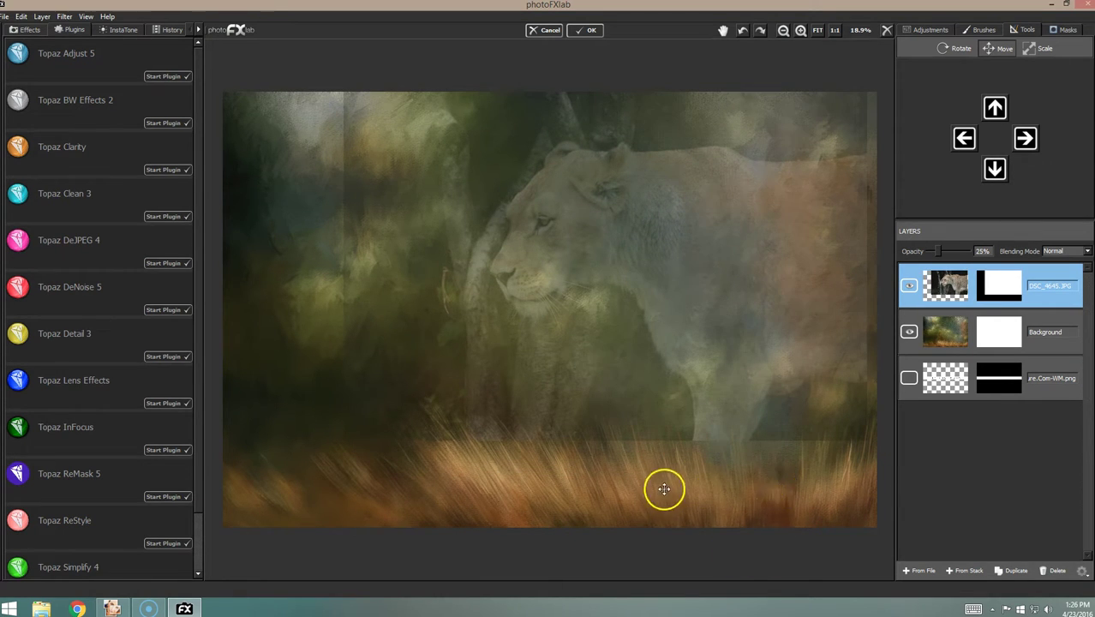
drag(729, 414, 741, 471)
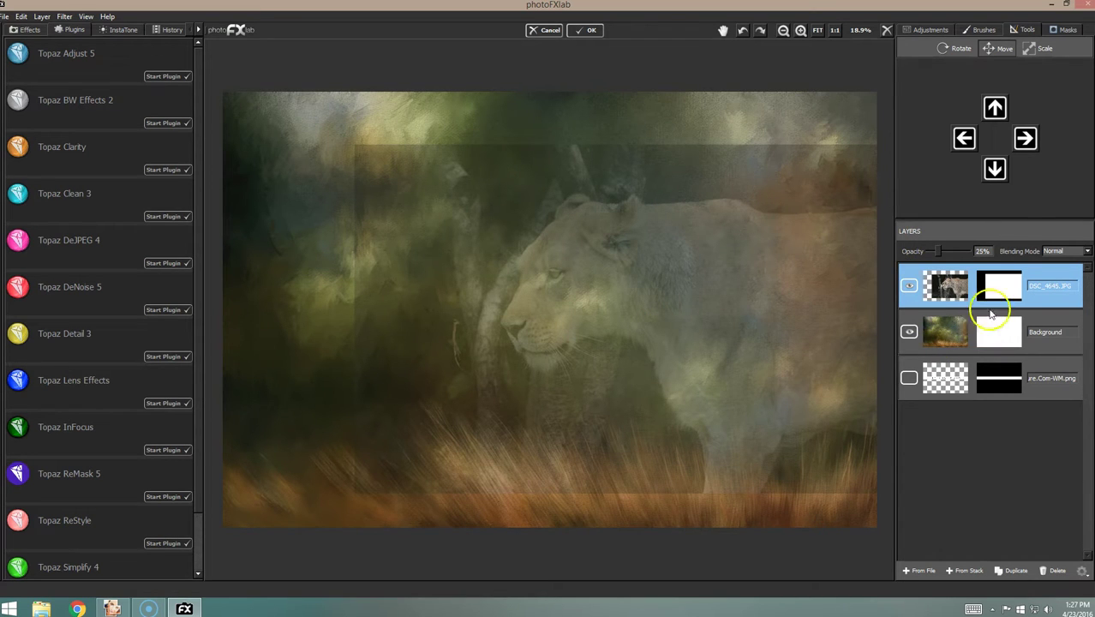
click(938, 252)
drag(939, 251, 989, 250)
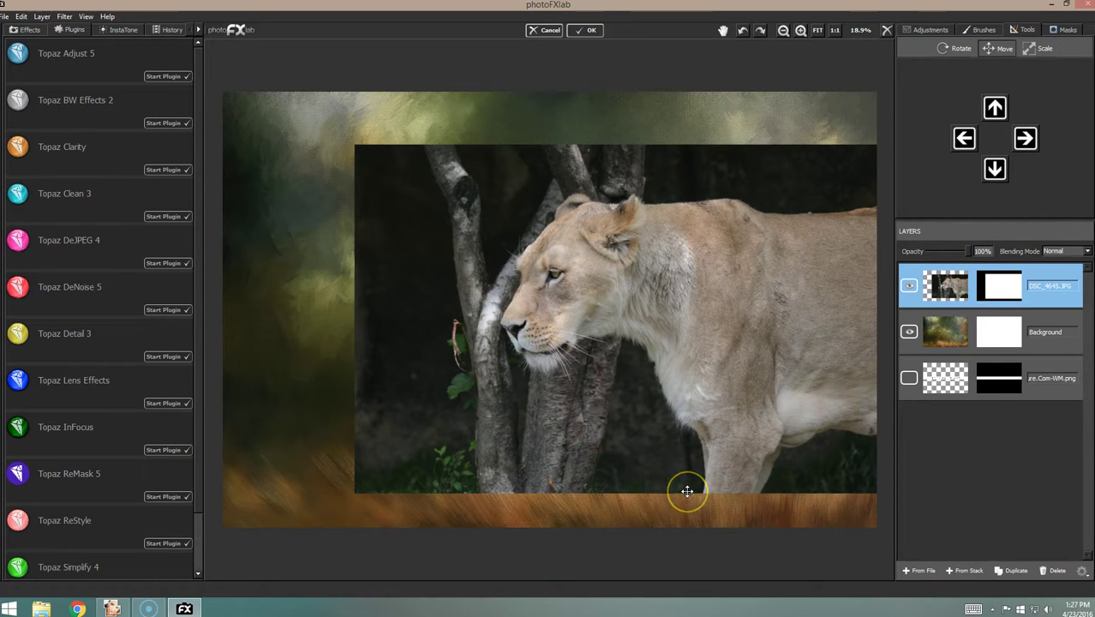
Step: Mask out the dark surroundings and tree trunks around the lioness with a black mask brush of size 0.25
click(1065, 31)
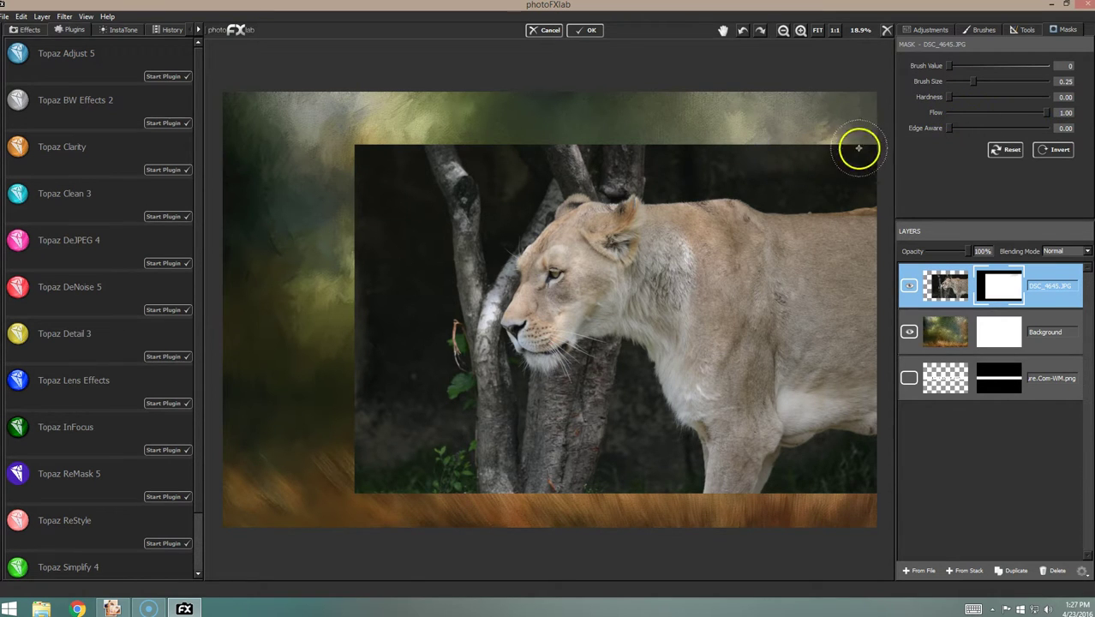
mouse_move(874, 144)
mouse_down()
mouse_move(687, 152)
mouse_move(909, 154)
mouse_move(580, 143)
mouse_move(664, 146)
mouse_move(480, 156)
mouse_move(694, 139)
mouse_move(470, 154)
mouse_move(598, 140)
mouse_move(479, 151)
mouse_up()
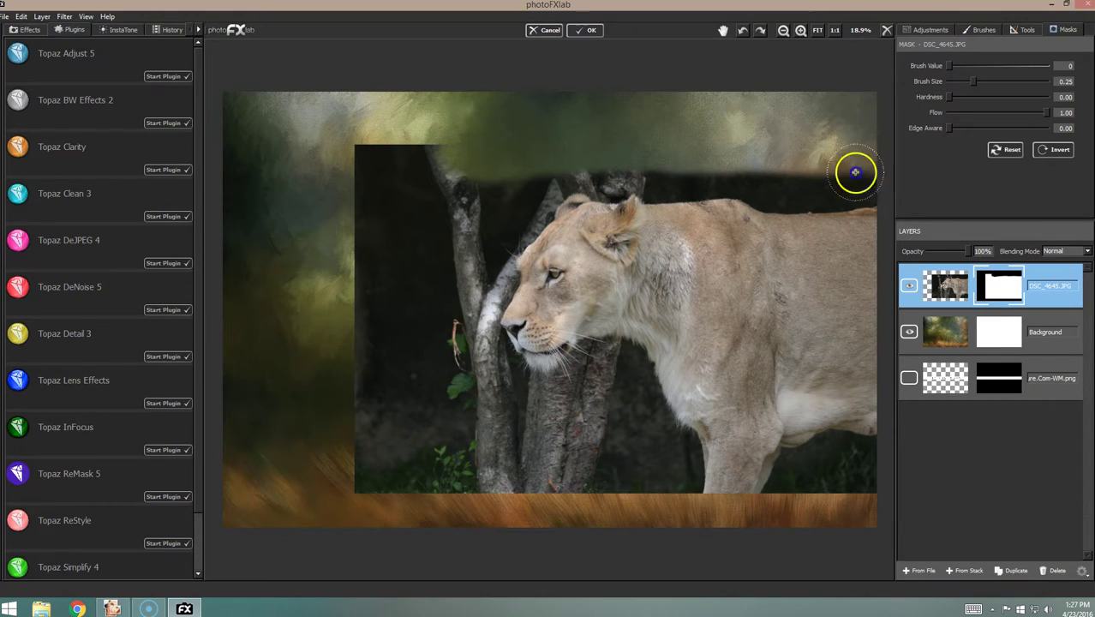
mouse_move(861, 181)
mouse_down()
mouse_move(649, 173)
mouse_move(863, 181)
mouse_move(742, 175)
mouse_move(775, 190)
mouse_move(880, 178)
mouse_move(709, 165)
mouse_up()
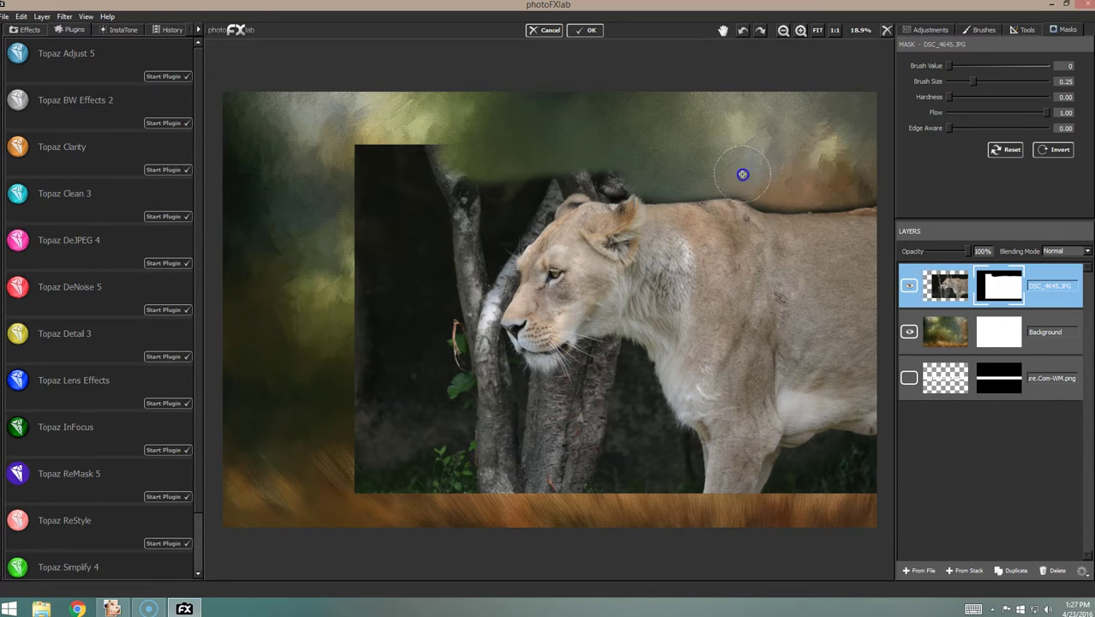
mouse_move(857, 185)
mouse_down()
mouse_move(426, 110)
mouse_move(342, 180)
mouse_move(355, 234)
mouse_move(365, 215)
mouse_move(396, 220)
mouse_move(394, 234)
mouse_move(535, 147)
mouse_move(494, 216)
mouse_move(514, 196)
mouse_move(635, 160)
mouse_up()
mouse_move(394, 241)
mouse_down()
mouse_move(390, 290)
mouse_move(381, 221)
mouse_move(341, 386)
mouse_move(352, 491)
mouse_move(371, 447)
mouse_move(383, 469)
mouse_move(385, 421)
mouse_move(389, 453)
mouse_move(429, 504)
mouse_move(453, 490)
mouse_move(466, 427)
mouse_move(498, 452)
mouse_move(513, 495)
mouse_move(585, 458)
mouse_move(568, 487)
mouse_move(701, 495)
mouse_move(808, 493)
mouse_move(812, 461)
mouse_move(790, 481)
mouse_move(821, 455)
mouse_move(847, 446)
mouse_move(878, 459)
mouse_move(851, 493)
mouse_move(790, 489)
mouse_move(791, 472)
mouse_move(849, 499)
mouse_move(658, 435)
mouse_move(688, 470)
mouse_move(633, 426)
mouse_move(618, 366)
mouse_up()
mouse_move(625, 357)
mouse_down()
mouse_move(673, 445)
mouse_move(600, 402)
mouse_move(609, 404)
mouse_move(595, 385)
mouse_move(599, 353)
mouse_move(544, 401)
mouse_move(584, 405)
mouse_move(571, 424)
mouse_move(547, 401)
mouse_move(641, 474)
mouse_move(491, 429)
mouse_move(511, 422)
mouse_move(522, 395)
mouse_move(501, 367)
mouse_move(524, 386)
mouse_move(484, 353)
mouse_move(490, 343)
mouse_move(512, 376)
mouse_move(494, 386)
mouse_move(484, 432)
mouse_move(476, 424)
mouse_move(481, 447)
mouse_move(452, 361)
mouse_move(451, 398)
mouse_move(438, 402)
mouse_move(417, 380)
mouse_move(413, 414)
mouse_move(367, 365)
mouse_up()
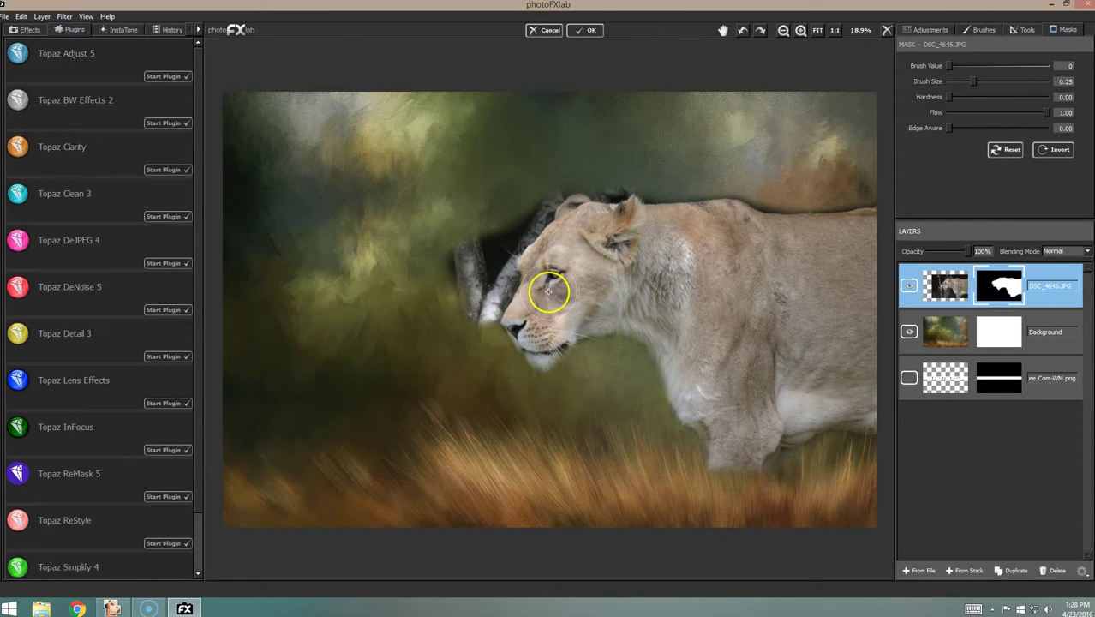
mouse_move(445, 291)
mouse_down()
mouse_move(460, 226)
mouse_move(482, 249)
mouse_move(474, 311)
mouse_move(487, 287)
mouse_move(474, 315)
mouse_move(493, 207)
mouse_move(521, 188)
mouse_move(538, 197)
mouse_up()
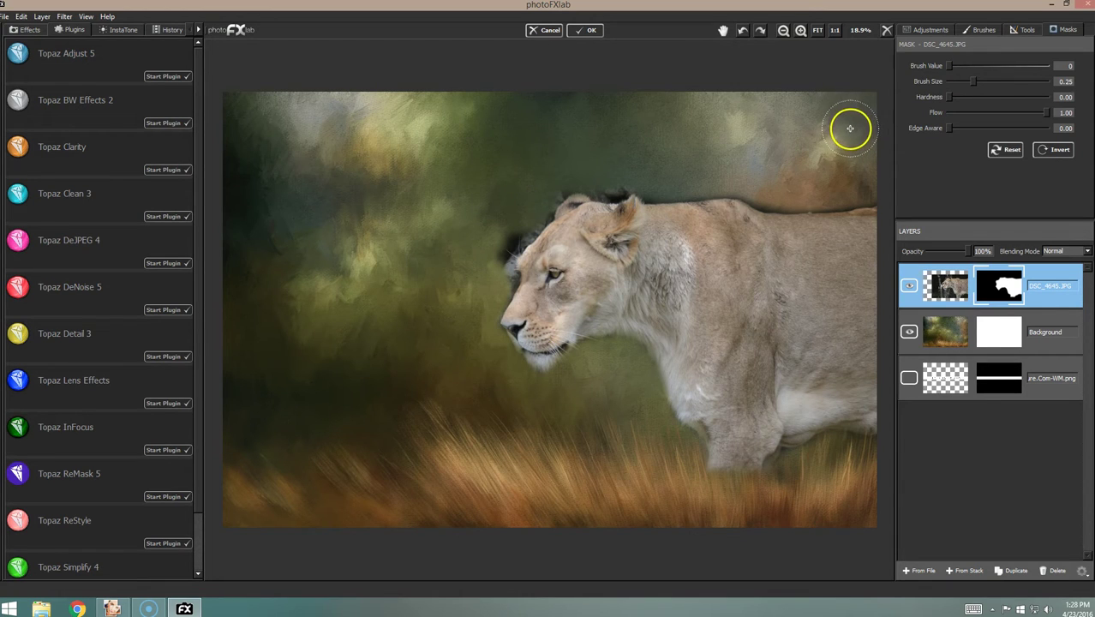
Step: Set the mask brush size to 0.09 and remove the dark fringe along the lioness's back, ears, forehead and nose
drag(960, 84, 958, 81)
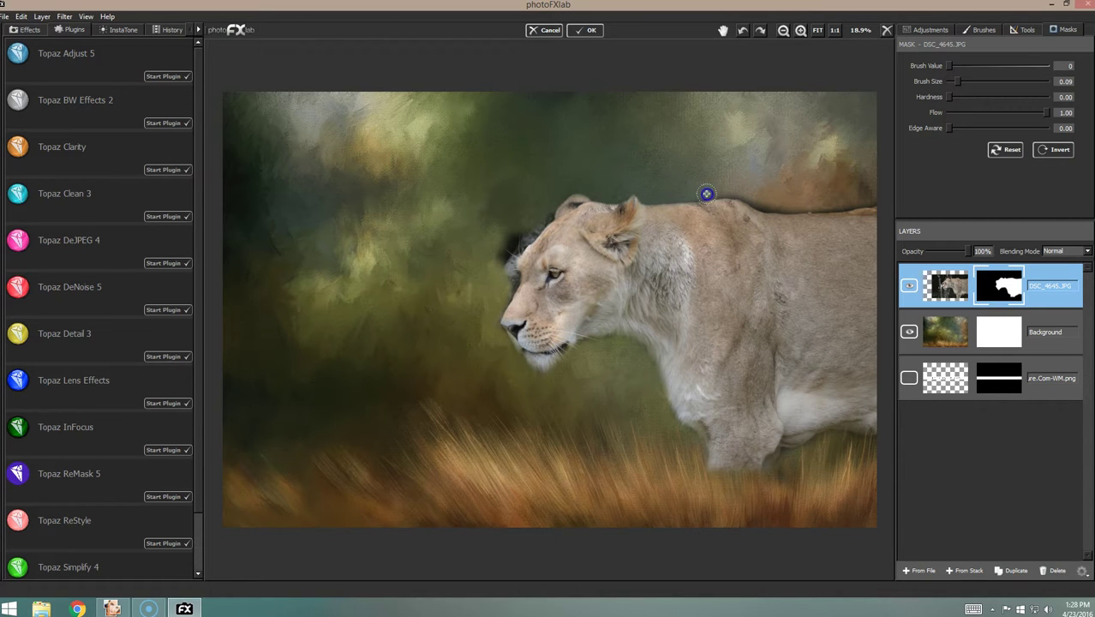
click(658, 196)
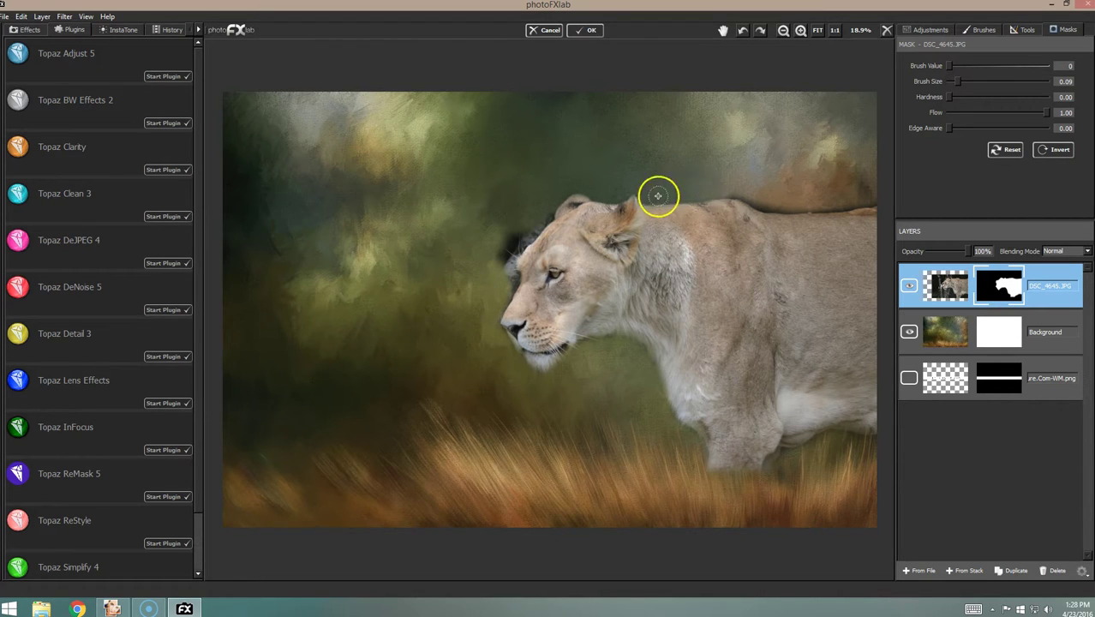
click(772, 191)
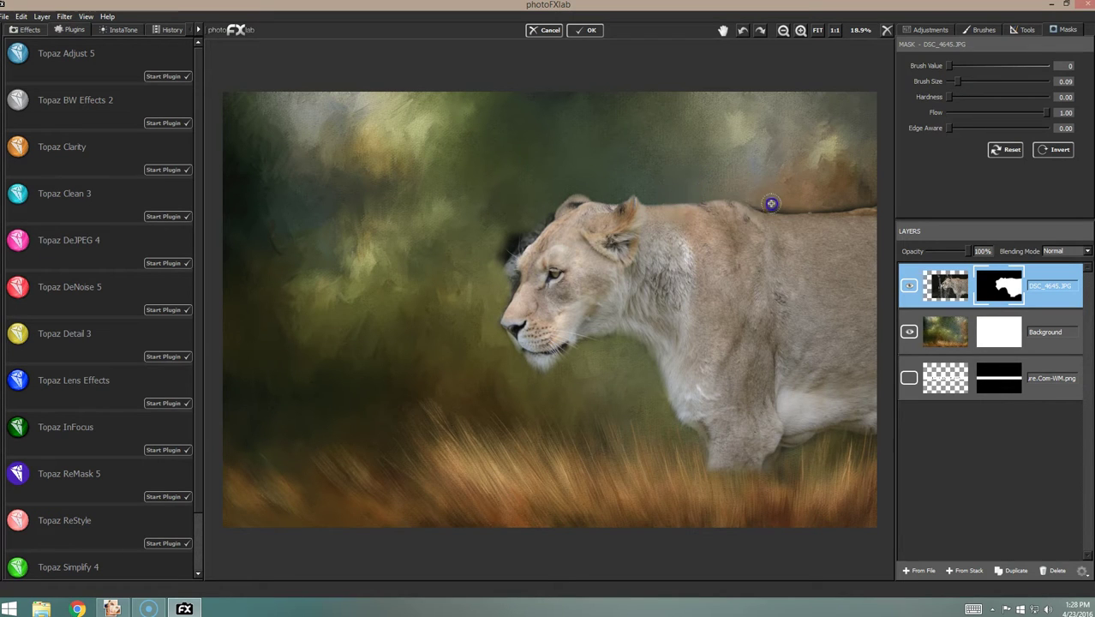
drag(784, 205, 850, 203)
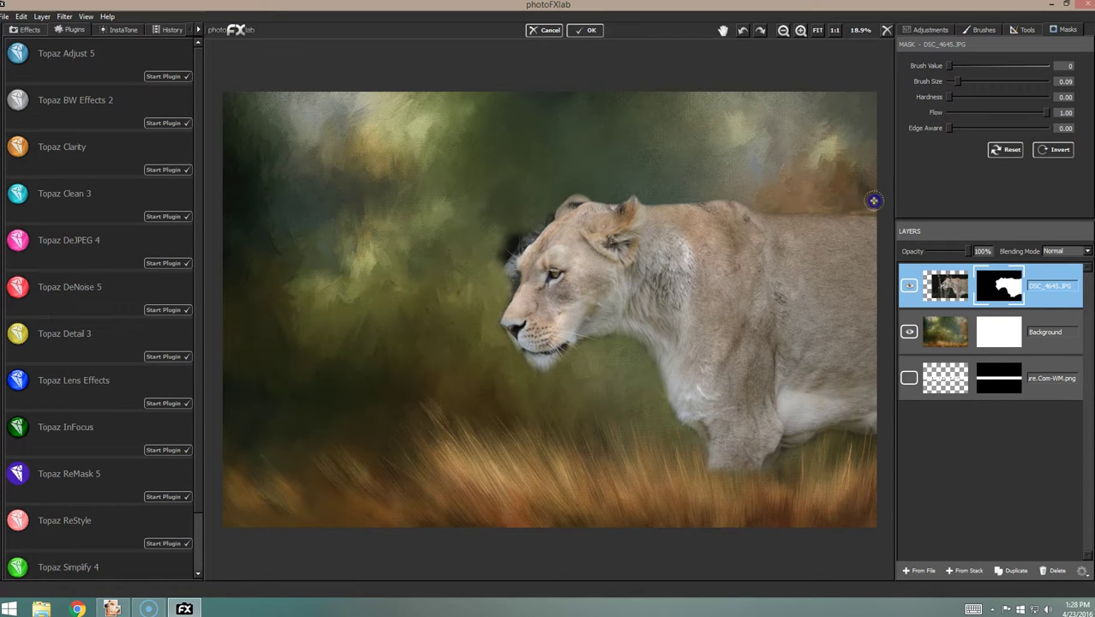
click(530, 224)
click(510, 250)
click(509, 263)
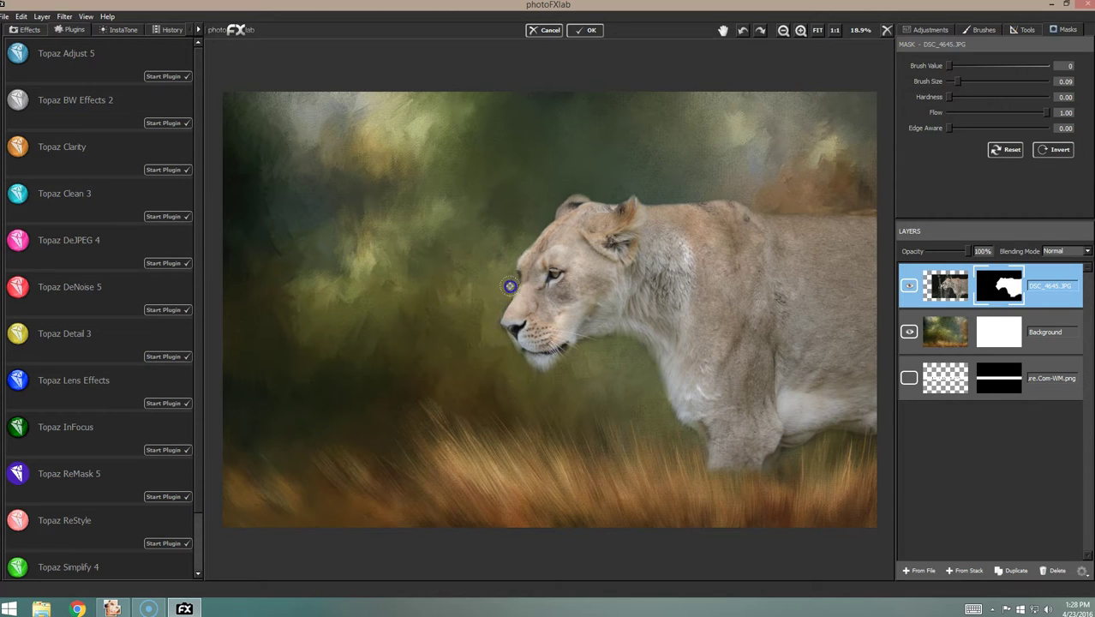
drag(497, 306, 497, 334)
Step: Set the mask brush size to 0.02 and refine the mask edge along the lioness's face, chin, chest, legs and belly
drag(952, 82, 952, 82)
click(495, 299)
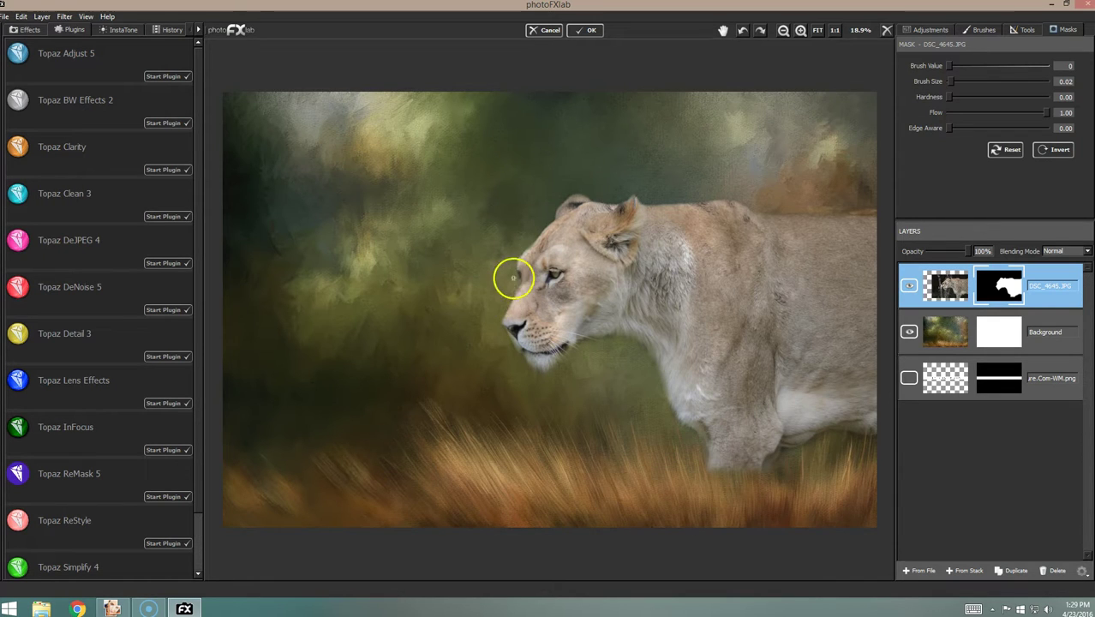
mouse_move(520, 291)
mouse_down()
mouse_move(504, 341)
mouse_move(514, 350)
mouse_up()
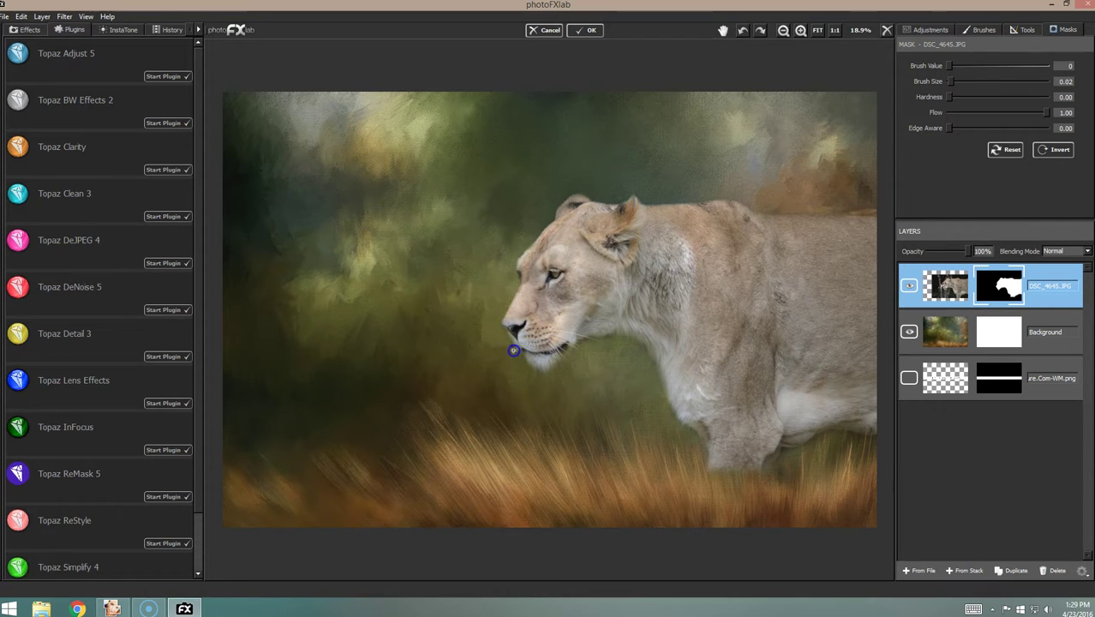
mouse_move(539, 386)
mouse_down()
mouse_move(611, 357)
mouse_move(592, 350)
mouse_move(630, 336)
mouse_move(673, 398)
mouse_move(752, 454)
mouse_move(782, 450)
mouse_up()
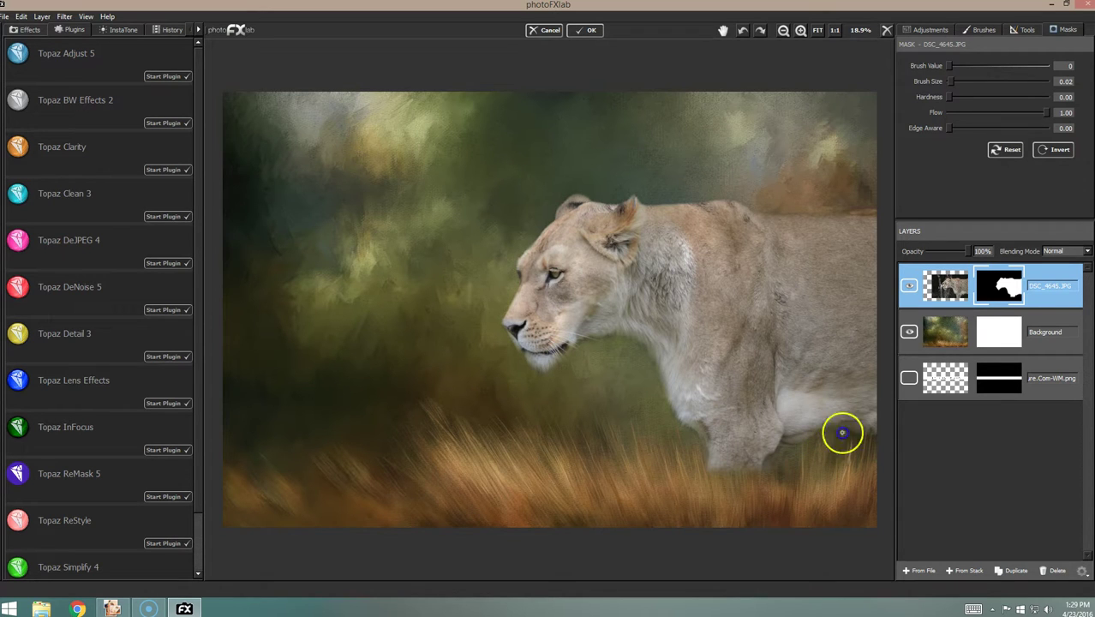
mouse_move(893, 416)
mouse_down()
mouse_move(900, 370)
mouse_move(800, 436)
mouse_move(737, 457)
mouse_move(708, 440)
mouse_move(721, 475)
mouse_move(776, 459)
mouse_move(757, 485)
mouse_move(718, 424)
mouse_move(712, 431)
mouse_move(724, 418)
mouse_move(587, 340)
mouse_up()
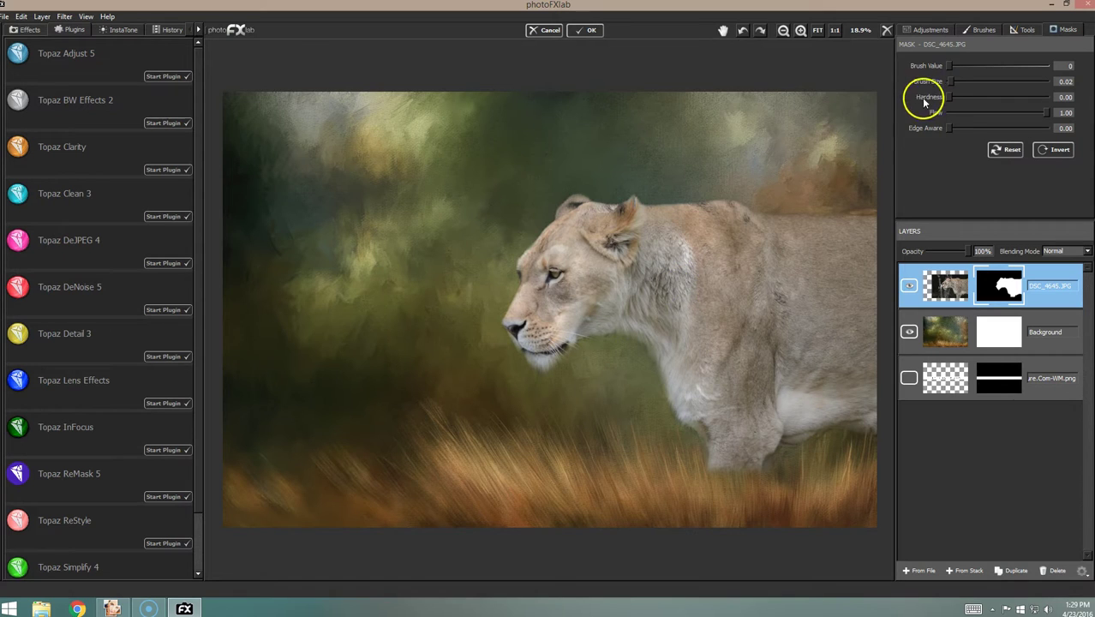
Step: Set the mask brush size to 0.18 and brush black over the bottom of the lioness's front leg to blend it into the grass
click(665, 405)
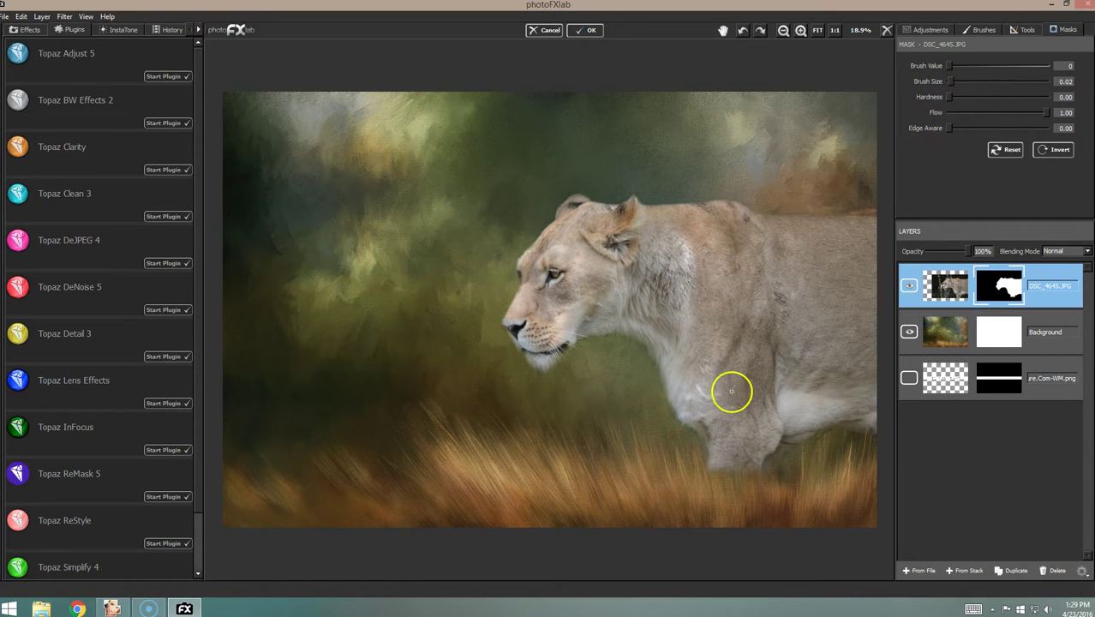
click(965, 113)
mouse_move(743, 444)
mouse_down()
mouse_move(714, 453)
mouse_move(731, 458)
mouse_move(736, 478)
mouse_up()
drag(950, 82, 965, 81)
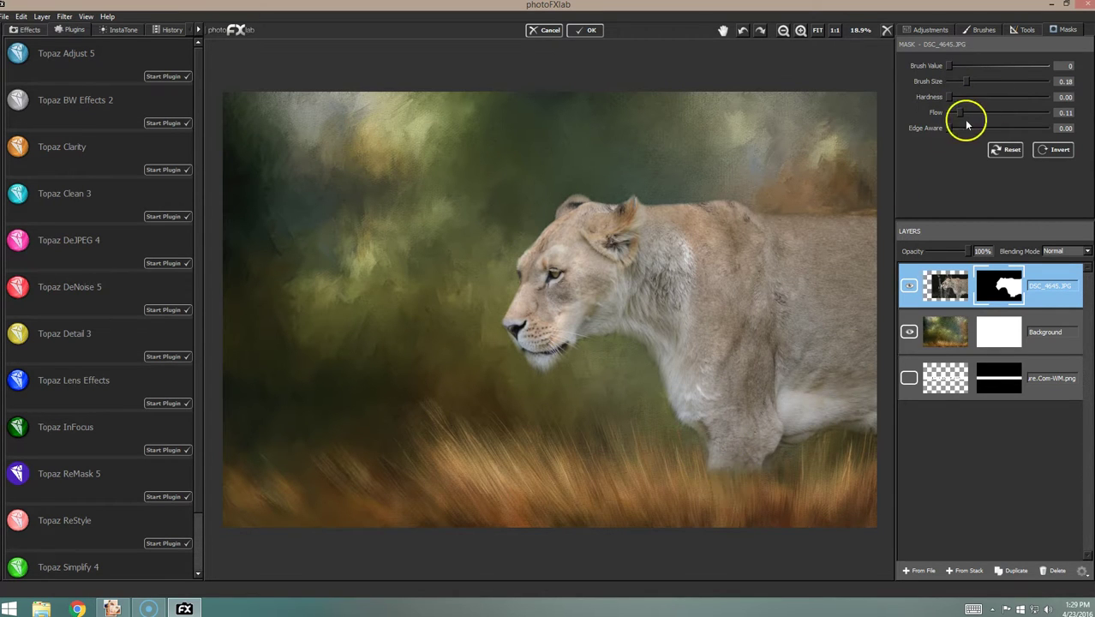
drag(960, 112, 969, 114)
drag(732, 497, 732, 423)
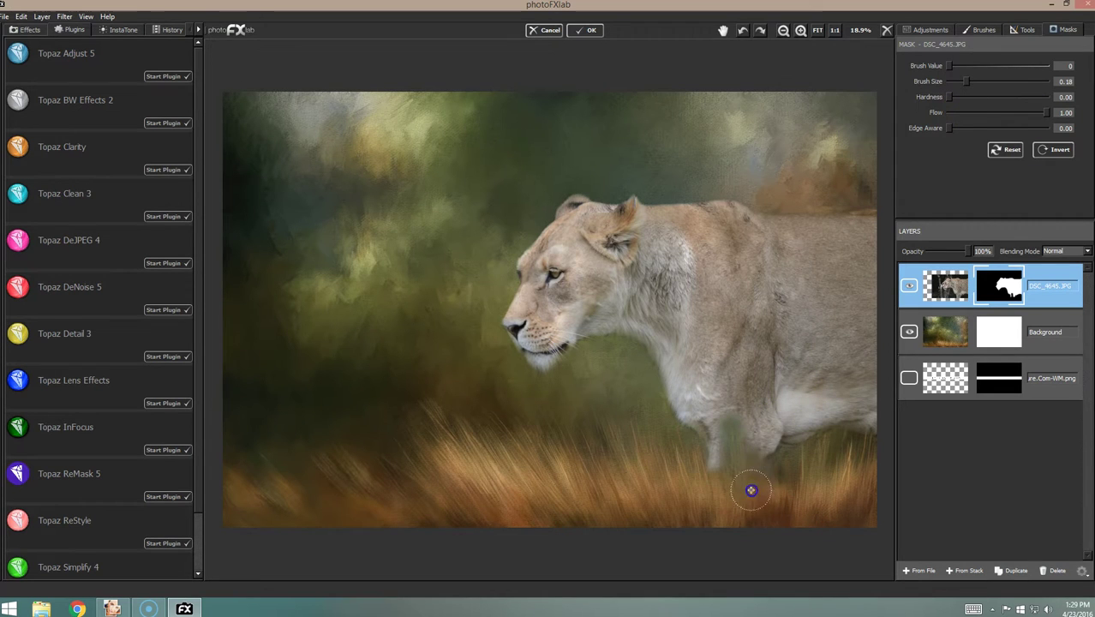
drag(781, 462, 777, 476)
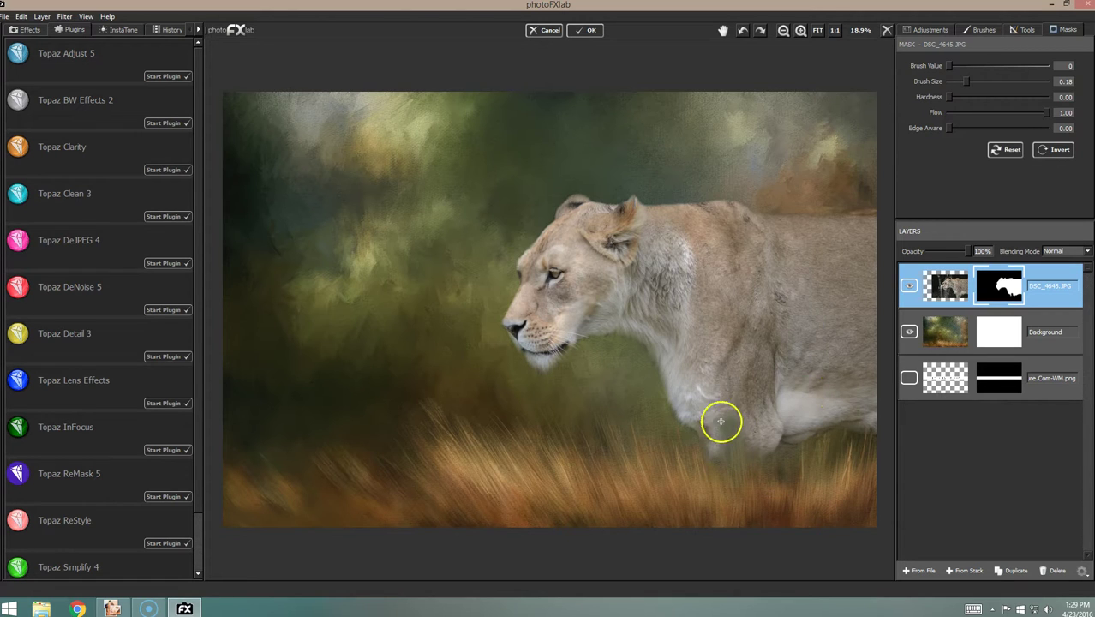
Step: Restore the lower front leg with mask brush value 255 and size 0.08, and hide the dark fringe beside it with value 0
click(1035, 66)
drag(965, 82, 1036, 115)
click(946, 112)
mouse_move(716, 399)
mouse_down()
mouse_move(741, 435)
mouse_move(716, 450)
mouse_move(734, 442)
mouse_up()
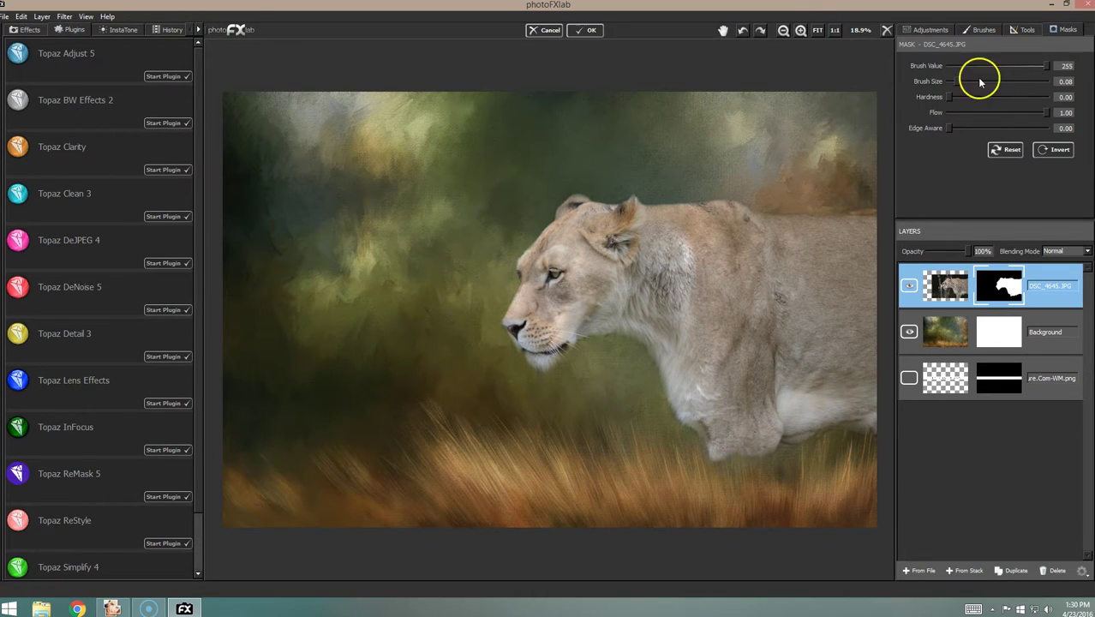
double_click(1062, 67)
drag(702, 403, 697, 435)
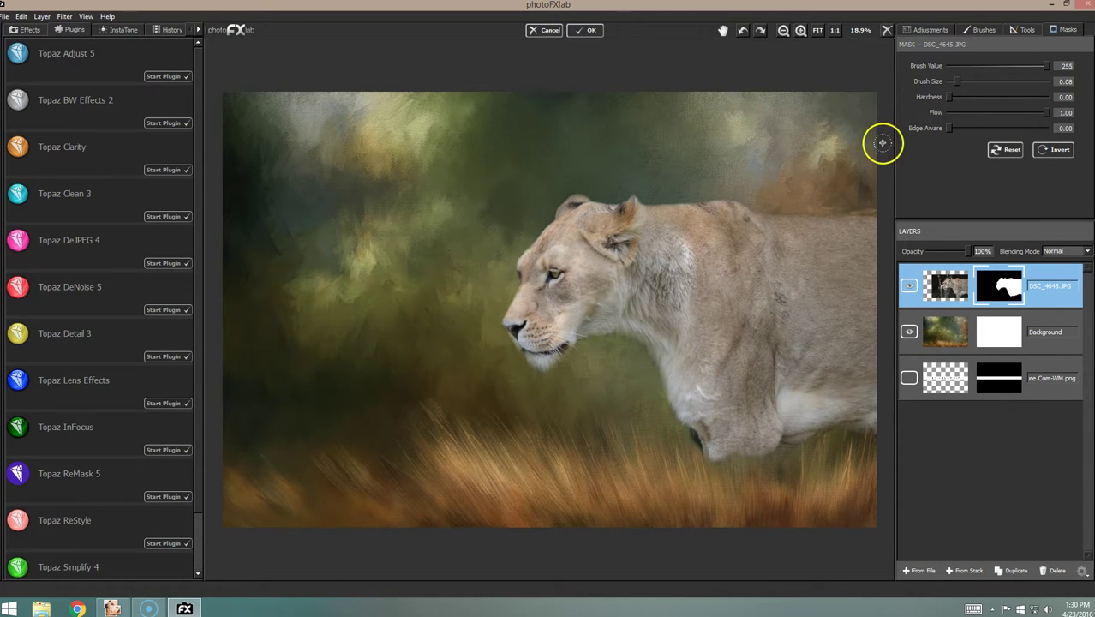
drag(958, 67, 900, 96)
click(689, 430)
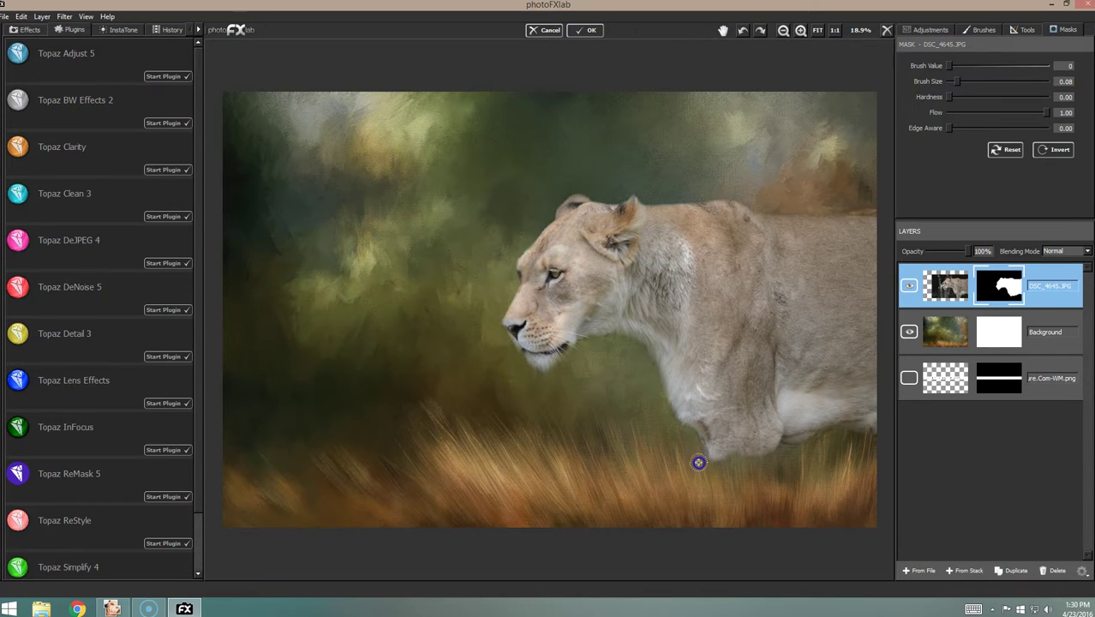
Step: Set the mask brush flow to 0.09 and gradually fade the bottom of the front leg into the grass with value 0
drag(1045, 112, 1042, 112)
drag(958, 112, 960, 112)
mouse_move(707, 472)
mouse_down()
mouse_move(711, 486)
mouse_move(717, 437)
mouse_up()
mouse_move(719, 476)
mouse_down()
mouse_move(714, 427)
mouse_move(710, 440)
mouse_up()
click(748, 443)
drag(762, 454, 762, 471)
click(755, 474)
click(761, 439)
click(769, 454)
mouse_move(769, 459)
mouse_down()
mouse_move(737, 479)
mouse_move(717, 444)
mouse_move(725, 437)
mouse_move(744, 463)
mouse_move(702, 429)
mouse_move(708, 448)
mouse_move(723, 452)
mouse_move(692, 408)
mouse_move(683, 404)
mouse_move(686, 429)
mouse_move(676, 407)
mouse_move(717, 454)
mouse_up()
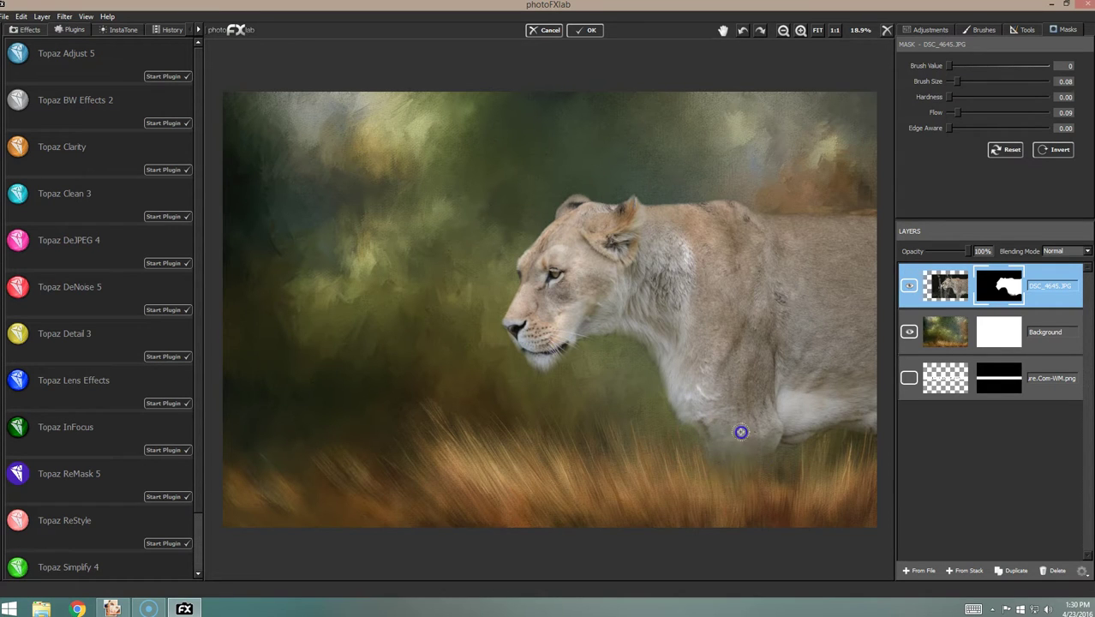
mouse_move(778, 419)
mouse_down()
mouse_move(775, 442)
mouse_move(798, 436)
mouse_move(784, 452)
mouse_move(814, 422)
mouse_up()
mouse_move(714, 428)
mouse_down()
mouse_move(747, 489)
mouse_move(735, 471)
mouse_move(720, 481)
mouse_move(712, 437)
mouse_move(753, 460)
mouse_move(764, 444)
mouse_move(739, 451)
mouse_move(713, 432)
mouse_move(765, 493)
mouse_up()
click(739, 486)
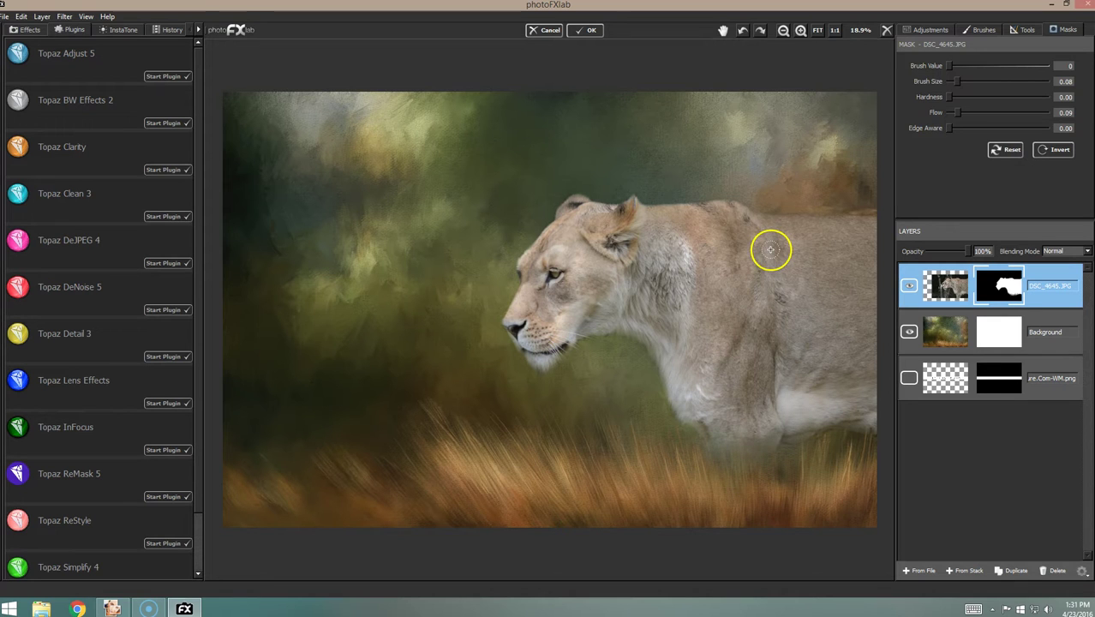
Step: Set the mask brush size to 0.10 and soften the lower end of the front leg further where it meets the grass
click(801, 32)
click(802, 31)
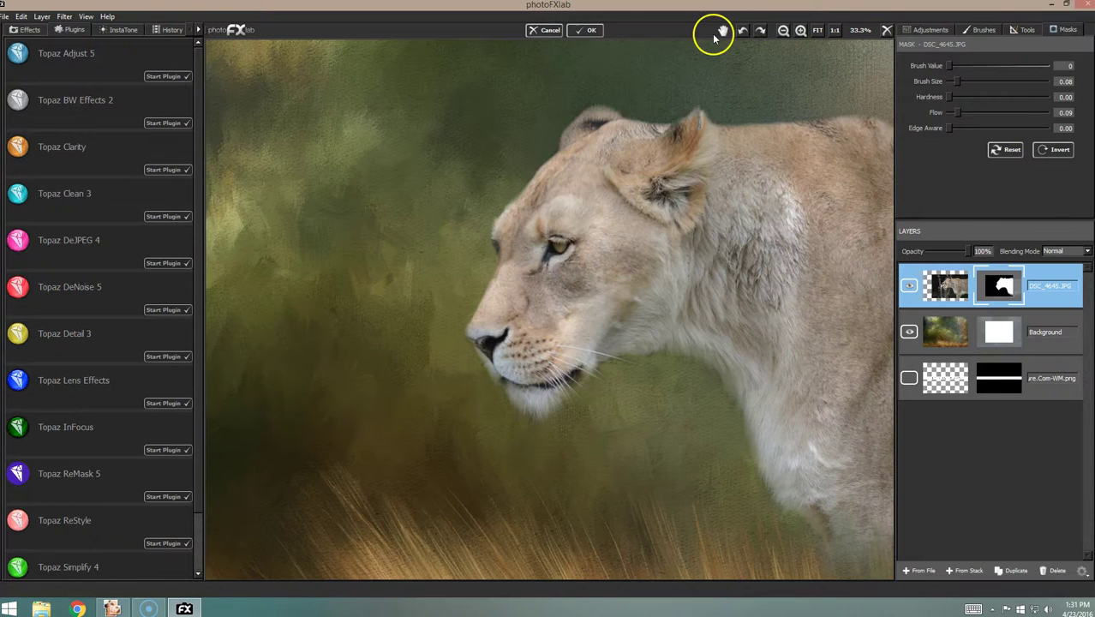
drag(832, 303, 566, 149)
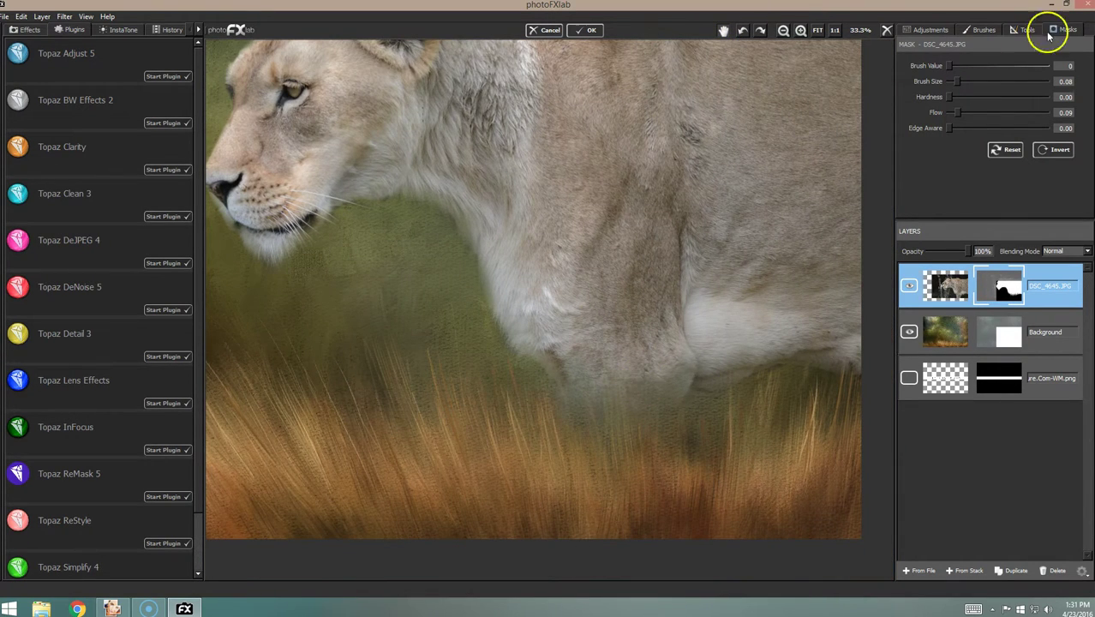
click(958, 82)
mouse_move(589, 436)
mouse_down()
mouse_move(578, 367)
mouse_move(586, 354)
mouse_move(599, 406)
mouse_move(660, 443)
mouse_up()
click(599, 403)
click(552, 371)
drag(604, 473, 585, 456)
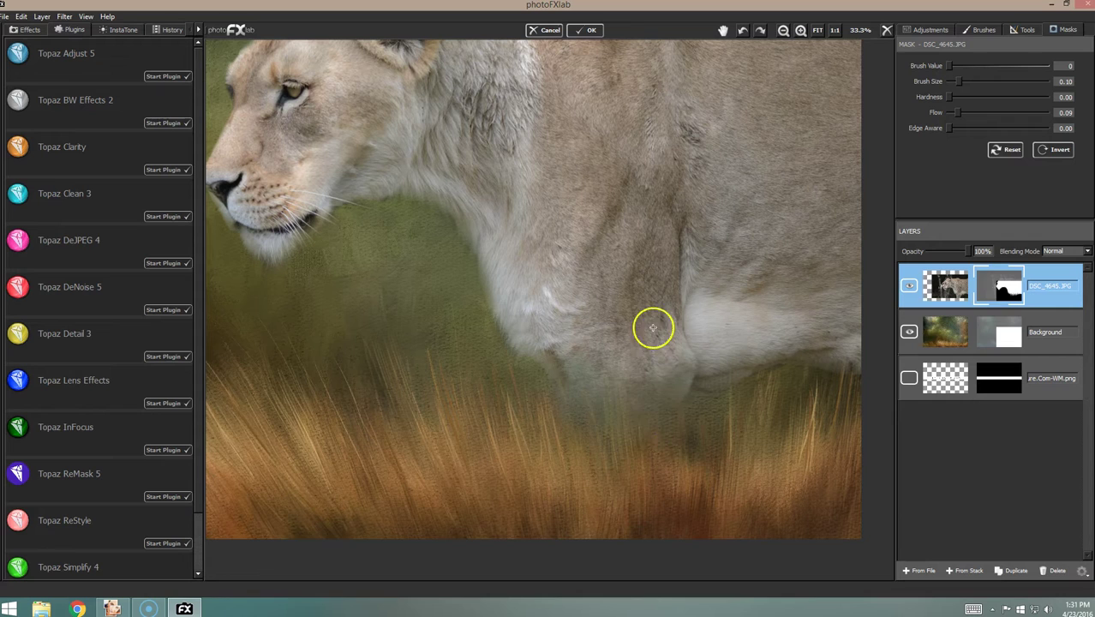
Step: Set the mask brush to value 255 and size 0.02 and paint the front edge of the lower leg back in
drag(959, 80, 953, 80)
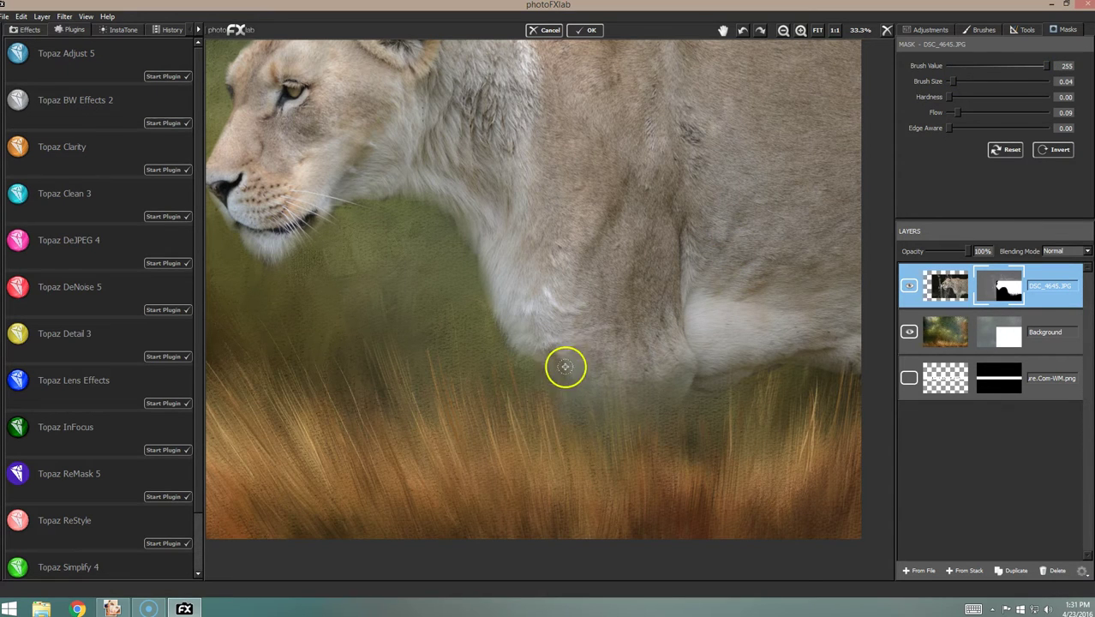
drag(953, 81, 949, 80)
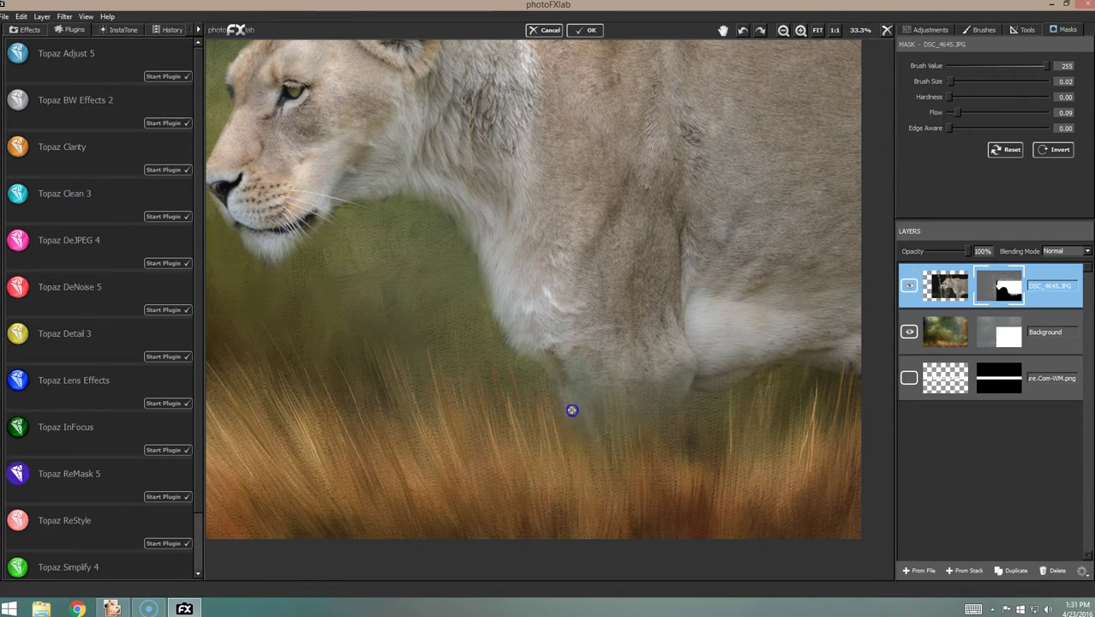
drag(586, 440, 589, 390)
mouse_move(586, 354)
mouse_down()
mouse_move(572, 349)
mouse_move(580, 403)
mouse_up()
mouse_move(574, 448)
mouse_down()
mouse_move(576, 423)
mouse_move(584, 442)
mouse_move(603, 434)
mouse_move(606, 411)
mouse_move(615, 420)
mouse_move(610, 396)
mouse_up()
click(612, 399)
drag(617, 442, 610, 381)
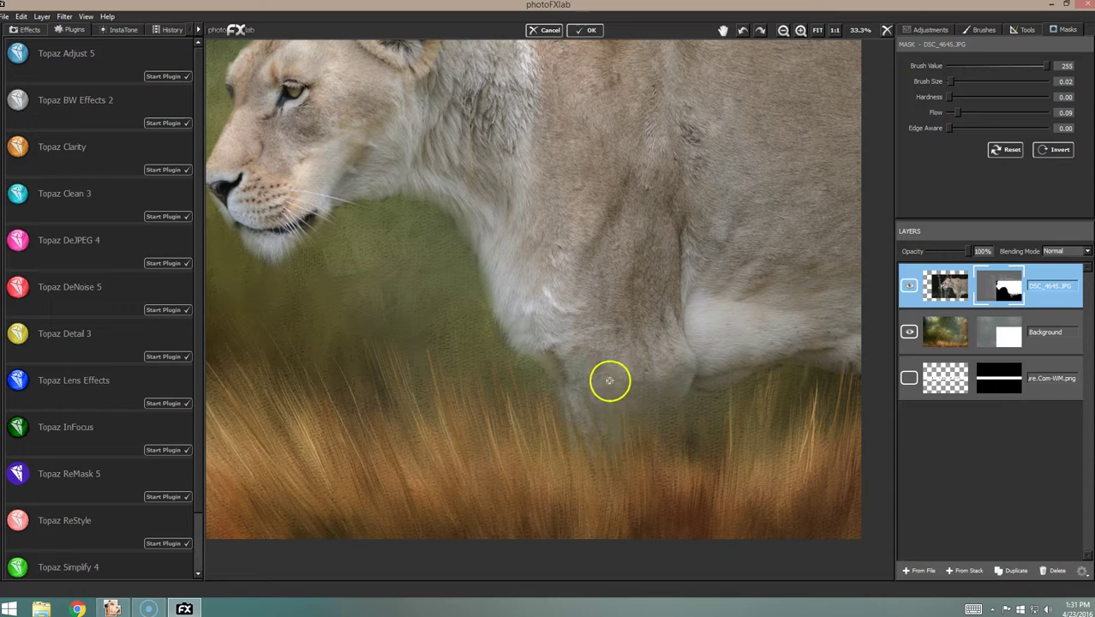
Step: Bring back the middle and rear of the lower leg with upward mask strokes that follow the grass blades
drag(620, 449, 612, 377)
drag(625, 436, 632, 402)
click(655, 370)
drag(654, 434, 641, 374)
drag(632, 422, 608, 378)
drag(611, 428, 604, 428)
drag(635, 414, 670, 364)
mouse_move(666, 410)
mouse_down()
mouse_move(673, 374)
mouse_move(653, 458)
mouse_move(658, 367)
mouse_move(605, 464)
mouse_move(582, 461)
mouse_up()
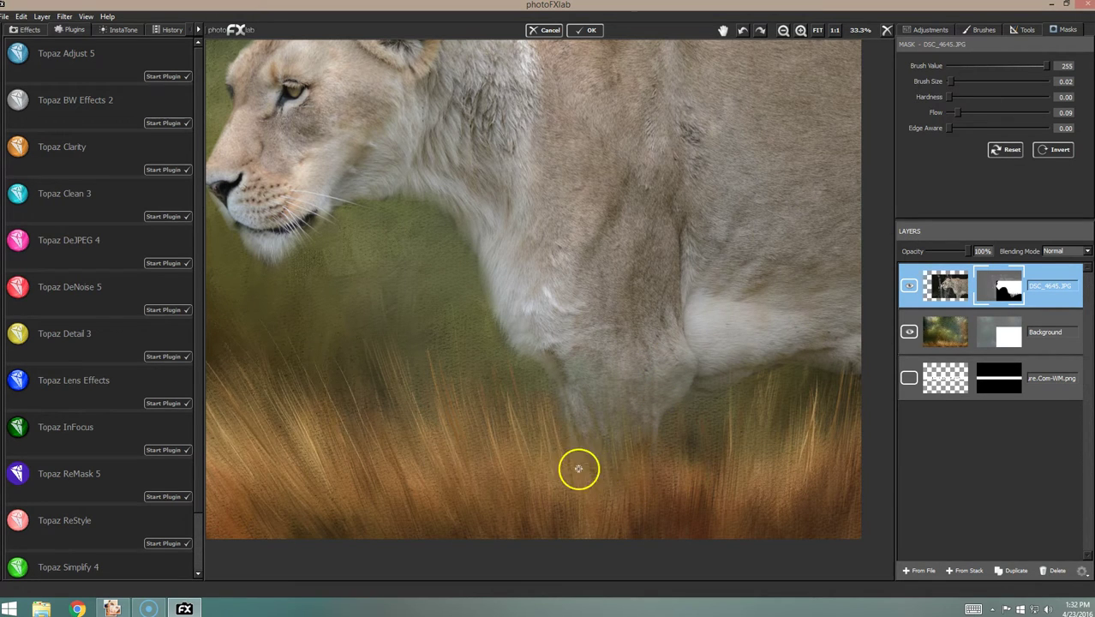
Step: Raise the mask brush flow to 1.00, reduce the size to 0.01, and brush thin strands between the leg's base and the grass
drag(958, 114, 1015, 114)
mouse_move(630, 419)
mouse_down()
mouse_move(608, 455)
mouse_move(582, 438)
mouse_move(604, 504)
mouse_move(579, 428)
mouse_move(597, 509)
mouse_move(599, 445)
mouse_move(604, 501)
mouse_move(611, 442)
mouse_move(611, 508)
mouse_move(623, 474)
mouse_move(616, 431)
mouse_move(647, 468)
mouse_up()
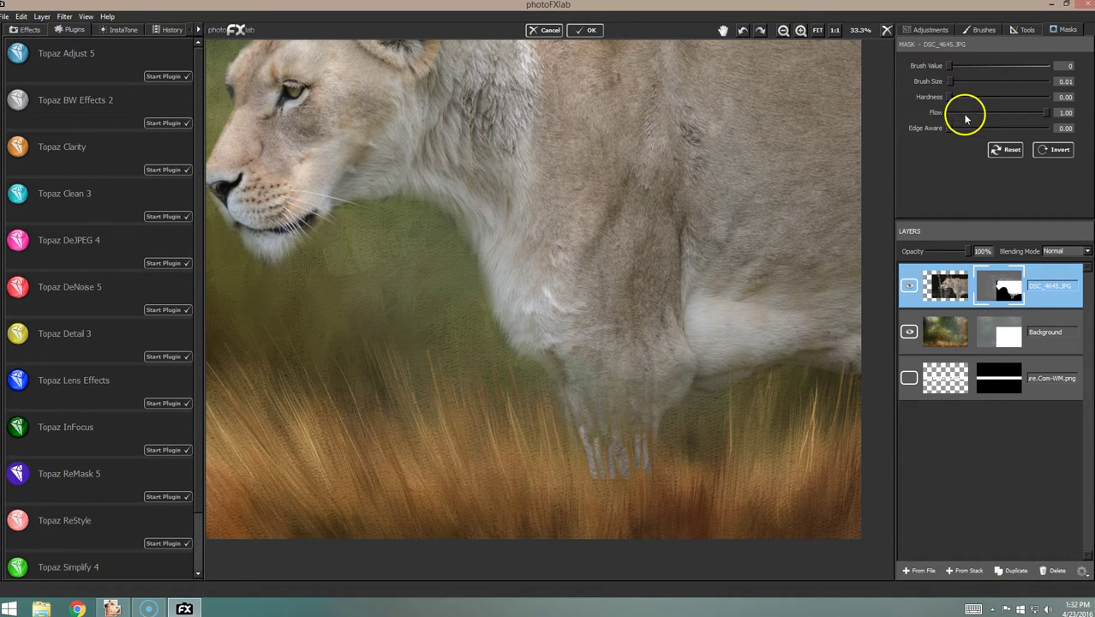
drag(603, 418, 594, 486)
Step: Set the mask brush flow to 0.50 and fade the hard strands at the leg's base with value 0
click(999, 113)
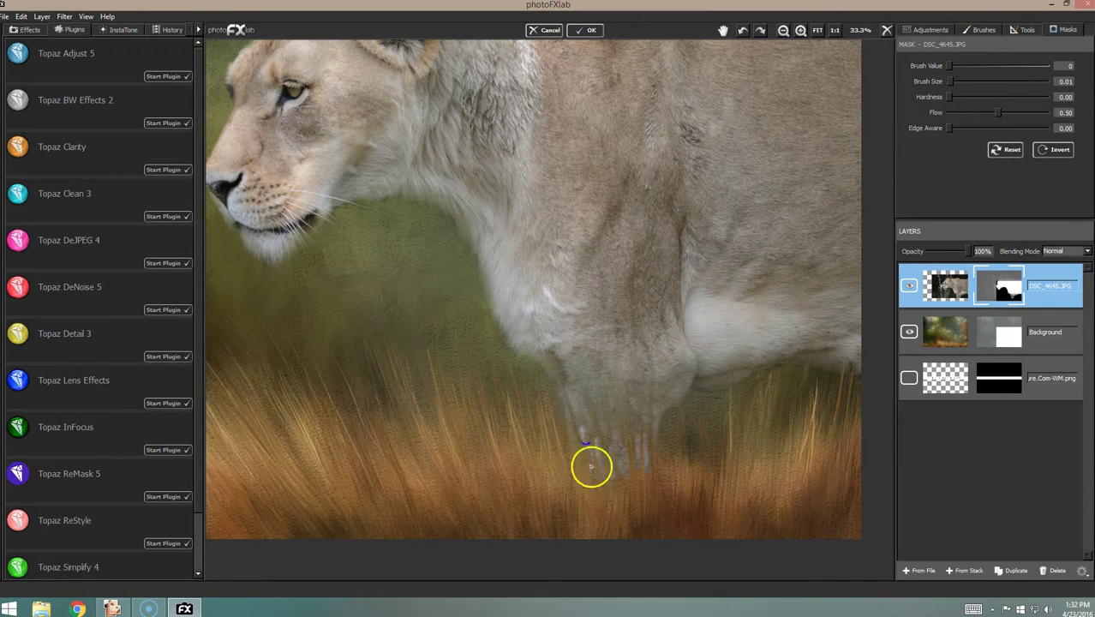
mouse_move(582, 432)
mouse_down()
mouse_move(588, 470)
mouse_move(599, 478)
mouse_move(597, 455)
mouse_move(601, 481)
mouse_move(595, 434)
mouse_move(596, 480)
mouse_move(615, 491)
mouse_up()
click(639, 430)
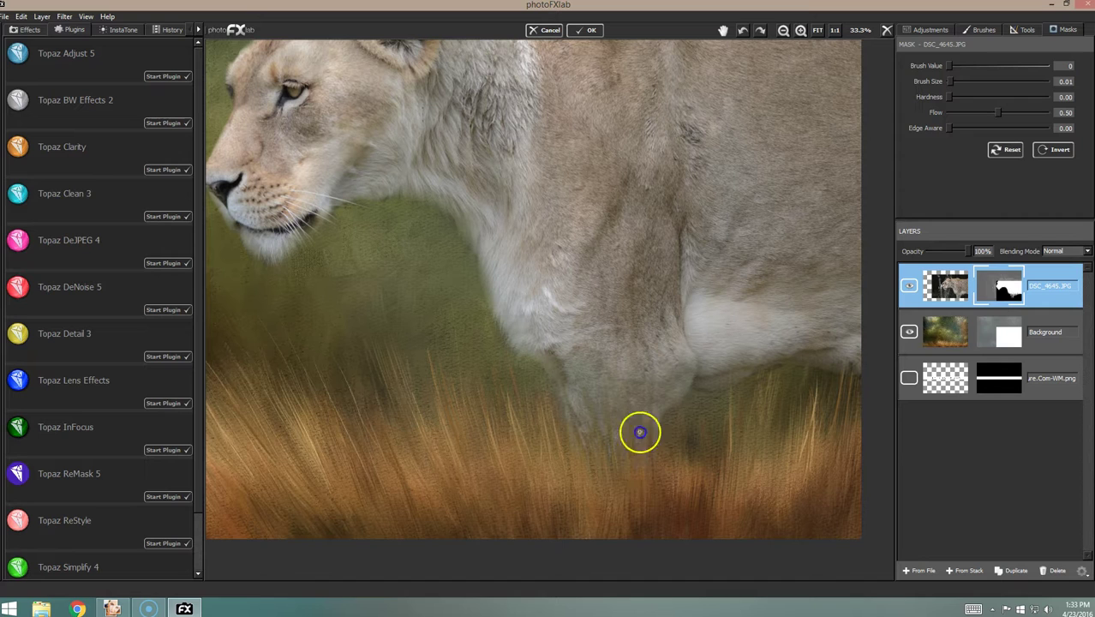
click(645, 430)
click(643, 441)
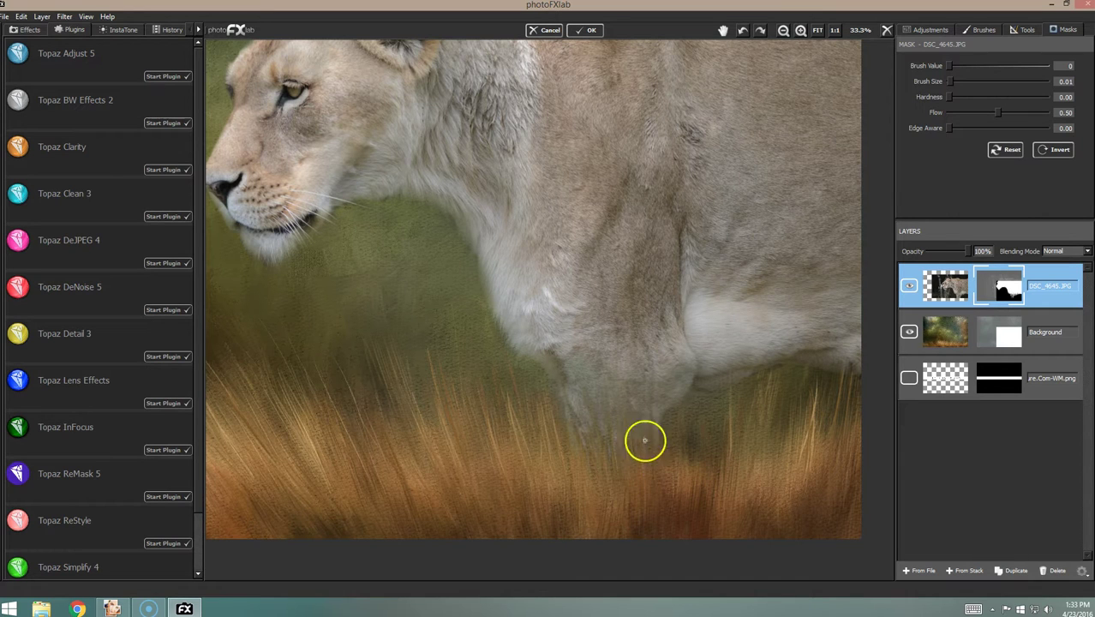
click(643, 479)
click(625, 477)
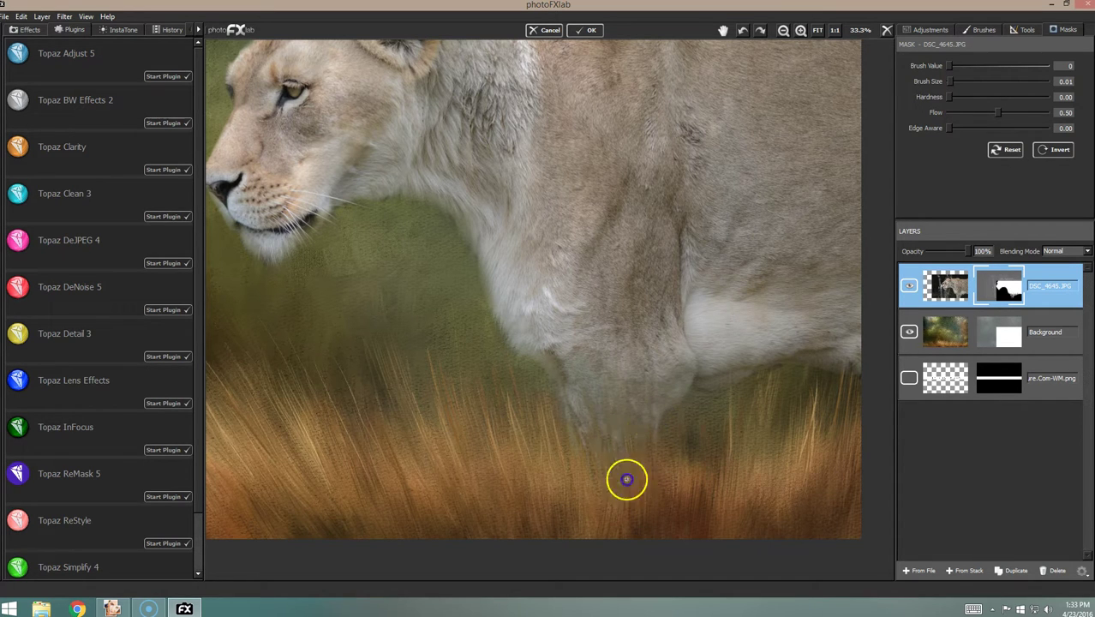
click(598, 497)
click(580, 484)
click(571, 442)
click(580, 488)
mouse_move(608, 465)
mouse_down()
mouse_move(614, 447)
mouse_move(636, 482)
mouse_up()
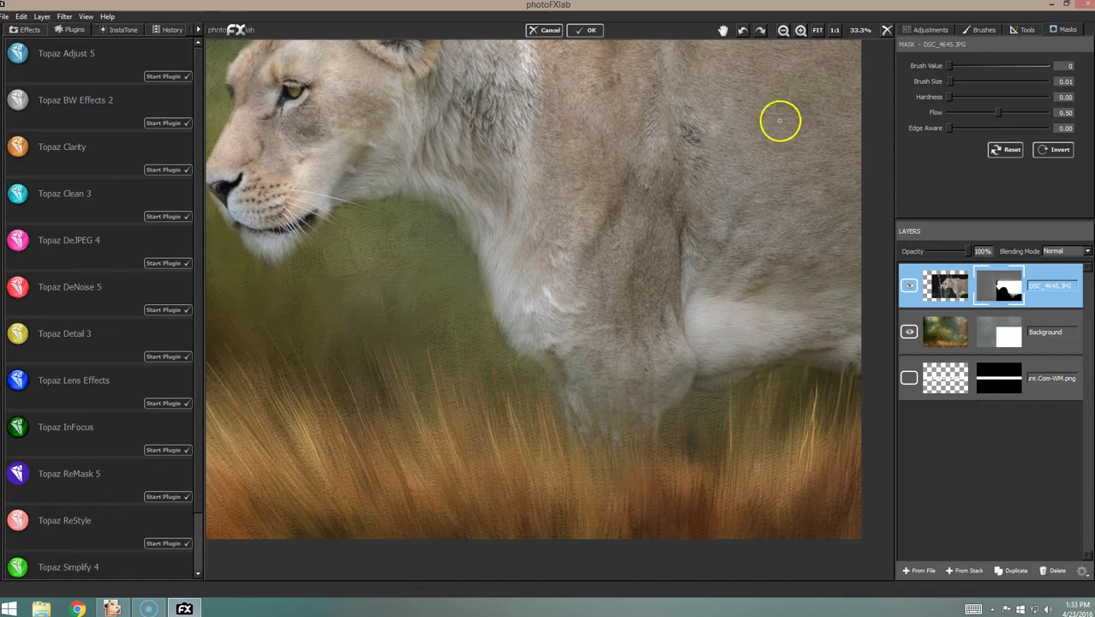
Step: Set the mask brush flow to 0.13 and size to 0.01 and brush fine grass-like strokes over the lower leg at 100% zoom
click(802, 31)
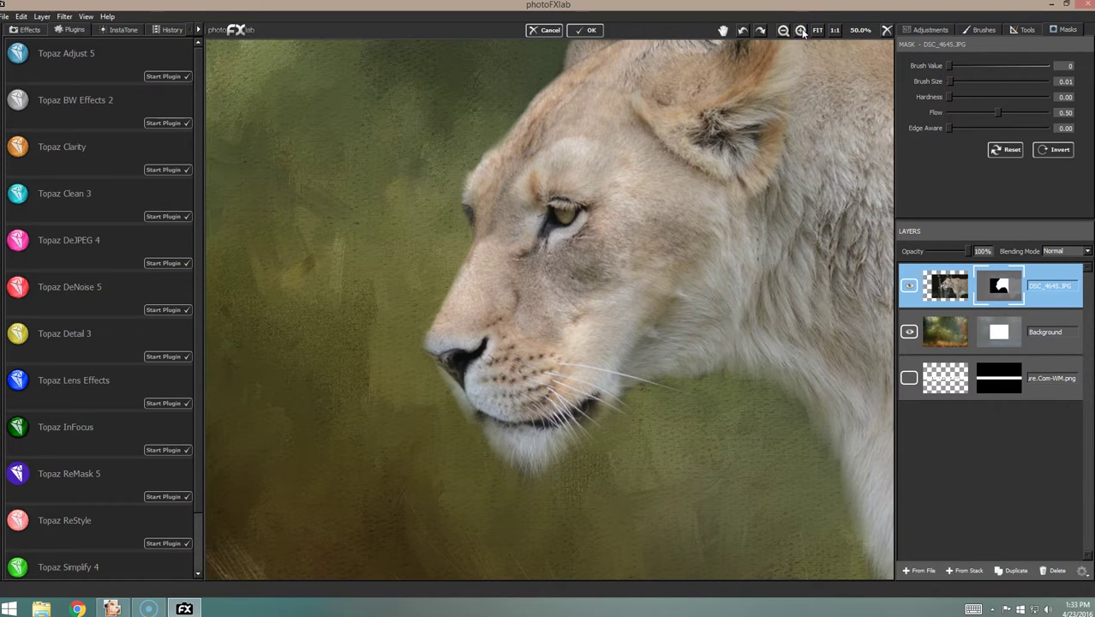
click(802, 31)
click(723, 31)
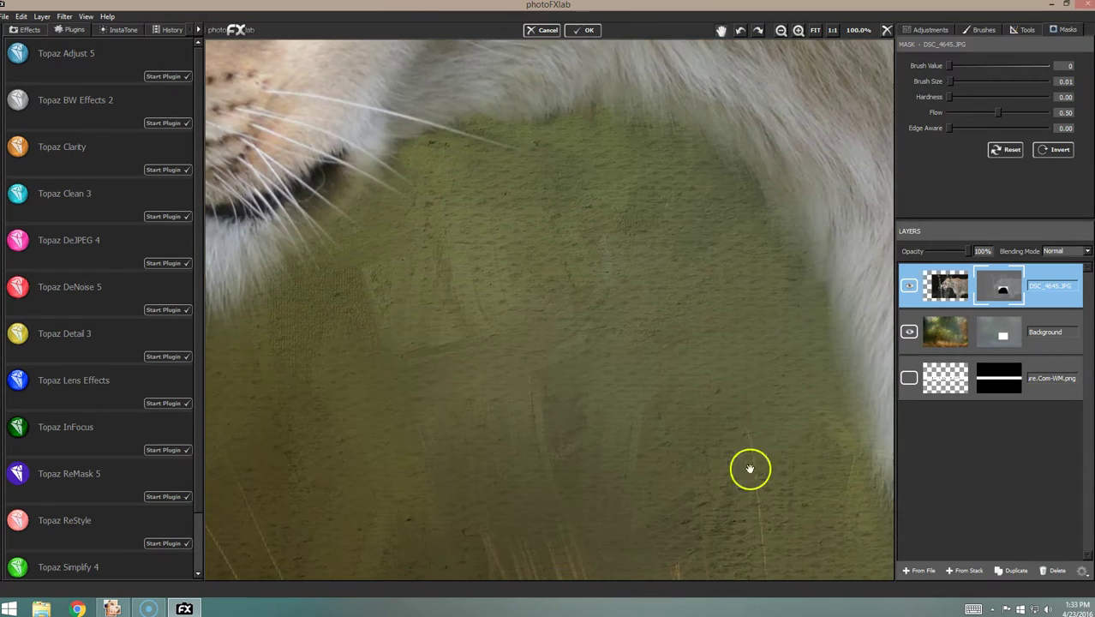
drag(775, 469, 457, 154)
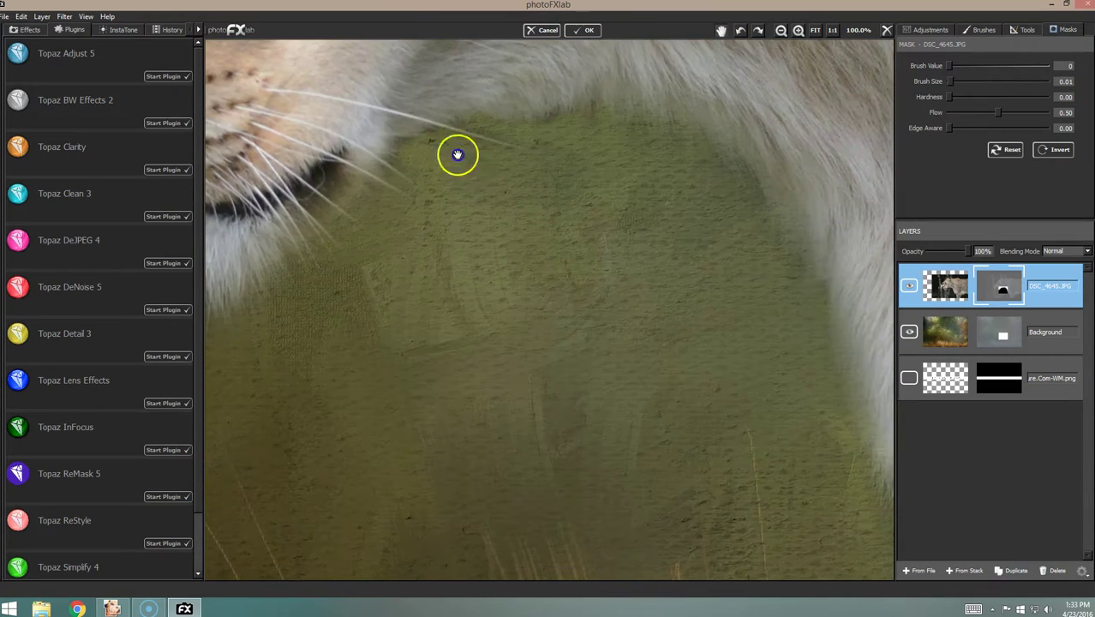
drag(744, 378, 620, 295)
drag(680, 419, 715, 357)
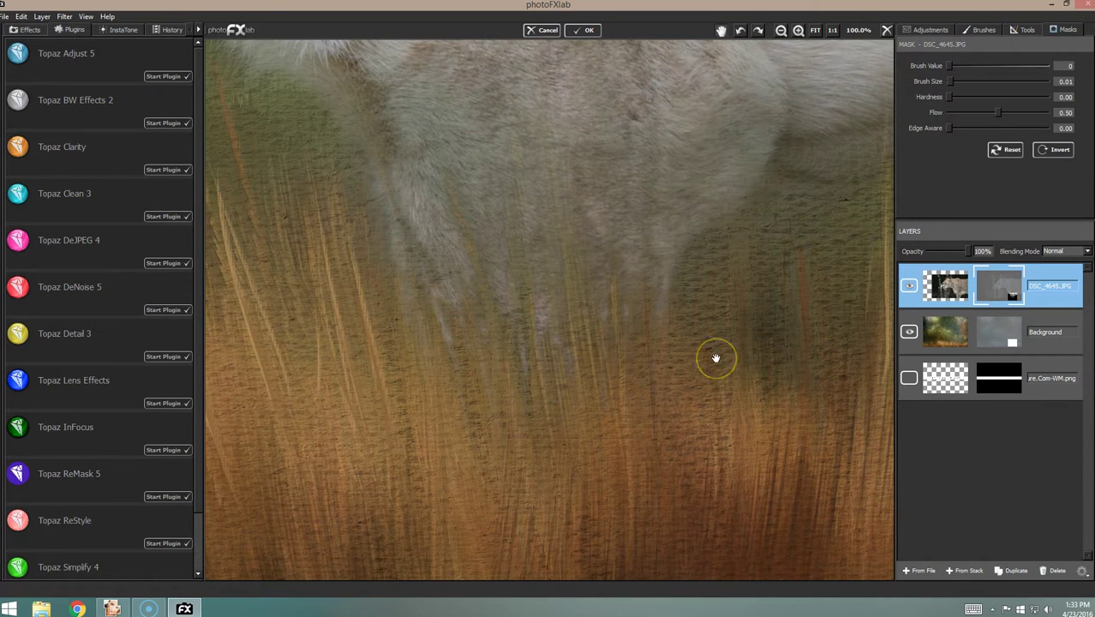
drag(958, 110, 962, 116)
click(951, 82)
mouse_move(533, 299)
mouse_down()
mouse_move(519, 328)
mouse_move(525, 377)
mouse_up()
drag(579, 248, 585, 272)
Step: Set the mask brush value to 255 and paint fine fur strands along the leg's front edge and down into the grass
drag(989, 60, 1034, 61)
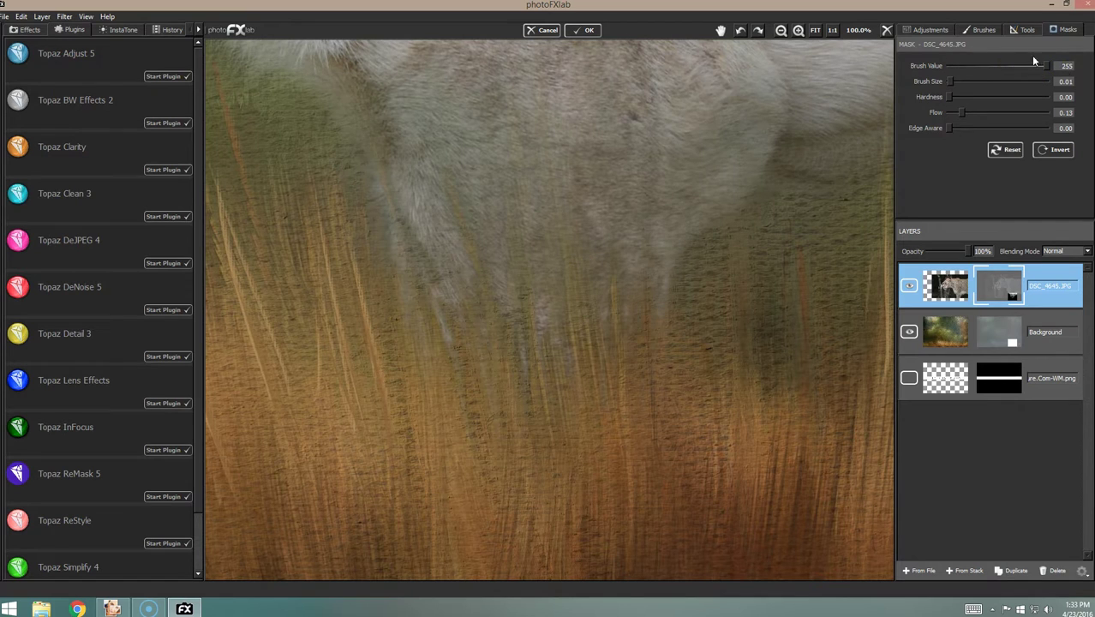
drag(410, 207, 419, 282)
mouse_move(402, 190)
mouse_down()
mouse_move(424, 294)
mouse_move(396, 175)
mouse_move(422, 286)
mouse_up()
mouse_move(413, 232)
mouse_down()
mouse_move(434, 282)
mouse_move(441, 342)
mouse_move(424, 275)
mouse_move(437, 341)
mouse_move(473, 298)
mouse_move(447, 270)
mouse_move(455, 363)
mouse_move(468, 262)
mouse_move(481, 356)
mouse_move(499, 308)
mouse_move(508, 365)
mouse_move(503, 311)
mouse_move(508, 362)
mouse_move(516, 308)
mouse_move(521, 375)
mouse_up()
drag(515, 318, 528, 404)
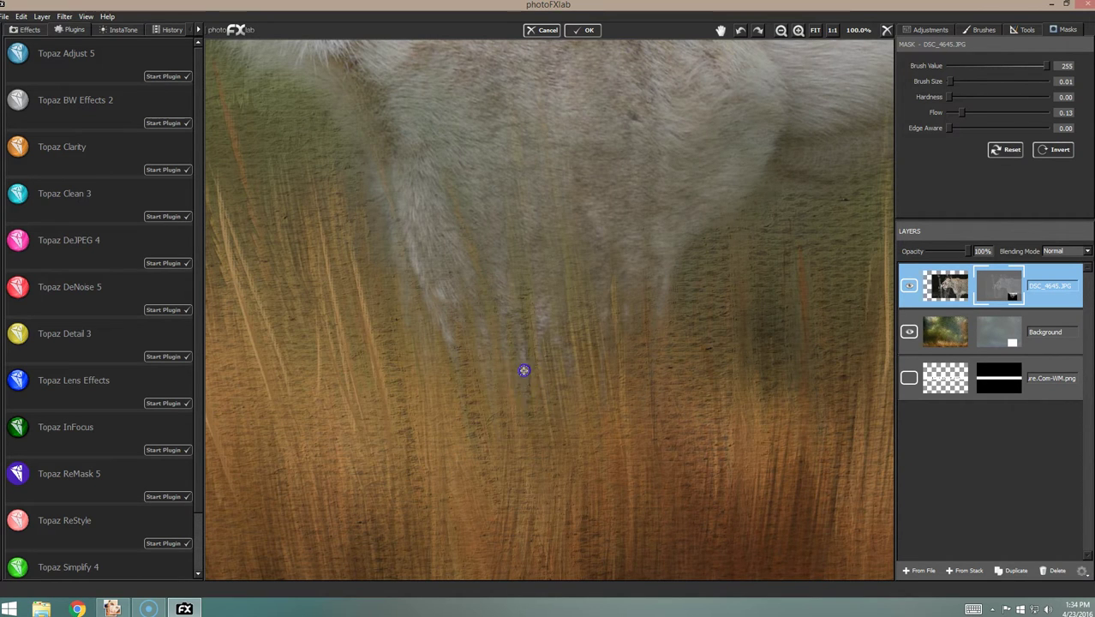
mouse_move(514, 283)
mouse_down()
mouse_move(525, 352)
mouse_move(523, 275)
mouse_move(511, 300)
mouse_move(506, 237)
mouse_move(517, 335)
mouse_move(496, 165)
mouse_move(528, 317)
mouse_move(552, 341)
mouse_move(552, 381)
mouse_move(553, 345)
mouse_move(534, 340)
mouse_move(532, 411)
mouse_move(528, 368)
mouse_move(560, 330)
mouse_move(570, 268)
mouse_move(597, 370)
mouse_move(590, 288)
mouse_move(600, 355)
mouse_move(583, 330)
mouse_move(586, 369)
mouse_move(622, 309)
mouse_up()
mouse_move(636, 354)
mouse_down()
mouse_move(658, 267)
mouse_move(649, 397)
mouse_move(656, 367)
mouse_move(635, 348)
mouse_up()
mouse_move(632, 408)
mouse_down()
mouse_move(604, 324)
mouse_move(598, 387)
mouse_move(503, 203)
mouse_move(509, 310)
mouse_move(477, 142)
mouse_move(468, 185)
mouse_up()
mouse_move(430, 146)
mouse_down()
mouse_move(438, 139)
mouse_move(472, 191)
mouse_up()
click(426, 147)
mouse_move(426, 147)
mouse_down()
mouse_move(439, 109)
mouse_move(454, 152)
mouse_up()
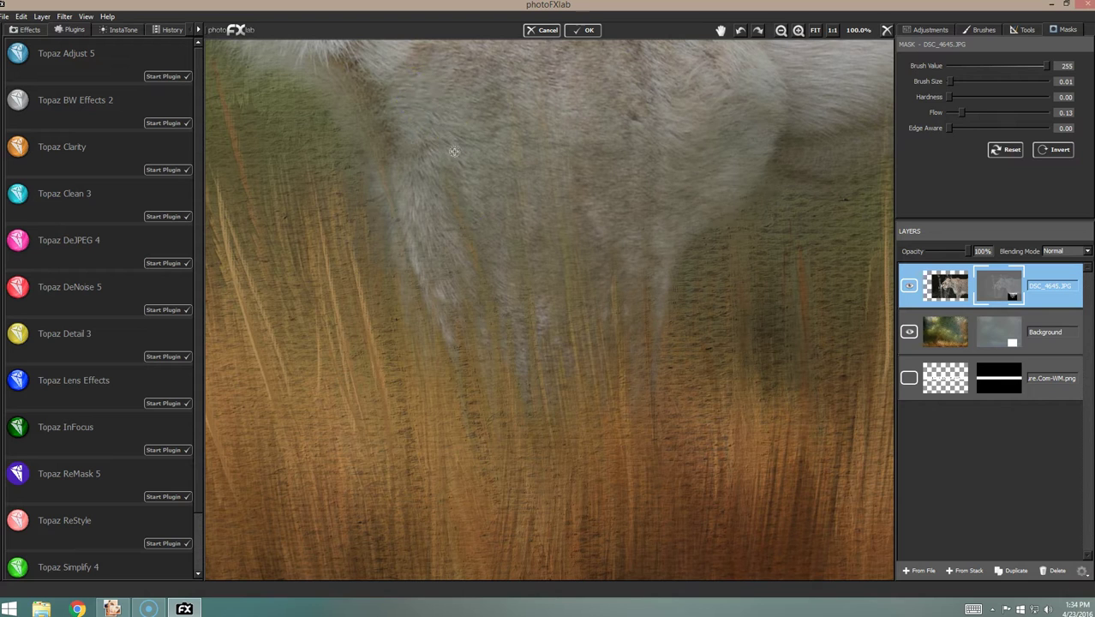
Step: Fill in more fur between the grass blades across the middle and rear of the lower leg with fine mask strokes
mouse_move(477, 243)
mouse_down()
mouse_move(430, 154)
mouse_move(413, 184)
mouse_move(418, 232)
mouse_move(400, 266)
mouse_move(421, 335)
mouse_up()
drag(455, 299, 480, 207)
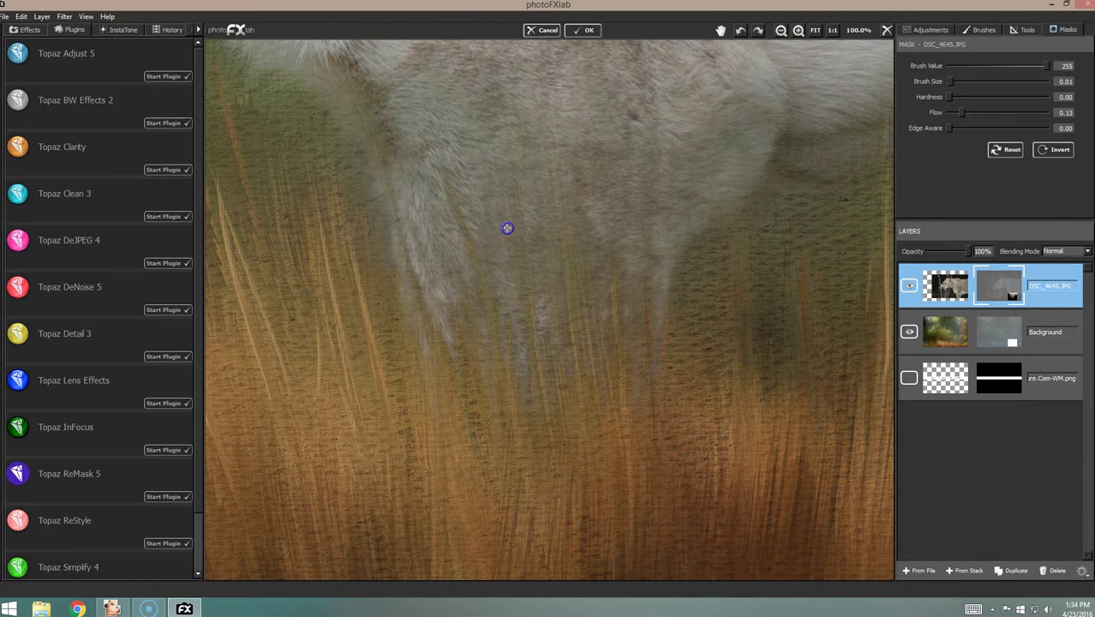
mouse_move(510, 224)
mouse_down()
mouse_move(511, 159)
mouse_move(512, 220)
mouse_up()
mouse_move(520, 154)
mouse_down()
mouse_move(565, 263)
mouse_move(586, 250)
mouse_move(604, 281)
mouse_move(618, 273)
mouse_move(624, 324)
mouse_up()
mouse_move(610, 280)
mouse_down()
mouse_move(599, 344)
mouse_move(645, 275)
mouse_move(673, 167)
mouse_move(675, 212)
mouse_move(718, 131)
mouse_move(717, 175)
mouse_move(729, 139)
mouse_up()
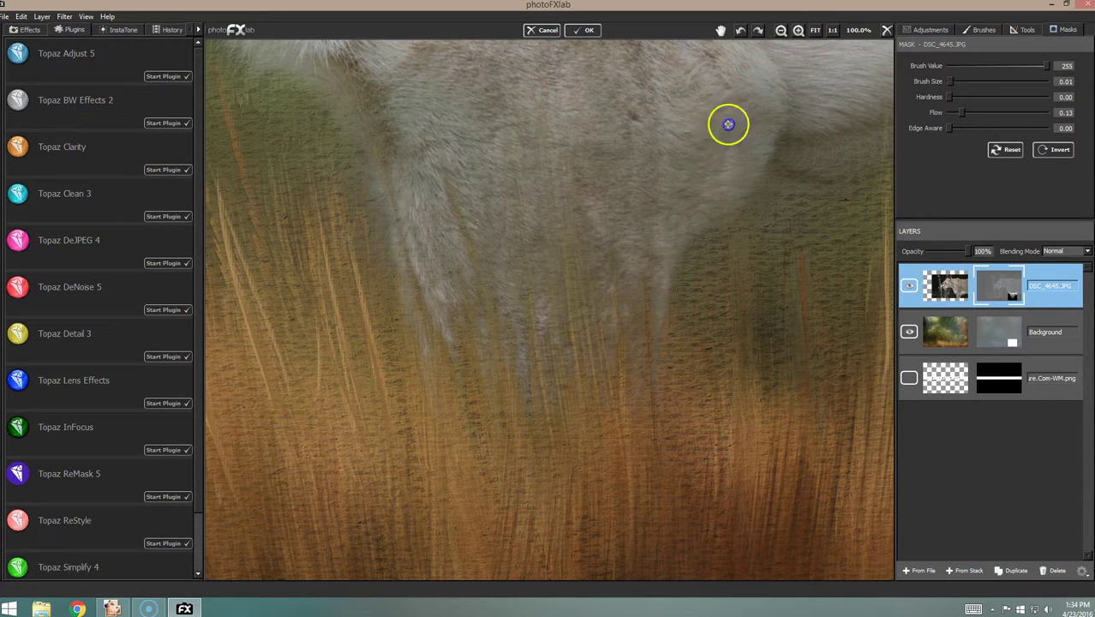
Step: Set the mask brush size to 0.04 and flow to 0.31 and restore the faded fur across the upper part of the leg
mouse_move(964, 86)
mouse_down()
mouse_move(831, 97)
mouse_move(968, 88)
mouse_move(952, 80)
mouse_up()
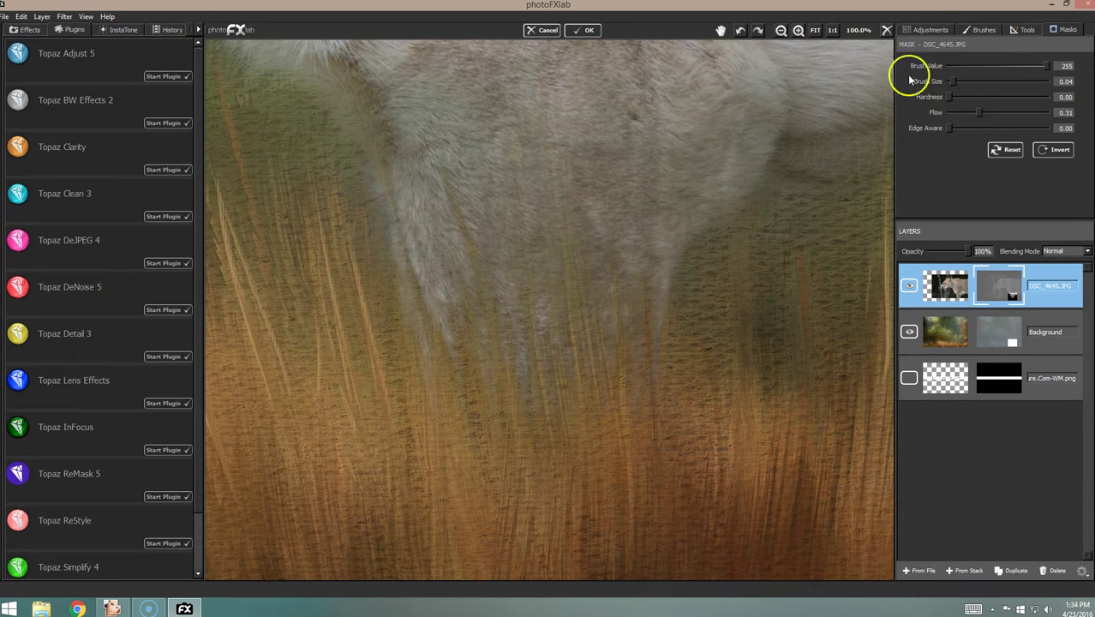
mouse_move(684, 175)
mouse_down()
mouse_move(753, 124)
mouse_move(695, 183)
mouse_move(765, 100)
mouse_move(784, 163)
mouse_up()
mouse_move(682, 198)
mouse_down()
mouse_move(647, 160)
mouse_move(631, 210)
mouse_move(757, 67)
mouse_move(679, 120)
mouse_move(696, 115)
mouse_move(660, 126)
mouse_move(508, 86)
mouse_move(522, 205)
mouse_move(483, 152)
mouse_move(458, 211)
mouse_move(422, 157)
mouse_move(443, 259)
mouse_move(397, 148)
mouse_up()
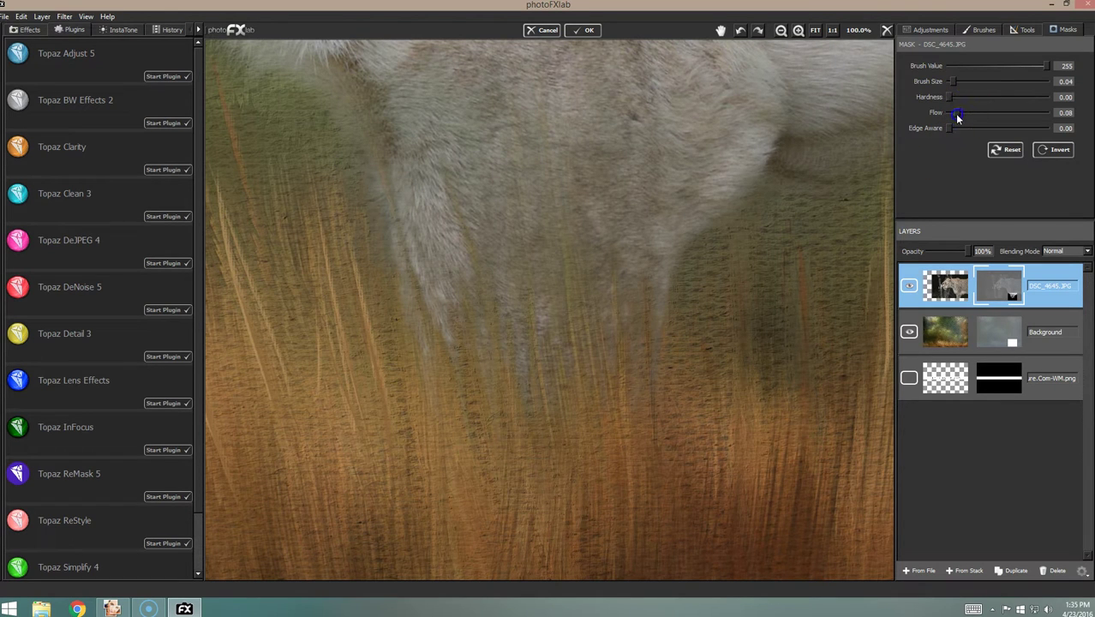
Step: Set the mask brush flow to 0.08 and gently build up the fur in the middle of the leg above the grass
drag(542, 122, 538, 174)
mouse_move(508, 104)
mouse_down()
mouse_move(524, 190)
mouse_move(557, 234)
mouse_up()
click(551, 161)
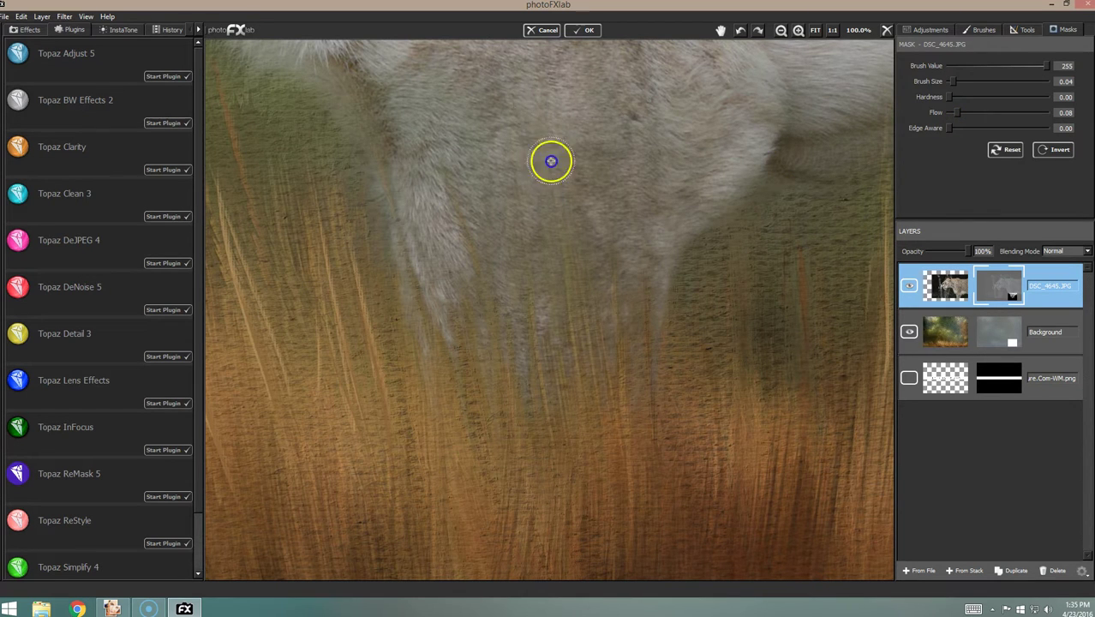
mouse_move(571, 138)
mouse_down()
mouse_move(574, 237)
mouse_move(548, 241)
mouse_move(514, 191)
mouse_up()
mouse_move(556, 236)
mouse_down()
mouse_move(576, 250)
mouse_move(567, 262)
mouse_move(573, 254)
mouse_move(594, 339)
mouse_move(613, 307)
mouse_up()
mouse_move(548, 173)
mouse_down()
mouse_move(464, 217)
mouse_move(445, 261)
mouse_move(461, 368)
mouse_move(433, 270)
mouse_up()
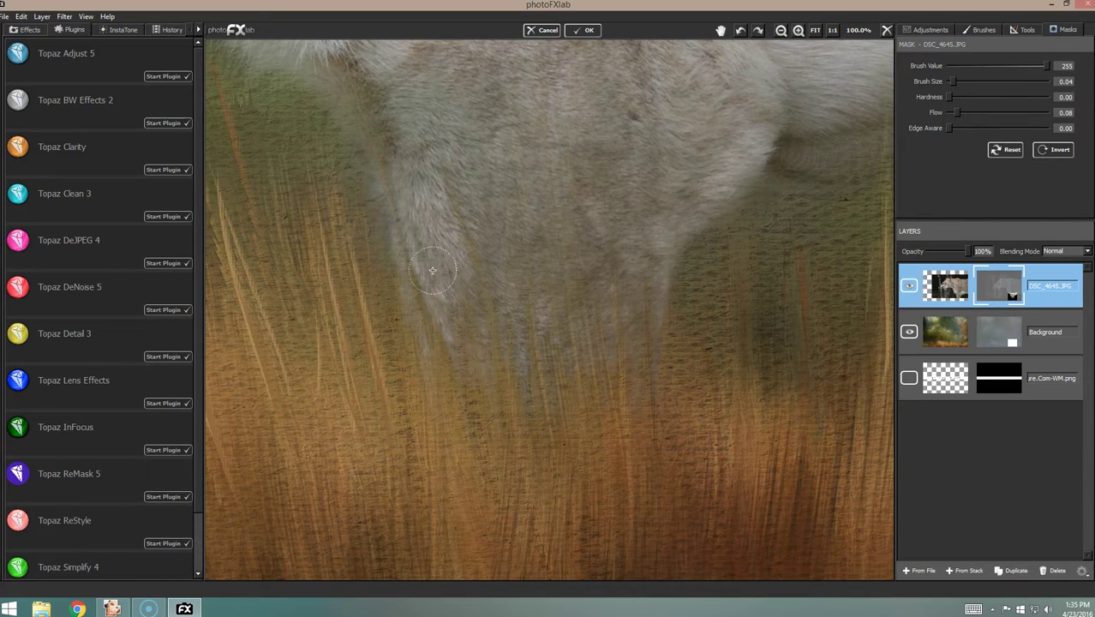
Step: Build up more soft fur across the lower leg and the chest above it on the lioness layer's mask
mouse_move(445, 370)
mouse_down()
mouse_move(484, 352)
mouse_move(501, 372)
mouse_up()
mouse_move(506, 274)
mouse_down()
mouse_move(565, 313)
mouse_move(617, 296)
mouse_move(656, 186)
mouse_up()
mouse_move(620, 121)
mouse_down()
mouse_move(545, 196)
mouse_move(523, 130)
mouse_move(634, 98)
mouse_move(669, 115)
mouse_up()
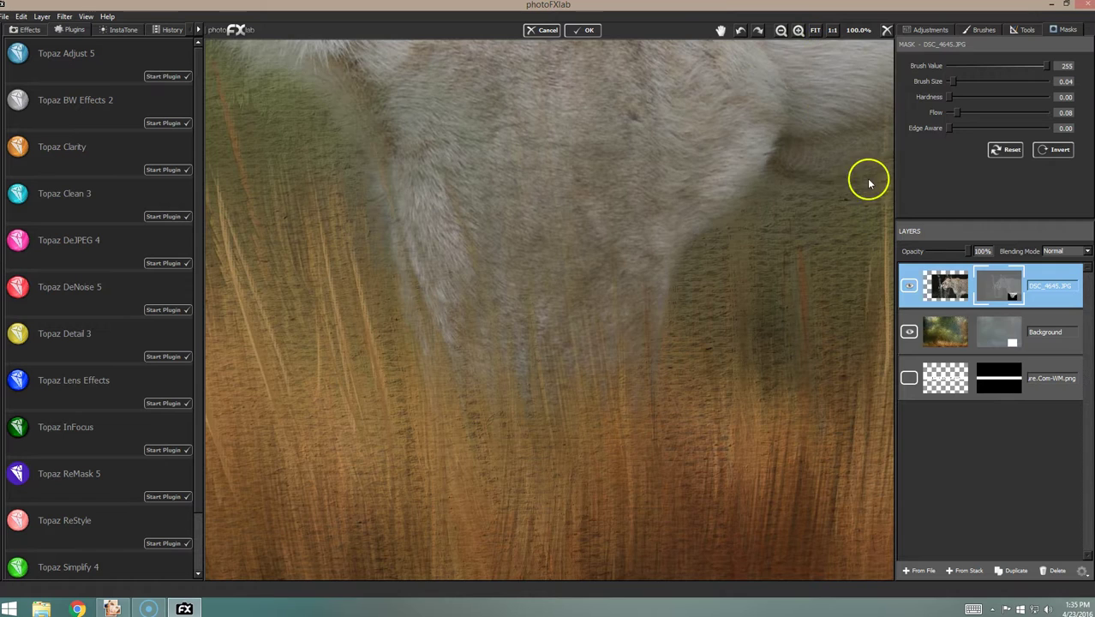
key(ctrl+0)
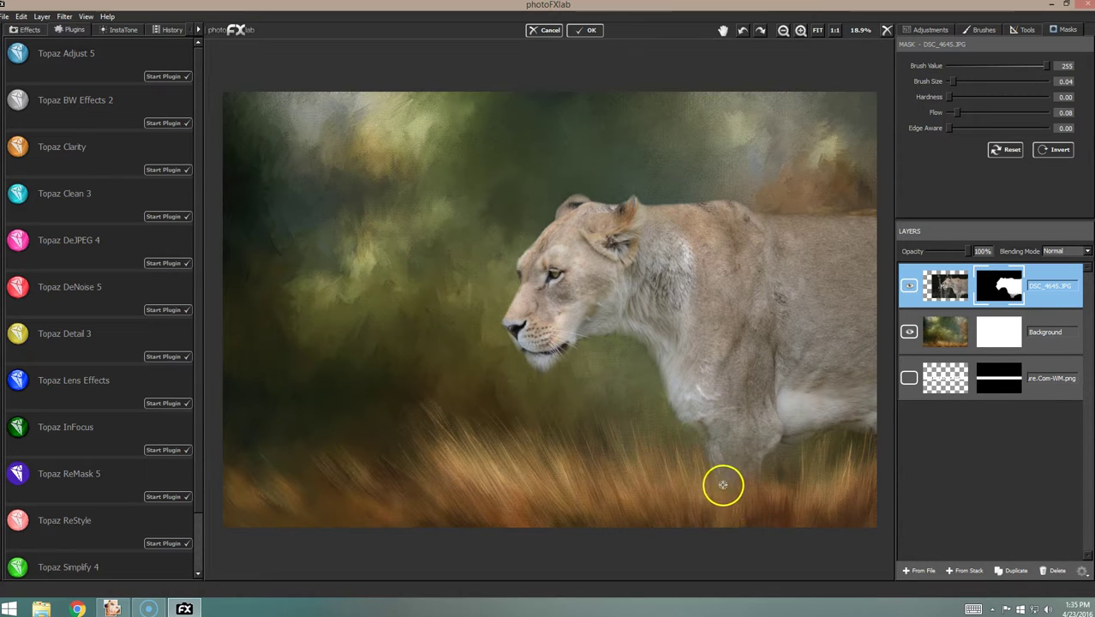
Step: Set the mask brush value to 0 and flow to 0.12 and fade the lower end of the leg into the grass
click(800, 31)
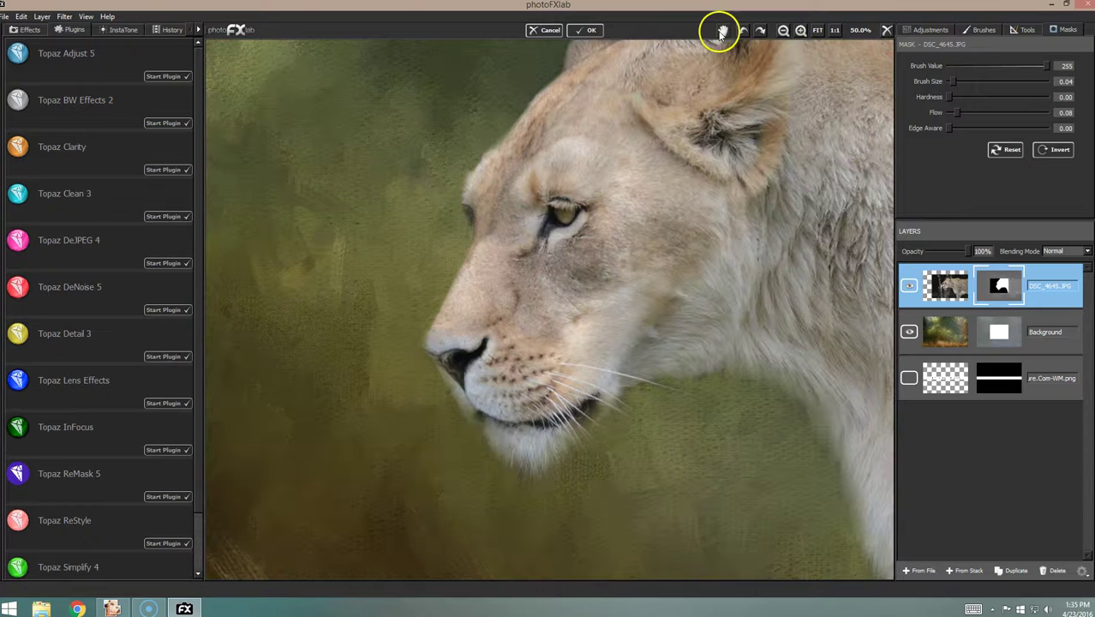
drag(745, 293, 518, 61)
drag(736, 423, 732, 412)
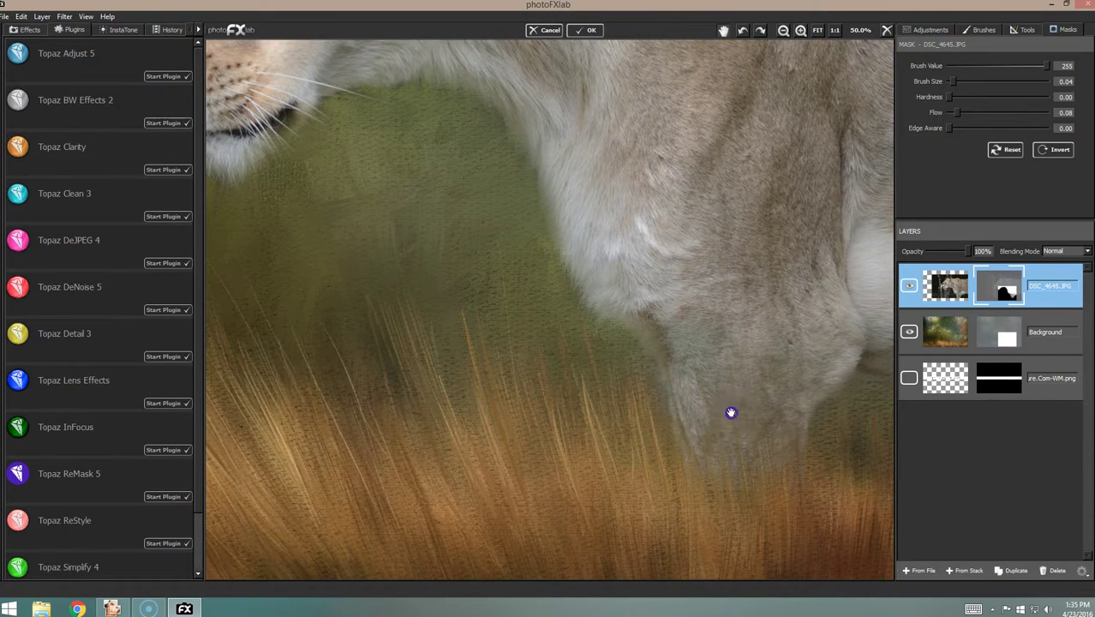
mouse_move(692, 326)
mouse_down()
mouse_move(699, 330)
mouse_move(581, 249)
mouse_move(688, 376)
mouse_move(663, 396)
mouse_move(692, 410)
mouse_move(707, 405)
mouse_up()
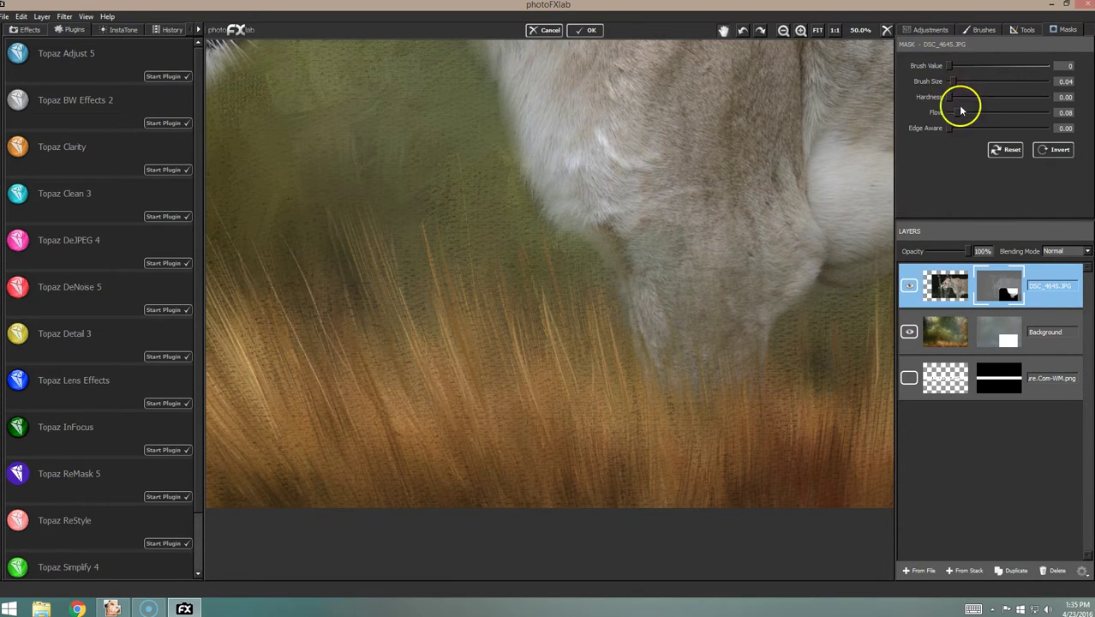
drag(961, 85, 950, 81)
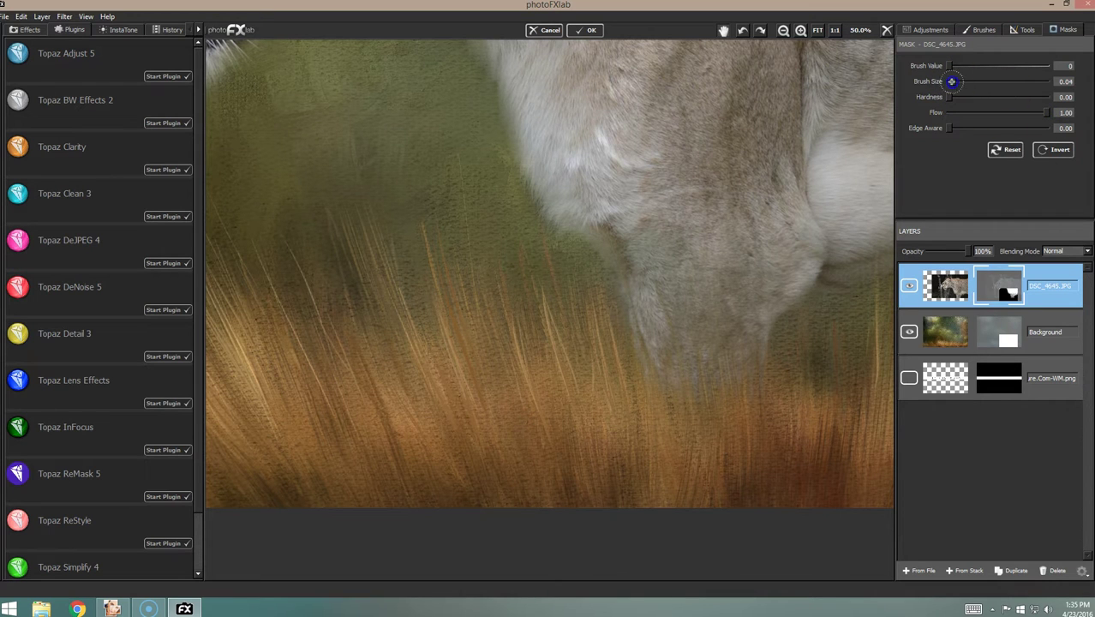
mouse_move(751, 272)
mouse_down()
mouse_move(705, 413)
mouse_move(684, 428)
mouse_move(695, 403)
mouse_up()
click(961, 116)
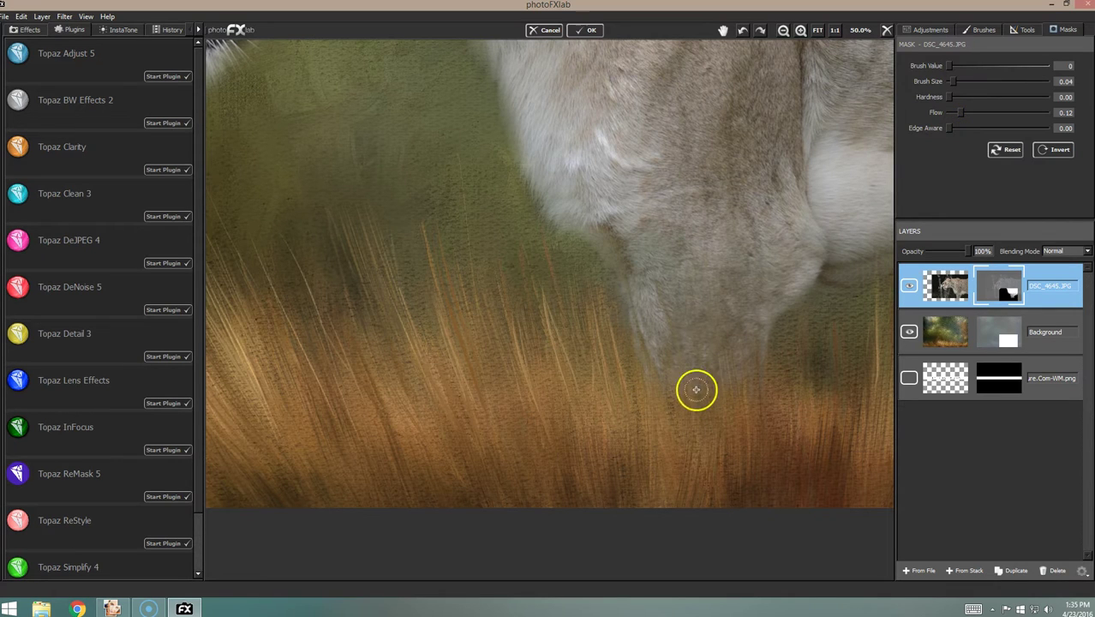
drag(675, 363, 669, 364)
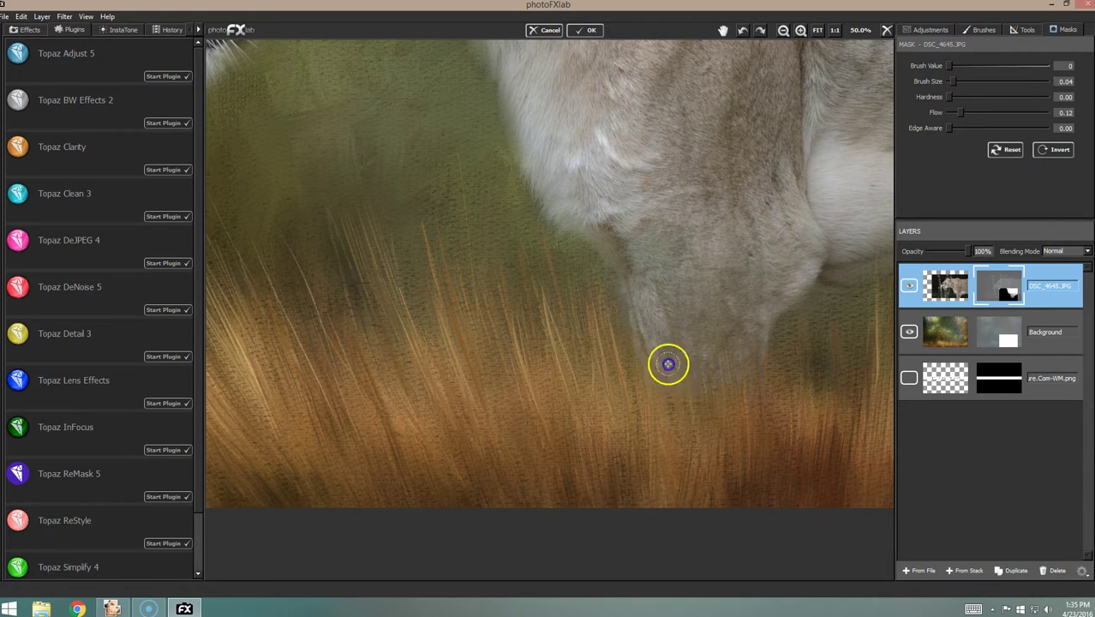
mouse_move(660, 406)
mouse_down()
mouse_move(692, 417)
mouse_move(697, 330)
mouse_move(719, 404)
mouse_move(709, 378)
mouse_up()
click(748, 355)
mouse_move(752, 333)
mouse_down()
mouse_move(763, 374)
mouse_move(711, 387)
mouse_move(679, 426)
mouse_move(654, 349)
mouse_move(684, 358)
mouse_move(706, 414)
mouse_move(683, 388)
mouse_move(656, 405)
mouse_move(636, 307)
mouse_move(691, 412)
mouse_move(663, 423)
mouse_move(653, 390)
mouse_move(676, 394)
mouse_move(692, 426)
mouse_move(700, 394)
mouse_move(718, 420)
mouse_move(738, 392)
mouse_move(749, 450)
mouse_up()
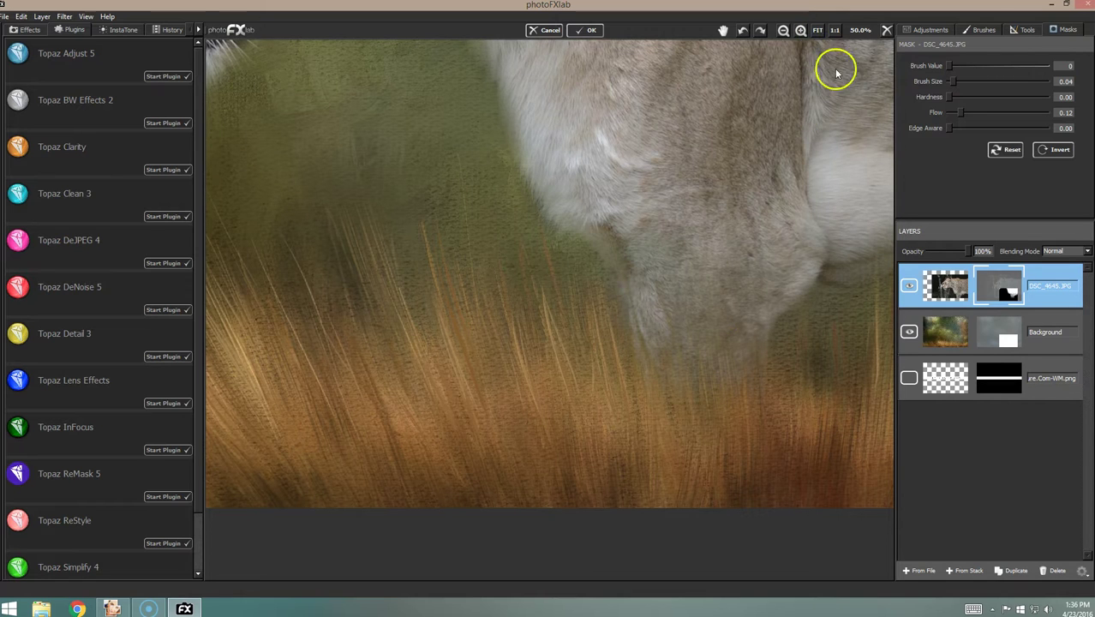
key(ctrl+0)
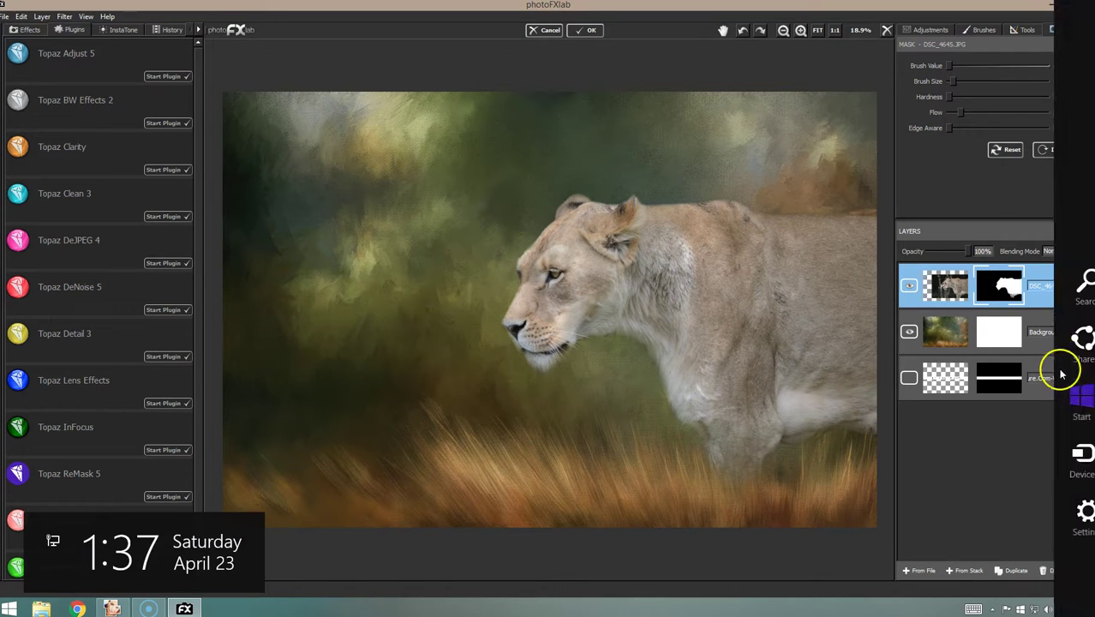
Step: Try DT-WILDLIFEMASTERPIECES (5).jpg from the Wildlife Masterpieces Pack as a layer above the background, and delete it
click(1051, 321)
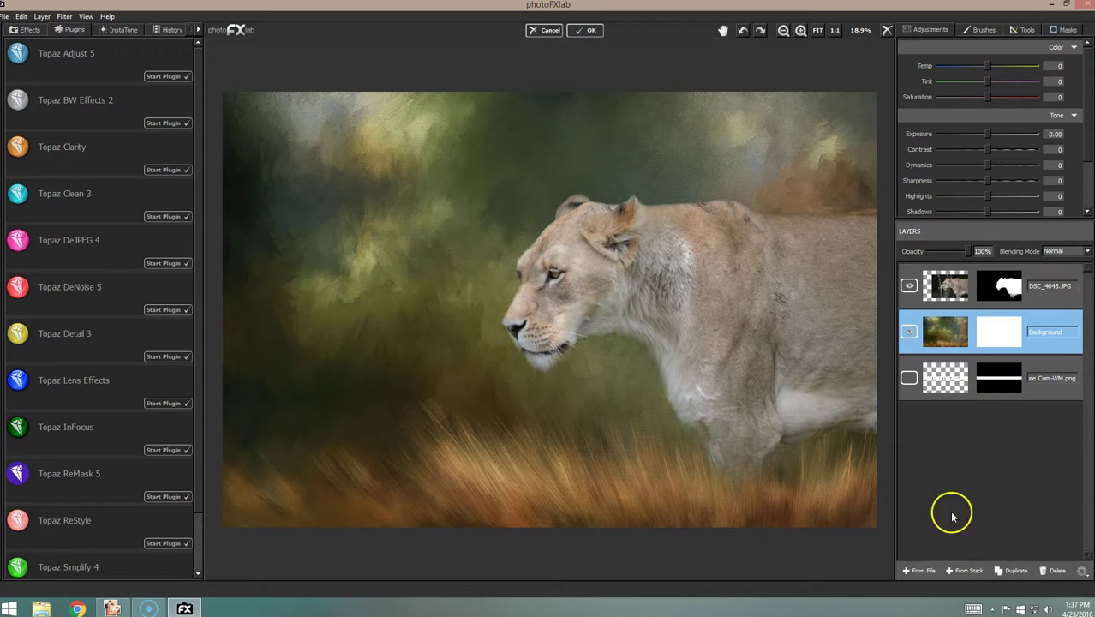
click(925, 571)
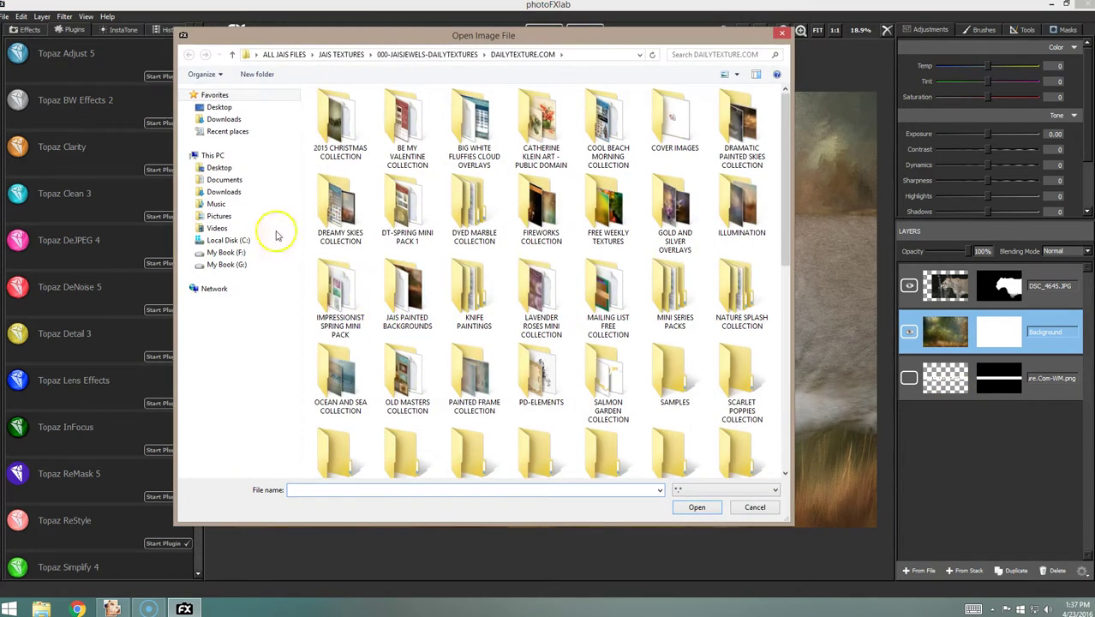
click(235, 130)
double_click(415, 447)
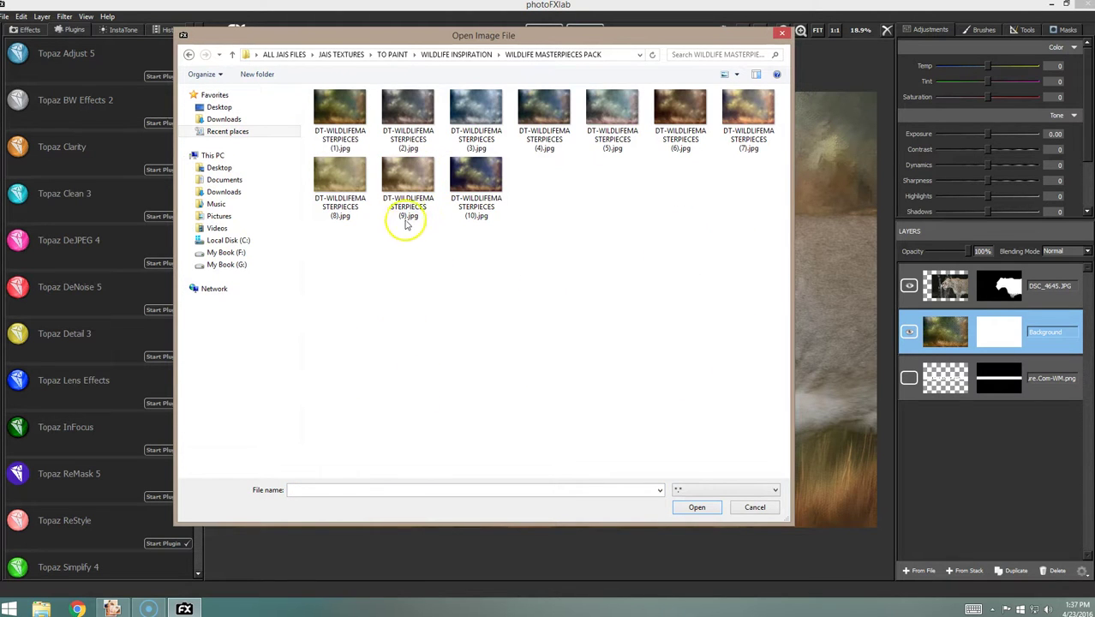
drag(494, 37, 299, 26)
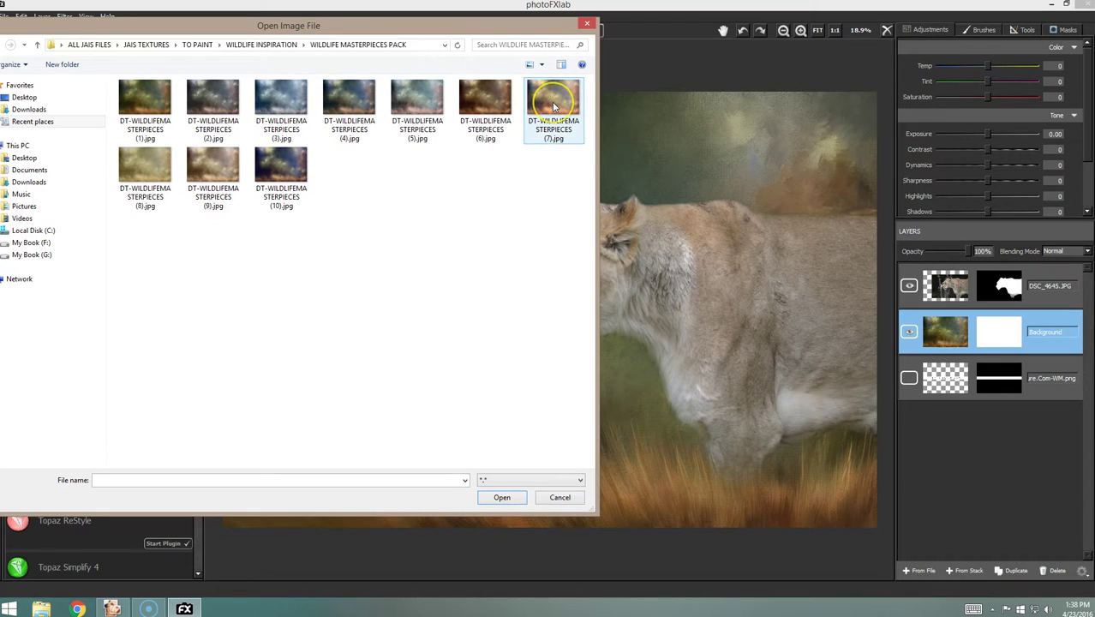
click(426, 109)
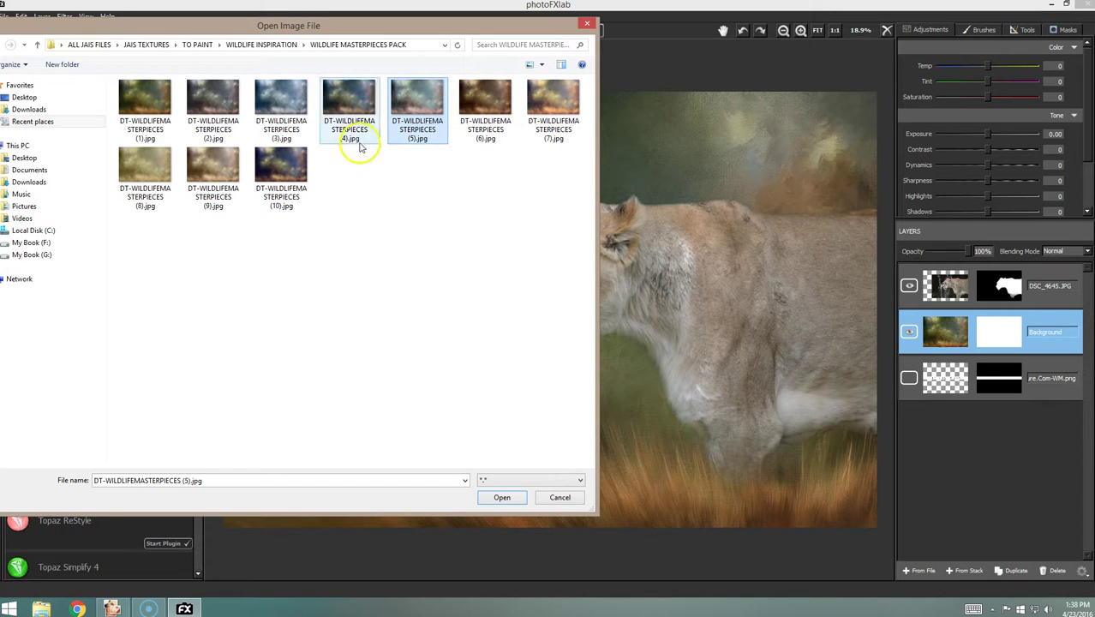
click(503, 498)
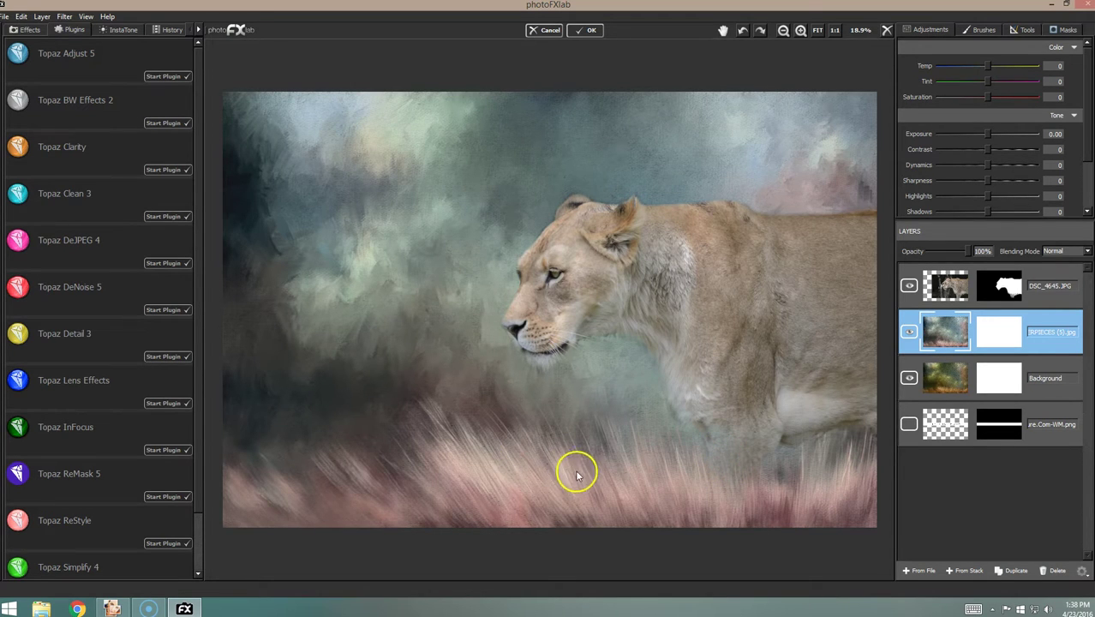
click(1060, 571)
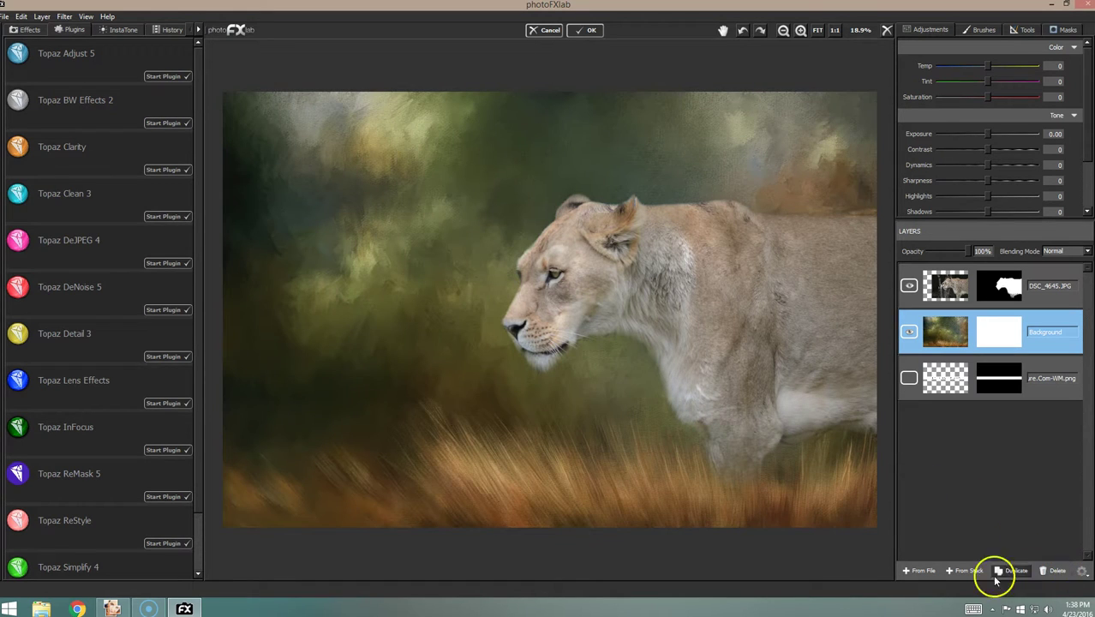
Step: Add DT-WILDLIFEMASTERPIECES (9).jpg as a layer above the background and toggle its visibility to compare the two textures
click(923, 571)
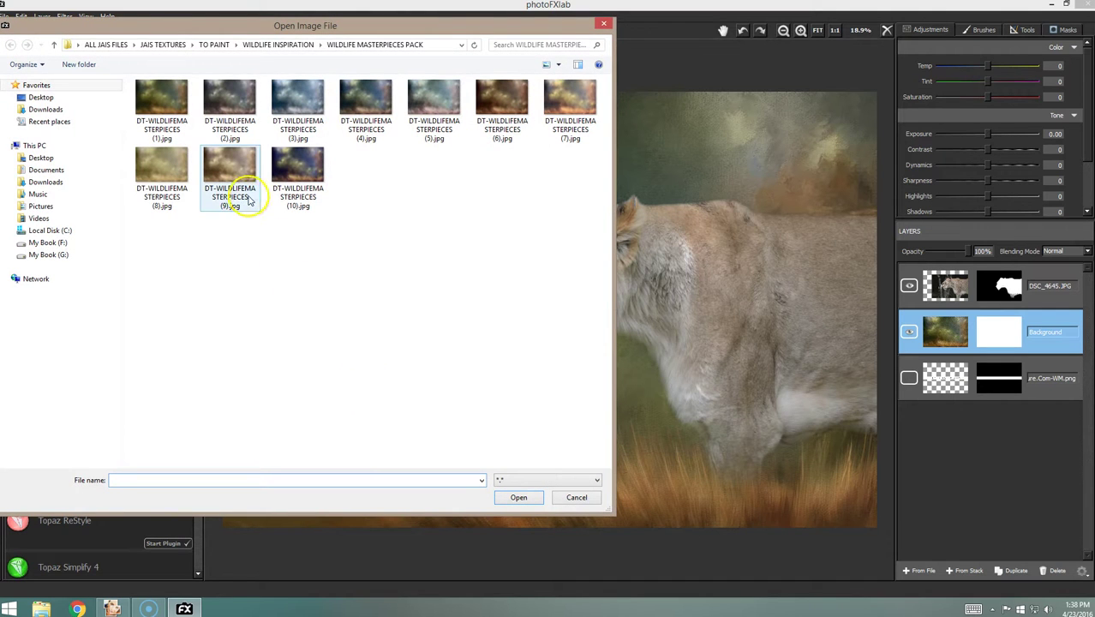
double_click(227, 174)
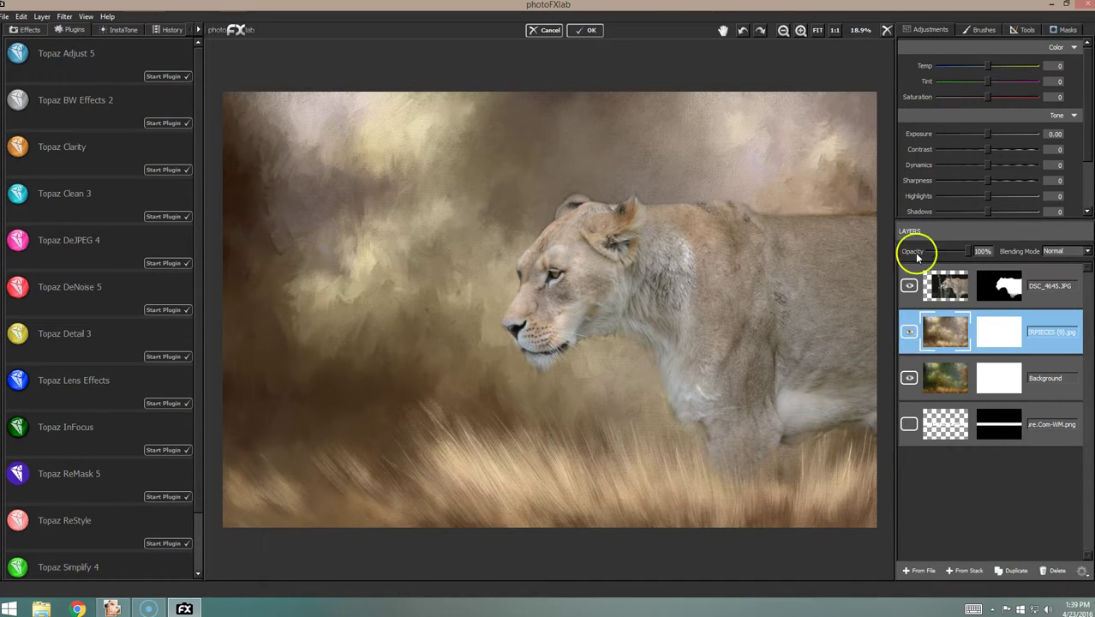
click(910, 333)
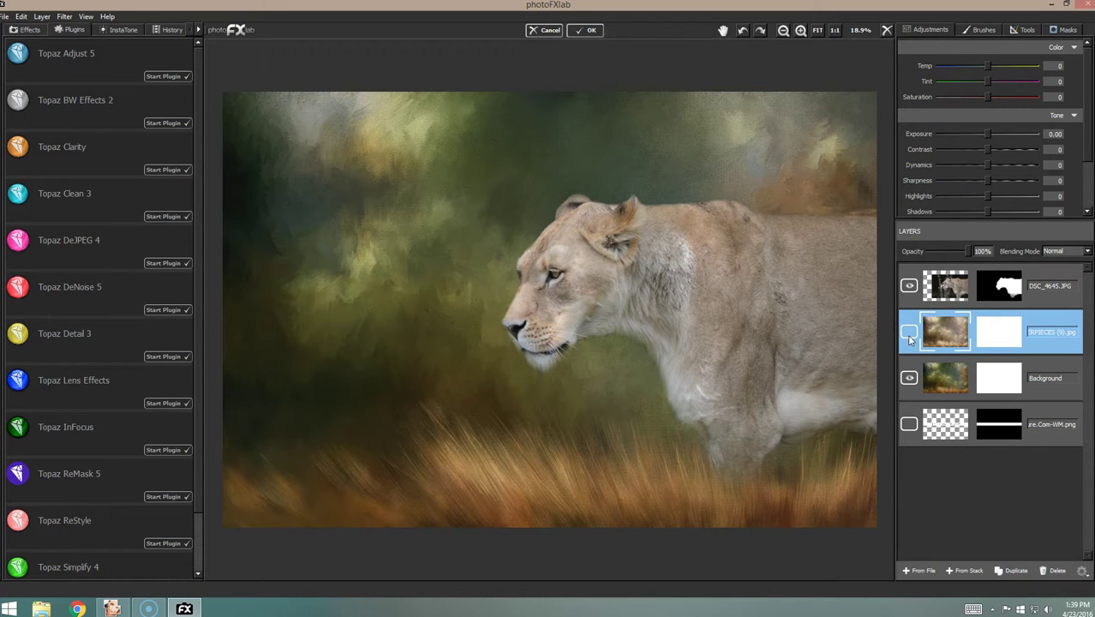
click(909, 334)
click(940, 339)
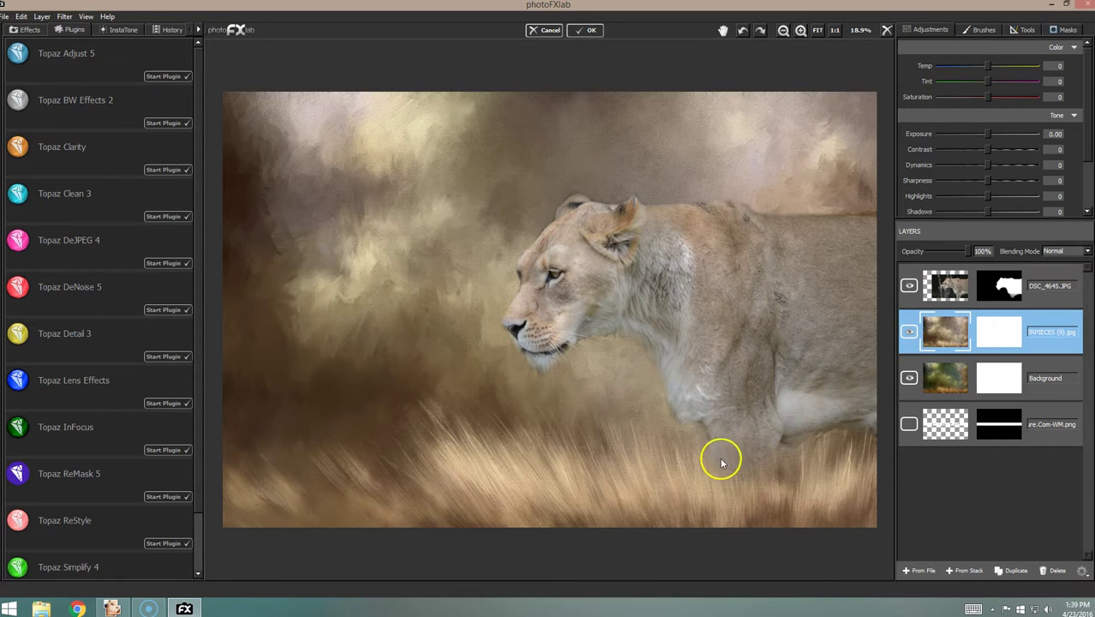
Step: Set the mask brush value to 255 and size to 0.01 and dab along the front leg on the new texture layer's mask
click(1064, 31)
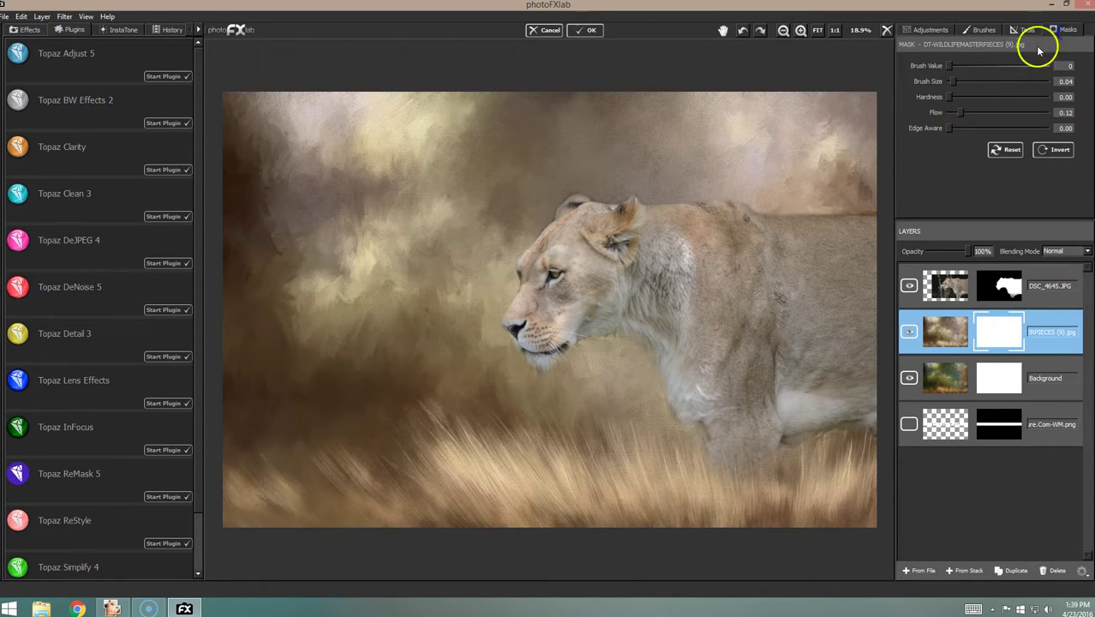
click(1046, 68)
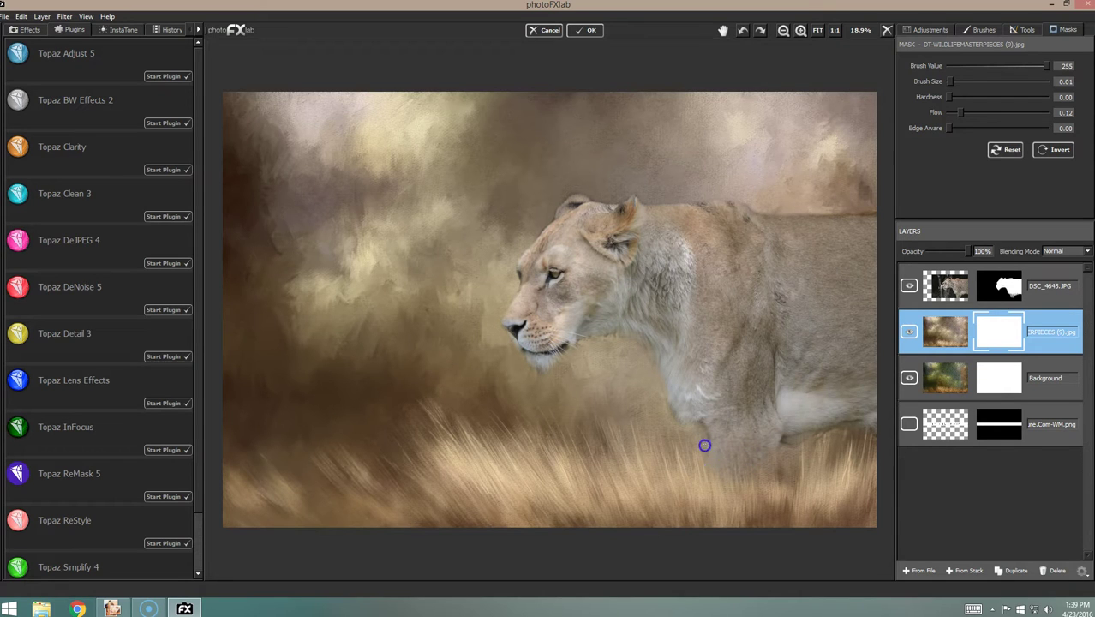
click(711, 477)
click(714, 459)
click(712, 472)
click(710, 396)
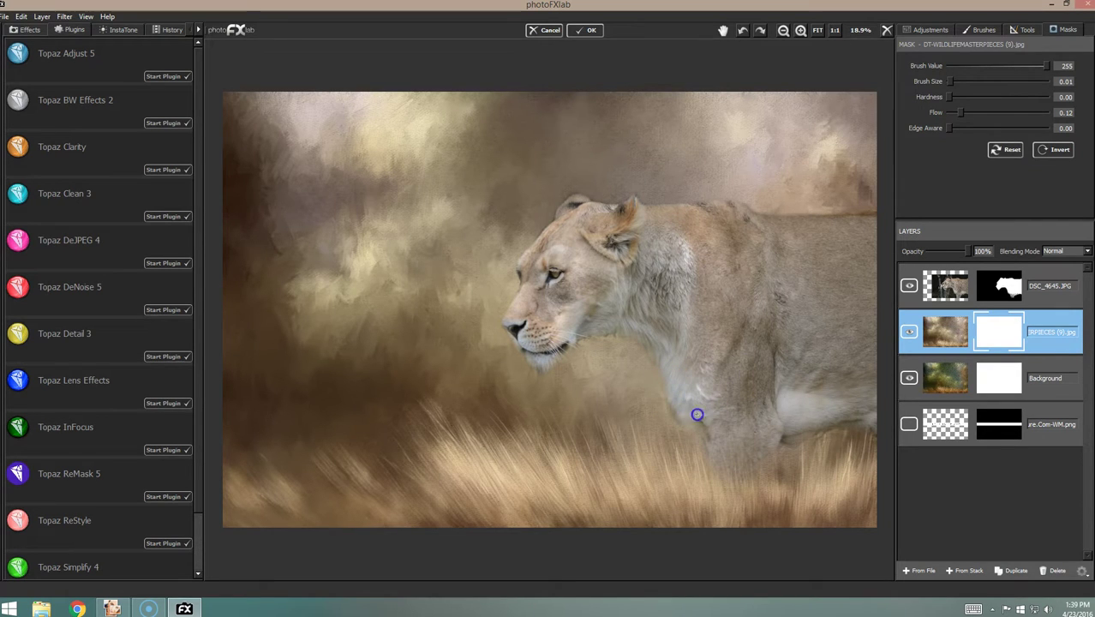
Step: Try a mask brush size of 0.02 and flow of 0.28 along the leg's front edge on the texture layer's mask
mouse_move(961, 112)
mouse_down()
mouse_move(975, 112)
mouse_move(951, 82)
mouse_up()
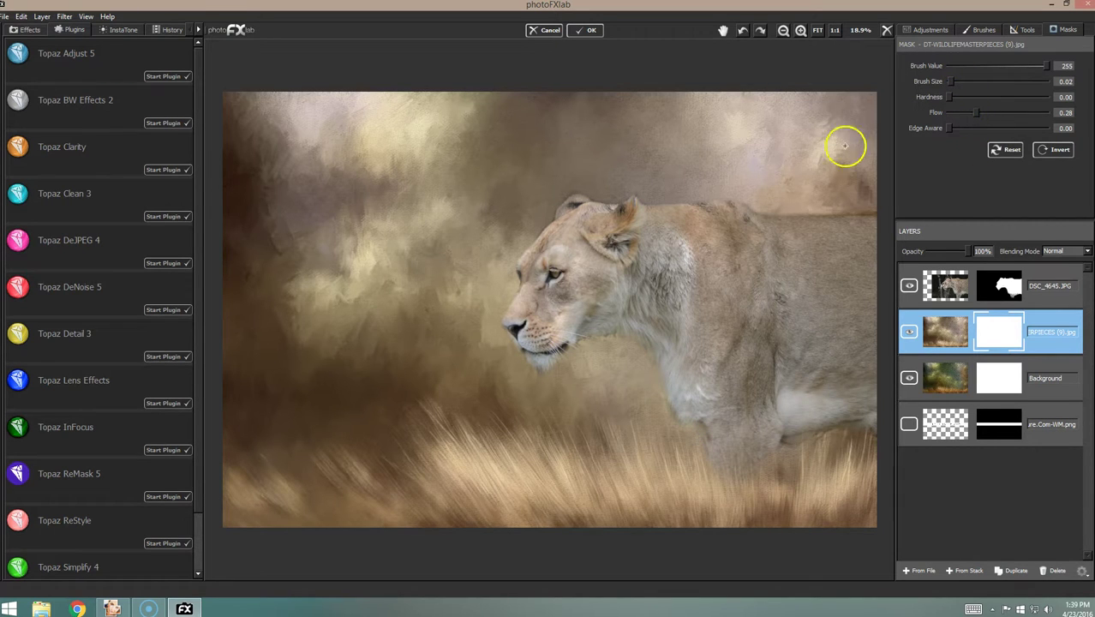
drag(673, 403, 675, 416)
drag(977, 112, 1047, 112)
Step: On the DSC_4645.JPG layer's mask, set the brush size to 0.01 and flow to 0.13 and restore fur on the lower leg
click(1050, 276)
click(1063, 30)
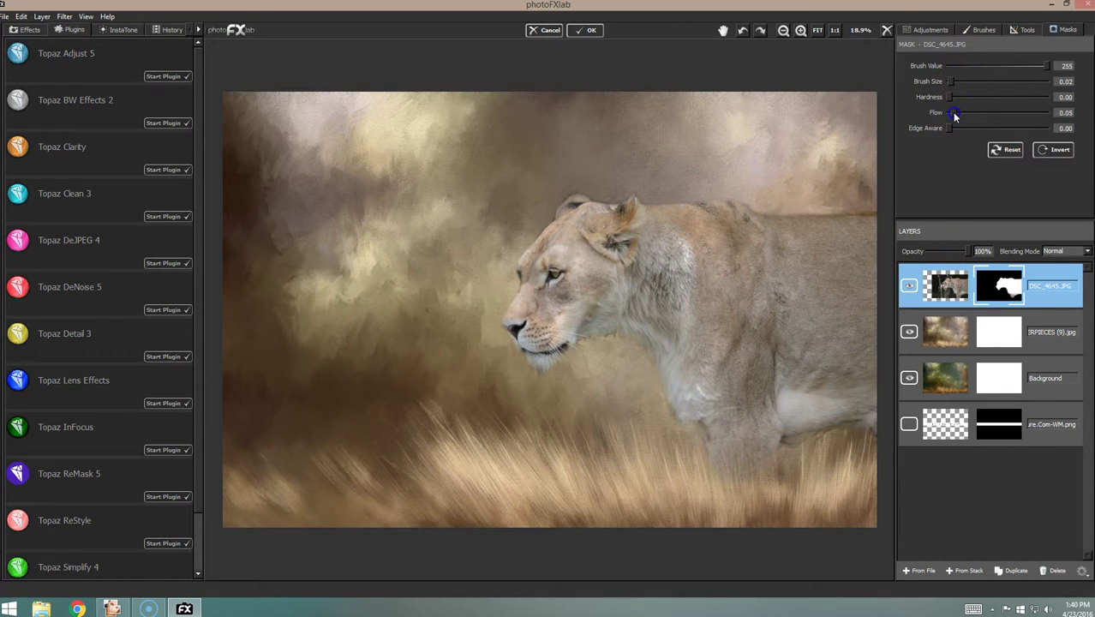
drag(959, 112, 962, 112)
mouse_move(686, 422)
mouse_down()
mouse_move(692, 455)
mouse_move(730, 446)
mouse_move(708, 432)
mouse_move(705, 450)
mouse_move(726, 468)
mouse_up()
click(739, 477)
drag(746, 459, 754, 442)
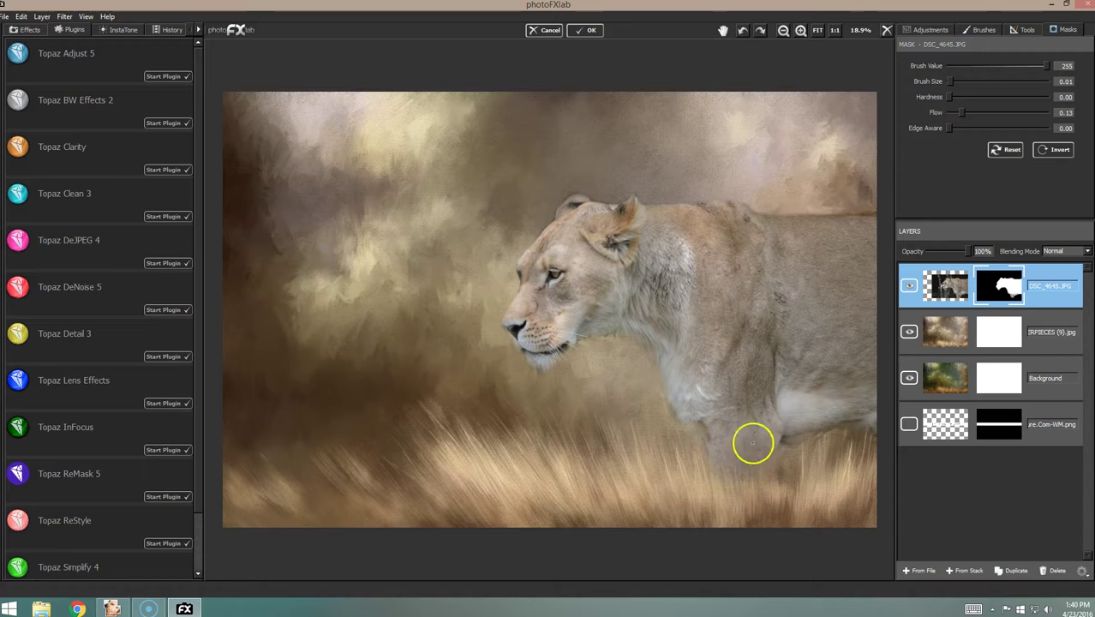
click(757, 464)
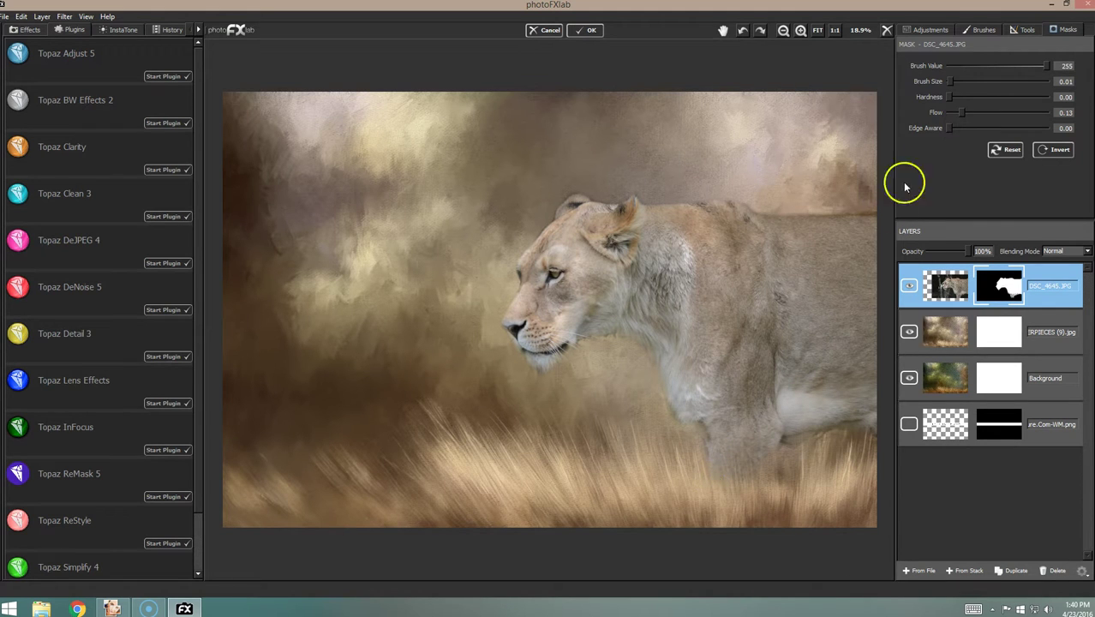
Step: Set the mask brush flow to 1.00 and paint a thin strand down the leg's front edge into the grass
drag(963, 112, 1009, 116)
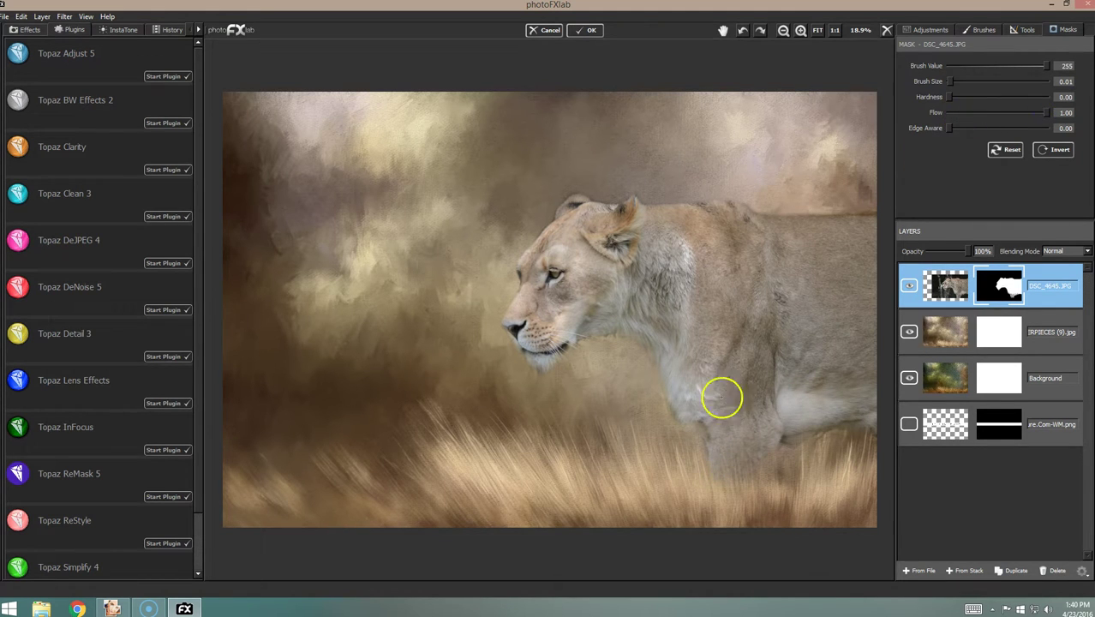
mouse_move(716, 465)
mouse_down()
mouse_move(721, 500)
mouse_move(717, 473)
mouse_up()
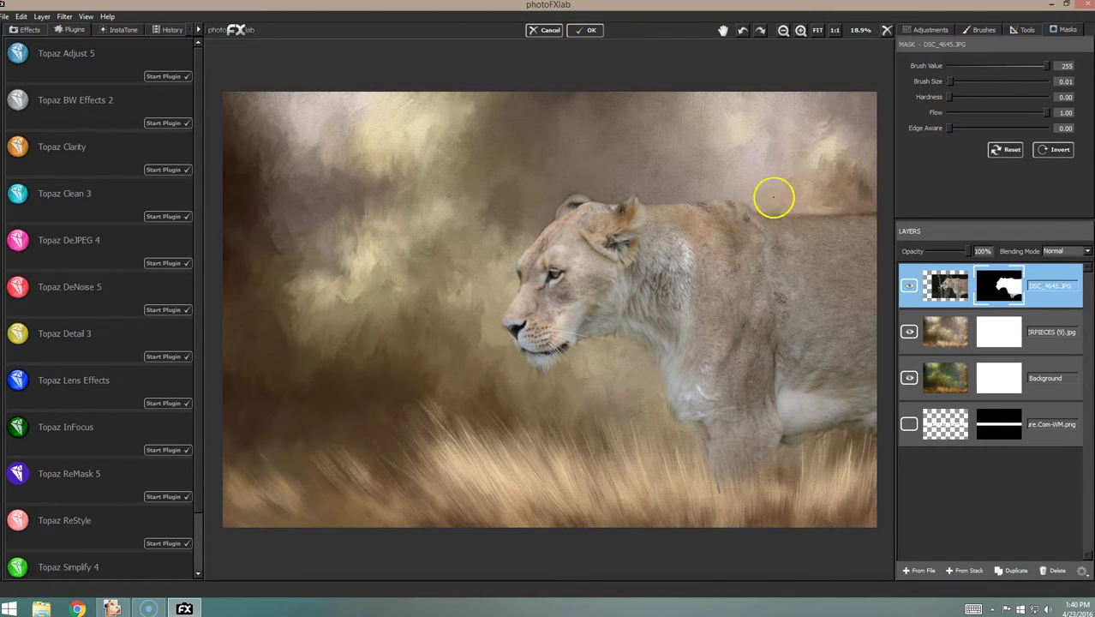
Step: Enlarge the mask brush and remove the dark strand that extends below the leg into the grass
click(801, 31)
click(801, 32)
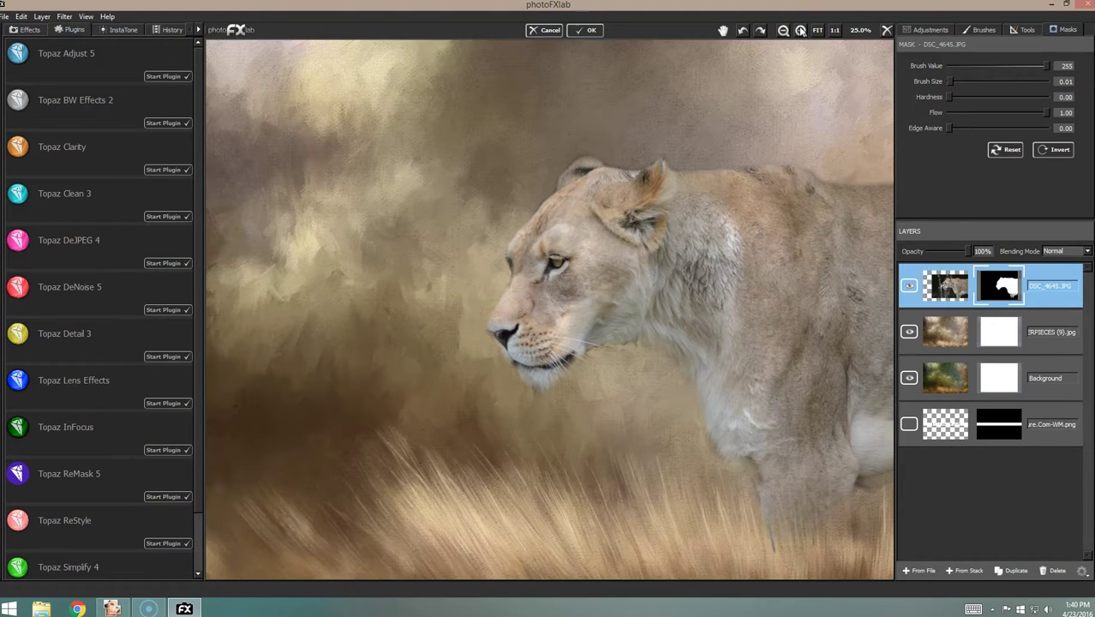
click(800, 31)
click(725, 31)
drag(523, 85, 506, 80)
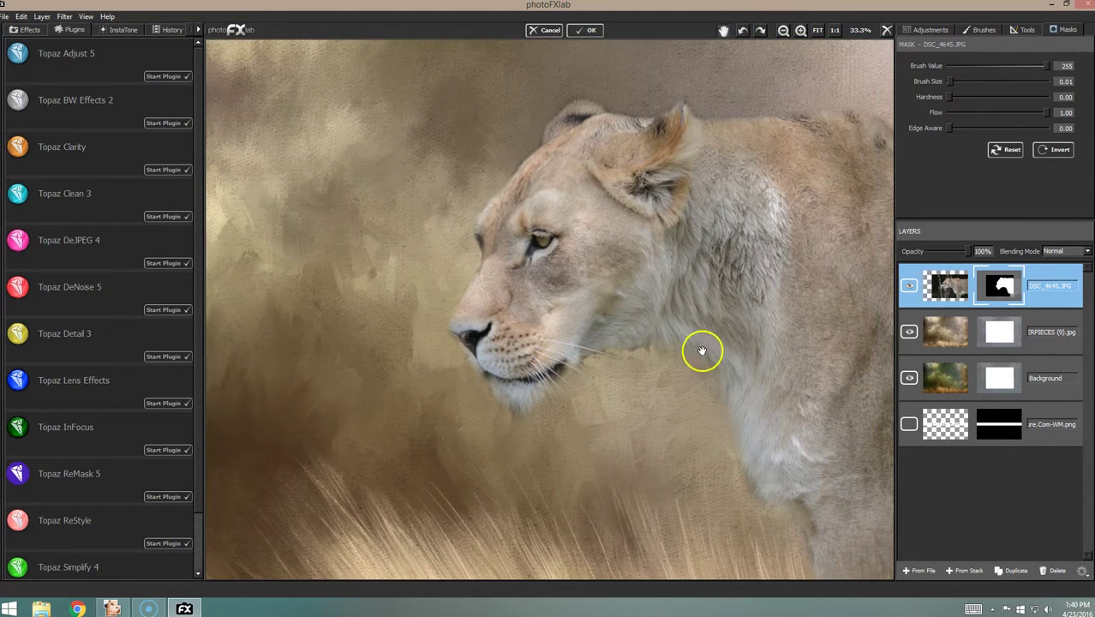
drag(743, 355, 581, 196)
drag(708, 363, 547, 201)
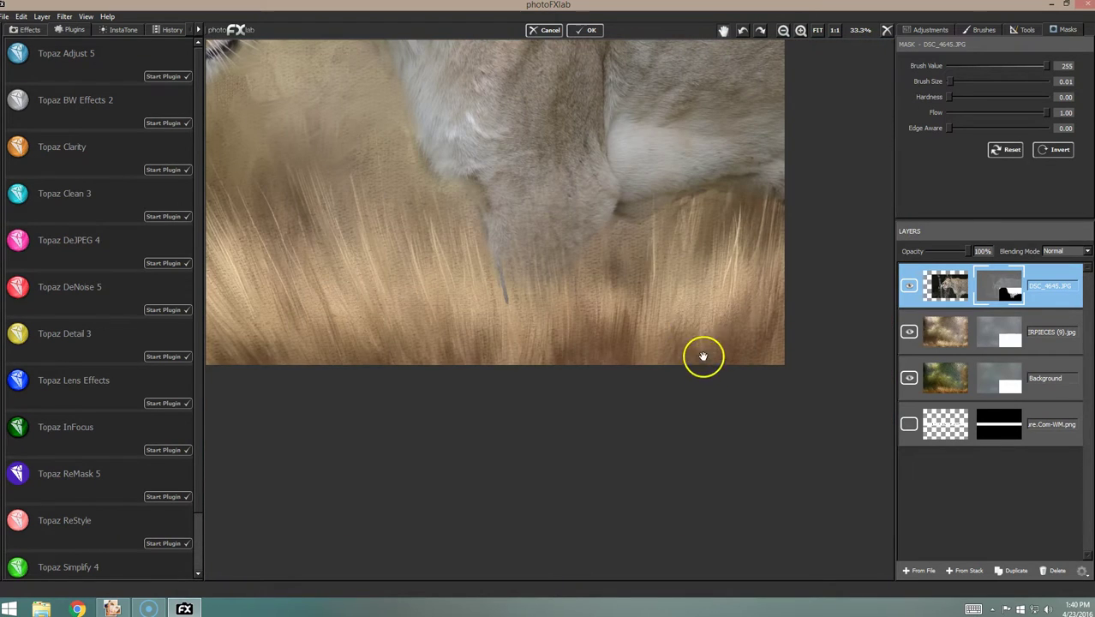
drag(703, 323, 704, 325)
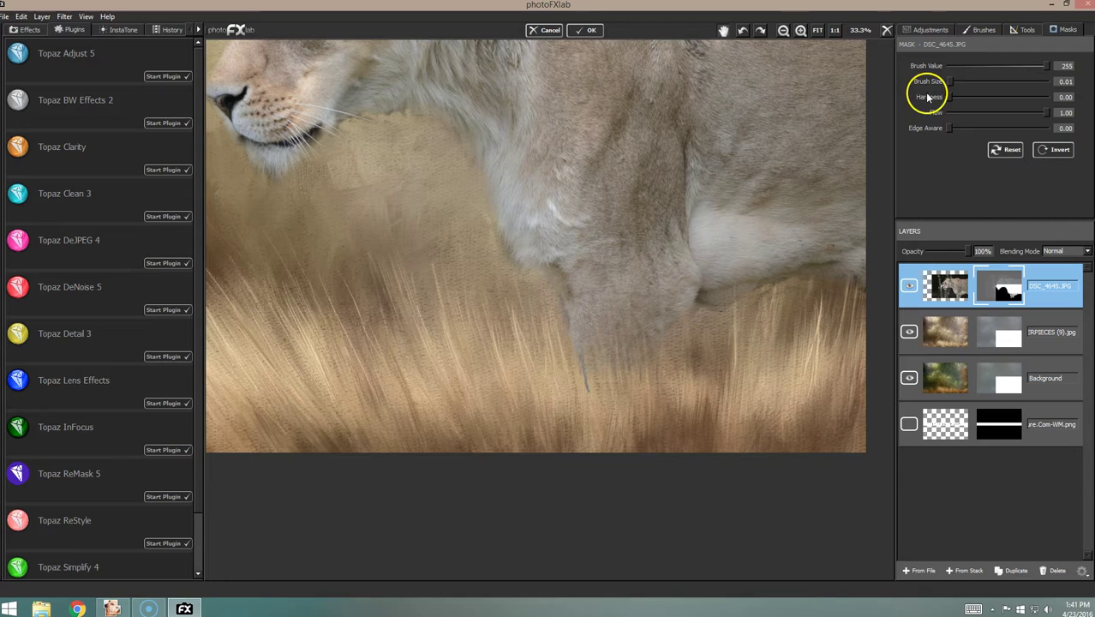
drag(952, 81, 959, 82)
mouse_move(584, 409)
mouse_down()
mouse_move(679, 337)
mouse_move(695, 342)
mouse_move(595, 384)
mouse_move(585, 399)
mouse_move(600, 405)
mouse_move(577, 393)
mouse_move(617, 397)
mouse_up()
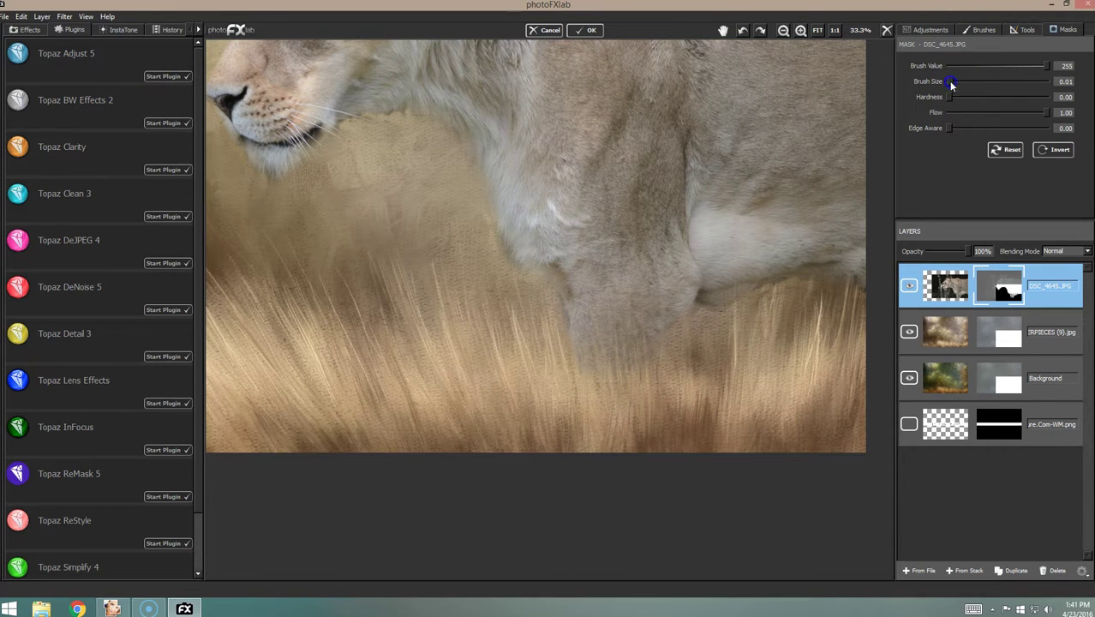
Step: Paint fur back in on the lower front leg where it meets the grass, using a 0.01 mask brush at value 255
mouse_move(599, 366)
mouse_down()
mouse_move(579, 362)
mouse_move(582, 384)
mouse_up()
drag(573, 352, 572, 340)
drag(602, 330, 613, 345)
mouse_move(649, 336)
mouse_down()
mouse_move(651, 355)
mouse_move(650, 342)
mouse_move(580, 321)
mouse_move(584, 372)
mouse_move(577, 358)
mouse_move(591, 343)
mouse_up()
click(597, 335)
Step: Set the mask brush to value 0 and size 0.01, and thin out the leg's front edge above the grass
click(801, 30)
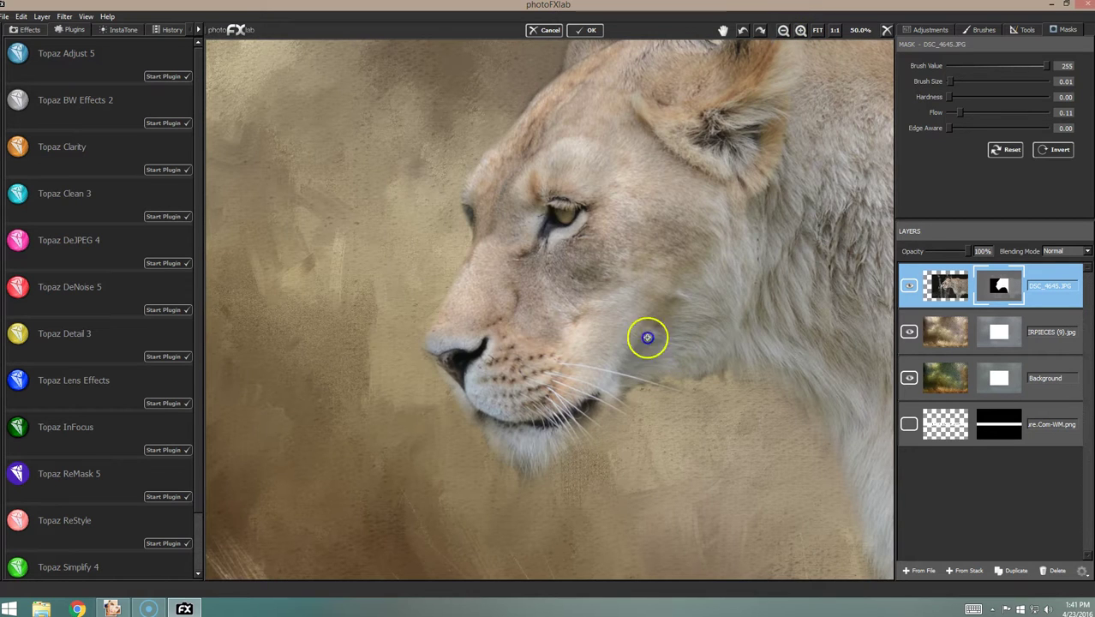
click(722, 30)
drag(692, 364, 512, 206)
drag(699, 419, 567, 240)
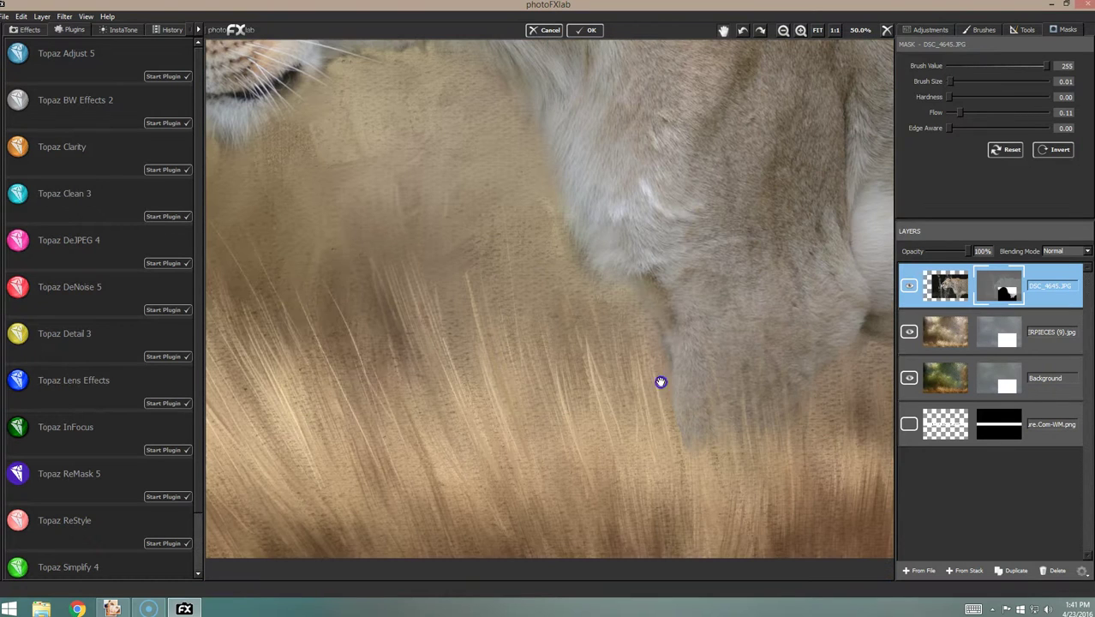
drag(605, 321, 546, 345)
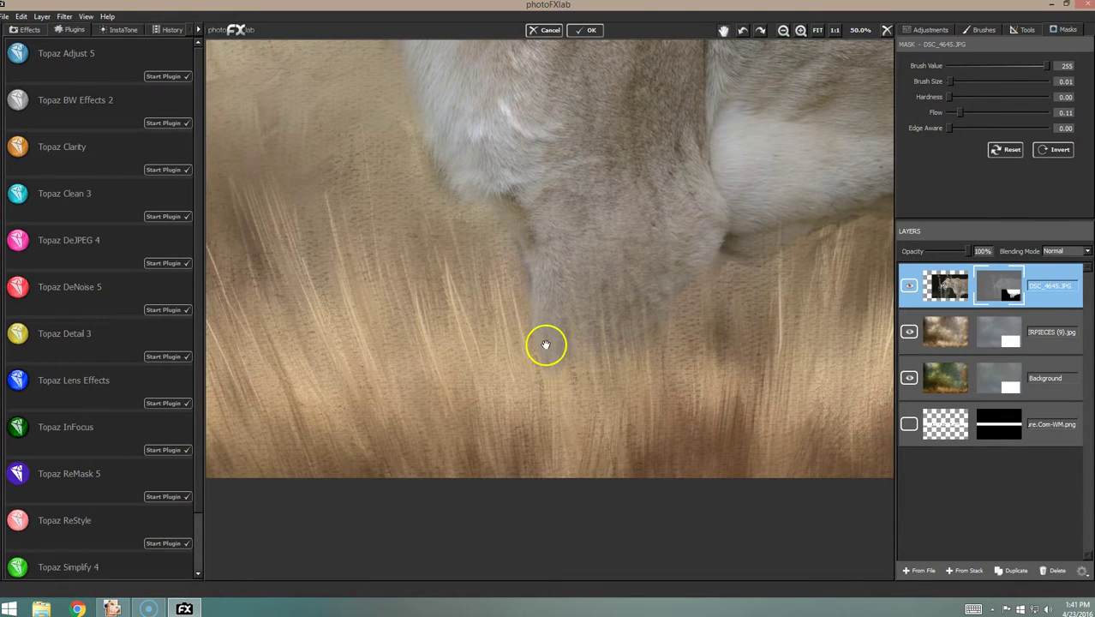
click(948, 86)
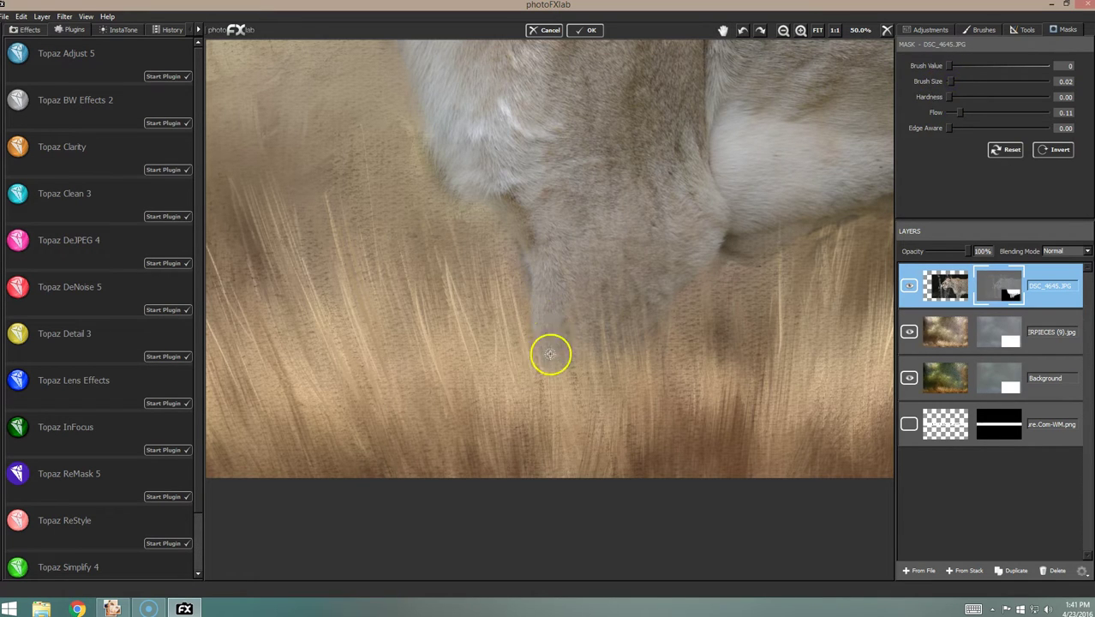
click(950, 82)
drag(547, 370, 543, 322)
mouse_move(547, 371)
mouse_down()
mouse_move(537, 317)
mouse_move(545, 339)
mouse_move(553, 311)
mouse_up()
click(567, 357)
mouse_move(558, 361)
mouse_down()
mouse_move(572, 369)
mouse_move(563, 316)
mouse_move(550, 374)
mouse_move(542, 333)
mouse_up()
Step: Paint grass strands through the middle of the lower leg with the mask brush at value 0 and flow 0.31
drag(570, 261, 561, 366)
drag(559, 291, 551, 343)
mouse_move(626, 272)
mouse_down()
mouse_move(594, 344)
mouse_move(599, 376)
mouse_move(557, 261)
mouse_up()
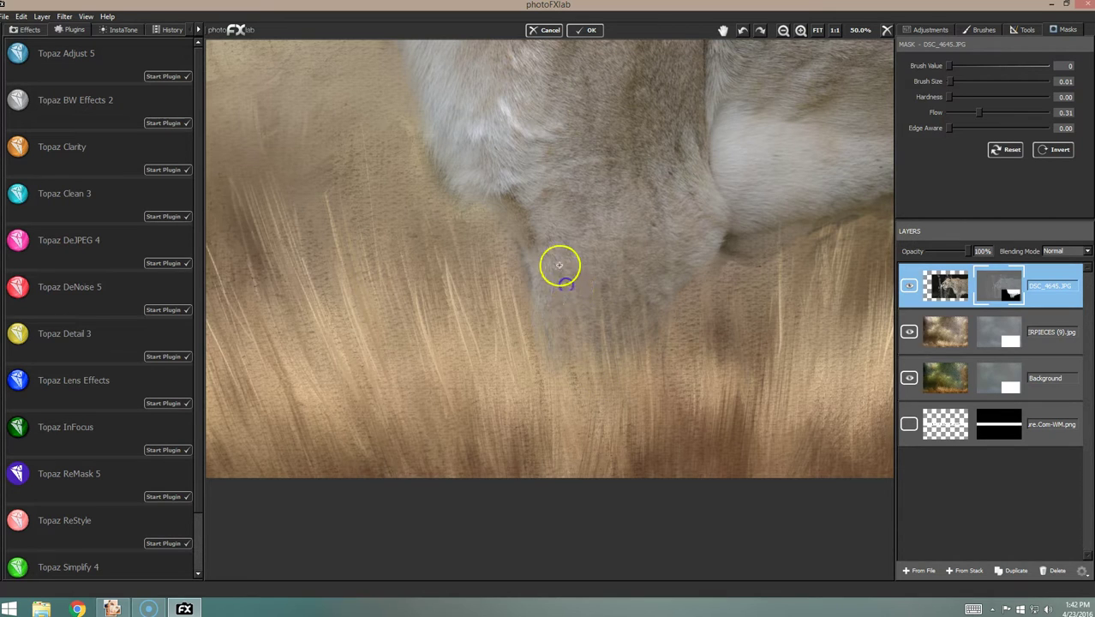
mouse_move(580, 316)
mouse_down()
mouse_move(585, 357)
mouse_move(571, 313)
mouse_move(588, 330)
mouse_move(595, 278)
mouse_move(592, 352)
mouse_move(606, 265)
mouse_move(616, 355)
mouse_move(617, 285)
mouse_move(624, 347)
mouse_move(644, 286)
mouse_move(649, 364)
mouse_move(643, 301)
mouse_move(661, 305)
mouse_move(660, 335)
mouse_up()
mouse_move(660, 273)
mouse_down()
mouse_move(672, 207)
mouse_move(723, 193)
mouse_move(686, 240)
mouse_move(560, 268)
mouse_move(572, 243)
mouse_up()
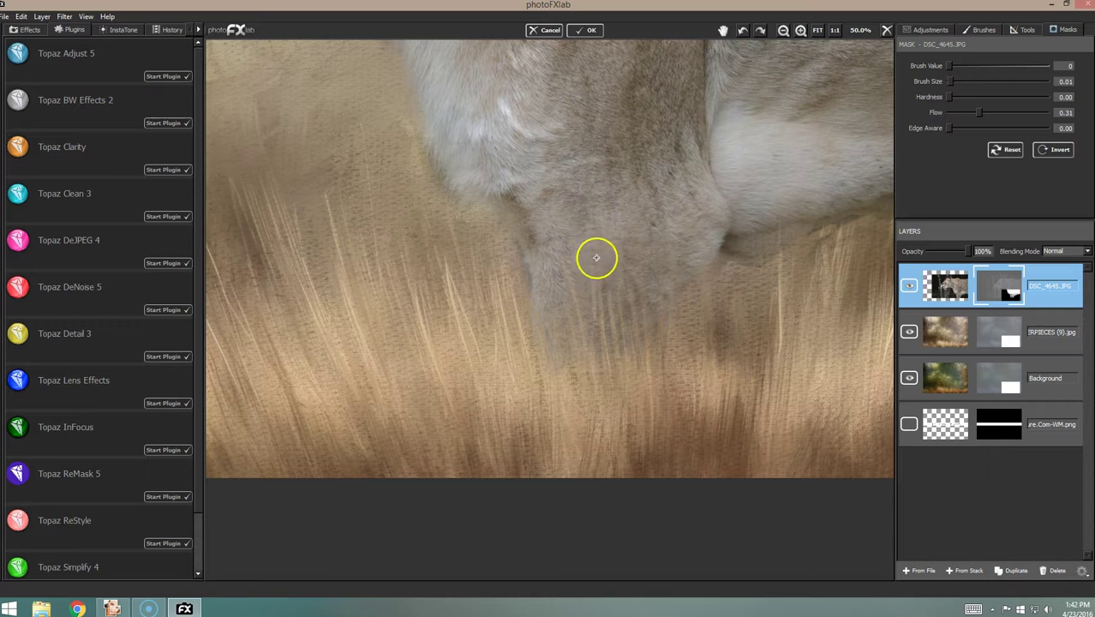
Step: Set the mask brush value to 255 and restore fur over the middle and rear of the lower leg
click(1047, 66)
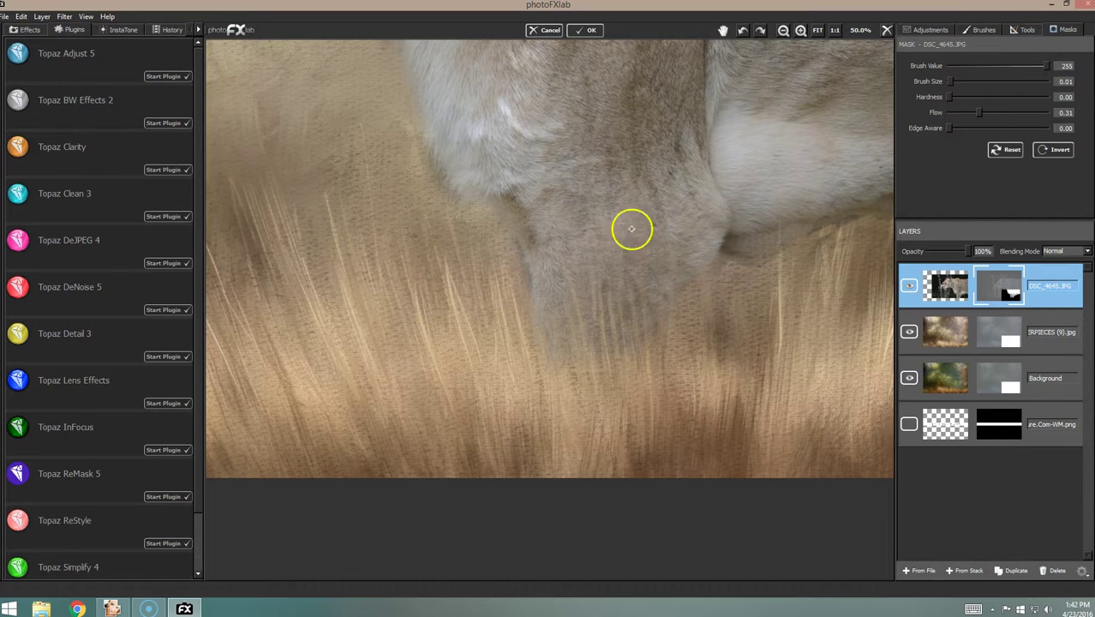
mouse_move(594, 279)
mouse_down()
mouse_move(595, 298)
mouse_move(591, 276)
mouse_up()
mouse_move(615, 268)
mouse_down()
mouse_move(610, 303)
mouse_move(632, 262)
mouse_move(640, 342)
mouse_move(617, 293)
mouse_move(611, 306)
mouse_move(621, 292)
mouse_move(630, 344)
mouse_move(614, 325)
mouse_move(560, 311)
mouse_move(616, 342)
mouse_move(618, 364)
mouse_move(601, 257)
mouse_move(608, 306)
mouse_up()
drag(949, 65, 1047, 65)
mouse_move(628, 287)
mouse_down()
mouse_move(610, 264)
mouse_move(614, 311)
mouse_up()
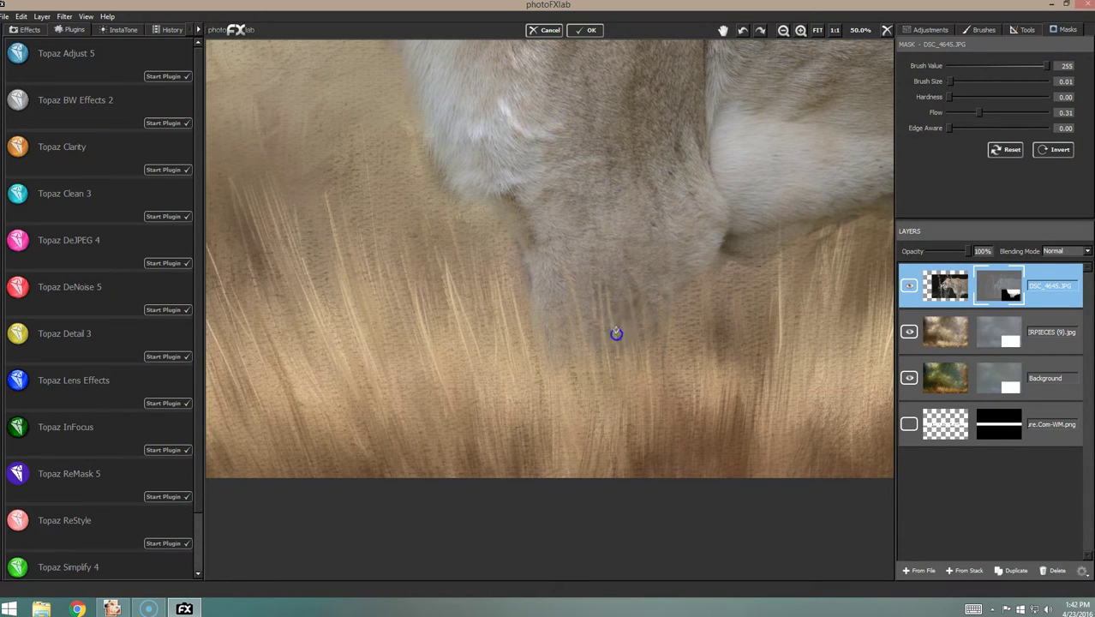
mouse_move(621, 365)
mouse_down()
mouse_move(739, 176)
mouse_move(636, 264)
mouse_move(623, 206)
mouse_move(592, 243)
mouse_move(577, 242)
mouse_move(606, 224)
mouse_move(682, 284)
mouse_move(671, 311)
mouse_move(731, 223)
mouse_up()
Step: Set the mask brush to value 0, size 0.02 and flow 1.00, and clean the edges around the lioness's ears
click(817, 31)
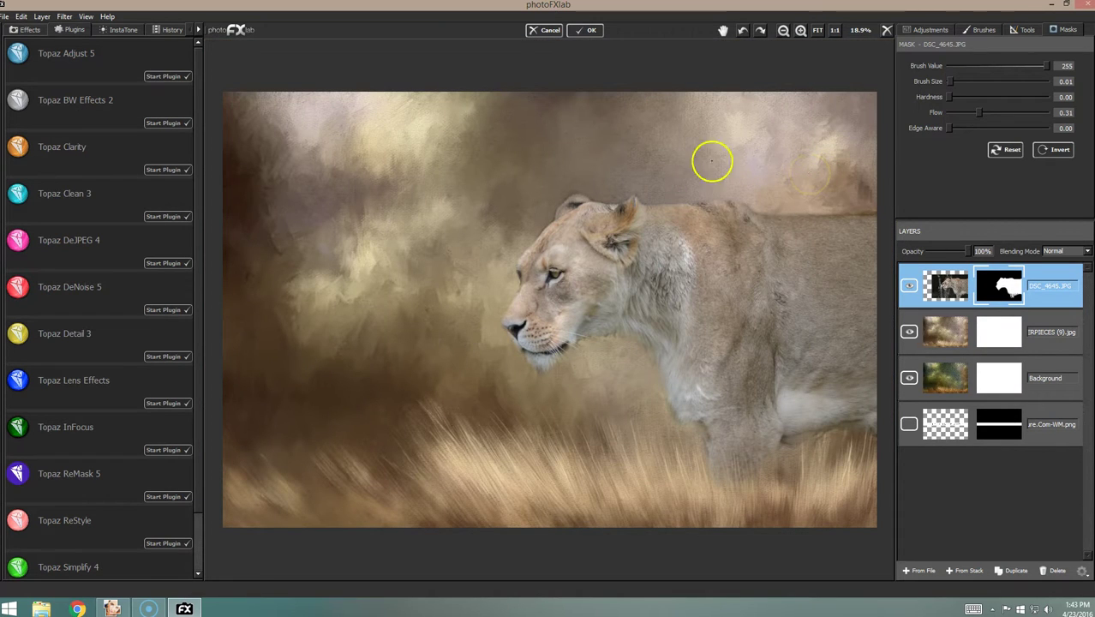
click(949, 66)
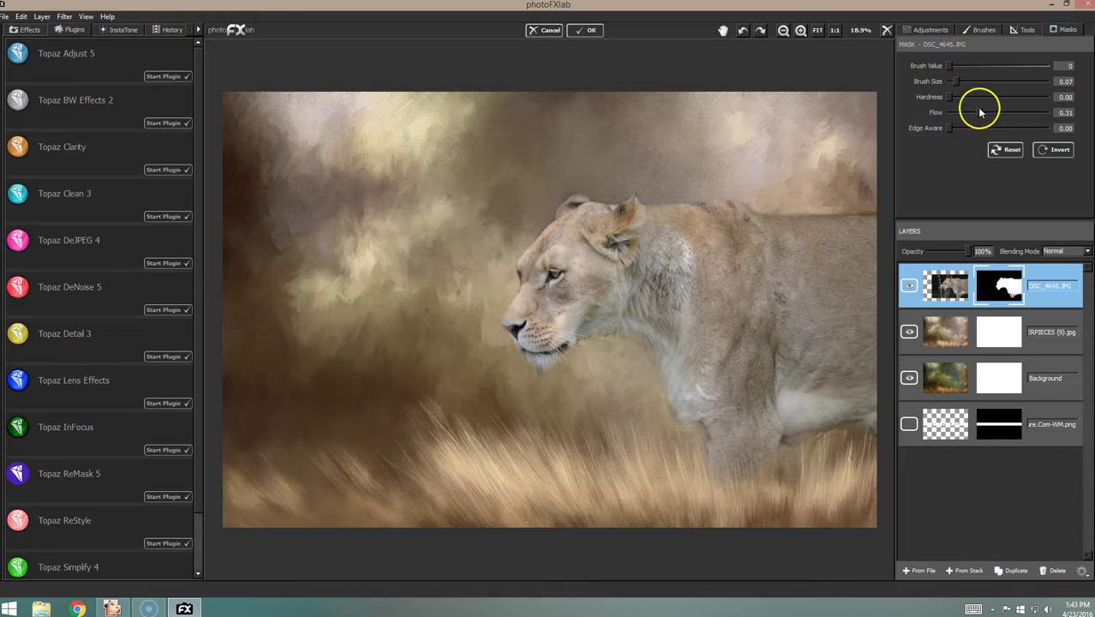
drag(977, 113, 1047, 112)
drag(964, 83, 951, 81)
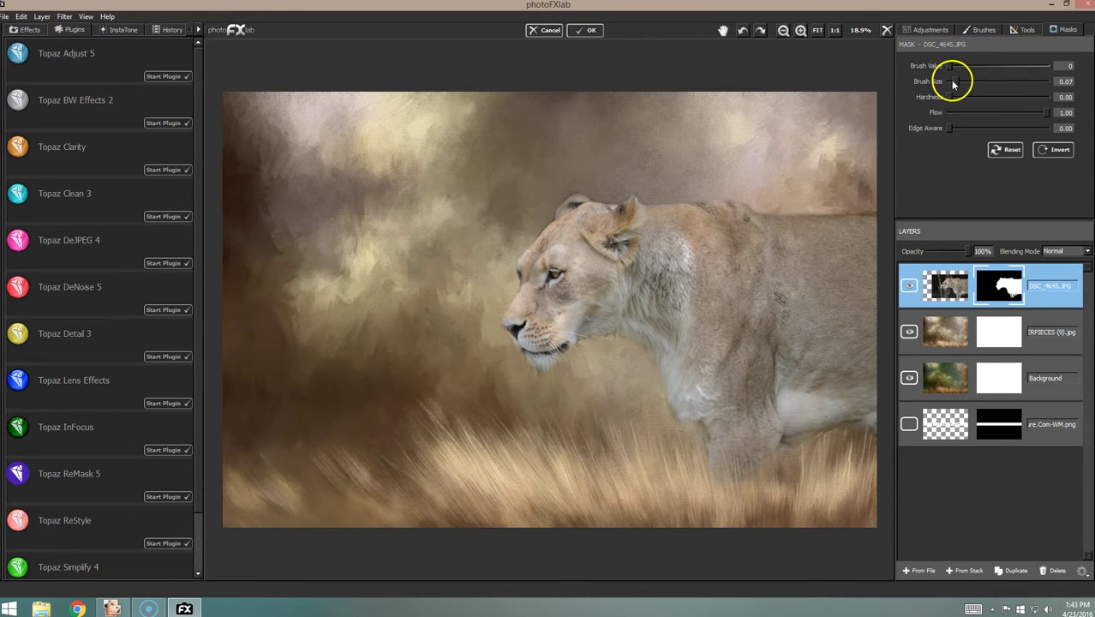
click(566, 196)
drag(607, 201, 595, 199)
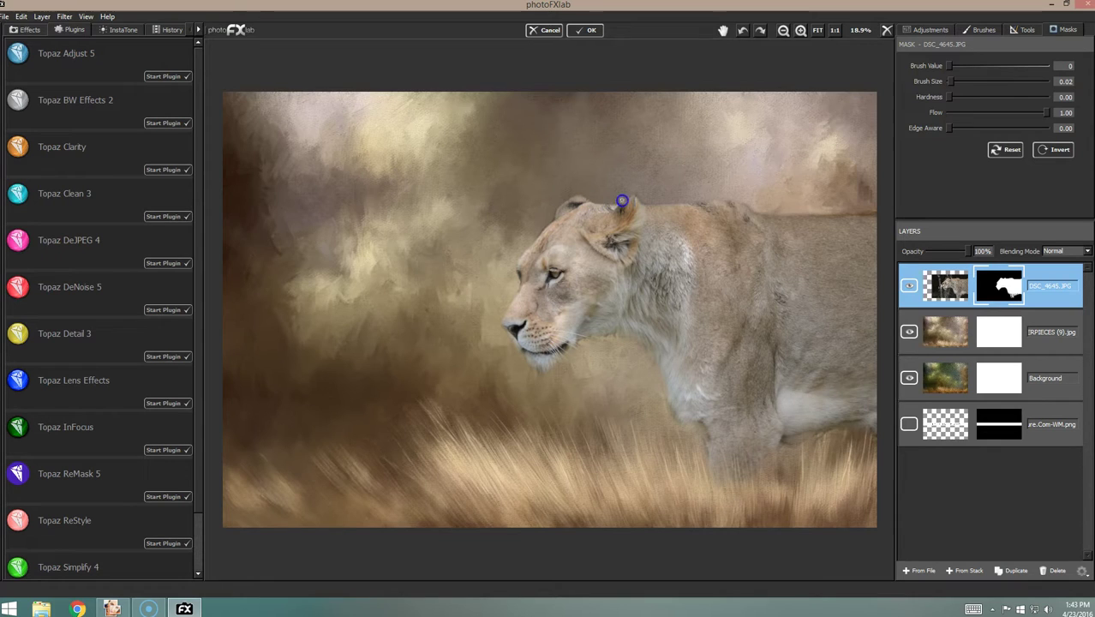
mouse_move(640, 176)
mouse_down()
mouse_move(678, 174)
mouse_move(693, 154)
mouse_up()
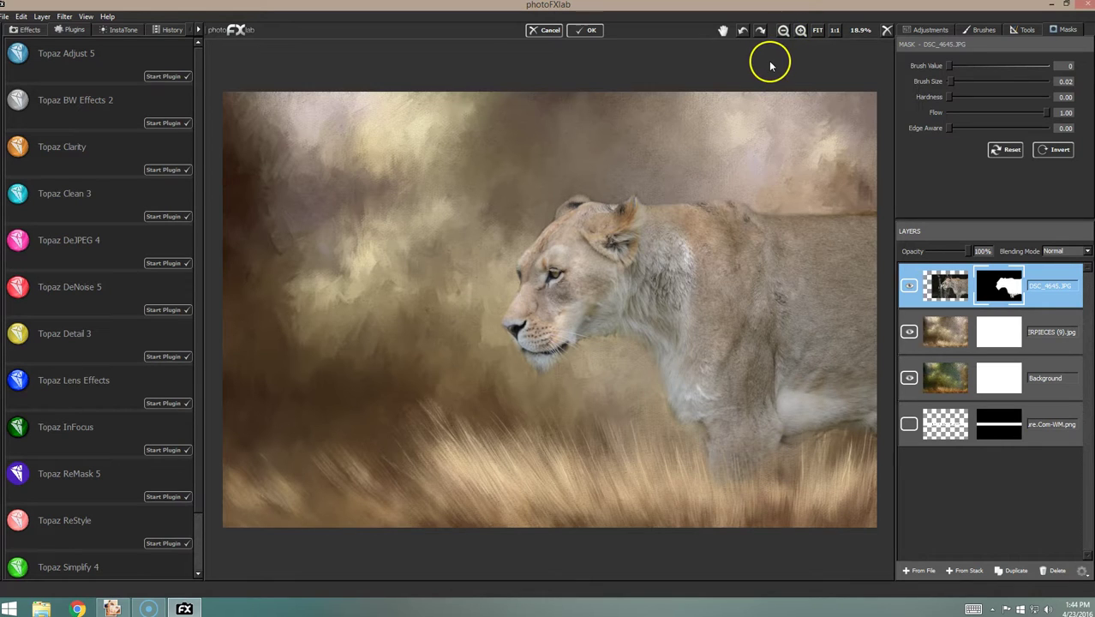
Step: Set the mask brush size to 0.09 and flow to 0.11, and soften the outline of the forehead, ears and nape
scroll(772, 61, up, 1)
drag(954, 83, 954, 80)
click(961, 112)
click(958, 81)
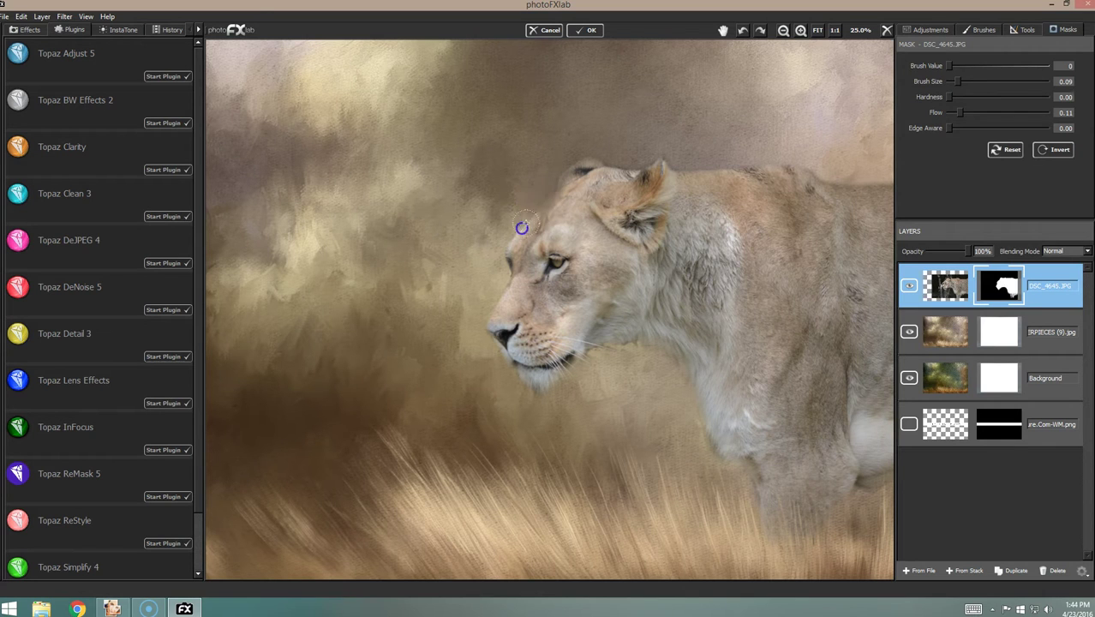
mouse_move(518, 234)
mouse_down()
mouse_move(563, 174)
mouse_move(611, 162)
mouse_move(583, 162)
mouse_up()
click(580, 164)
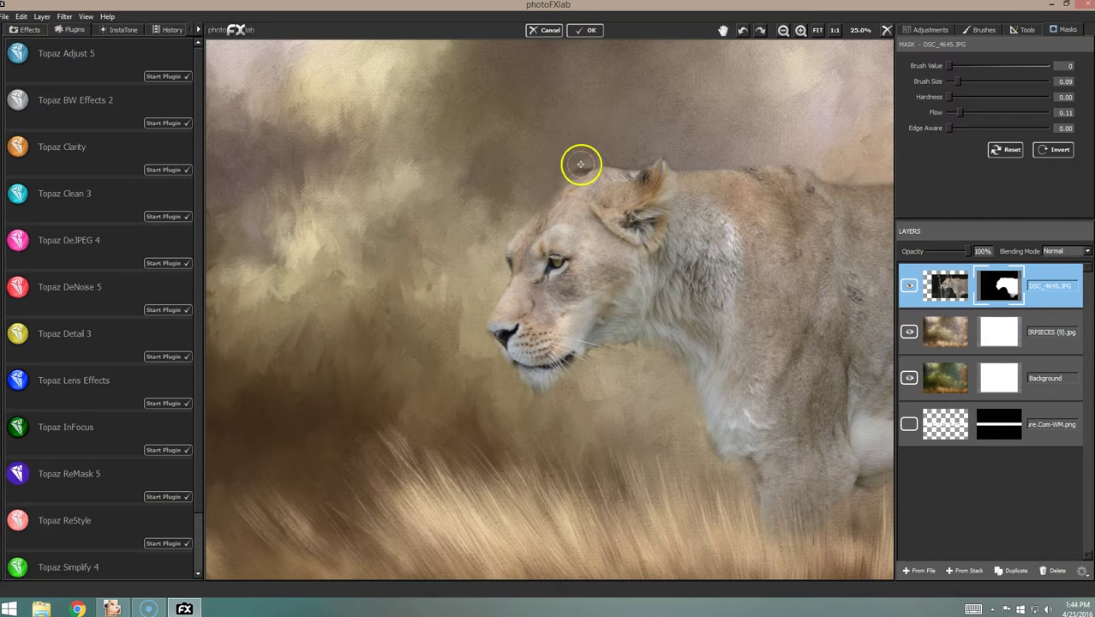
click(630, 164)
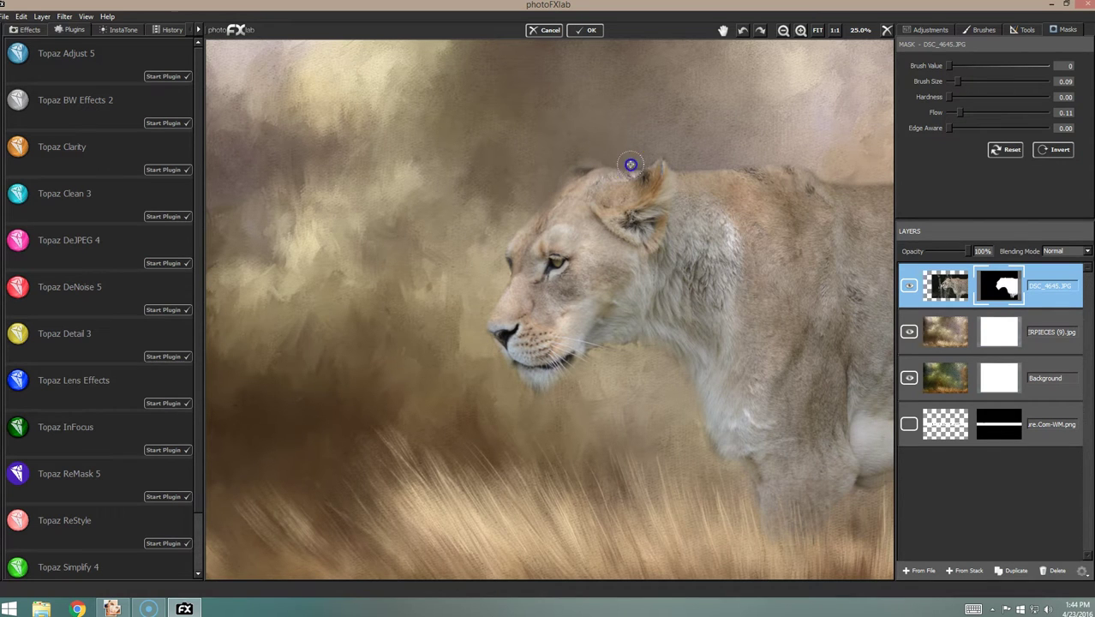
mouse_move(636, 163)
mouse_down()
mouse_move(591, 177)
mouse_move(638, 171)
mouse_move(603, 178)
mouse_move(672, 142)
mouse_move(648, 159)
mouse_move(665, 152)
mouse_move(649, 162)
mouse_move(679, 169)
mouse_move(652, 167)
mouse_move(698, 175)
mouse_up()
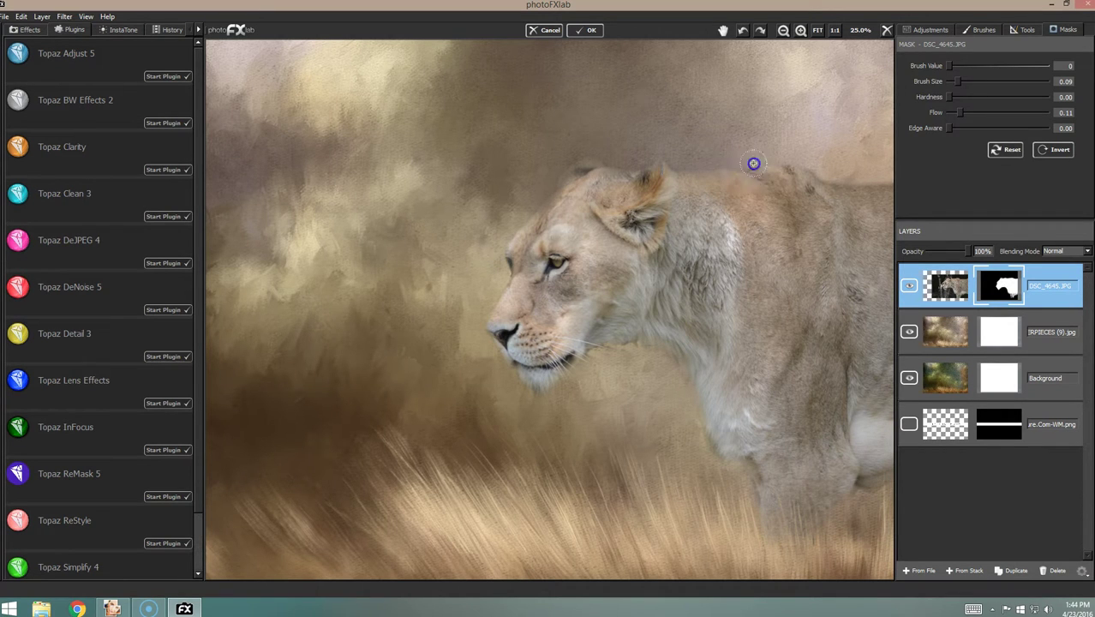
Step: Soften the upper outline of the lioness's shoulders and back, and touch up the forehead edge
drag(766, 162, 836, 179)
click(714, 162)
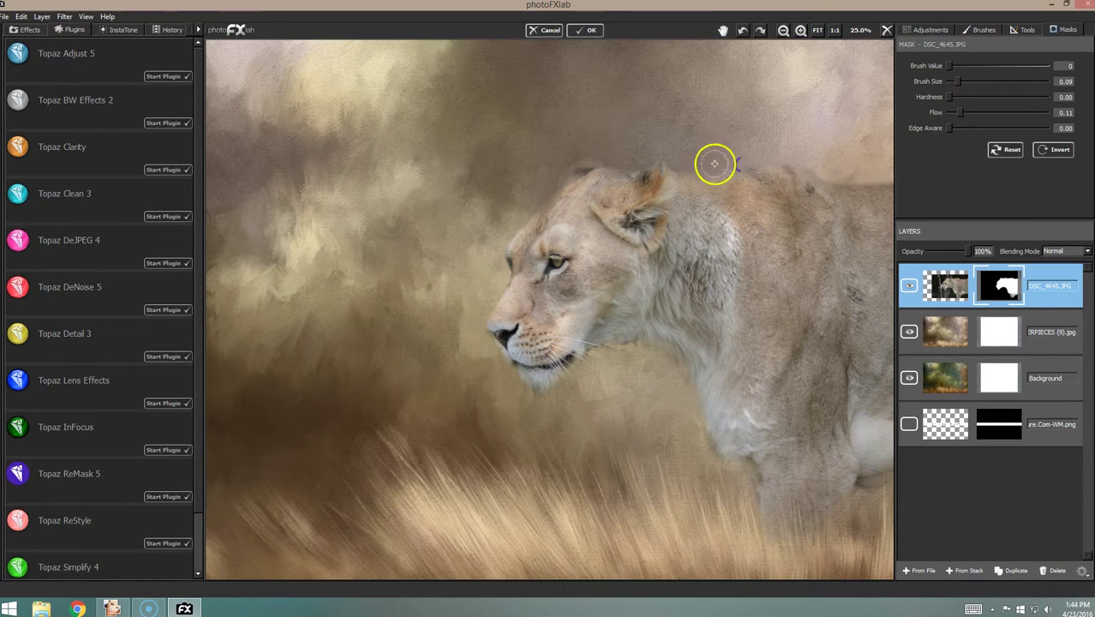
click(714, 164)
click(714, 166)
click(712, 177)
drag(712, 177, 742, 175)
click(748, 162)
click(851, 191)
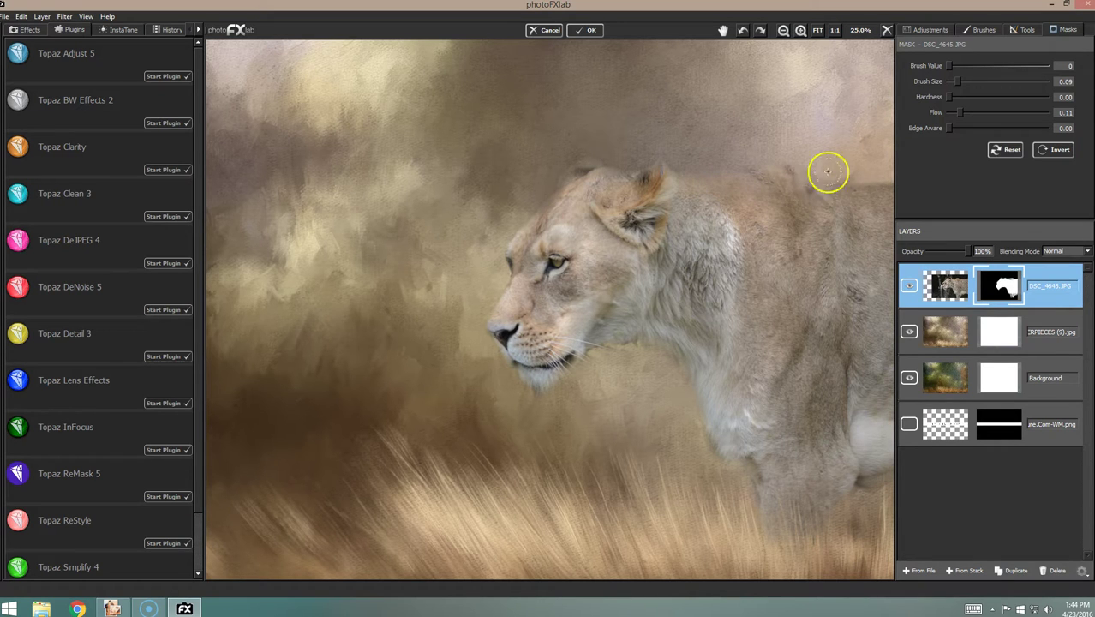
click(540, 174)
click(552, 207)
Step: Set the mask brush to value 255 and size 0.02, and restore fur along the forehead edge
mouse_move(950, 65)
mouse_down()
mouse_move(995, 66)
mouse_move(955, 80)
mouse_up()
mouse_move(720, 125)
mouse_down()
mouse_move(539, 216)
mouse_move(556, 197)
mouse_move(535, 221)
mouse_move(567, 178)
mouse_up()
drag(536, 218, 555, 198)
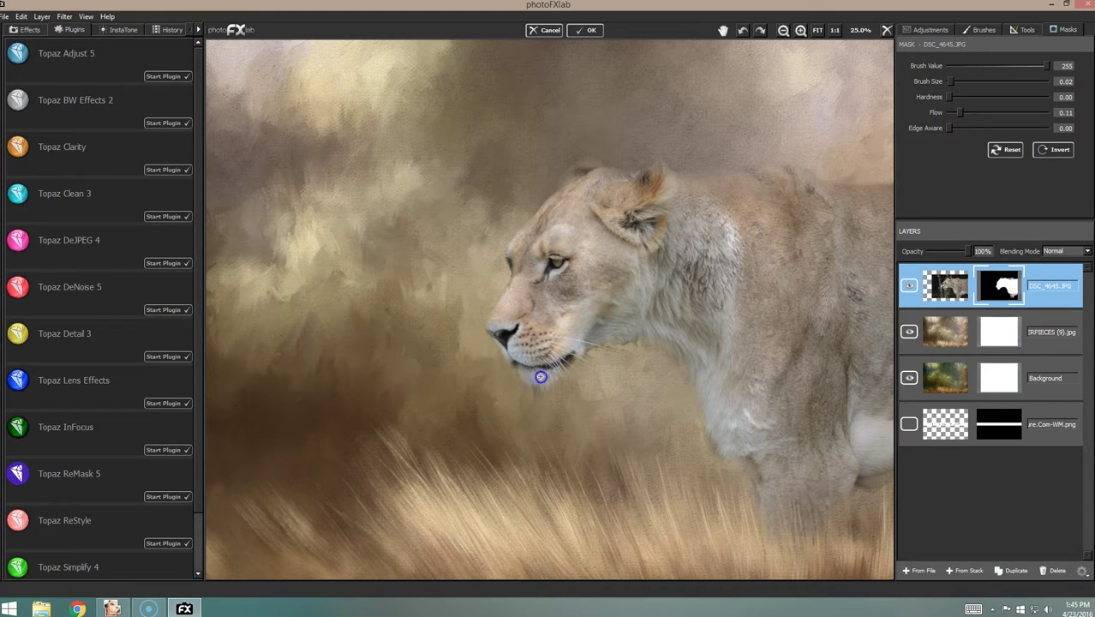
Step: Set the mask brush value to 0 and soften the lioness's throat and chest edges
click(938, 67)
mouse_move(680, 344)
mouse_down()
mouse_move(714, 357)
mouse_move(664, 340)
mouse_move(697, 381)
mouse_move(697, 362)
mouse_move(694, 399)
mouse_up()
mouse_move(705, 457)
mouse_down()
mouse_move(727, 442)
mouse_move(712, 462)
mouse_move(711, 432)
mouse_move(712, 458)
mouse_move(731, 447)
mouse_move(719, 468)
mouse_move(711, 432)
mouse_move(711, 467)
mouse_move(729, 438)
mouse_move(722, 470)
mouse_up()
drag(722, 427, 701, 438)
drag(588, 282, 591, 358)
Step: Trim and soften the fur edge beneath the lioness's chin with the 0.02 mask brush
click(533, 388)
drag(533, 390, 533, 402)
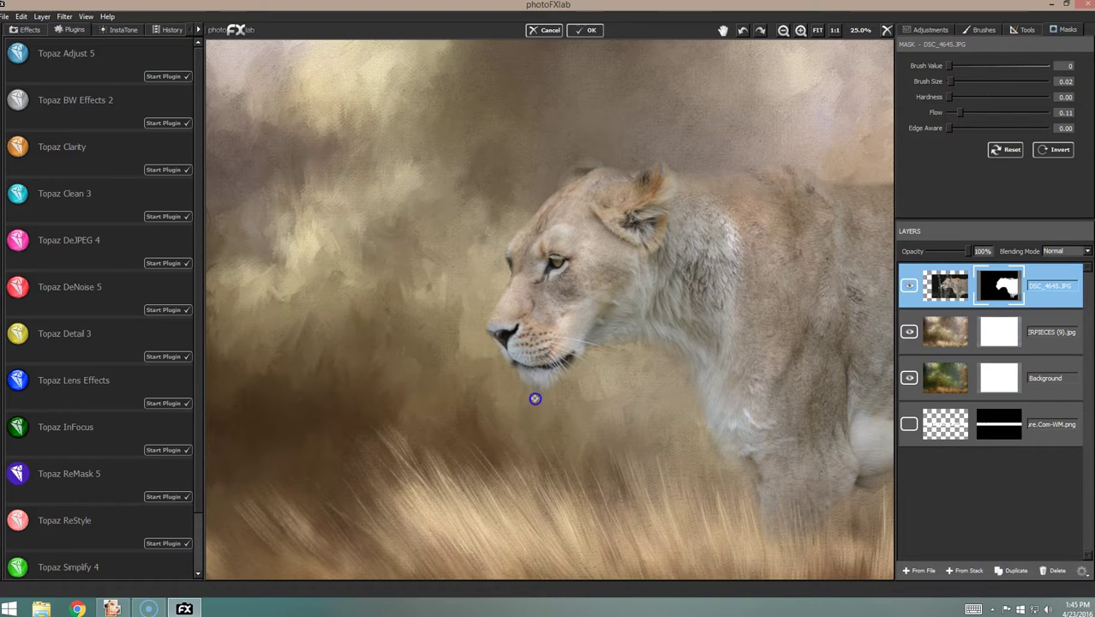
click(542, 402)
click(527, 386)
click(518, 385)
click(528, 401)
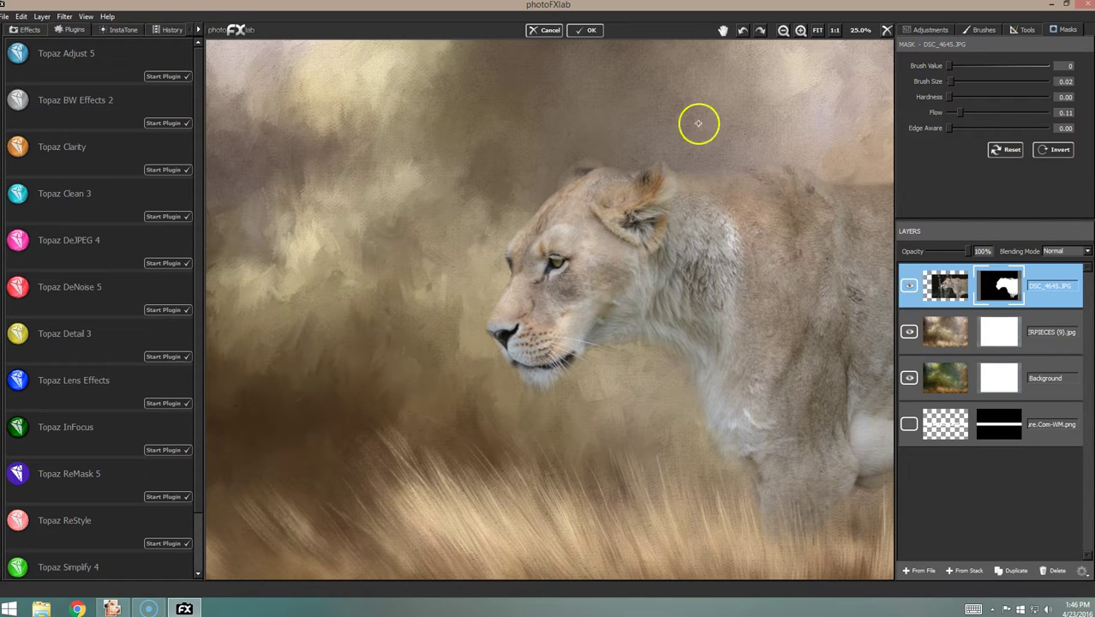
Step: Enlarge the mask brush to 0.39 and fade the whole outline from chin and chest around the head to the back
drag(949, 81, 988, 80)
click(539, 393)
mouse_move(545, 389)
mouse_down()
mouse_move(584, 369)
mouse_move(569, 367)
mouse_up()
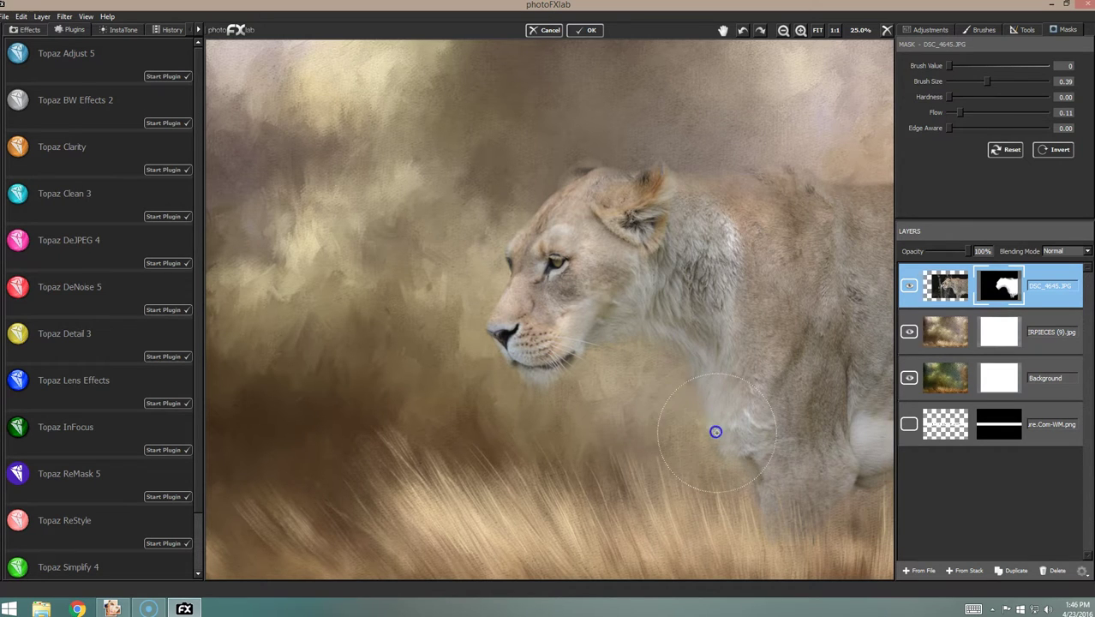
click(755, 427)
click(646, 313)
click(499, 300)
drag(560, 203, 537, 209)
drag(622, 162, 765, 169)
click(807, 174)
drag(835, 170, 839, 169)
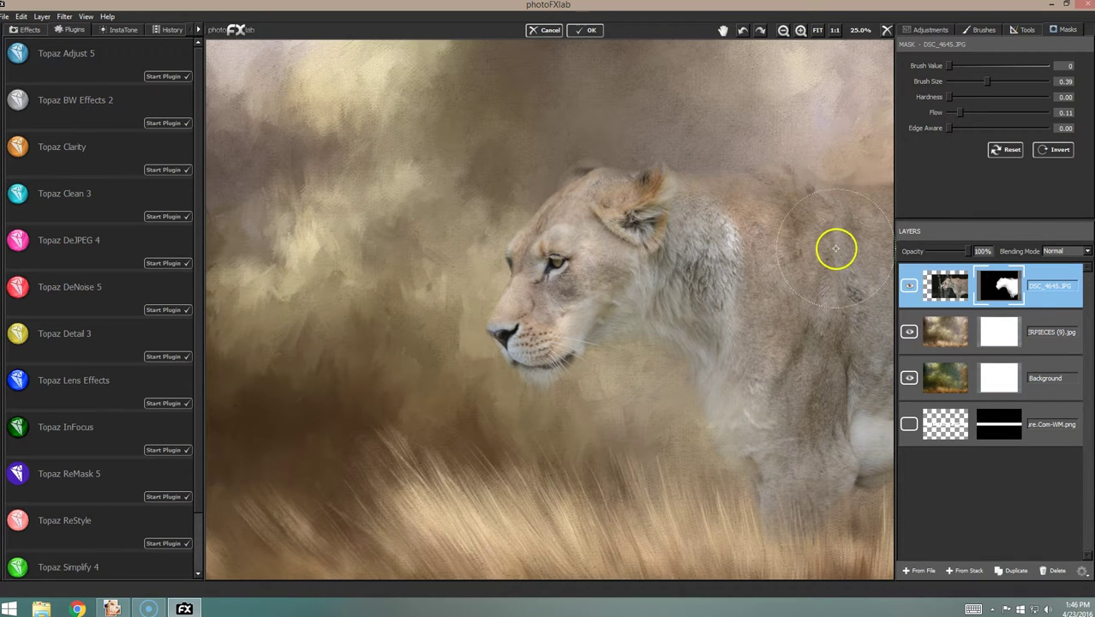
Step: Set the mask brush value to 255 and softly restore fur below the jaw and along the chest
drag(950, 65, 1033, 66)
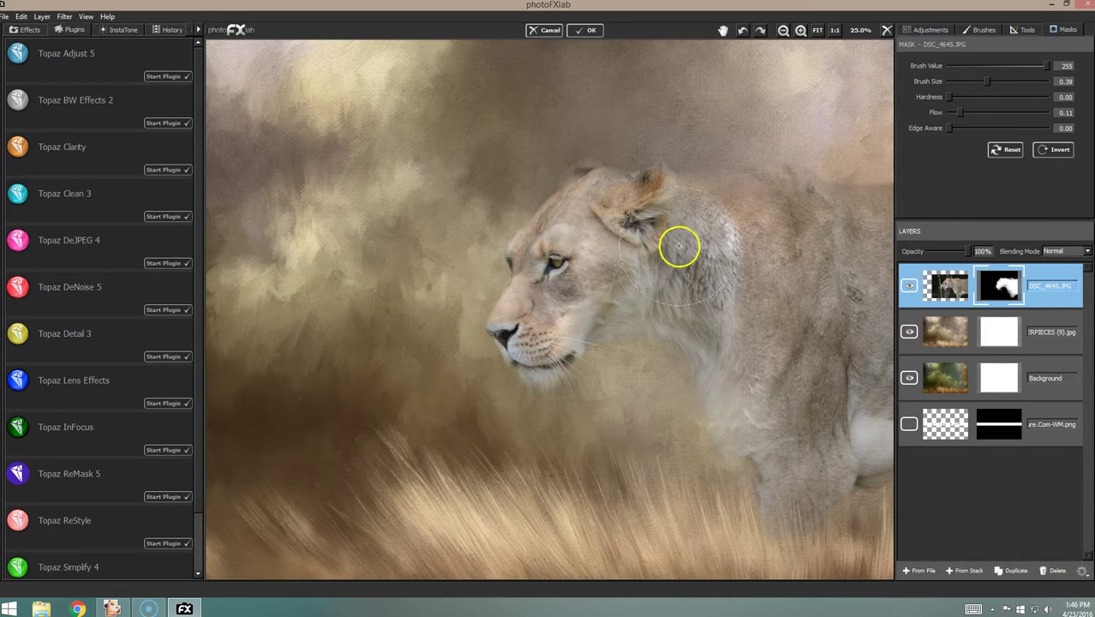
mouse_move(603, 359)
mouse_down()
mouse_move(691, 340)
mouse_move(689, 360)
mouse_move(661, 371)
mouse_move(729, 372)
mouse_move(728, 406)
mouse_up()
click(722, 433)
click(738, 416)
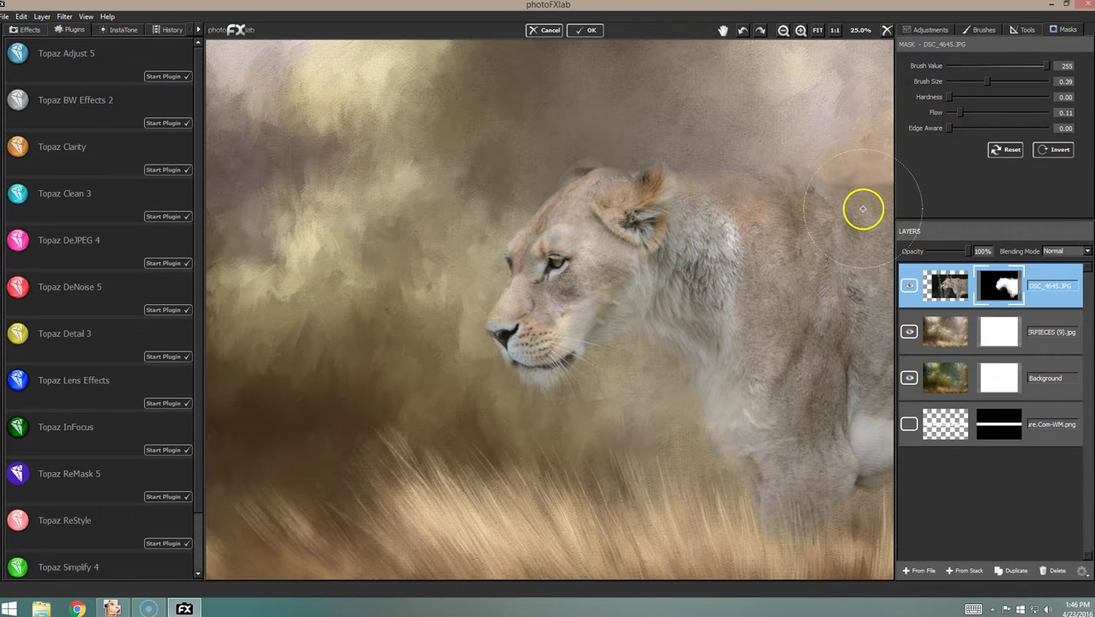
Step: Restore the whiskers and chin hairs with a 0.01 mask brush at value 255, then touch up the cheek and neck at value 0
click(802, 31)
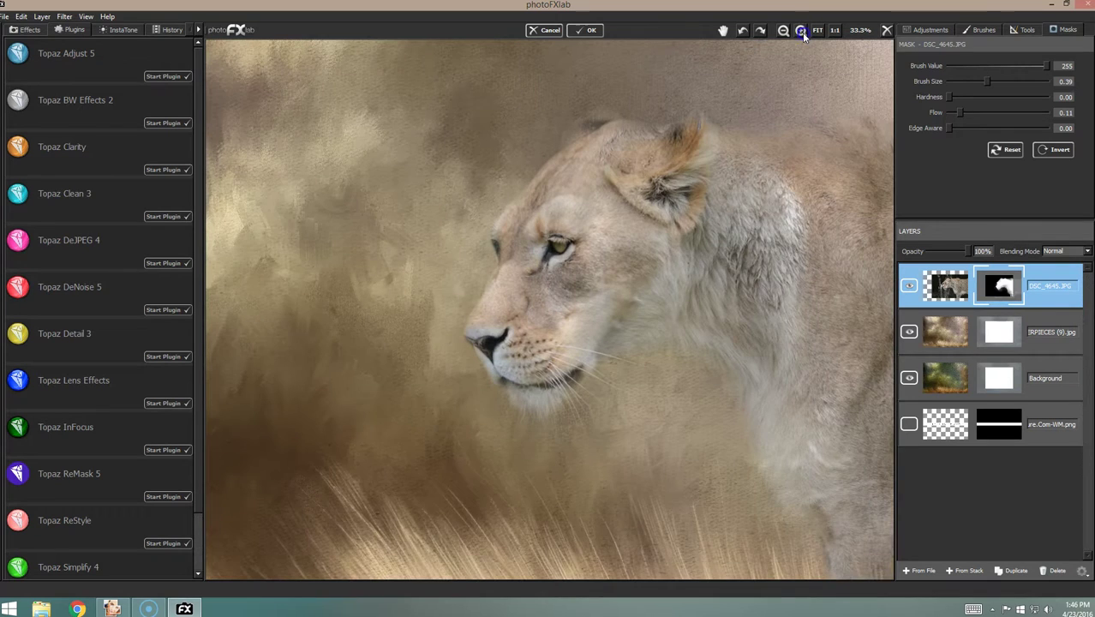
click(802, 31)
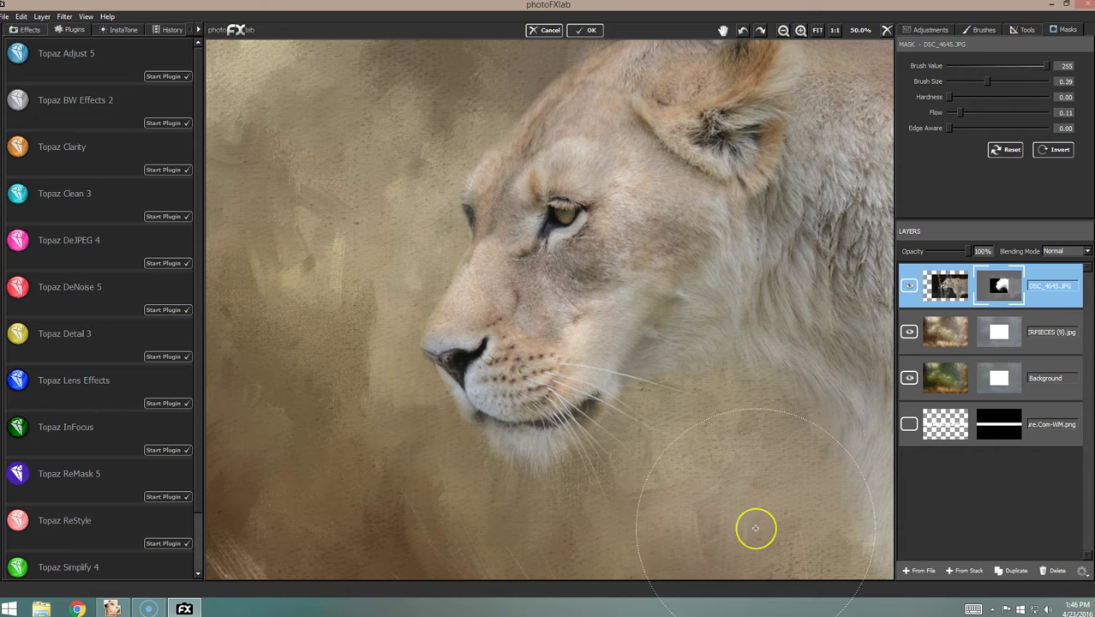
mouse_move(755, 528)
mouse_down()
mouse_move(734, 257)
mouse_move(599, 450)
mouse_move(574, 436)
mouse_move(554, 470)
mouse_move(694, 384)
mouse_move(660, 451)
mouse_move(651, 421)
mouse_move(688, 355)
mouse_move(542, 387)
mouse_move(599, 472)
mouse_move(617, 527)
mouse_move(600, 524)
mouse_move(597, 560)
mouse_move(609, 411)
mouse_up()
drag(953, 79, 949, 81)
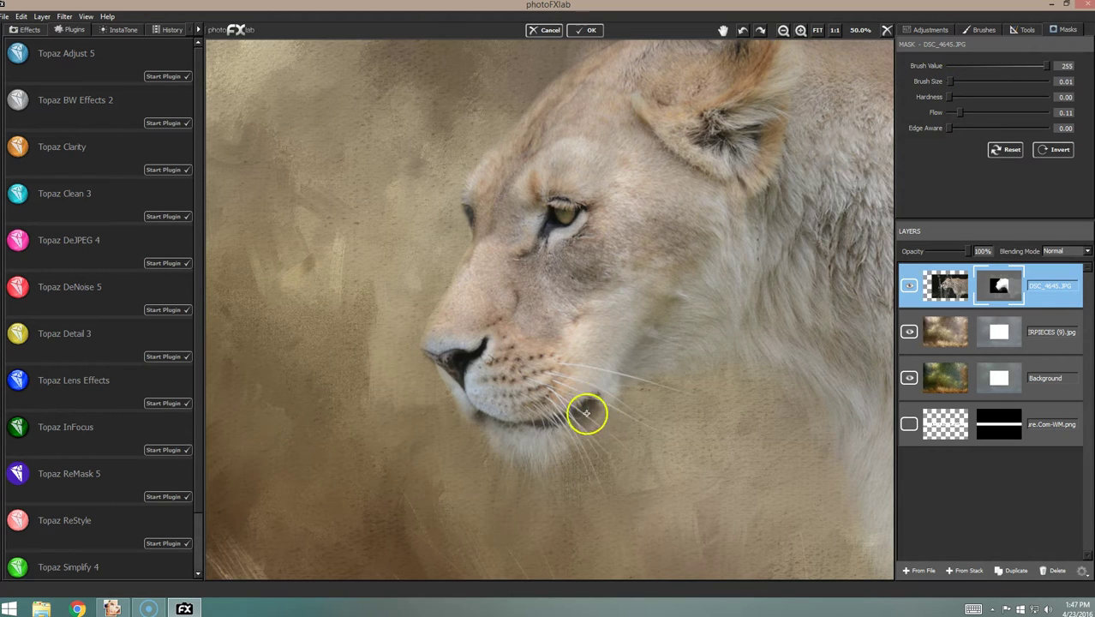
click(562, 429)
drag(604, 483, 574, 426)
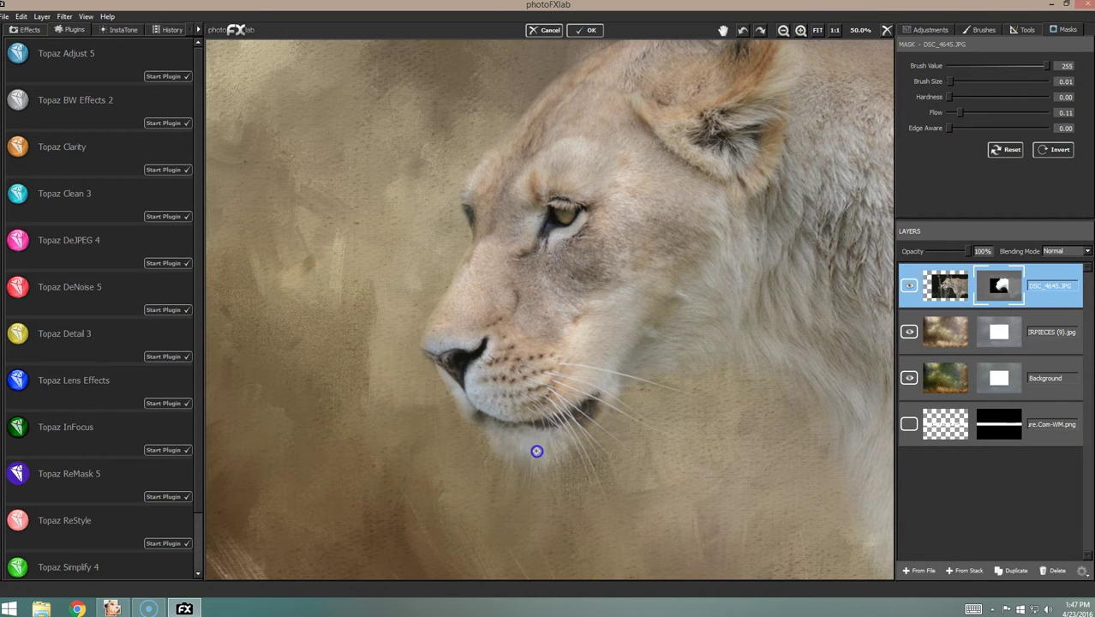
mouse_move(531, 445)
mouse_down()
mouse_move(530, 391)
mouse_move(537, 476)
mouse_move(506, 462)
mouse_move(570, 442)
mouse_move(501, 466)
mouse_move(559, 460)
mouse_move(653, 379)
mouse_move(572, 427)
mouse_move(564, 447)
mouse_move(579, 462)
mouse_move(528, 467)
mouse_move(569, 453)
mouse_move(629, 466)
mouse_move(667, 425)
mouse_move(651, 496)
mouse_move(710, 456)
mouse_move(647, 511)
mouse_move(709, 454)
mouse_move(697, 380)
mouse_move(696, 505)
mouse_move(684, 460)
mouse_move(710, 455)
mouse_move(668, 445)
mouse_move(675, 453)
mouse_move(680, 441)
mouse_move(691, 379)
mouse_up()
click(949, 66)
mouse_move(739, 301)
mouse_down()
mouse_move(668, 380)
mouse_move(694, 386)
mouse_move(660, 379)
mouse_move(699, 393)
mouse_move(673, 391)
mouse_move(690, 412)
mouse_move(590, 450)
mouse_move(589, 473)
mouse_move(485, 417)
mouse_move(877, 114)
mouse_up()
Step: Set the mask brush to size 0.36 and value 255, and softly restore the chin, mouth and whisker area
drag(953, 81, 984, 81)
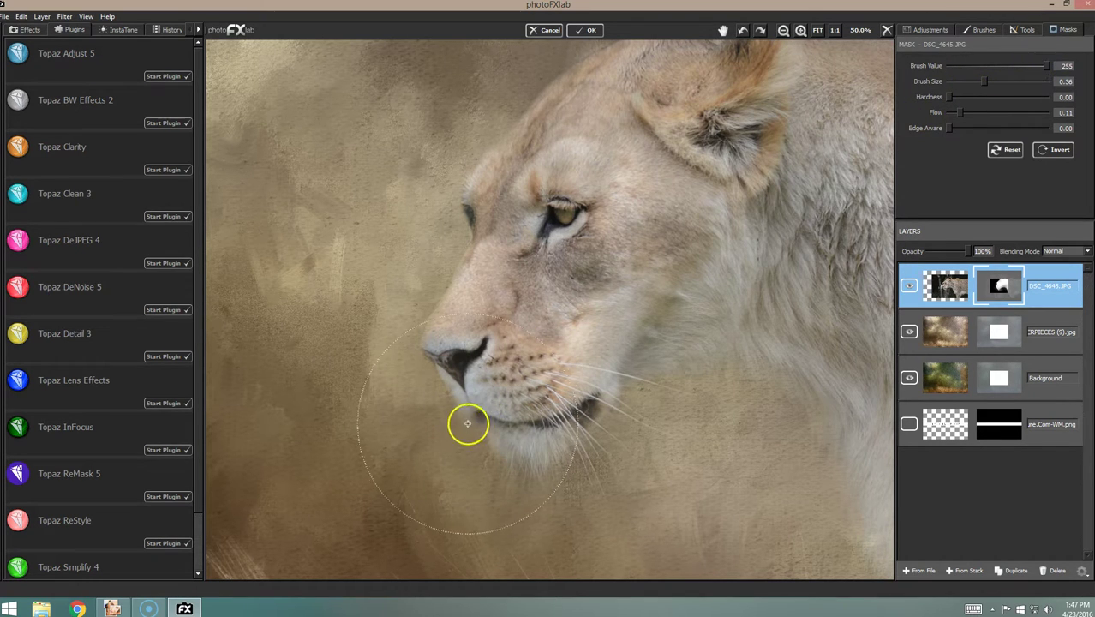
drag(481, 424, 579, 390)
click(511, 444)
mouse_move(512, 443)
mouse_down()
mouse_move(589, 432)
mouse_move(582, 452)
mouse_move(650, 383)
mouse_up()
click(641, 389)
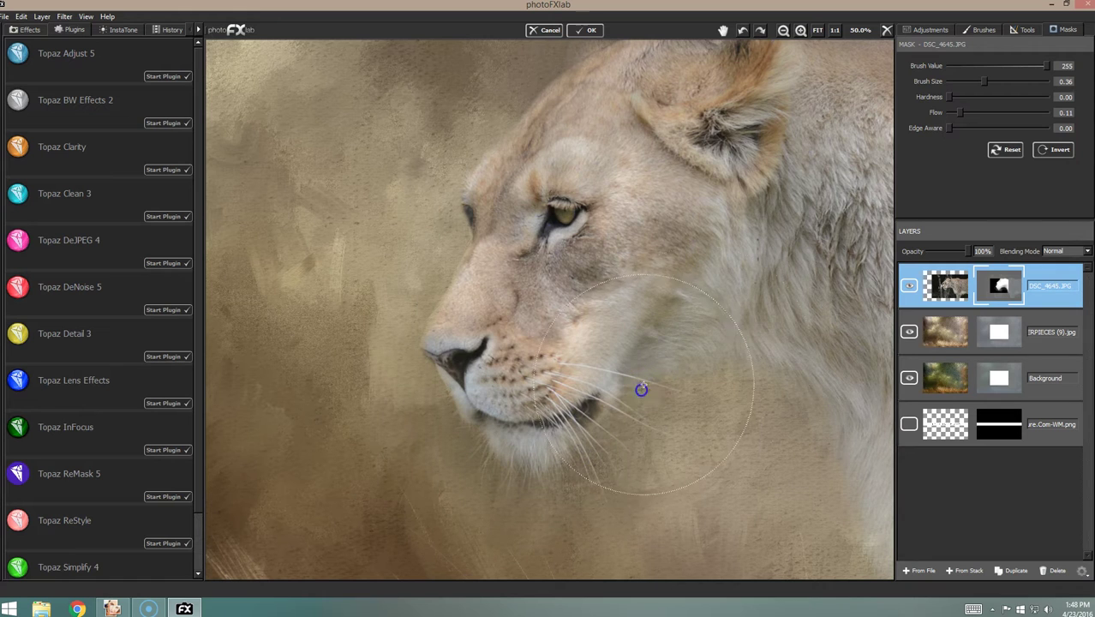
Step: Try restoring the whisker area with the mask brush flow at 1.00, then undo the stroke
drag(987, 112, 1048, 113)
click(581, 427)
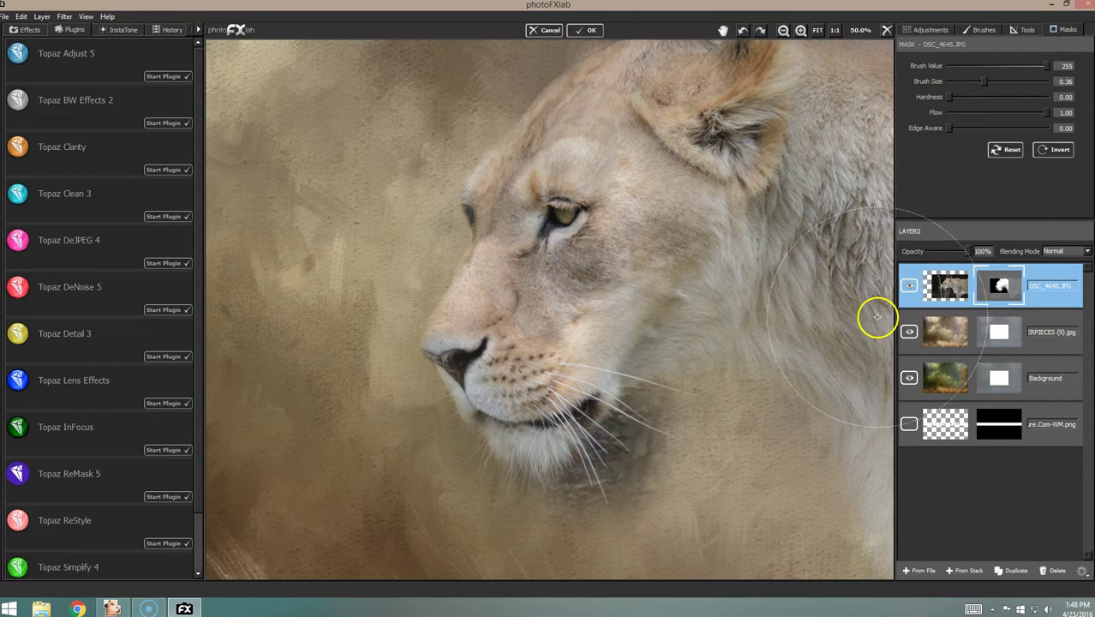
key(ctrl+z)
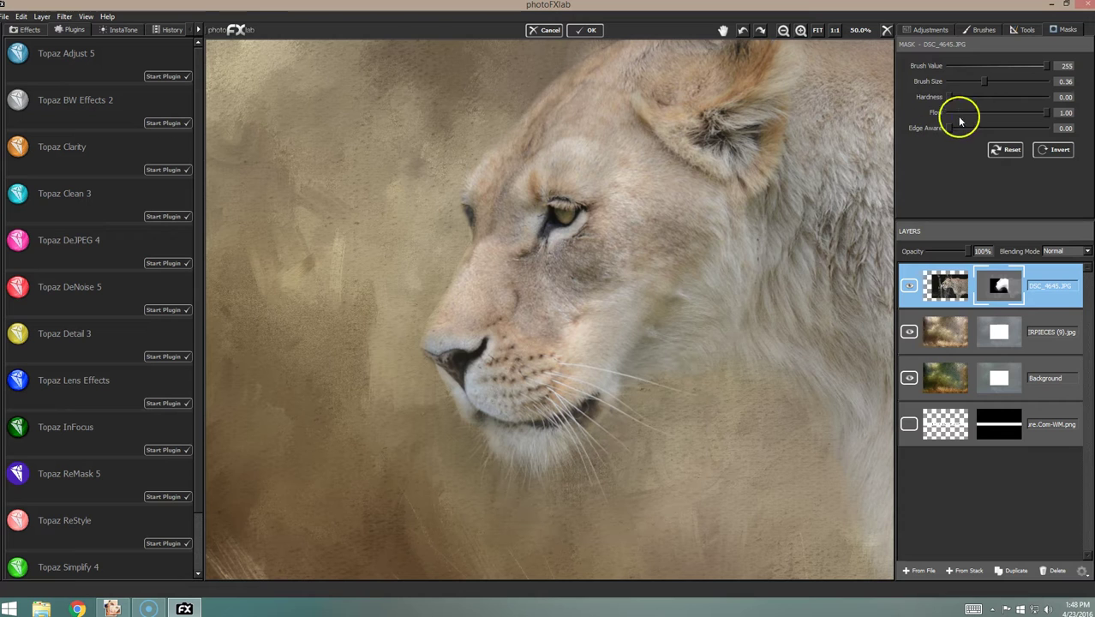
Step: Set the mask brush flow to 0.06 and faintly restore the area below the chin and whiskers
click(536, 468)
click(618, 446)
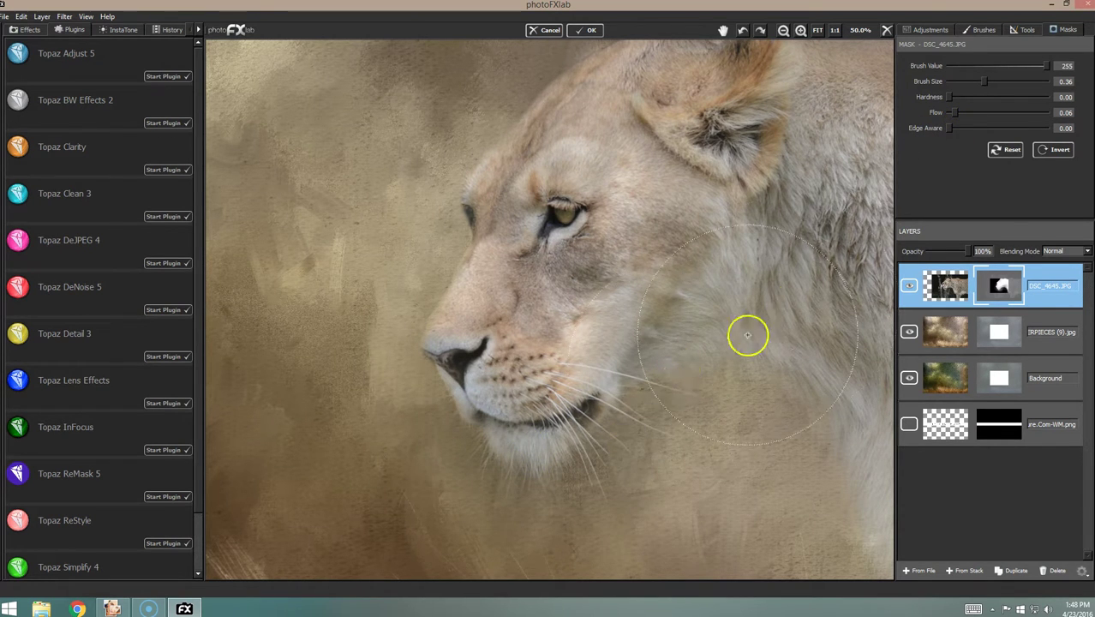
Step: Faintly restore the brow whiskers and the area along the nose bridge and muzzle with the 0.36 mask brush at value 255
drag(442, 335, 463, 285)
drag(468, 242, 476, 219)
click(433, 356)
click(469, 172)
click(460, 177)
click(467, 162)
click(475, 157)
mouse_move(513, 154)
mouse_down()
mouse_move(601, 195)
mouse_move(650, 198)
mouse_move(525, 151)
mouse_move(485, 173)
mouse_move(467, 152)
mouse_up()
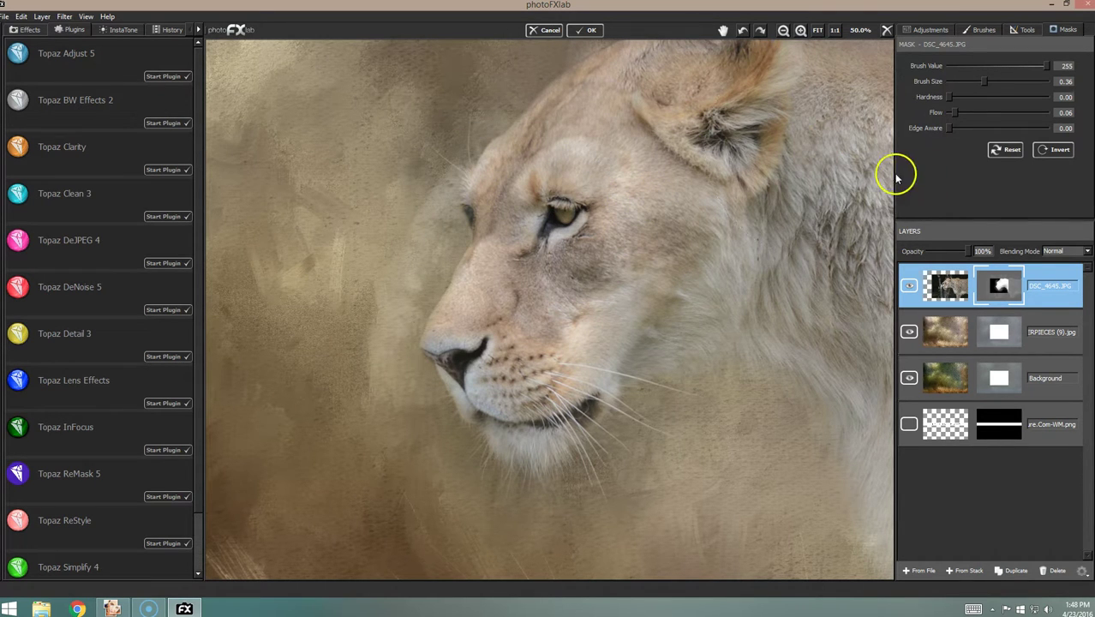
Step: Set the mask brush to value 0, size 0.04 and flow 0.16, and fade the halo around the forehead and brow
drag(960, 65, 941, 69)
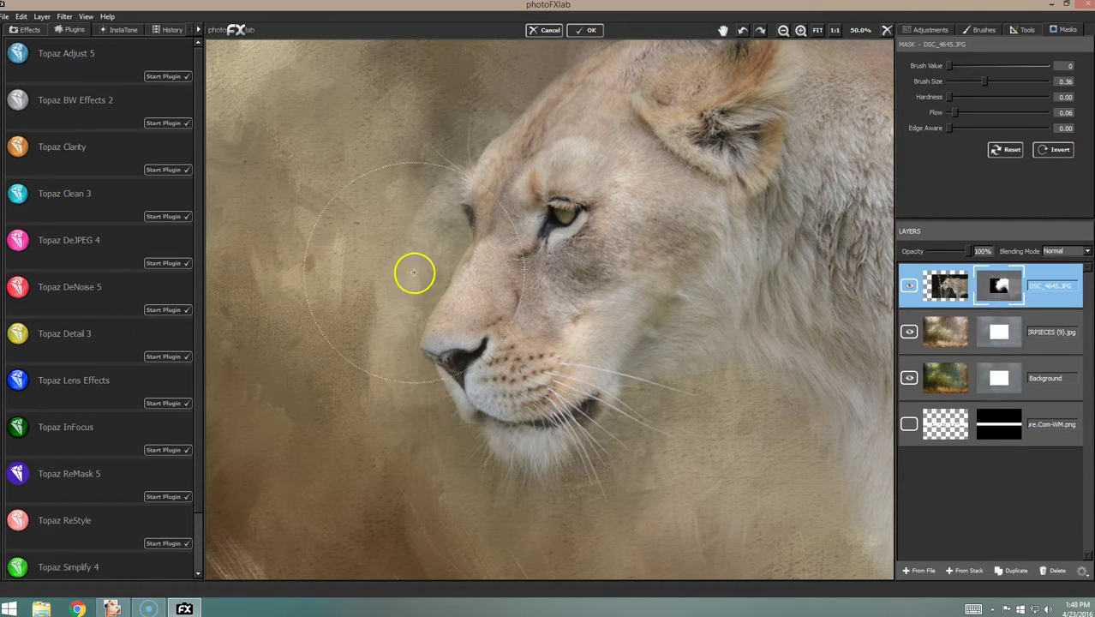
click(960, 80)
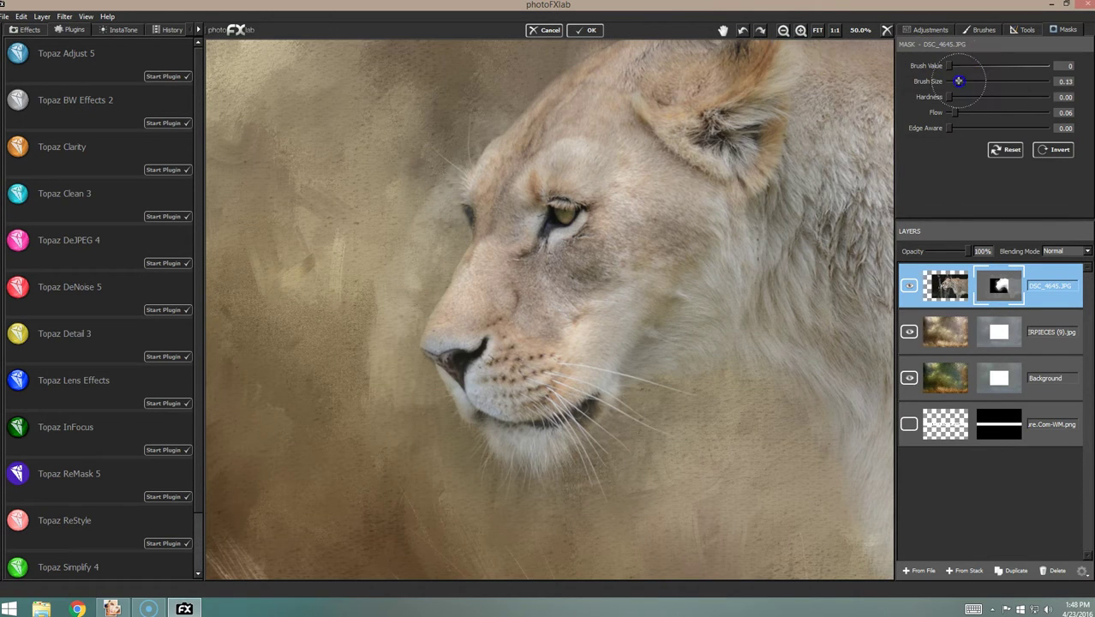
click(963, 113)
click(951, 81)
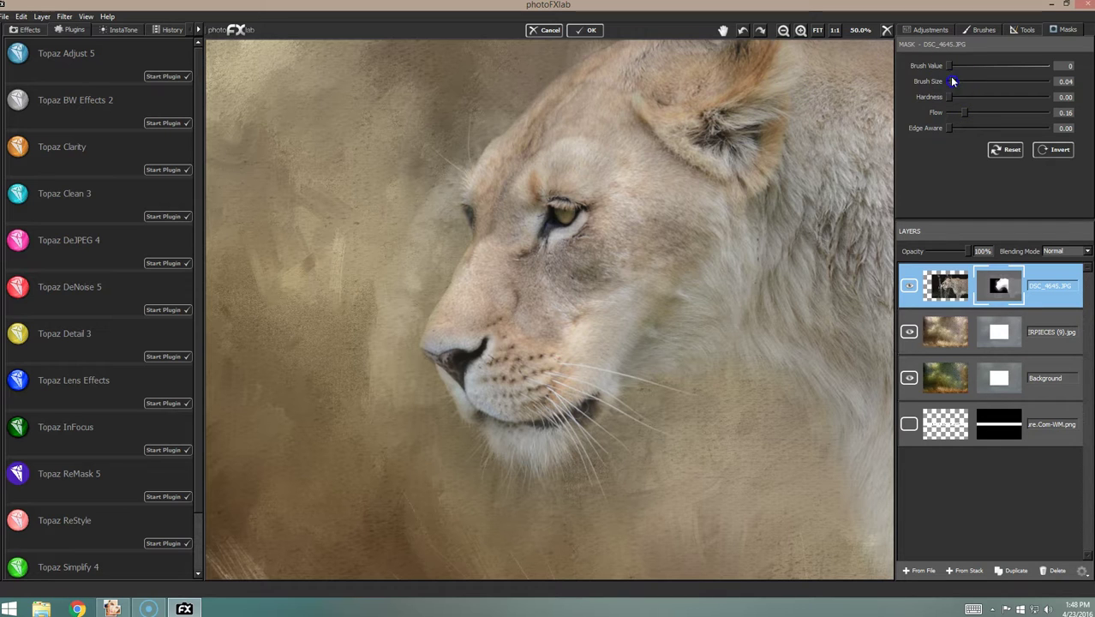
click(469, 168)
click(458, 154)
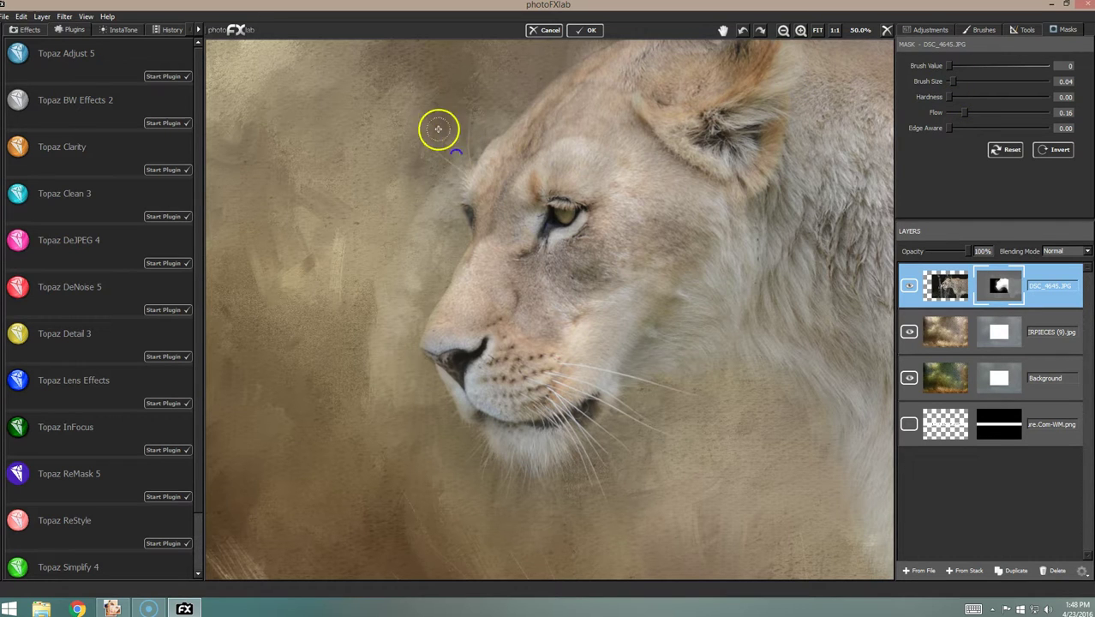
drag(429, 114, 453, 132)
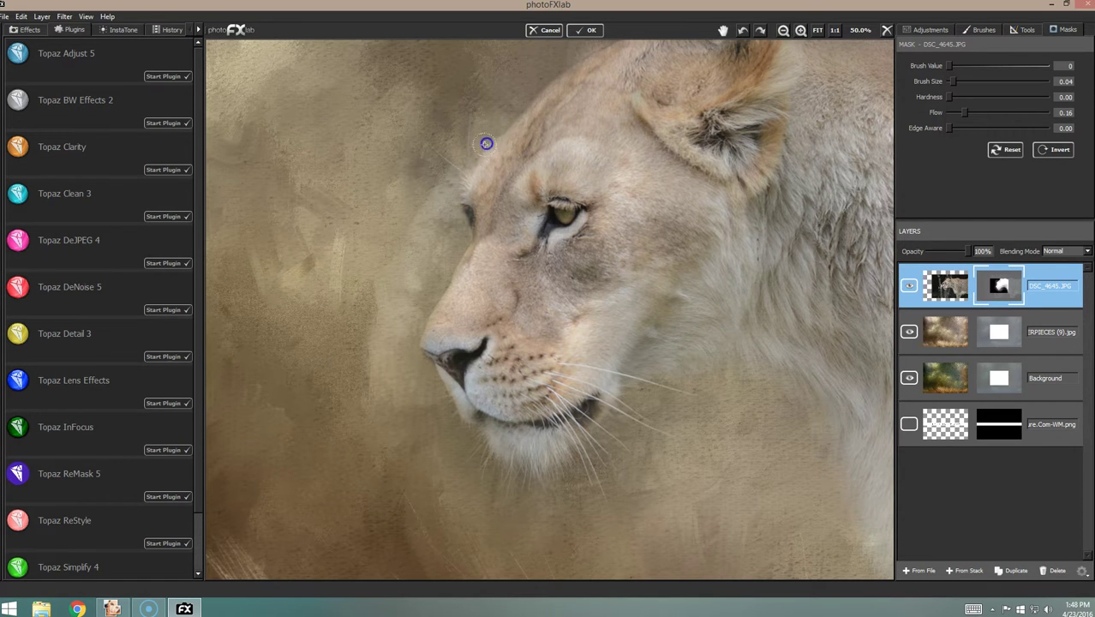
mouse_move(450, 171)
mouse_down()
mouse_move(428, 161)
mouse_move(426, 204)
mouse_move(441, 204)
mouse_up()
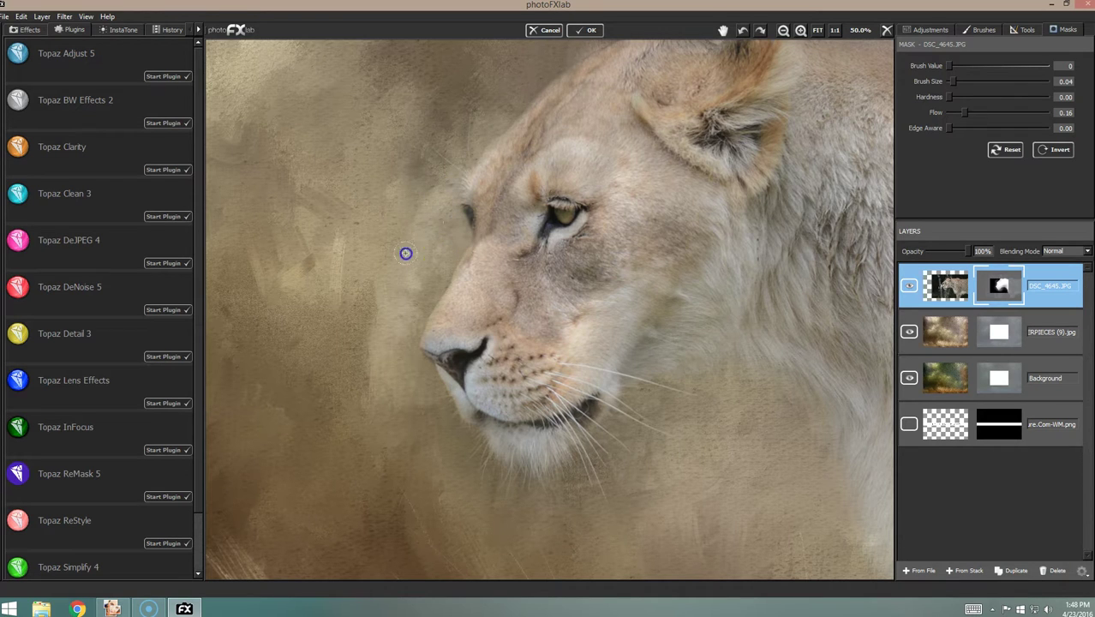
Step: Fade the leftover background along the nose bridge and in front of the muzzle with the same mask brush
drag(435, 257, 427, 300)
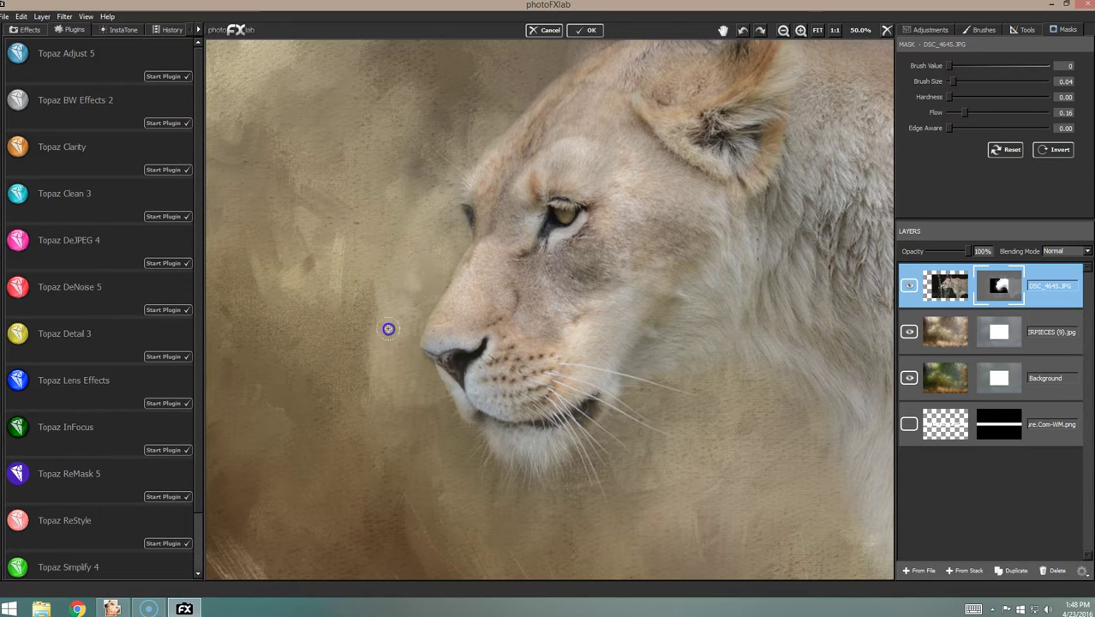
mouse_move(377, 353)
mouse_down()
mouse_move(407, 340)
mouse_move(461, 259)
mouse_move(414, 331)
mouse_move(431, 289)
mouse_up()
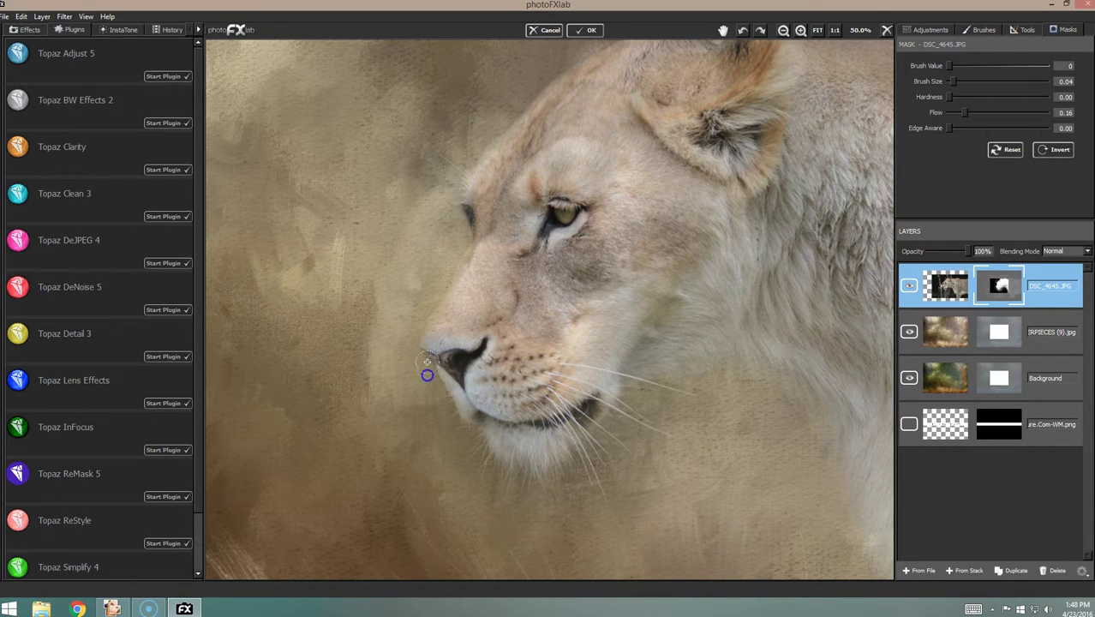
drag(422, 370, 397, 418)
mouse_move(368, 358)
mouse_down()
mouse_move(445, 392)
mouse_move(410, 468)
mouse_move(393, 335)
mouse_up()
drag(416, 280, 427, 290)
Step: Restore the nose edge at value 255, size 0.01, flow 1.00, then soften the muzzle front at value 0, size 0.22, flow 0.08
mouse_move(950, 65)
mouse_down()
mouse_move(990, 65)
mouse_move(950, 82)
mouse_up()
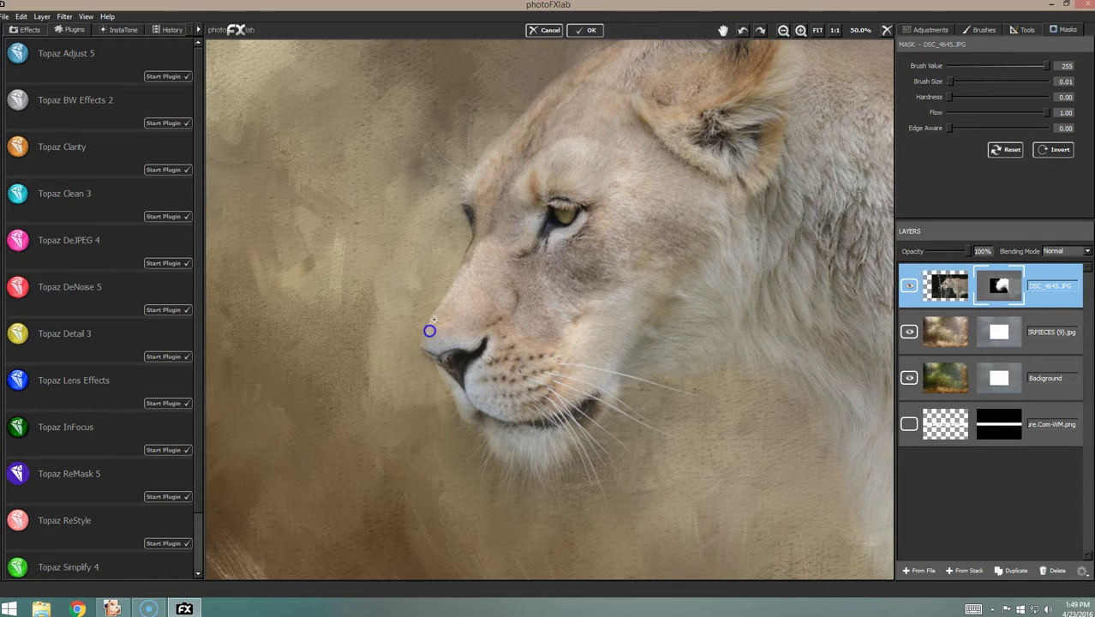
drag(431, 325, 425, 352)
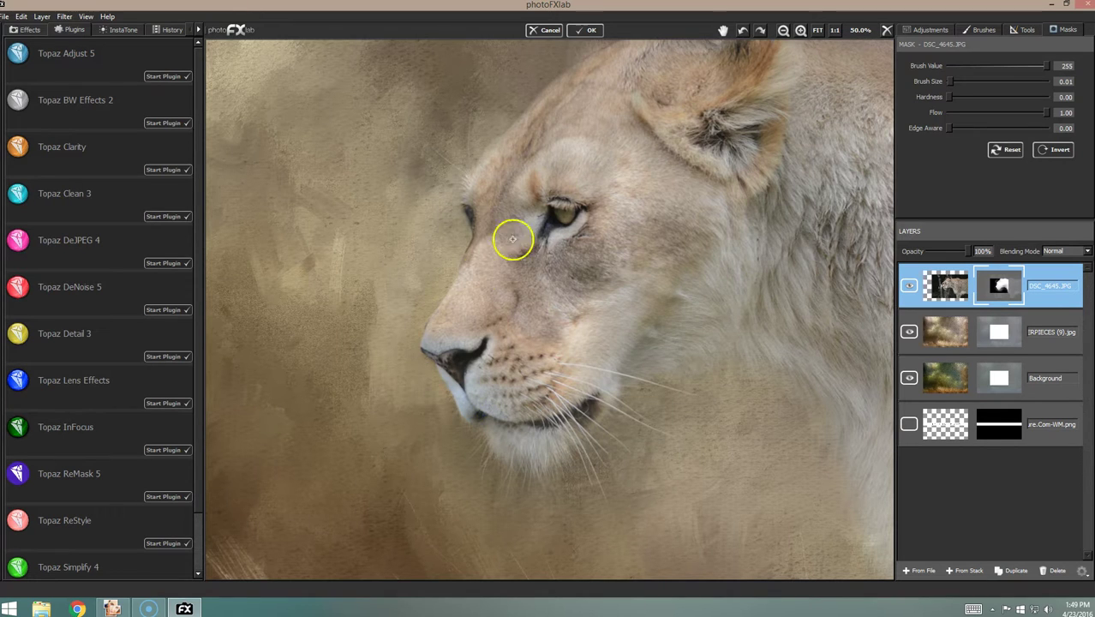
click(951, 67)
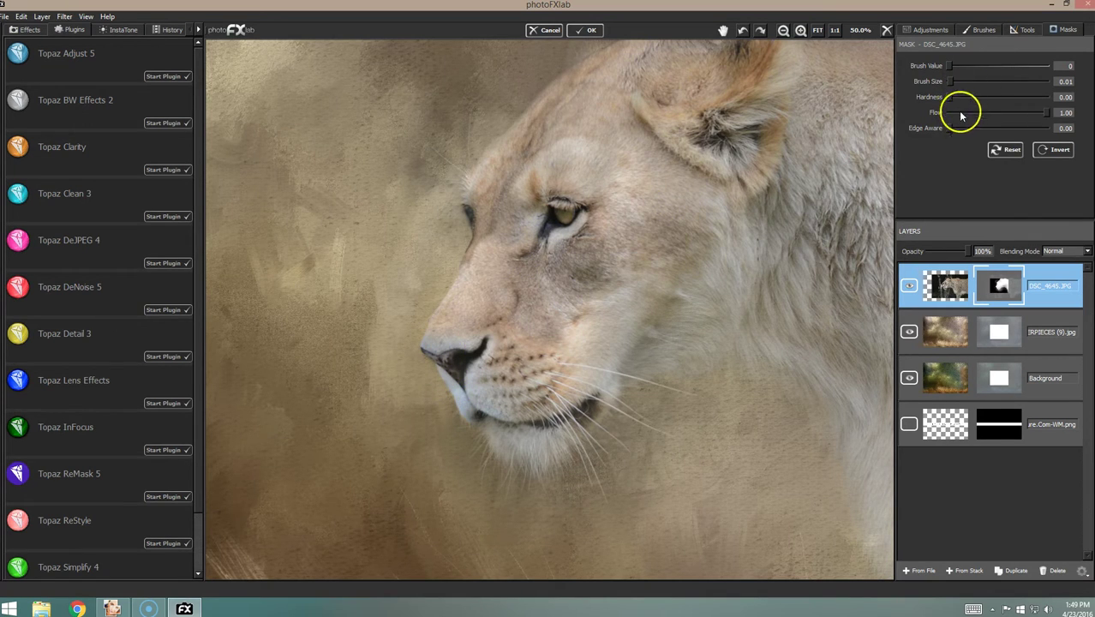
drag(951, 82, 967, 80)
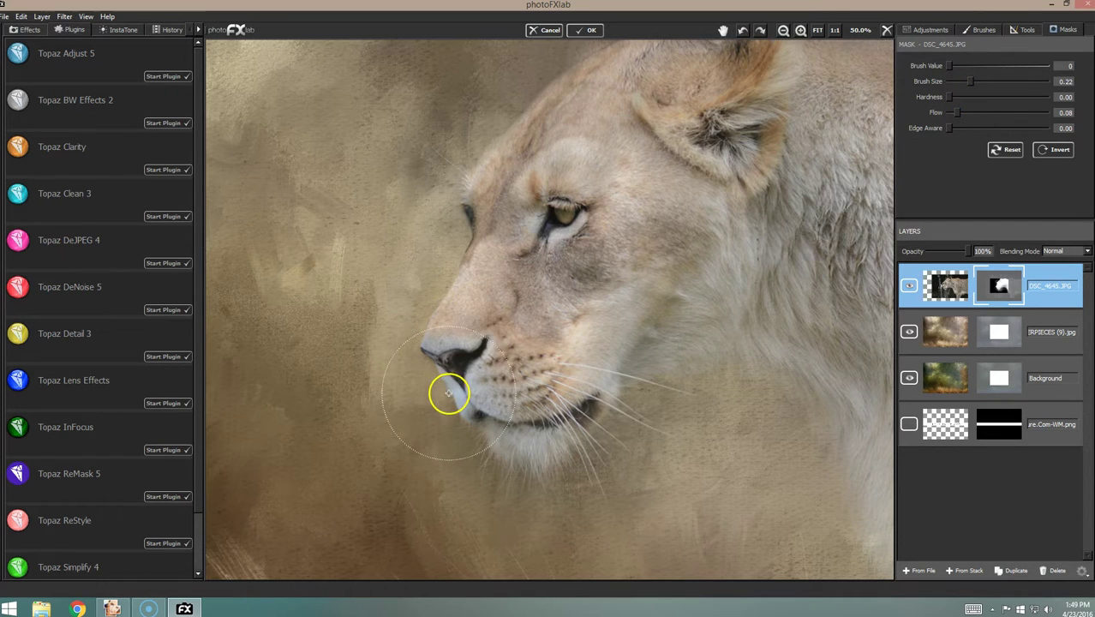
mouse_move(446, 395)
mouse_down()
mouse_move(443, 409)
mouse_move(430, 396)
mouse_move(408, 488)
mouse_up()
mouse_move(419, 389)
mouse_down()
mouse_move(449, 422)
mouse_move(436, 402)
mouse_move(450, 413)
mouse_move(448, 389)
mouse_move(460, 393)
mouse_up()
Step: With a 0.02 mask brush at flow 0.47, restore the nose tip at value 255 and trim the upper lip edge at value 0
click(1008, 65)
drag(961, 85, 953, 82)
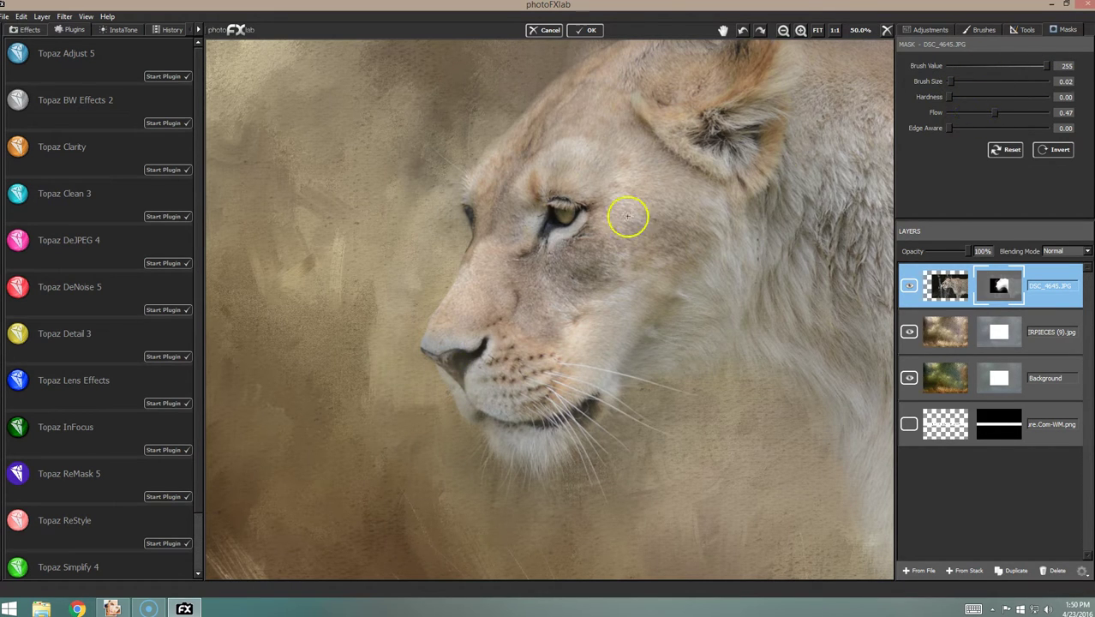
click(427, 354)
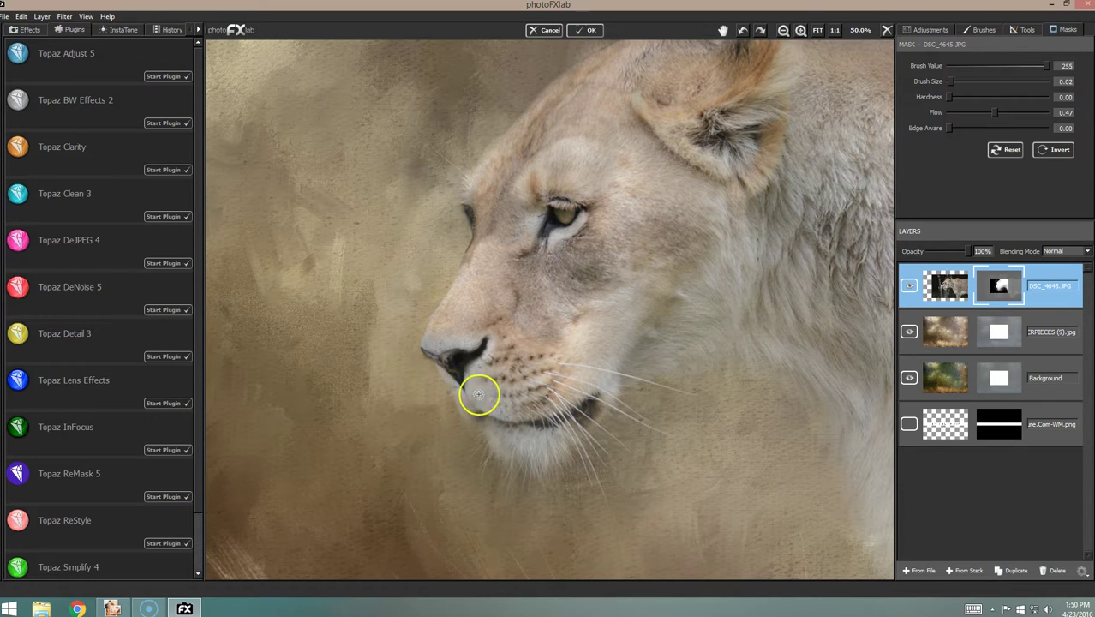
click(948, 66)
drag(464, 383, 462, 398)
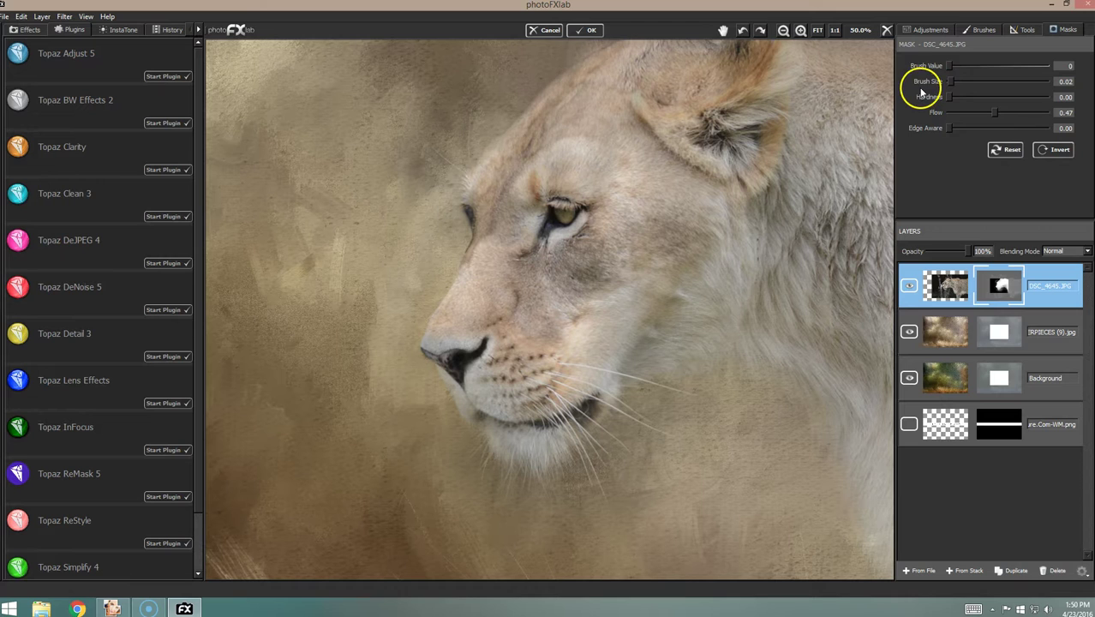
Step: Restore the front corner of the mouth with the mask brush at value 255
drag(1033, 65, 1072, 69)
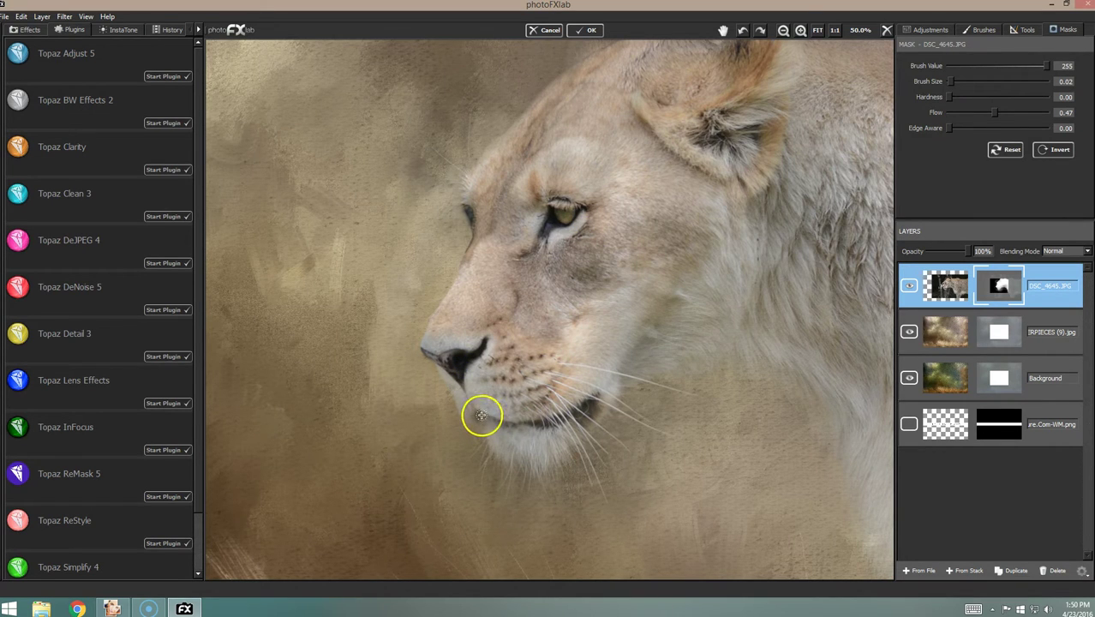
click(484, 416)
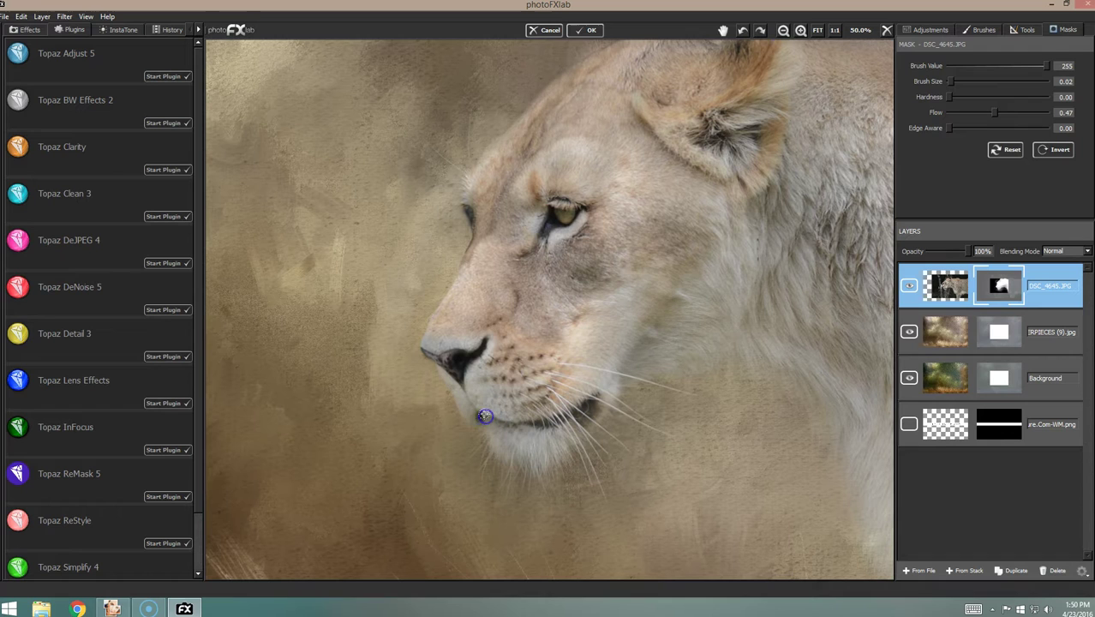
drag(489, 420, 479, 416)
Step: Fade the lioness's back and rear body edge into the texture with the mask brush at value 0, size 0.24 and flow 0.09
mouse_move(634, 279)
mouse_down()
mouse_move(762, 201)
mouse_move(751, 195)
mouse_move(792, 102)
mouse_move(830, 171)
mouse_up()
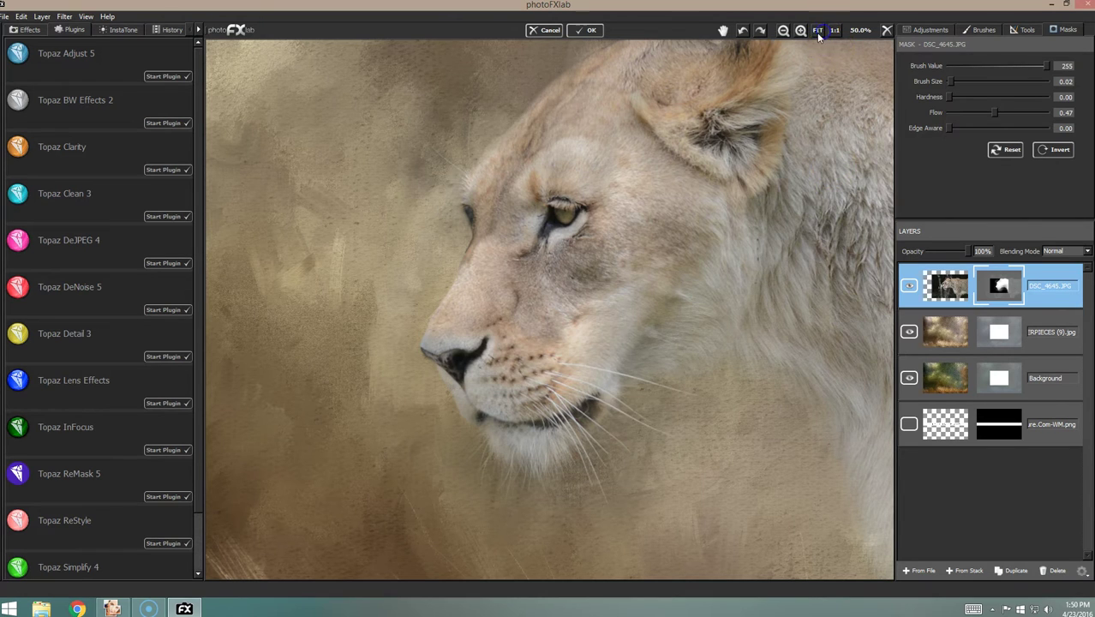
key(ctrl+0)
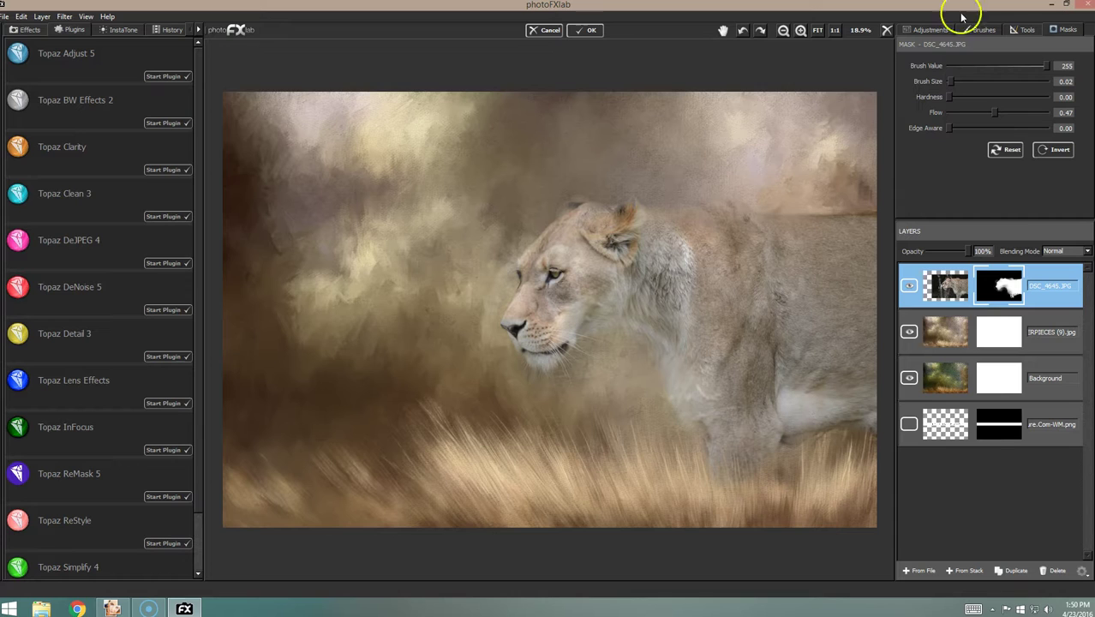
click(946, 66)
drag(952, 82, 973, 83)
click(959, 113)
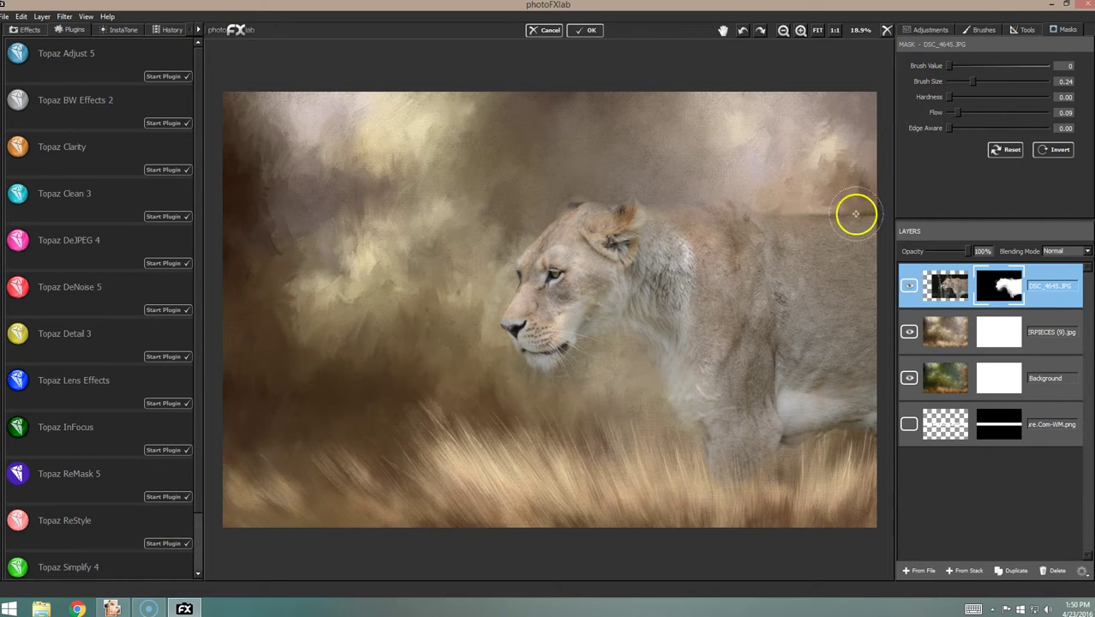
mouse_move(836, 214)
mouse_down()
mouse_move(872, 210)
mouse_move(827, 213)
mouse_move(878, 215)
mouse_move(834, 213)
mouse_move(876, 226)
mouse_move(875, 255)
mouse_move(810, 222)
mouse_up()
click(881, 282)
click(871, 322)
drag(826, 208, 806, 224)
drag(833, 274, 876, 310)
click(869, 352)
mouse_move(869, 437)
mouse_down()
mouse_move(870, 410)
mouse_move(847, 443)
mouse_move(870, 409)
mouse_move(833, 435)
mouse_move(861, 432)
mouse_move(874, 390)
mouse_up()
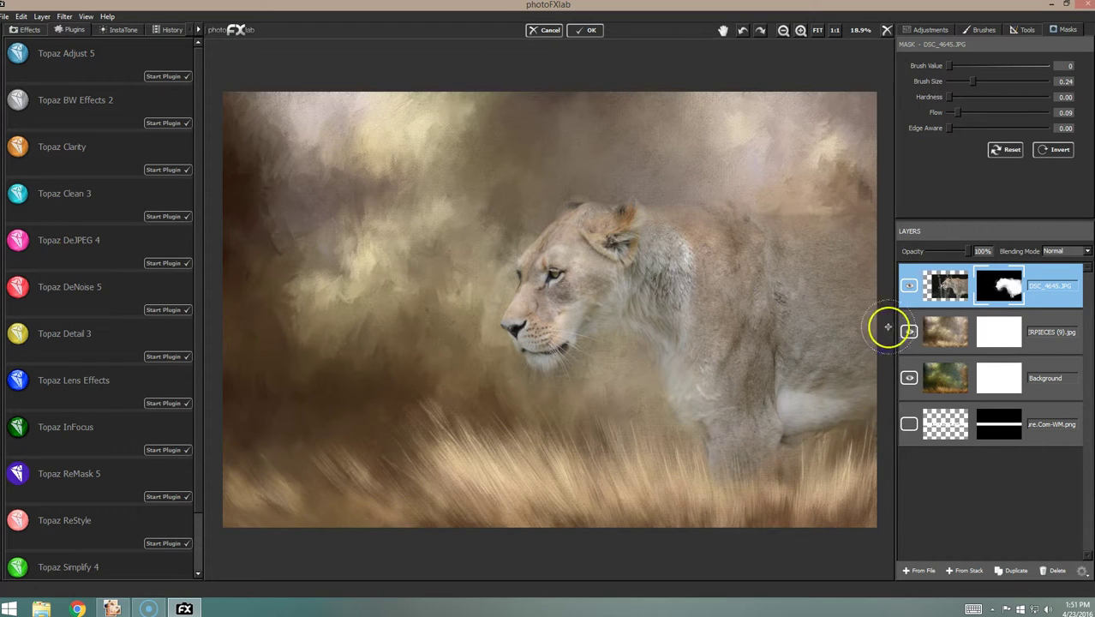
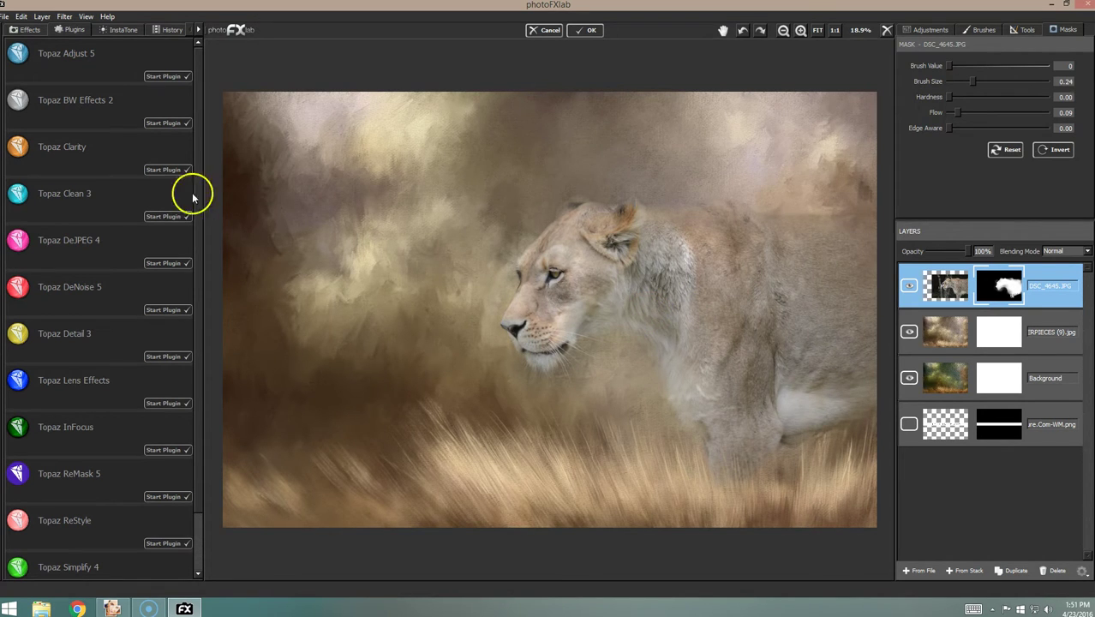
Step: Compare the Nature fur presets in Topaz Clarity and apply Fur and Feathers II to the lioness layer
click(167, 171)
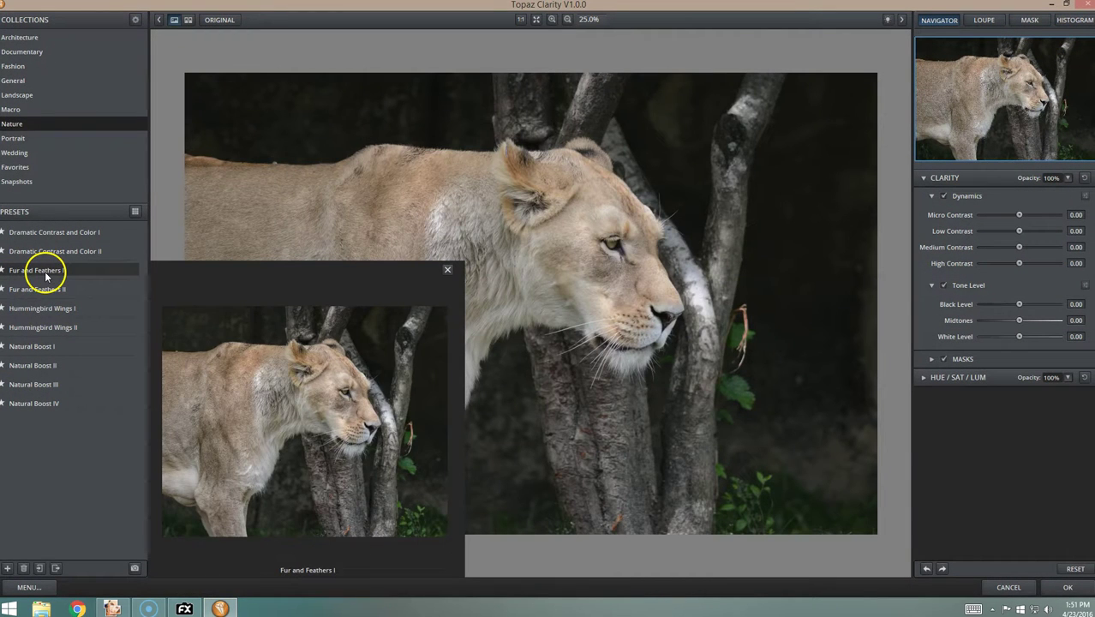
click(45, 274)
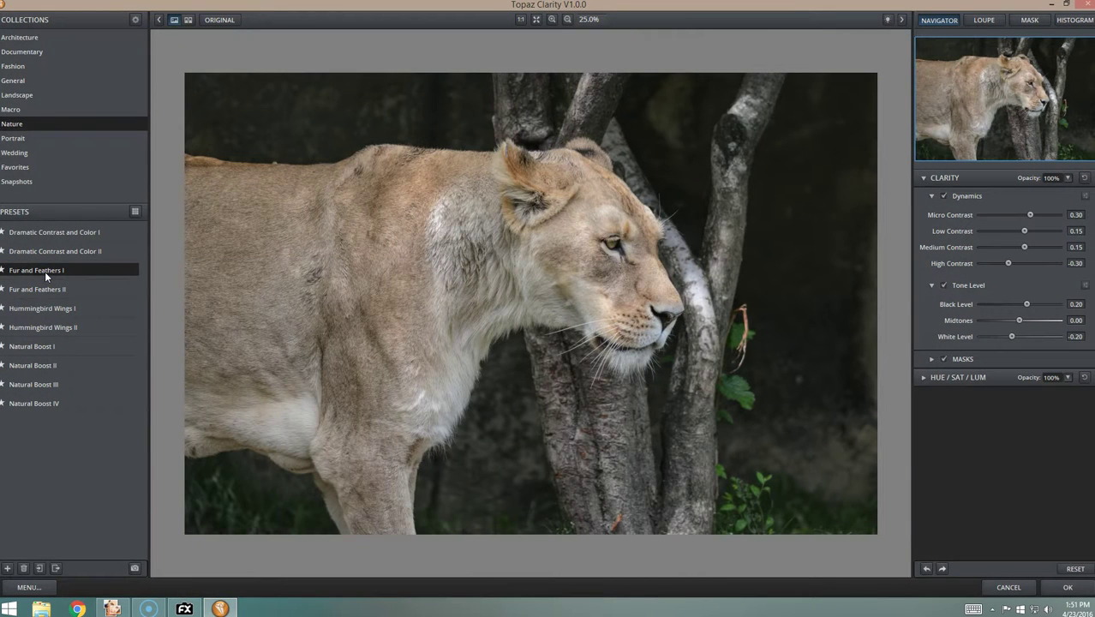
click(44, 286)
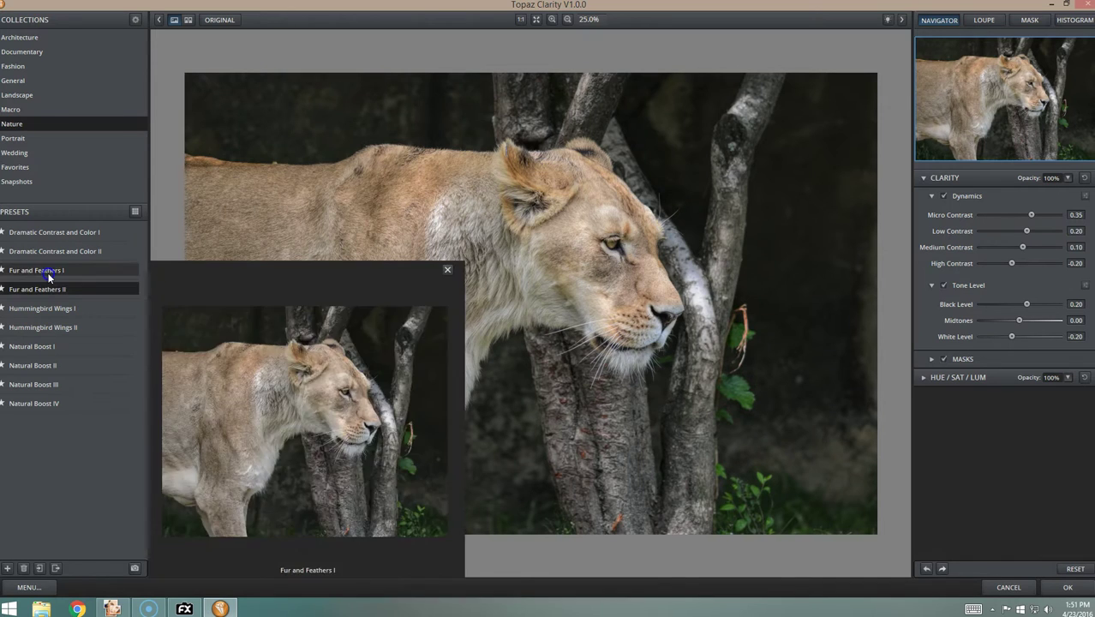
click(49, 272)
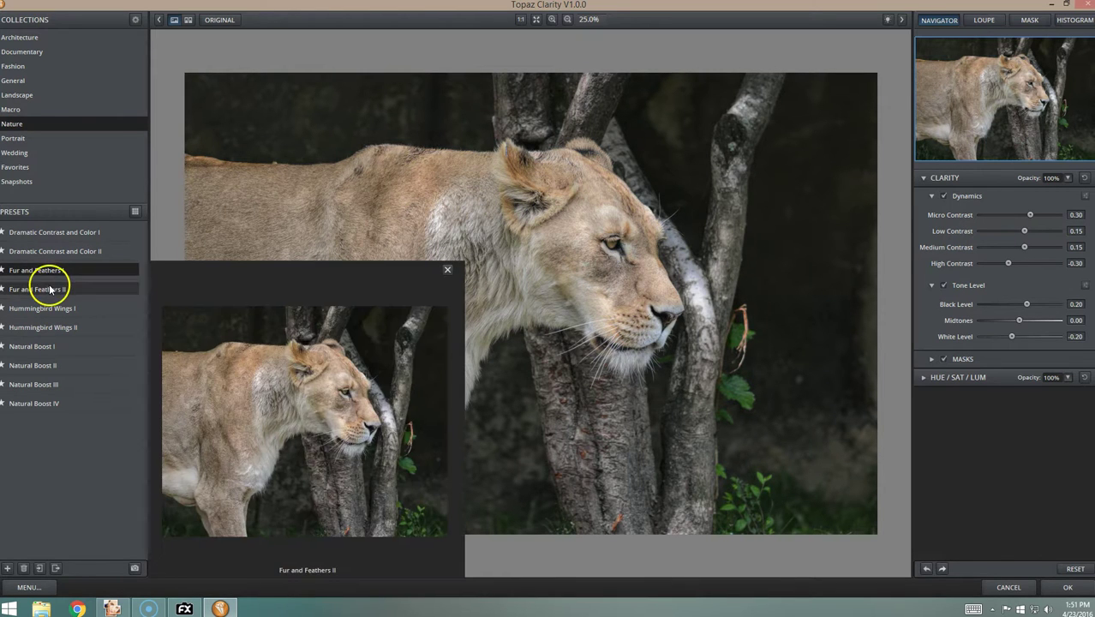
click(49, 289)
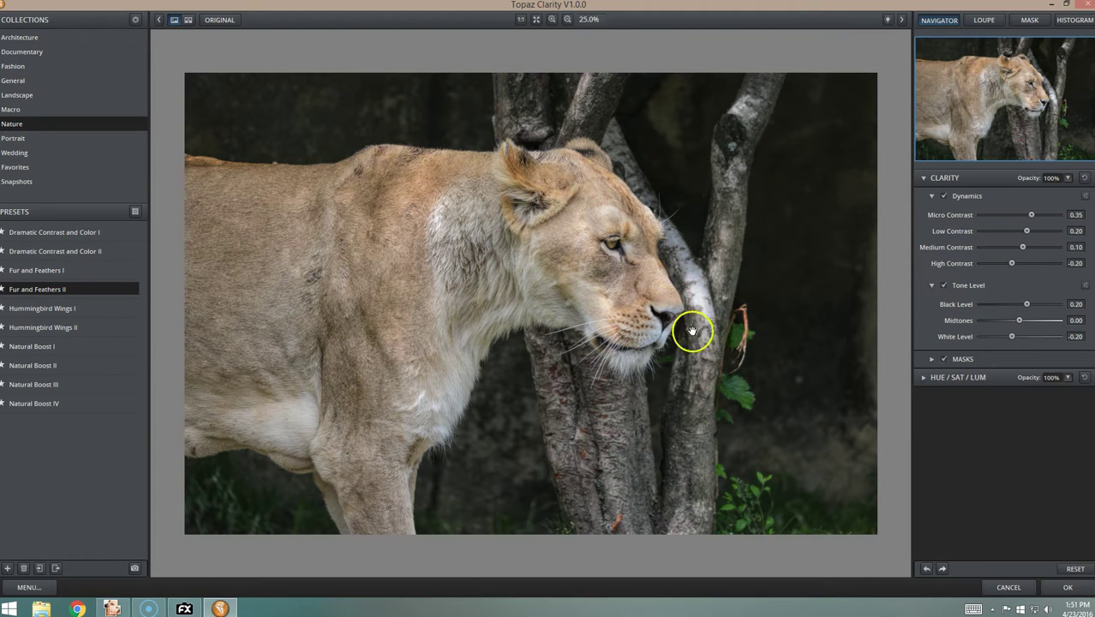
click(1068, 588)
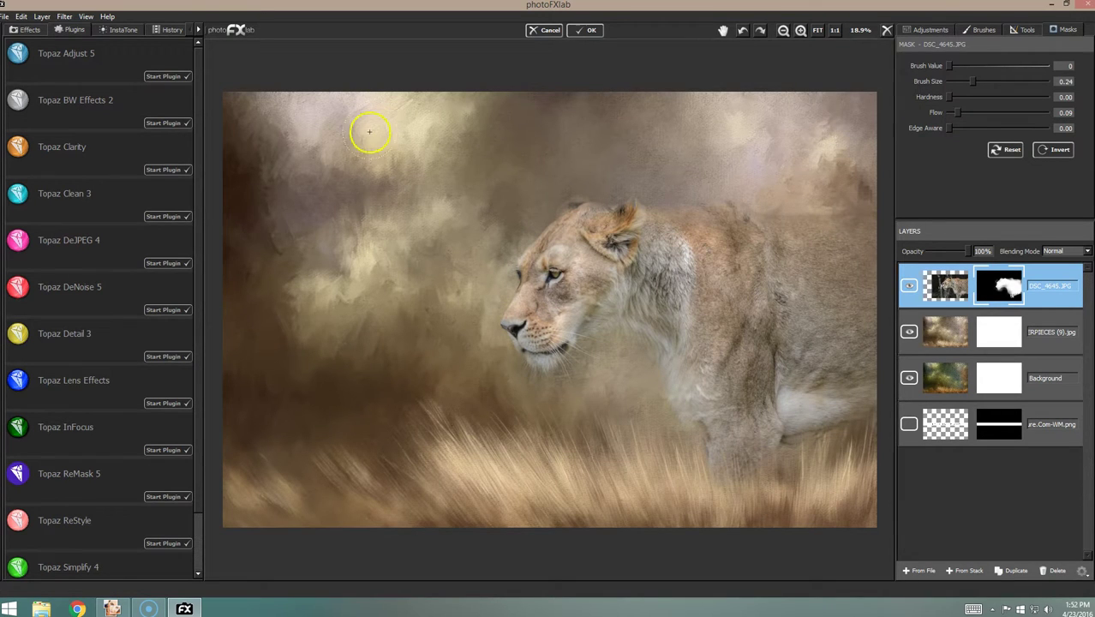
Step: Compare the bottom Graduated Neutral Density presets in Topaz Lens Effects and apply Bottom Quarter 1 Stop to the lioness layer
mouse_move(478, 187)
mouse_down()
mouse_move(422, 260)
mouse_move(457, 222)
mouse_move(348, 284)
mouse_move(321, 372)
mouse_move(593, 484)
mouse_move(542, 454)
mouse_move(620, 502)
mouse_move(596, 448)
mouse_move(632, 445)
mouse_move(626, 438)
mouse_move(748, 334)
mouse_move(719, 265)
mouse_move(860, 336)
mouse_move(863, 348)
mouse_move(840, 517)
mouse_move(803, 541)
mouse_move(710, 508)
mouse_move(739, 482)
mouse_up()
drag(560, 481, 559, 481)
click(164, 404)
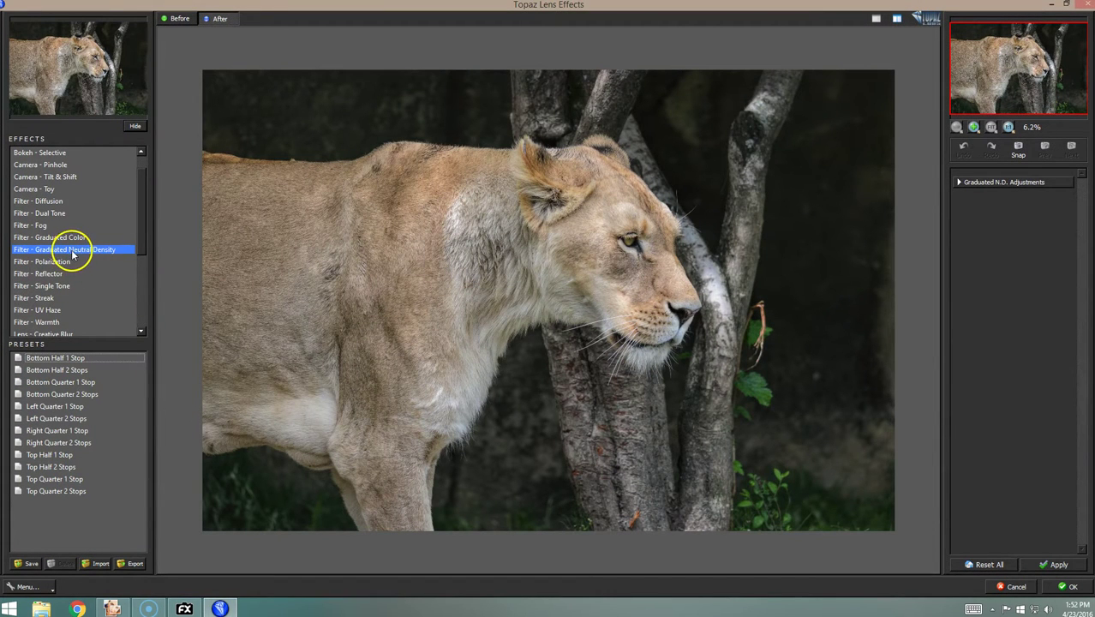
click(56, 359)
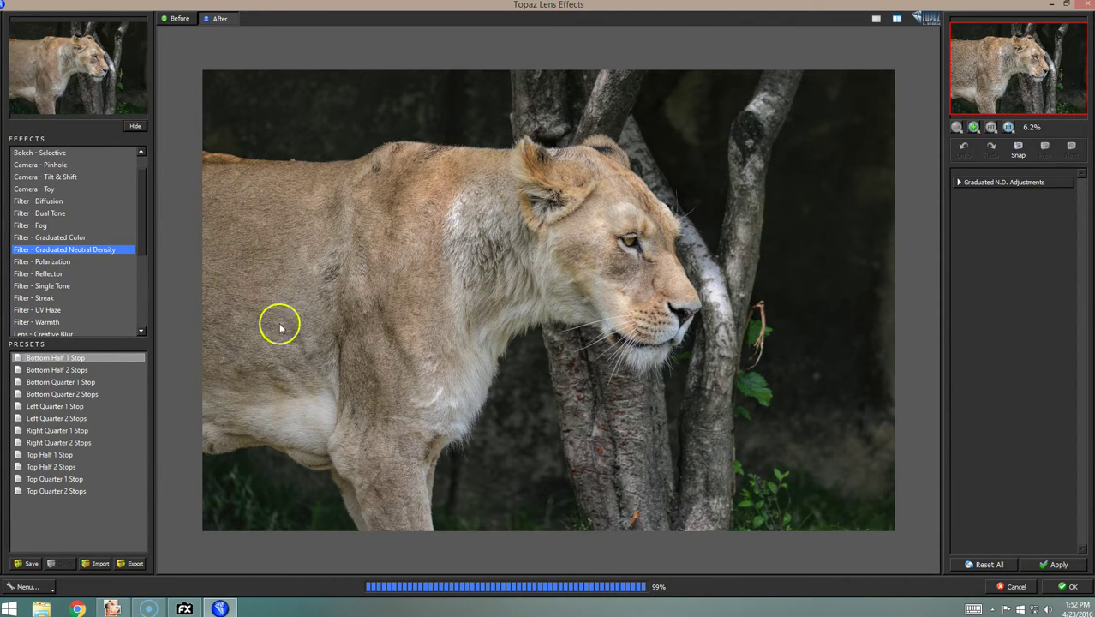
click(92, 381)
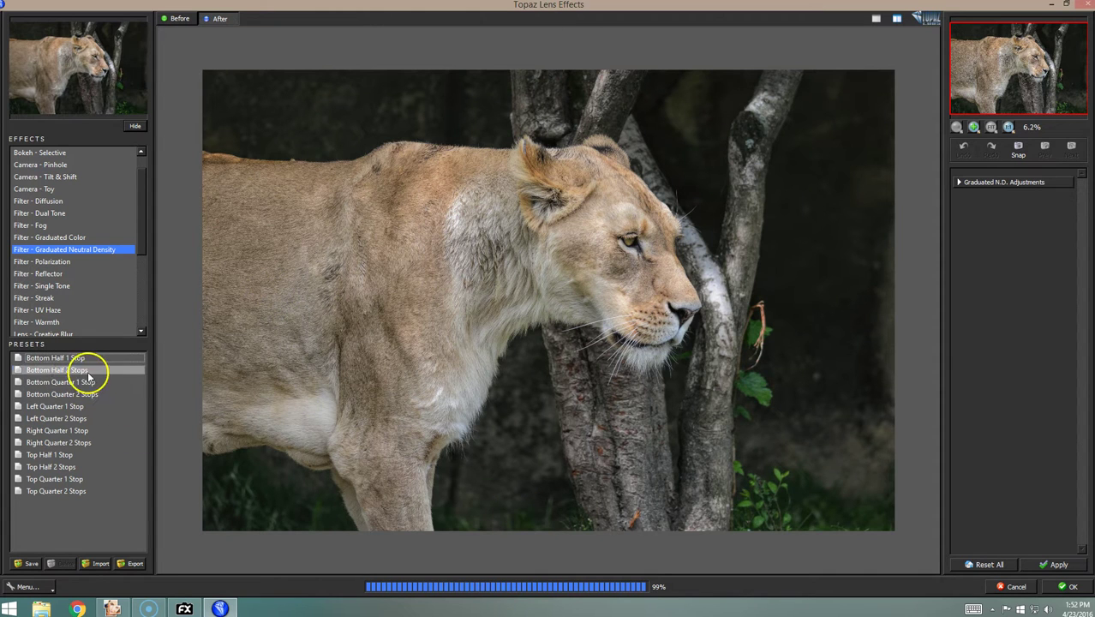
click(87, 371)
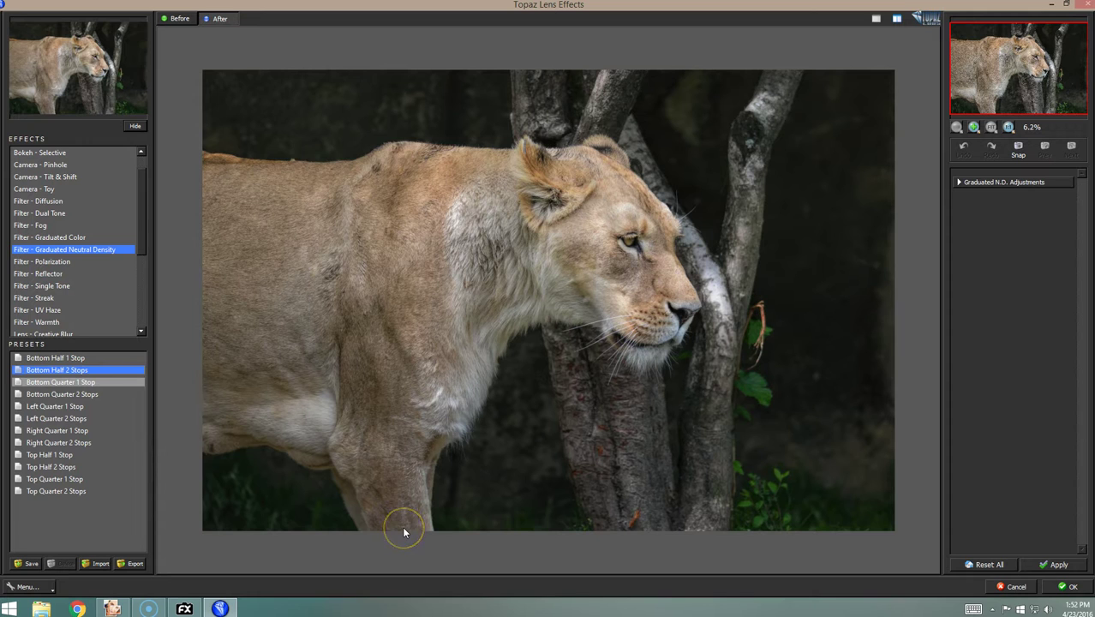
click(82, 394)
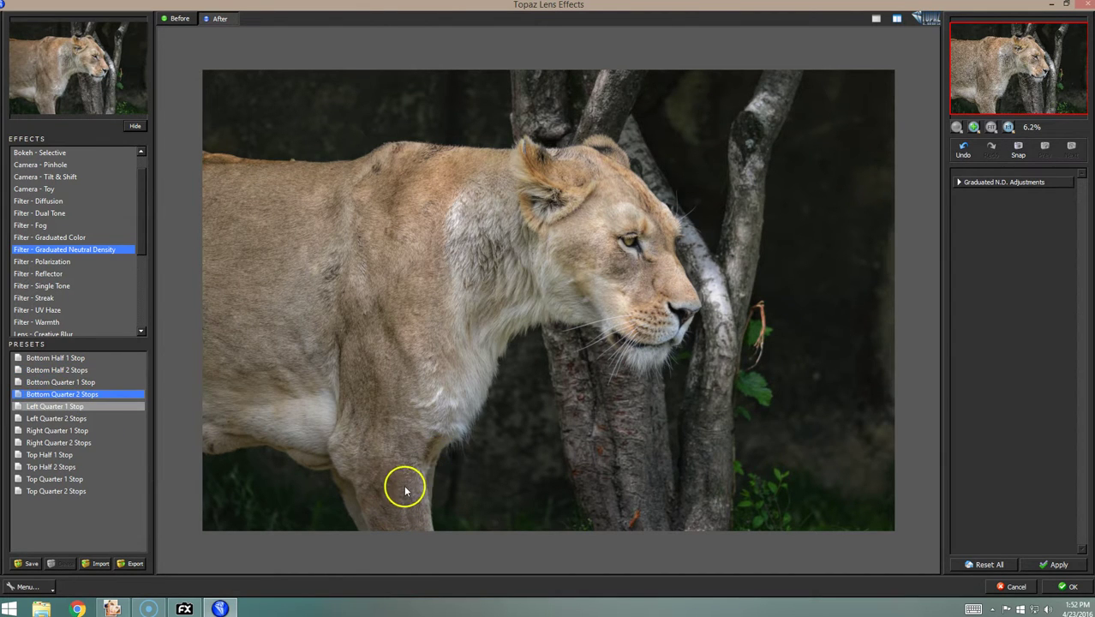
click(110, 371)
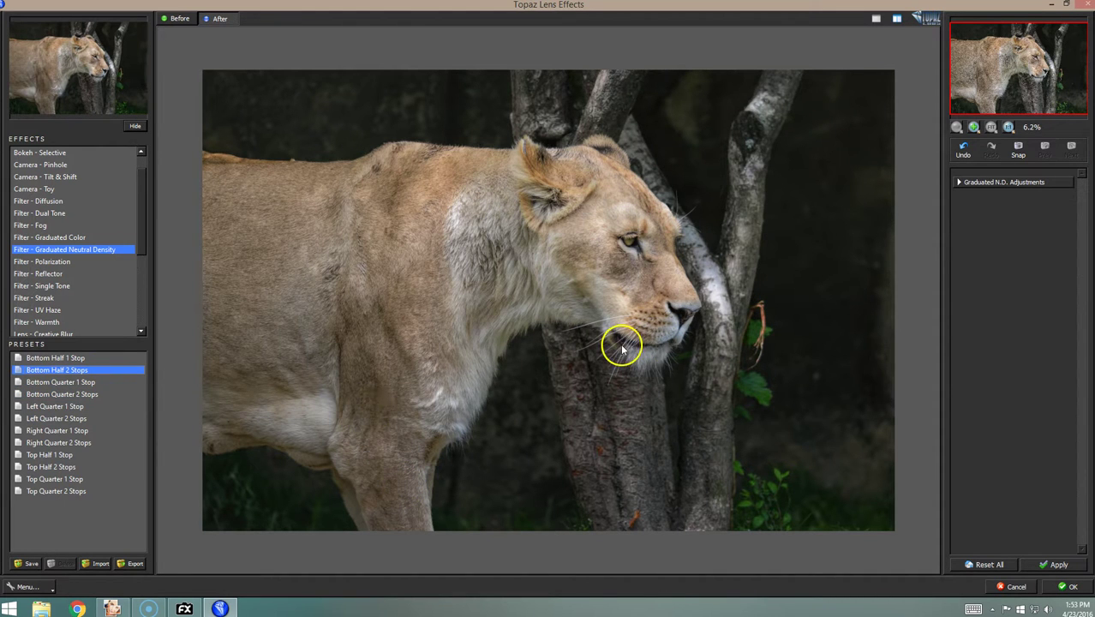
click(85, 382)
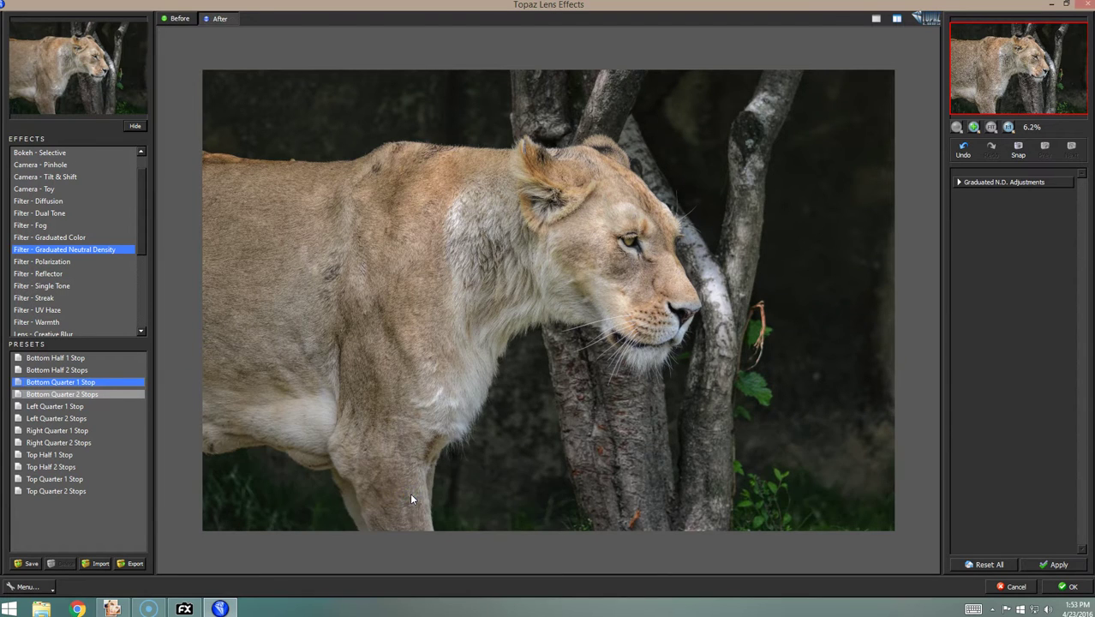
click(75, 394)
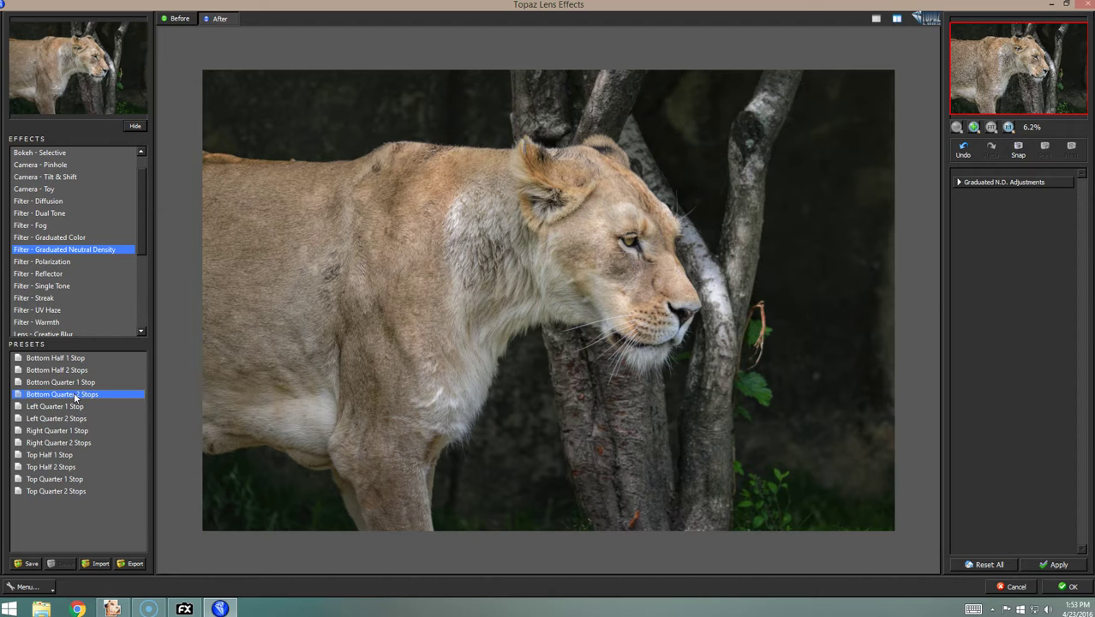
click(81, 382)
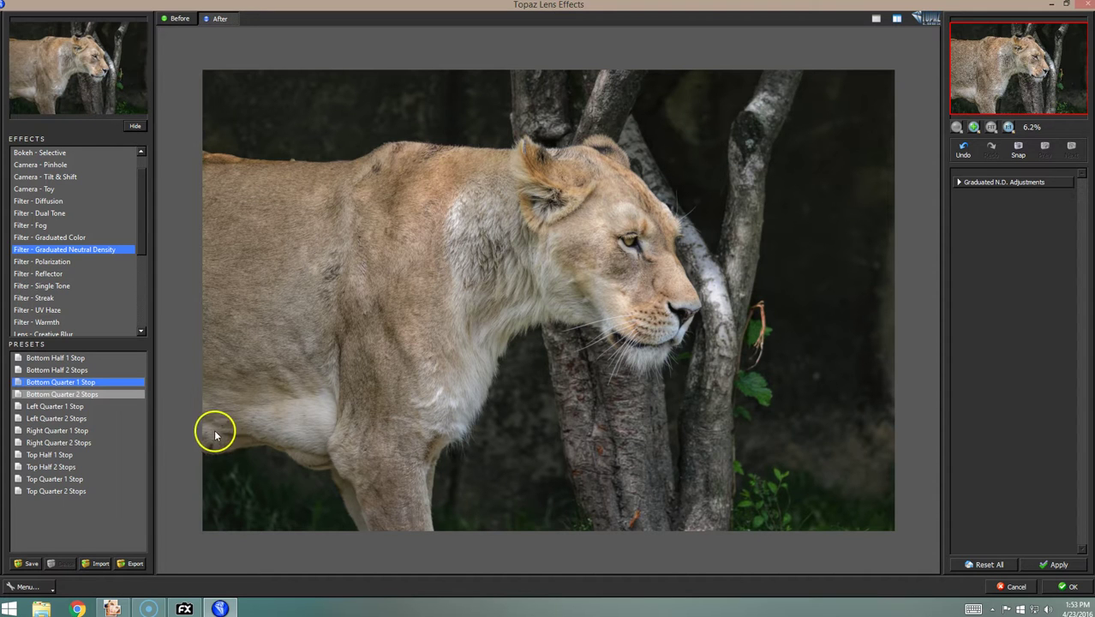
click(1063, 588)
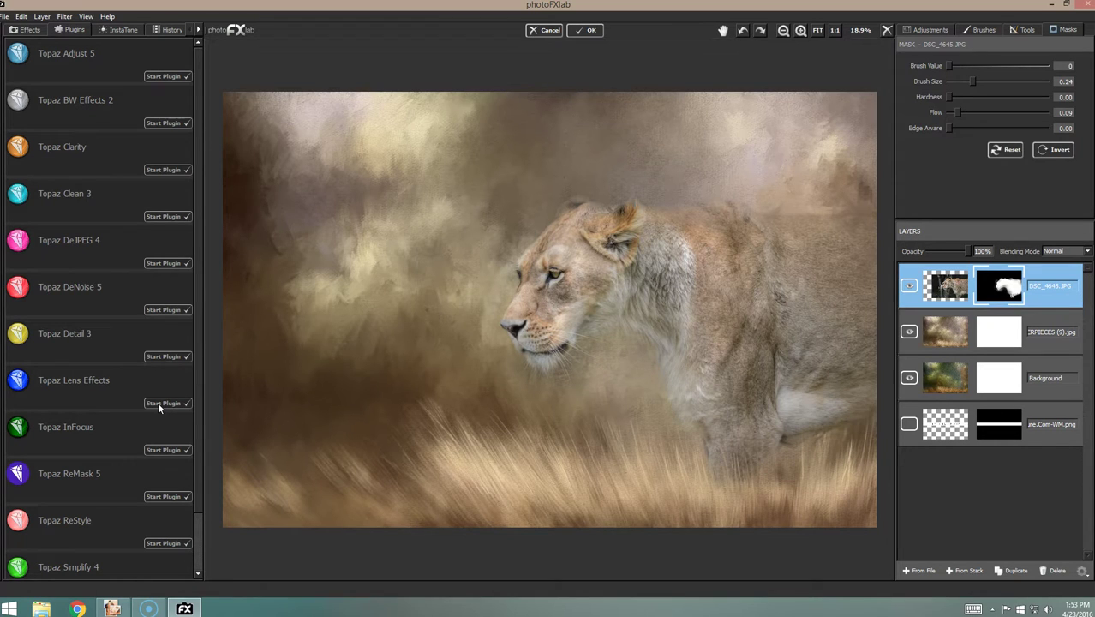
Step: Try flipping the lioness layer horizontally, and flip it back to its original direction
click(21, 16)
click(32, 30)
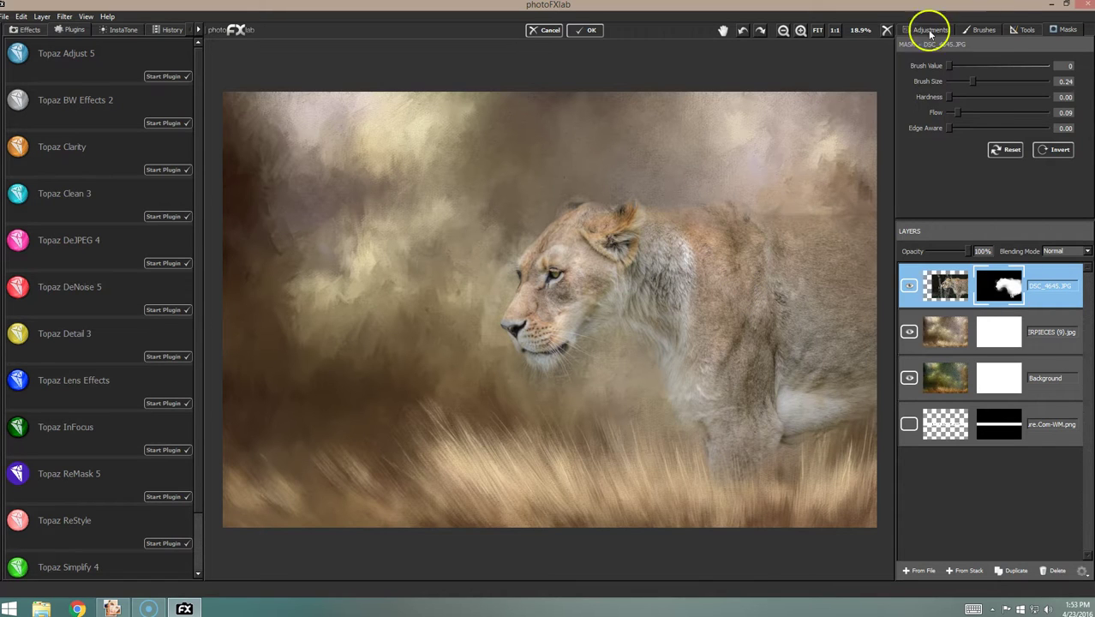
click(1018, 30)
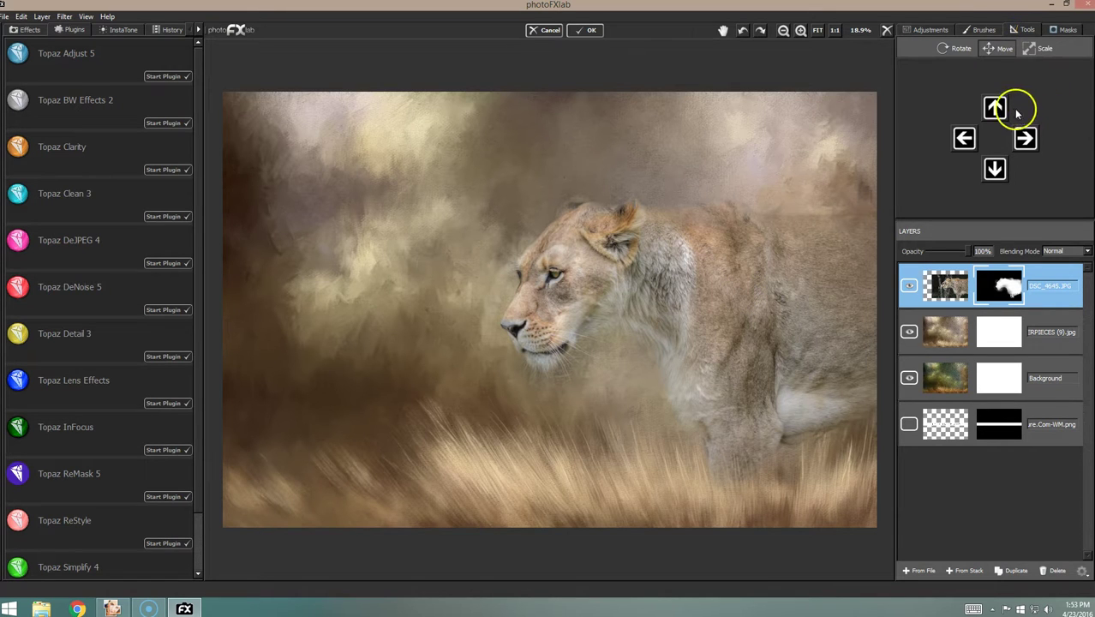
click(963, 50)
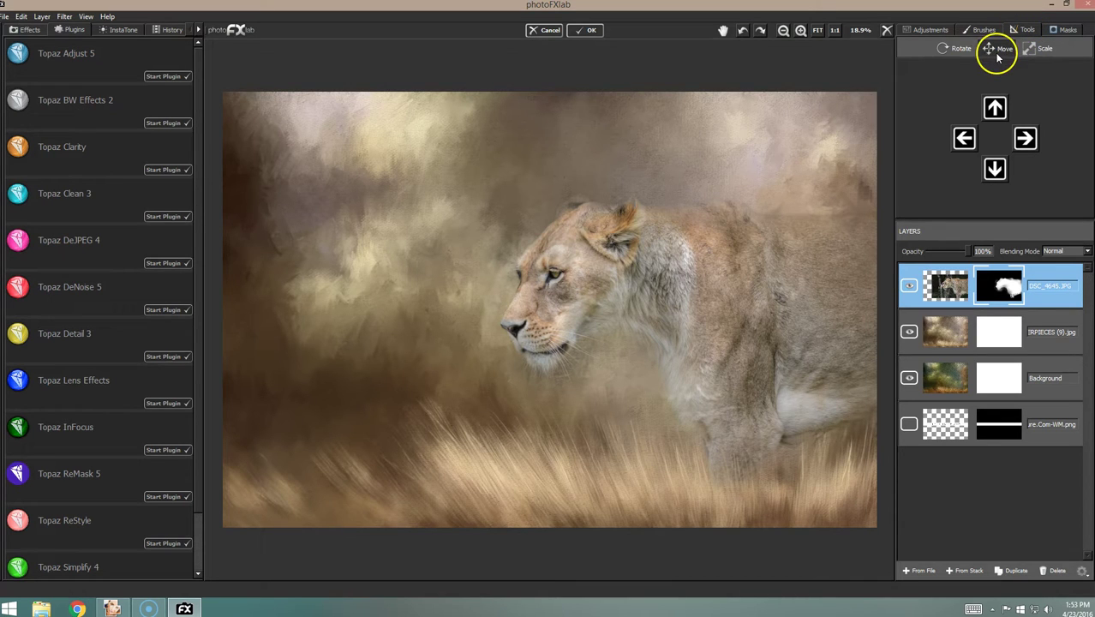
click(992, 49)
click(961, 49)
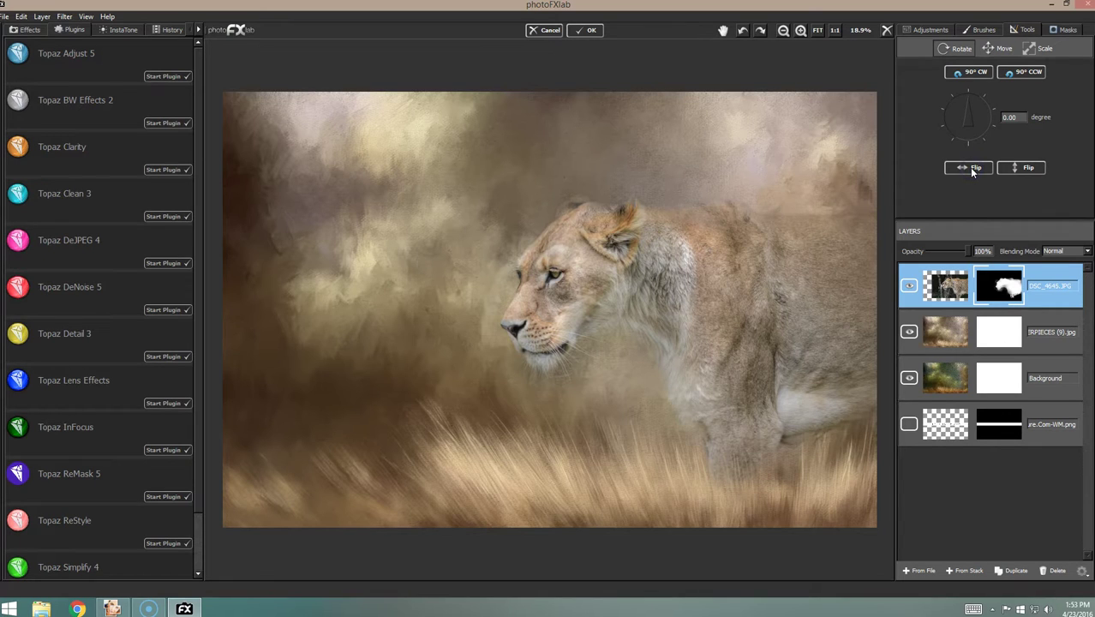
click(970, 167)
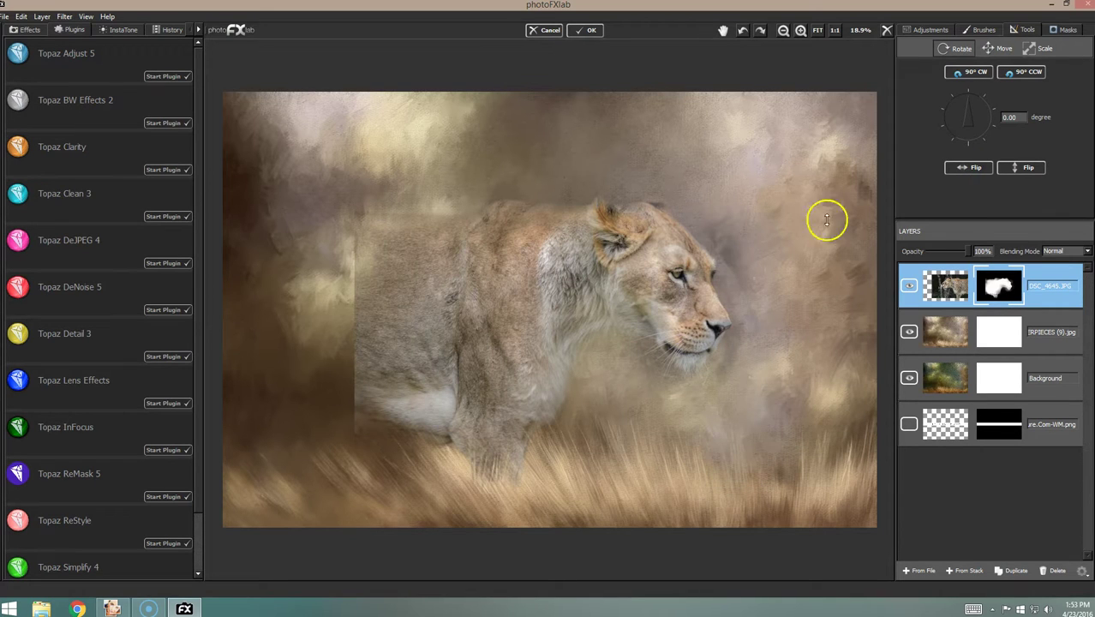
click(971, 171)
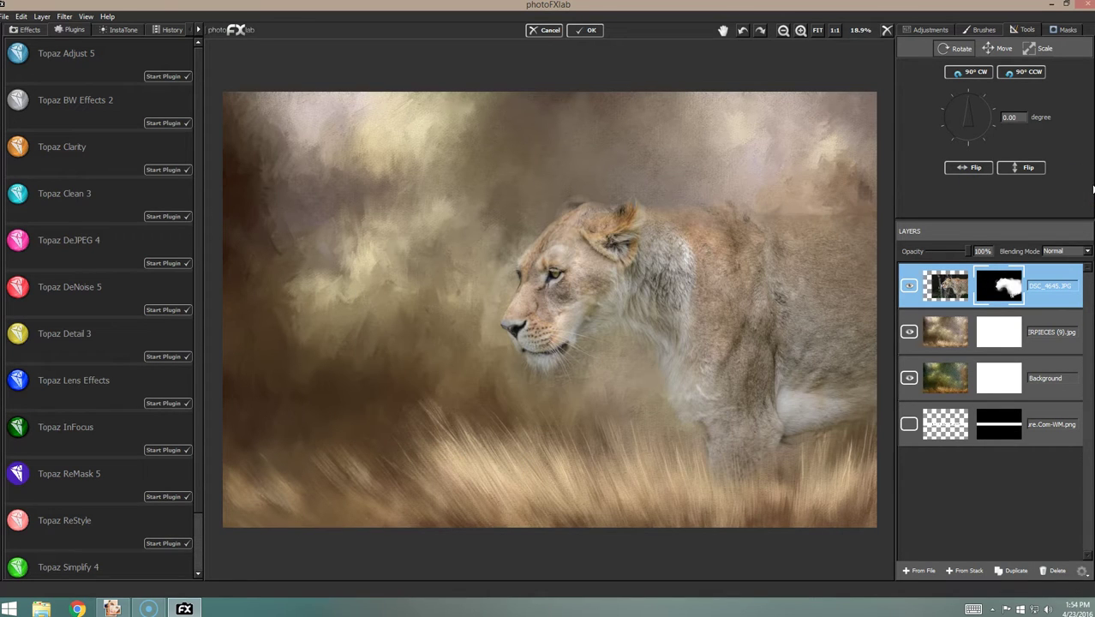
Step: Scale the lioness layer up to about 109% and move it slightly up and to the left in the composition
click(1044, 49)
click(776, 268)
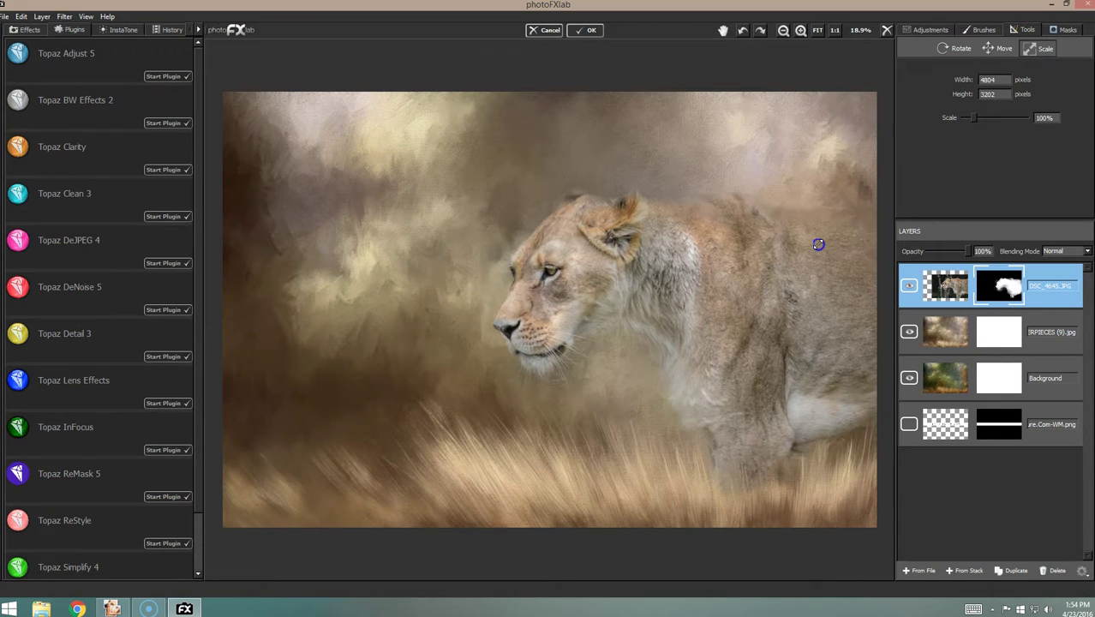
scroll(818, 244, up, 3)
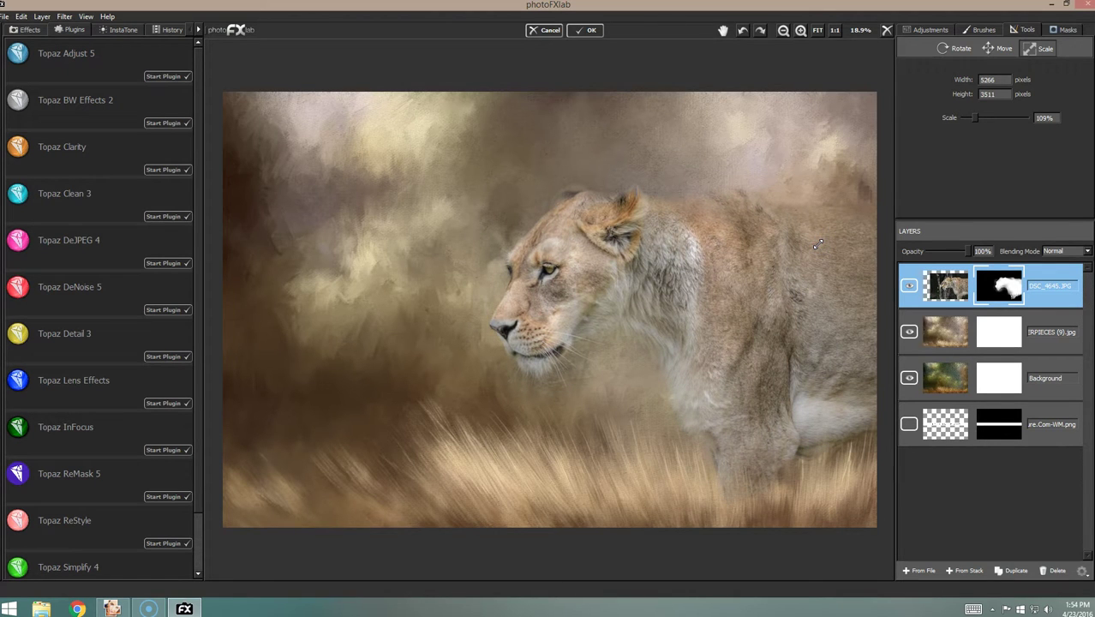
click(999, 49)
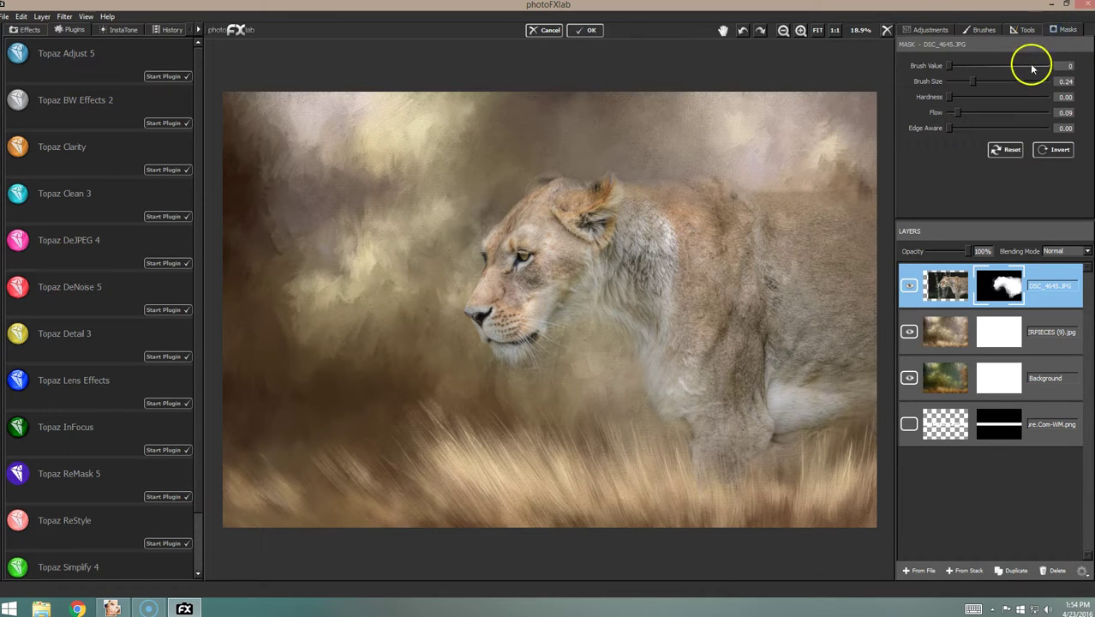
Step: Fade the lioness's lower front leg into the grass with the mask brush at value 0, size 0.02 and flow 0.14
drag(959, 113, 954, 84)
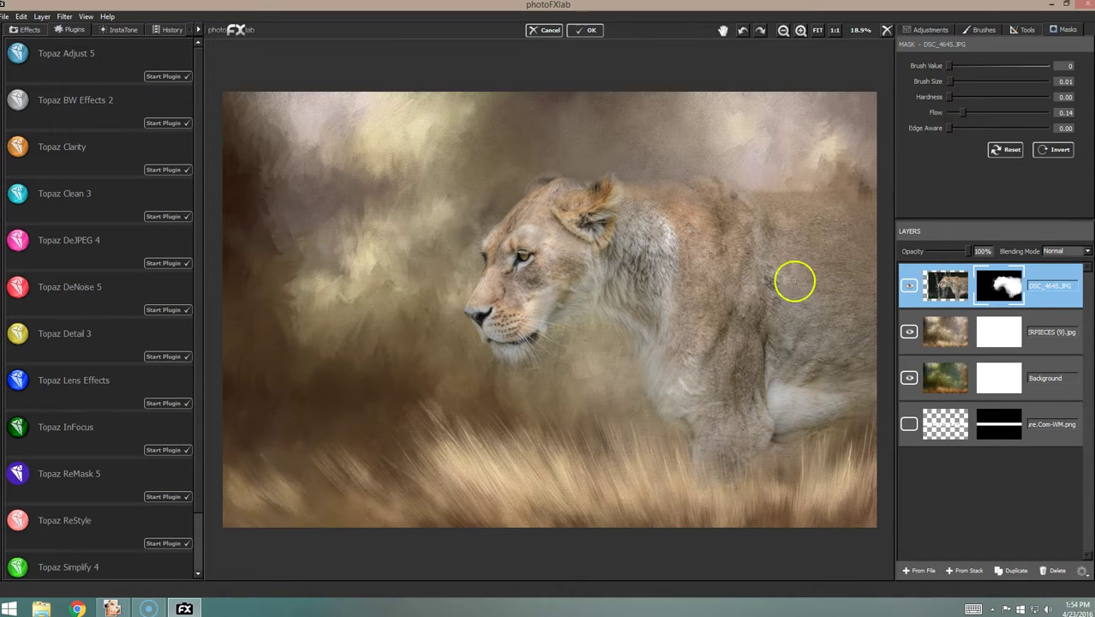
click(951, 81)
click(702, 495)
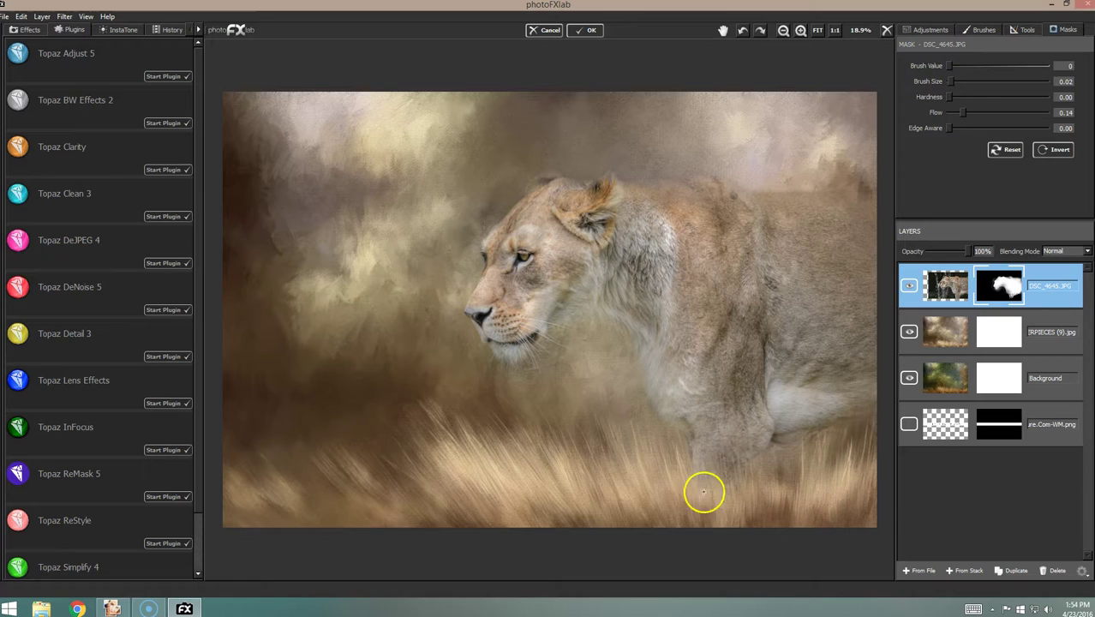
click(702, 485)
click(702, 493)
mouse_move(725, 493)
mouse_down()
mouse_move(729, 507)
mouse_move(737, 473)
mouse_move(734, 498)
mouse_move(794, 430)
mouse_move(695, 458)
mouse_up()
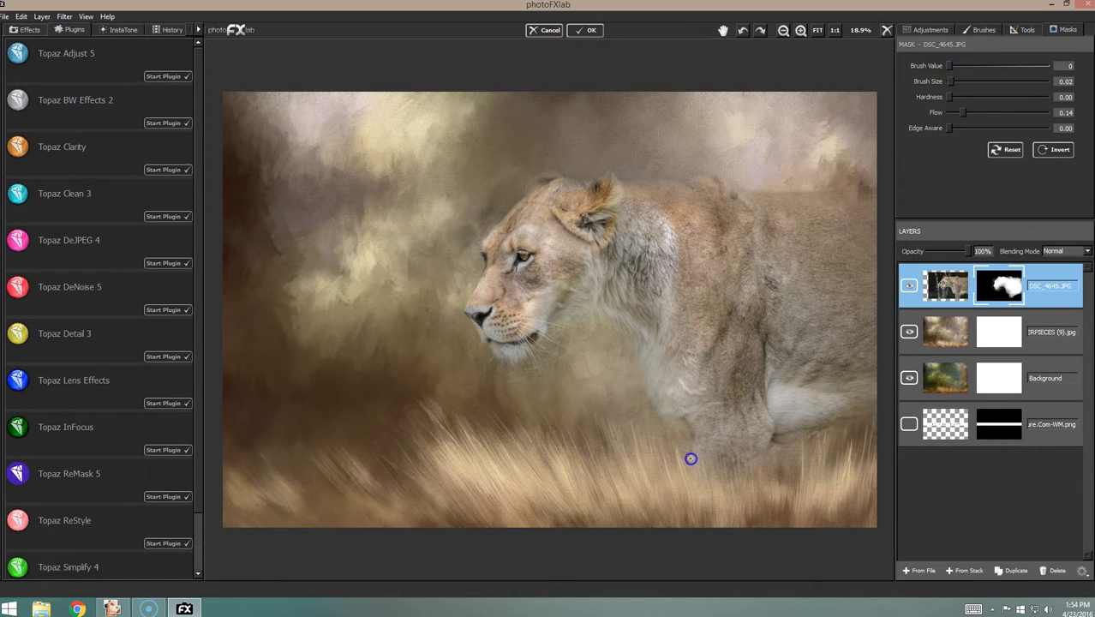
mouse_move(689, 458)
mouse_down()
mouse_move(731, 431)
mouse_move(827, 424)
mouse_move(912, 358)
mouse_move(980, 280)
mouse_move(748, 447)
mouse_move(705, 494)
mouse_move(706, 479)
mouse_move(707, 508)
mouse_move(731, 470)
mouse_move(736, 493)
mouse_move(739, 463)
mouse_up()
click(981, 156)
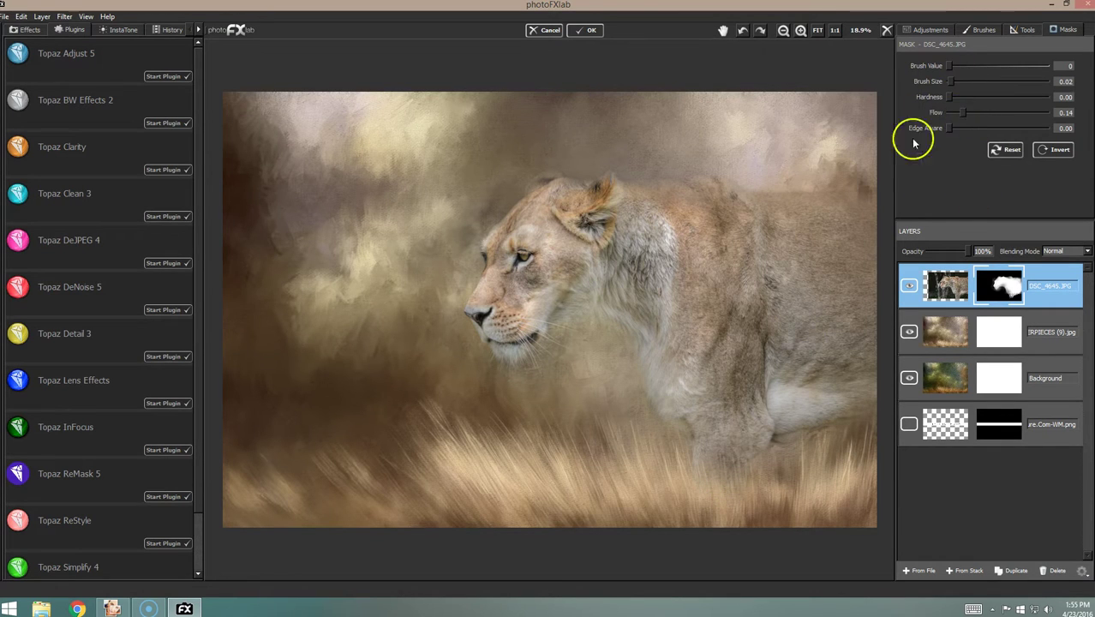
mouse_move(722, 478)
mouse_down()
mouse_move(730, 503)
mouse_move(738, 497)
mouse_move(734, 479)
mouse_move(731, 499)
mouse_move(732, 480)
mouse_move(712, 487)
mouse_move(714, 502)
mouse_move(702, 481)
mouse_move(706, 502)
mouse_move(700, 487)
mouse_move(728, 431)
mouse_move(839, 272)
mouse_move(715, 325)
mouse_move(569, 292)
mouse_move(595, 342)
mouse_move(664, 371)
mouse_move(718, 504)
mouse_move(705, 459)
mouse_move(710, 431)
mouse_move(727, 490)
mouse_move(740, 495)
mouse_move(789, 317)
mouse_move(774, 331)
mouse_move(764, 324)
mouse_move(814, 240)
mouse_move(643, 308)
mouse_move(768, 232)
mouse_move(701, 207)
mouse_up()
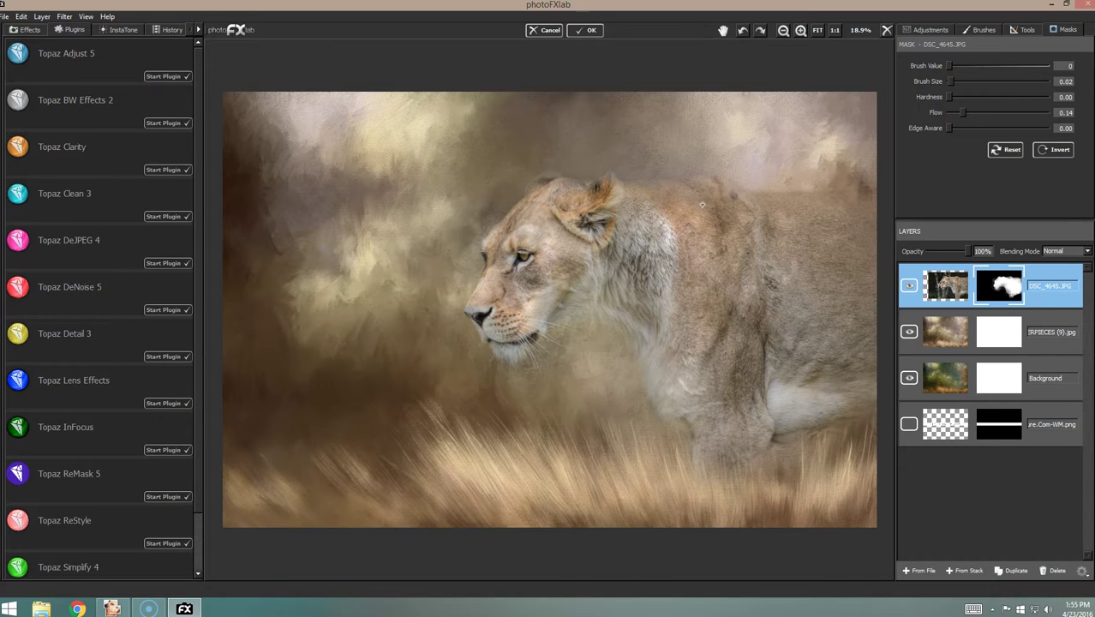
Step: Duplicate the wildlife texture layer and place the copy above the lioness layer
click(1065, 324)
click(1063, 324)
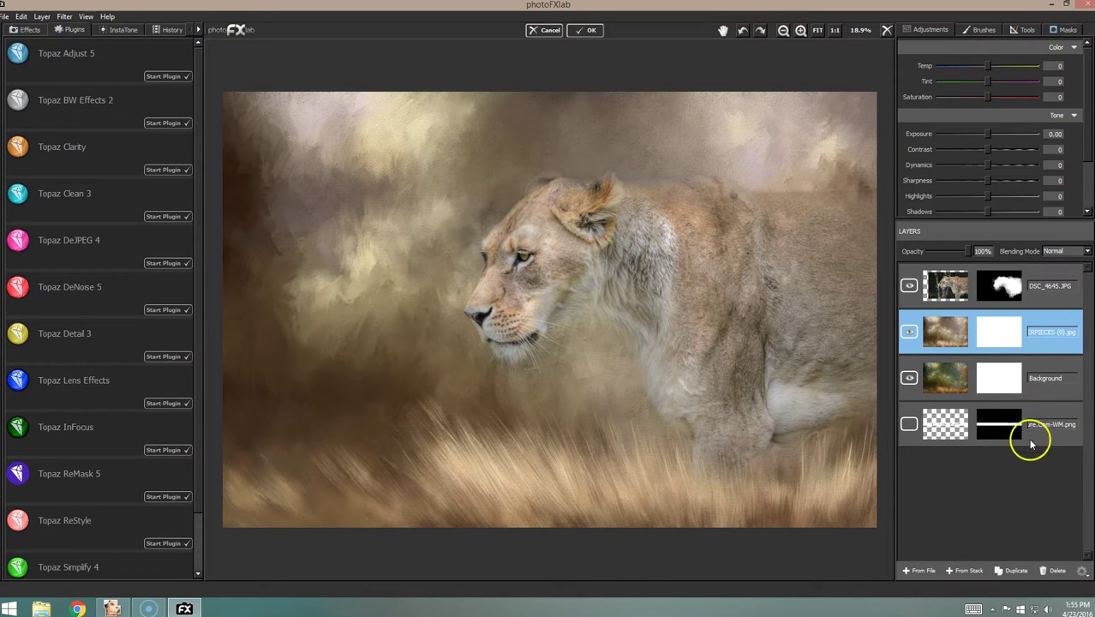
click(1019, 571)
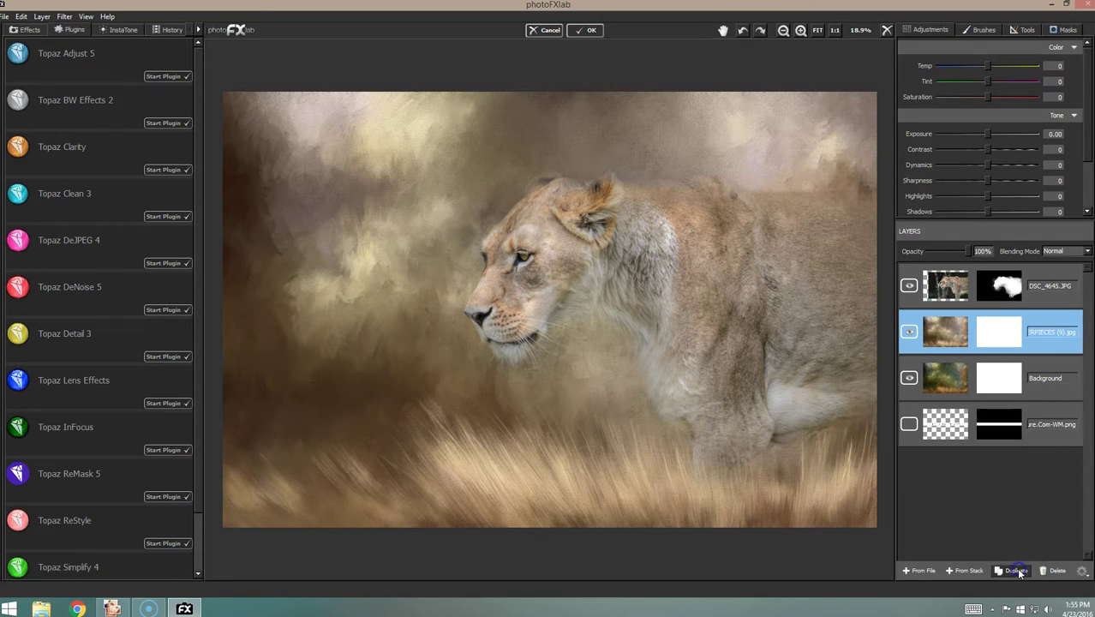
drag(977, 341, 982, 296)
Step: Try the Darken blending mode on the texture copy and compare the image with and without it
click(1056, 251)
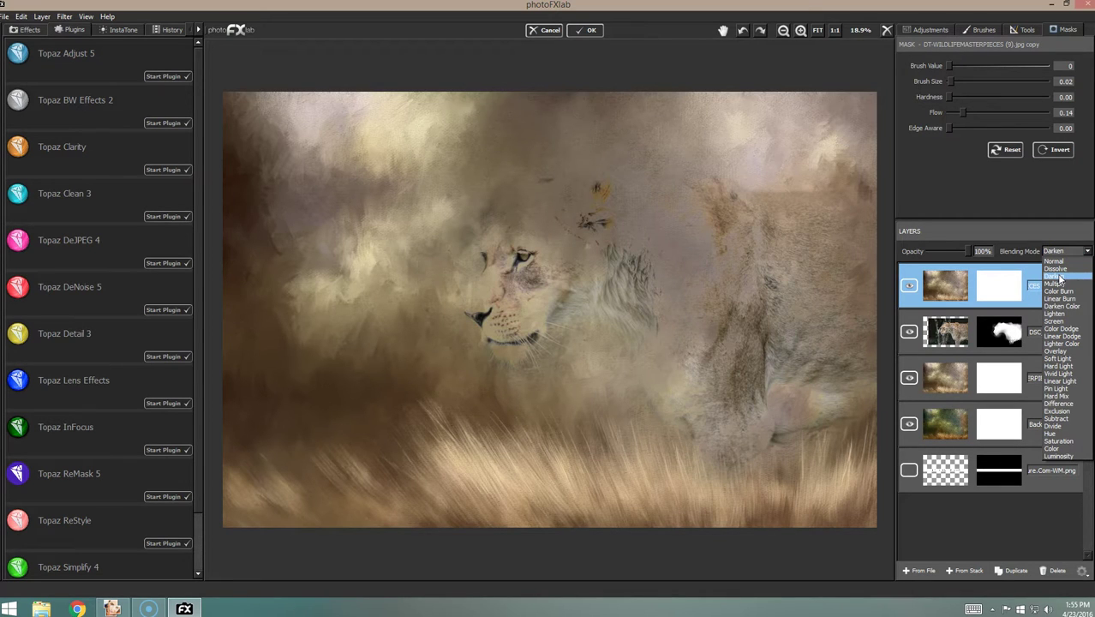
click(1058, 276)
click(911, 287)
click(911, 287)
Step: Try Multiply blending on the texture copy at about 28% opacity and compare the image with the copy hidden and shown
click(1056, 251)
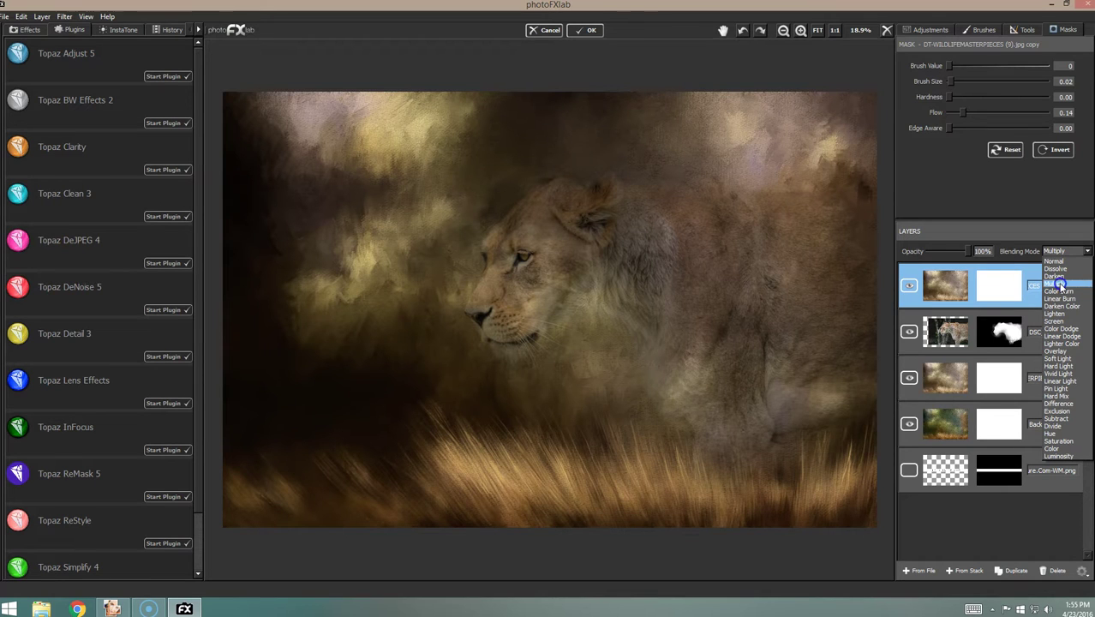
click(1055, 284)
drag(969, 251, 940, 258)
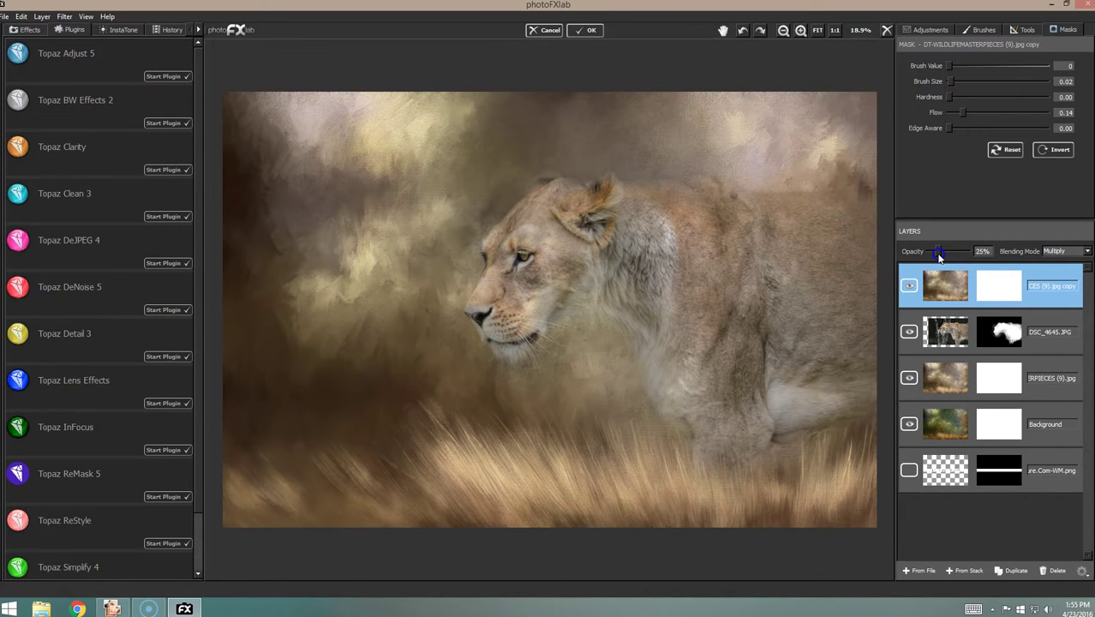
click(909, 287)
click(908, 287)
click(908, 287)
click(908, 287)
click(908, 287)
click(908, 285)
Step: Try further blending modes on the texture copy, including Color Burn, Darken Color and Linear Dodge, with opacity around 30%
click(1054, 251)
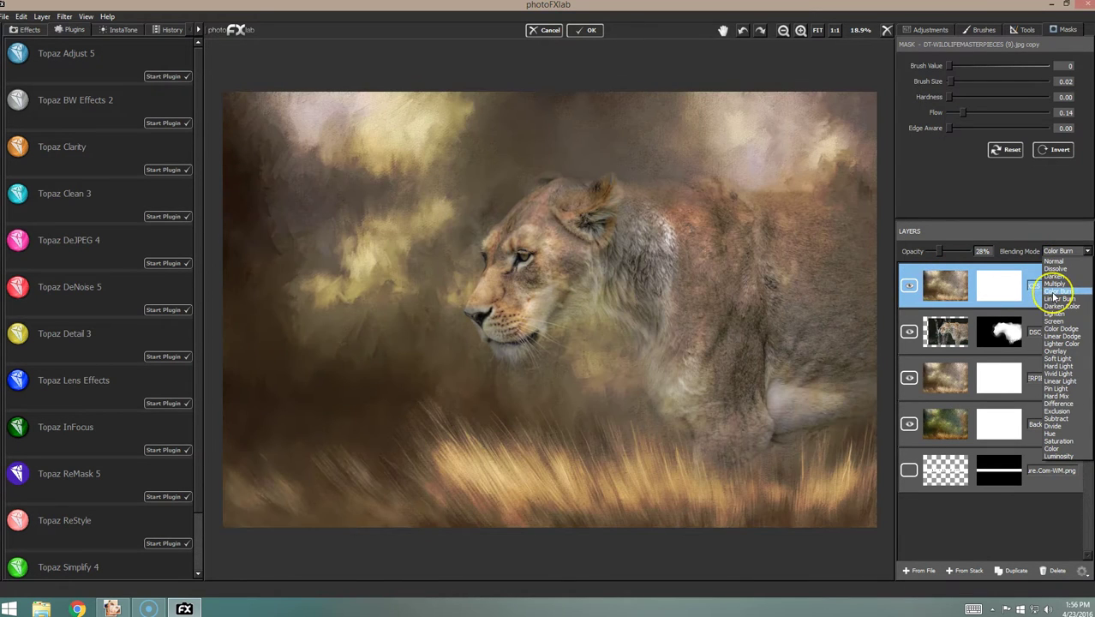
drag(946, 251, 937, 250)
click(1066, 250)
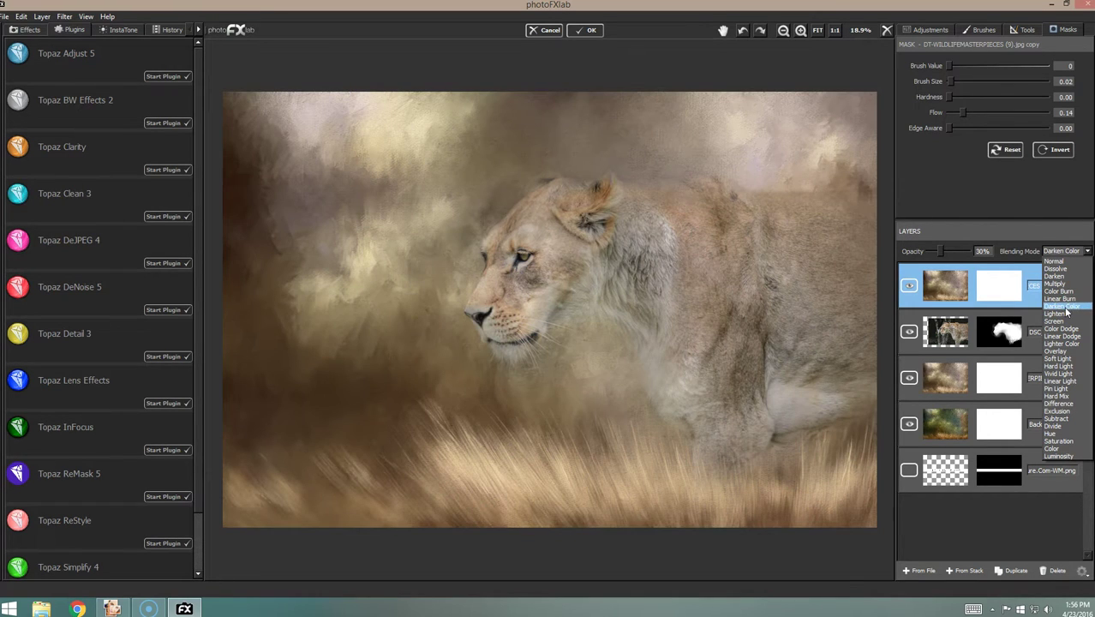
click(1064, 315)
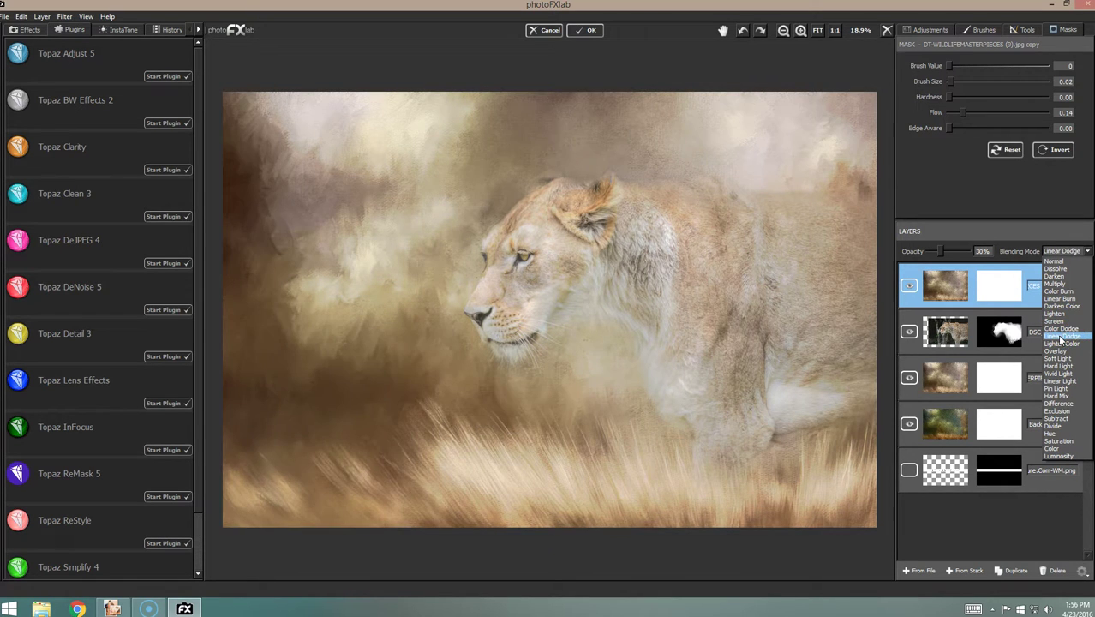
Step: Set the texture copy's blending mode to Hard Light and raise its opacity to 100%
click(1057, 350)
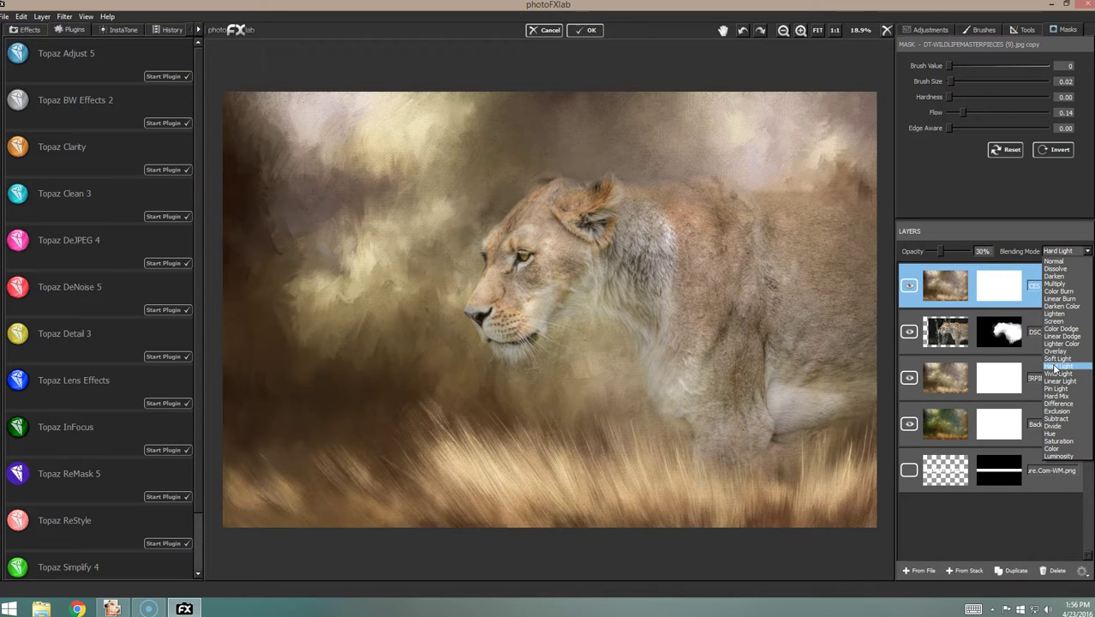
click(1054, 366)
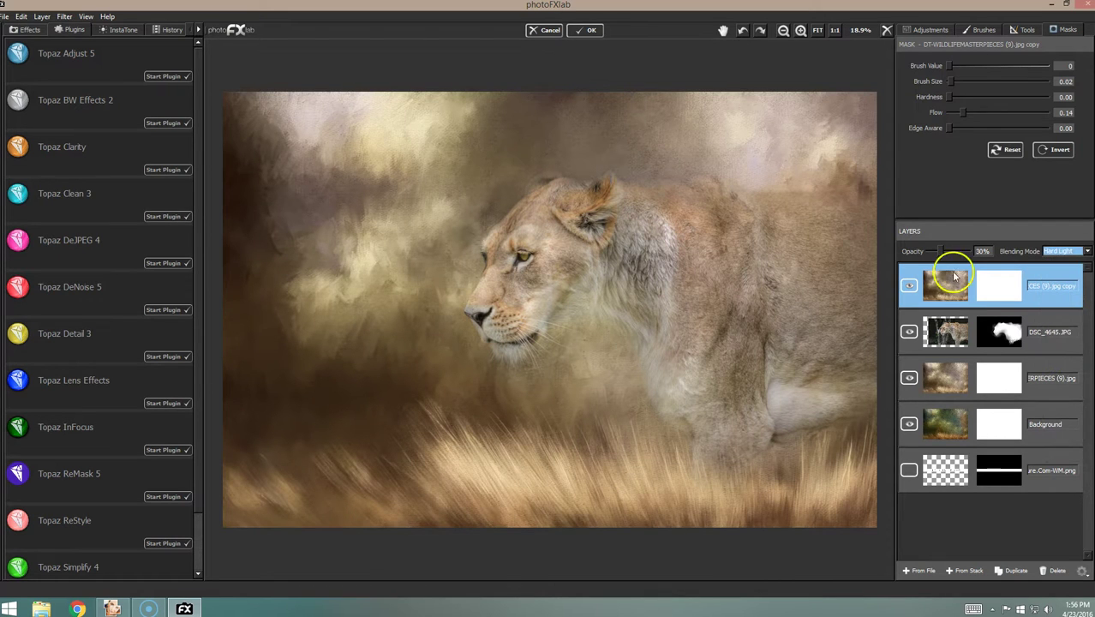
drag(939, 251, 972, 255)
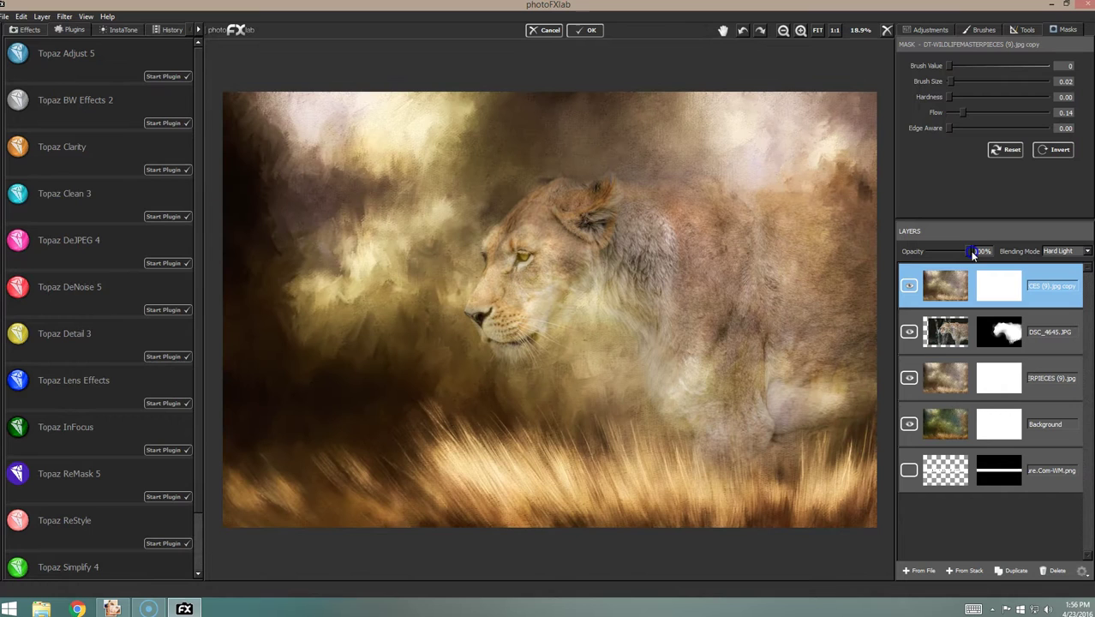
Step: Set the texture copy's blending mode to Soft Light and compare the image with the copy hidden and shown
click(1058, 251)
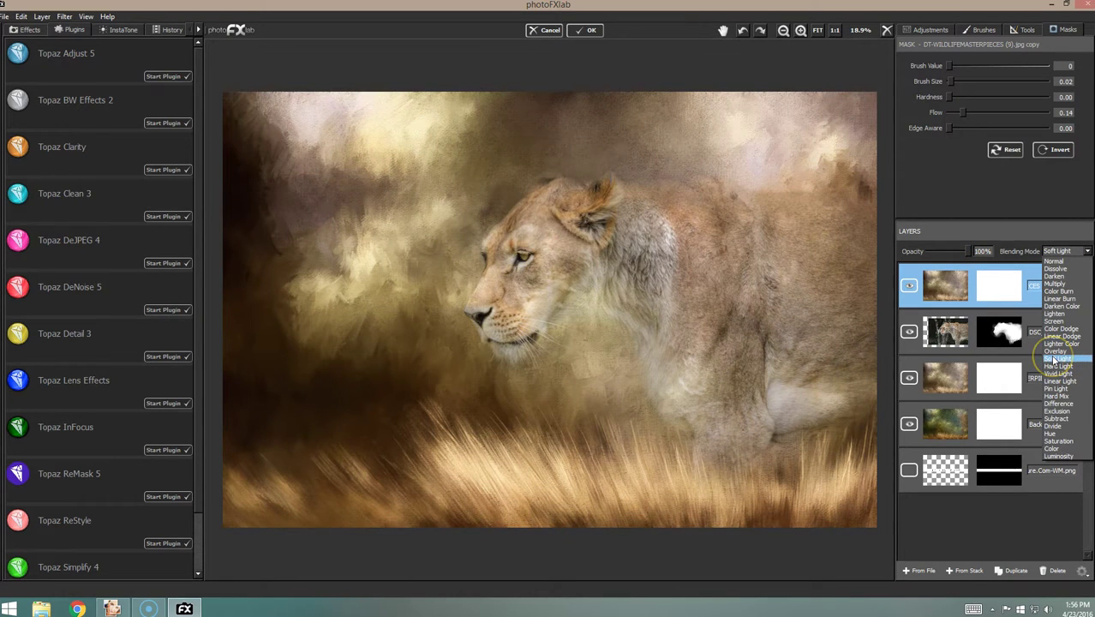
click(1053, 359)
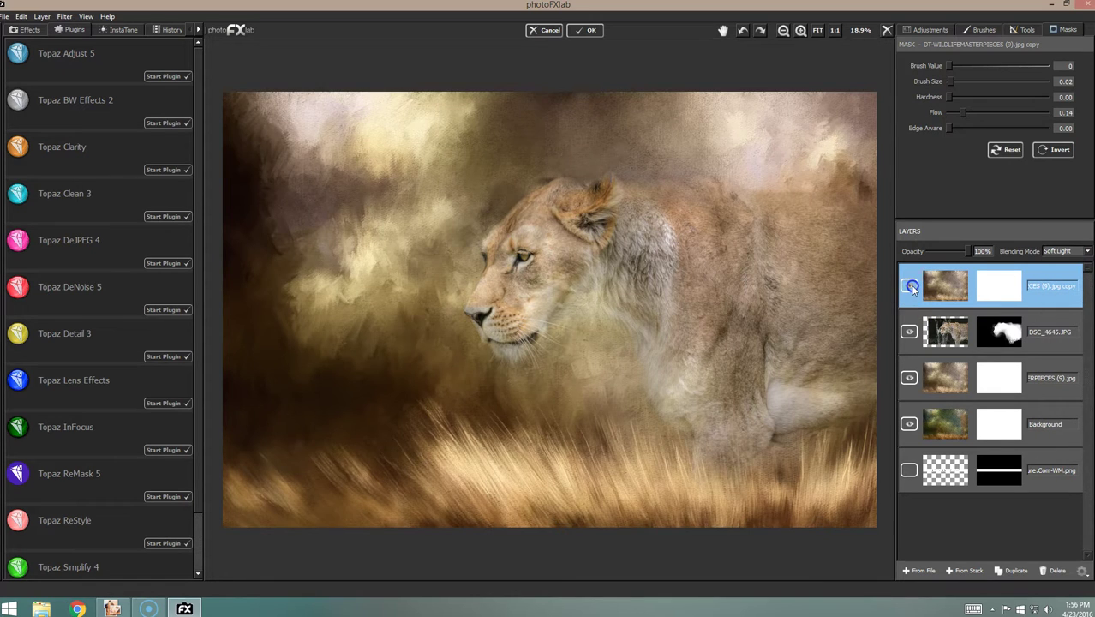
click(910, 284)
click(910, 284)
click(910, 284)
click(911, 284)
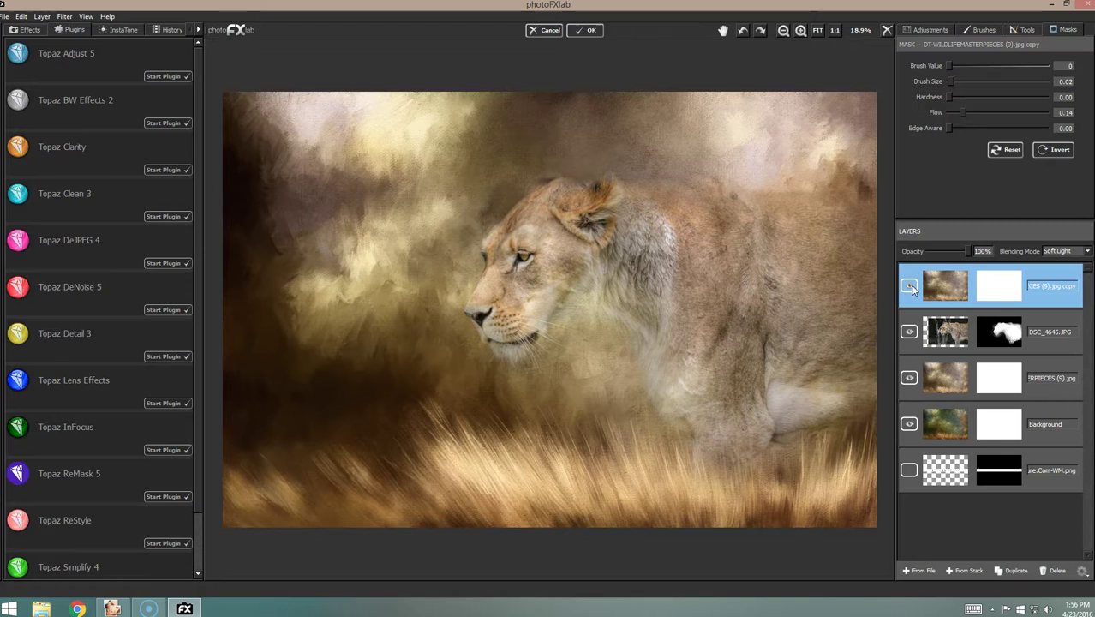
click(910, 284)
Step: Try lower opacities on the texture copy, ending at 44%, and compare the image with and without it
drag(972, 251, 921, 255)
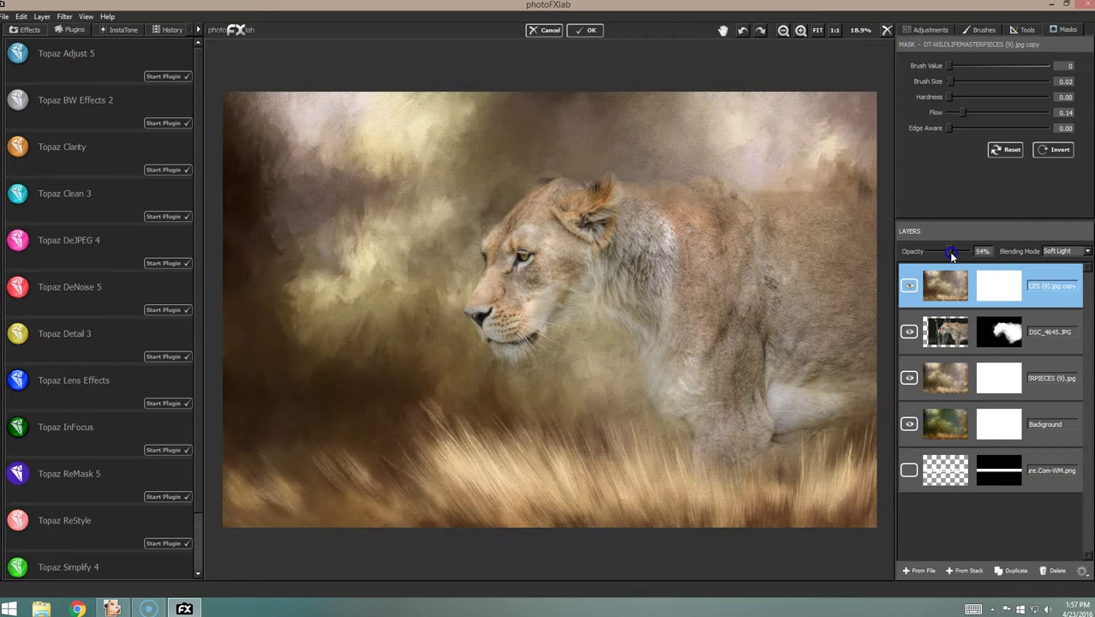
drag(957, 250, 954, 250)
drag(952, 250, 934, 255)
click(909, 285)
click(910, 286)
click(910, 287)
click(911, 287)
click(910, 288)
click(910, 288)
click(910, 288)
mouse_move(939, 257)
mouse_down()
mouse_move(969, 256)
mouse_move(914, 252)
mouse_move(946, 254)
mouse_up()
click(910, 286)
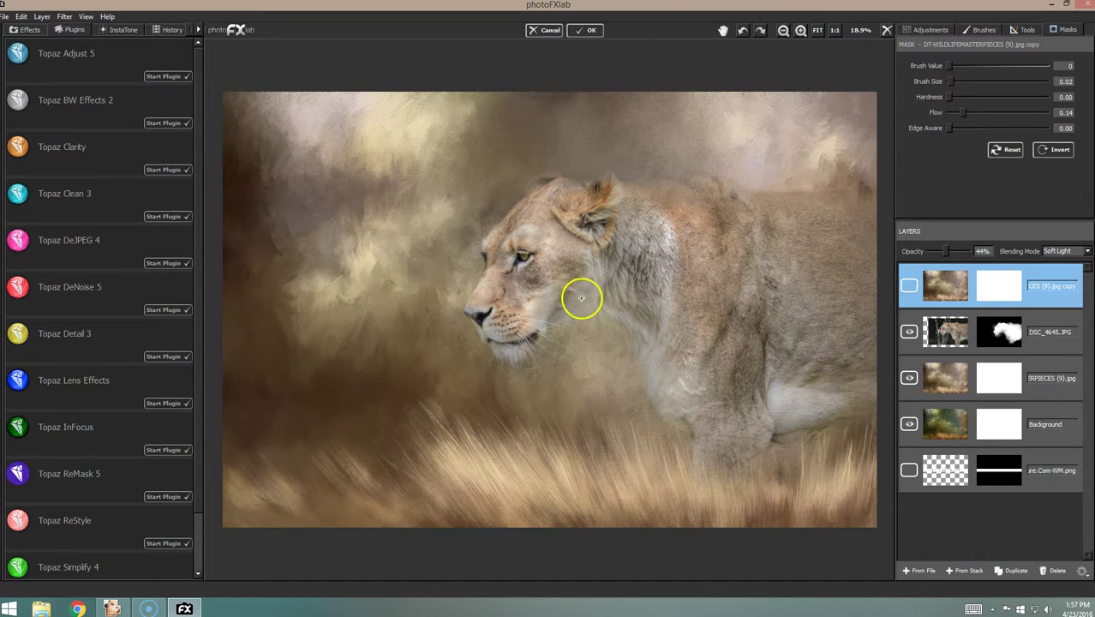
click(907, 288)
Step: Reduce the texture copy's opacity to 30% and check its effect by hiding and showing it
mouse_move(947, 251)
mouse_down()
mouse_move(926, 260)
mouse_move(938, 260)
mouse_up()
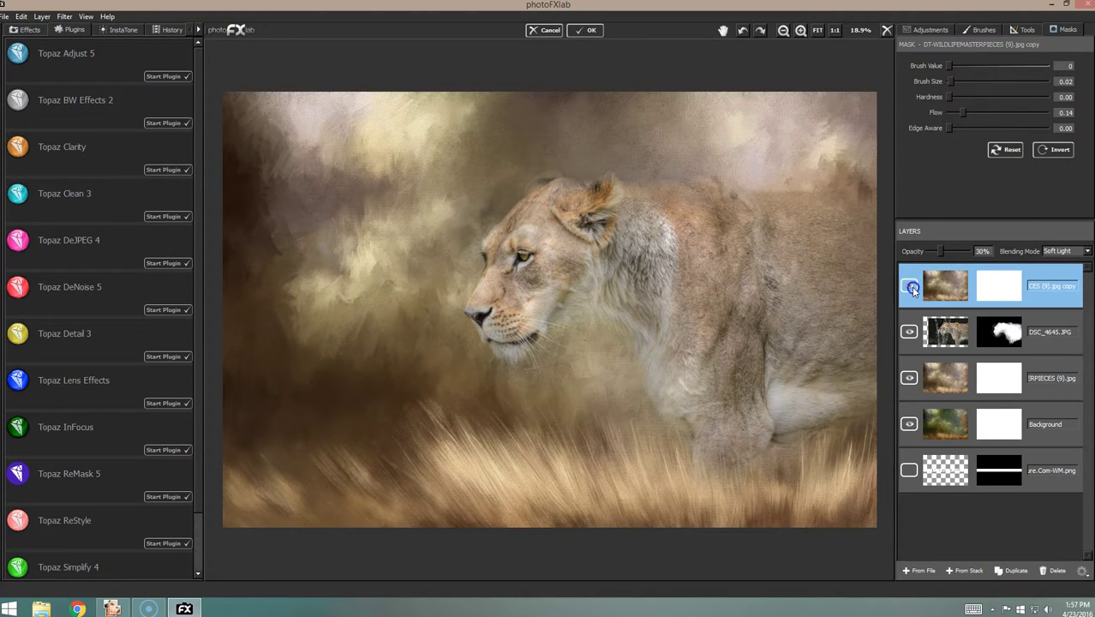
click(969, 283)
click(949, 293)
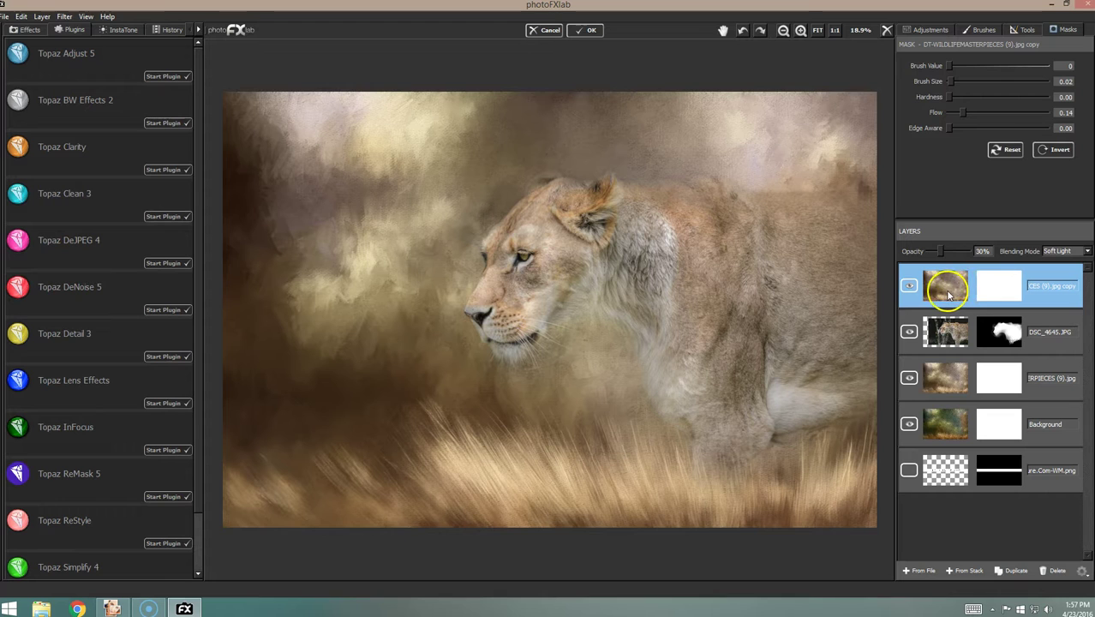
click(910, 286)
click(909, 287)
click(909, 286)
click(909, 286)
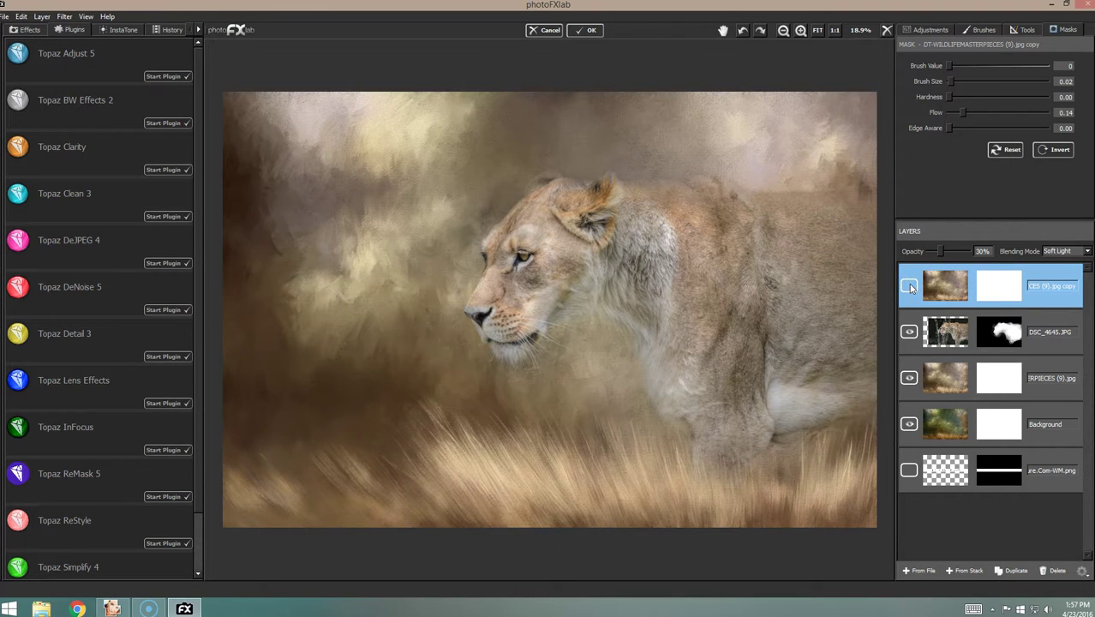
click(910, 286)
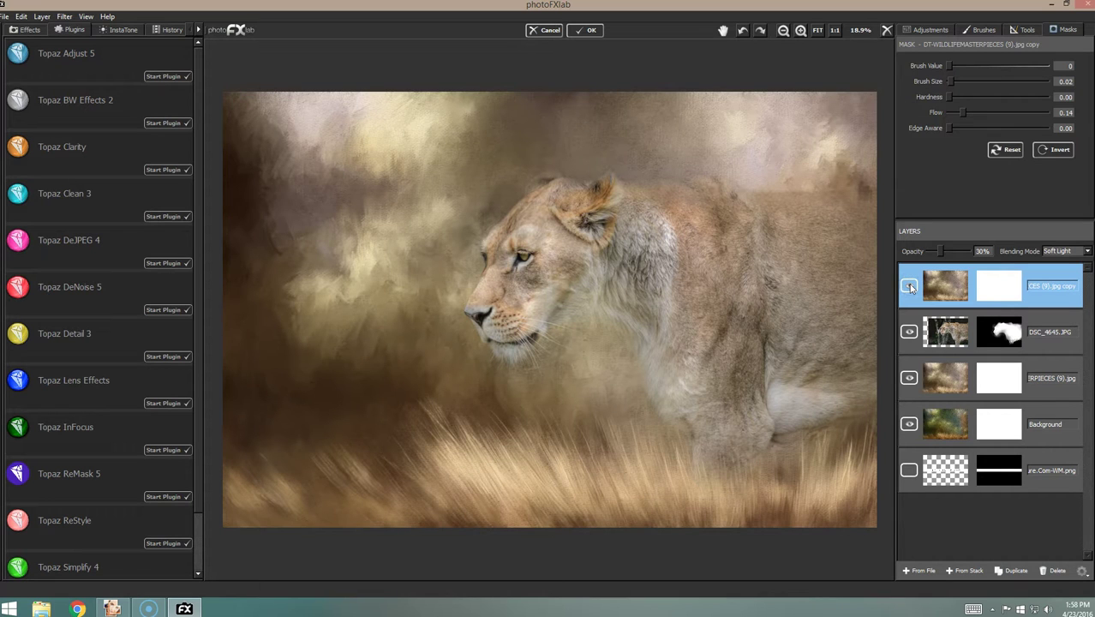
click(909, 286)
click(909, 286)
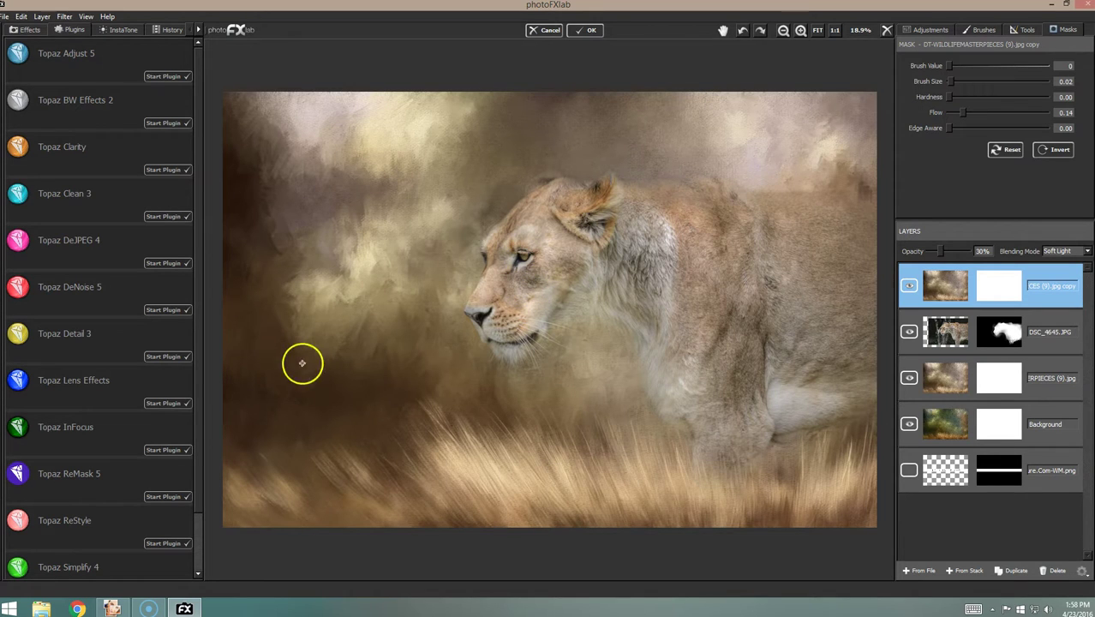
Step: Examine how the texture copy affects the grass, the sky and the lioness by switching its visibility repeatedly
click(914, 290)
click(915, 287)
click(914, 287)
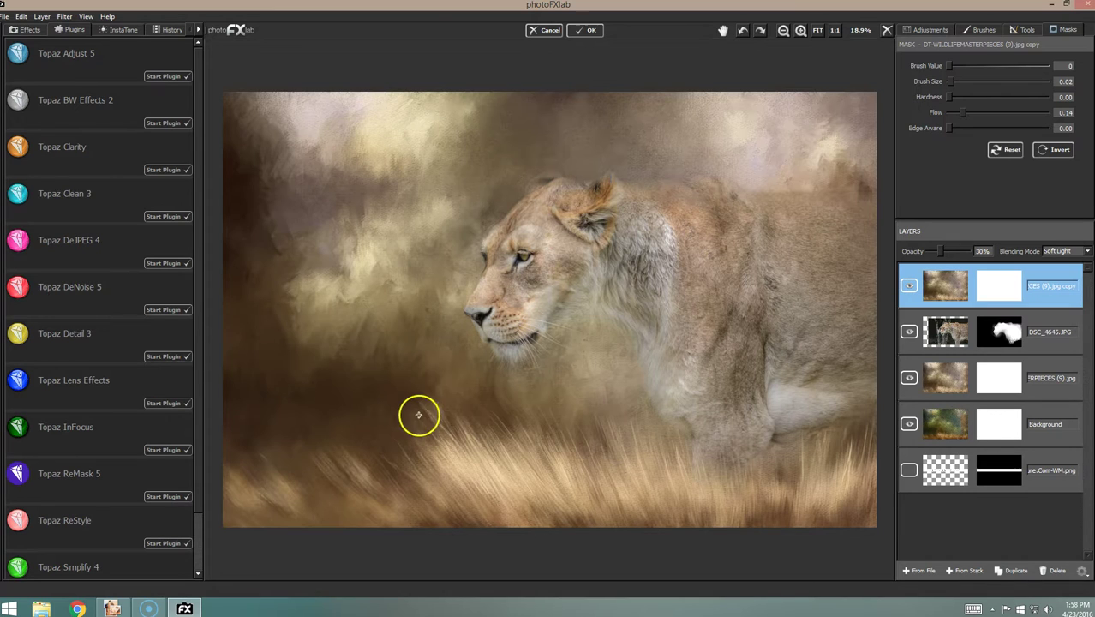
click(911, 289)
click(911, 290)
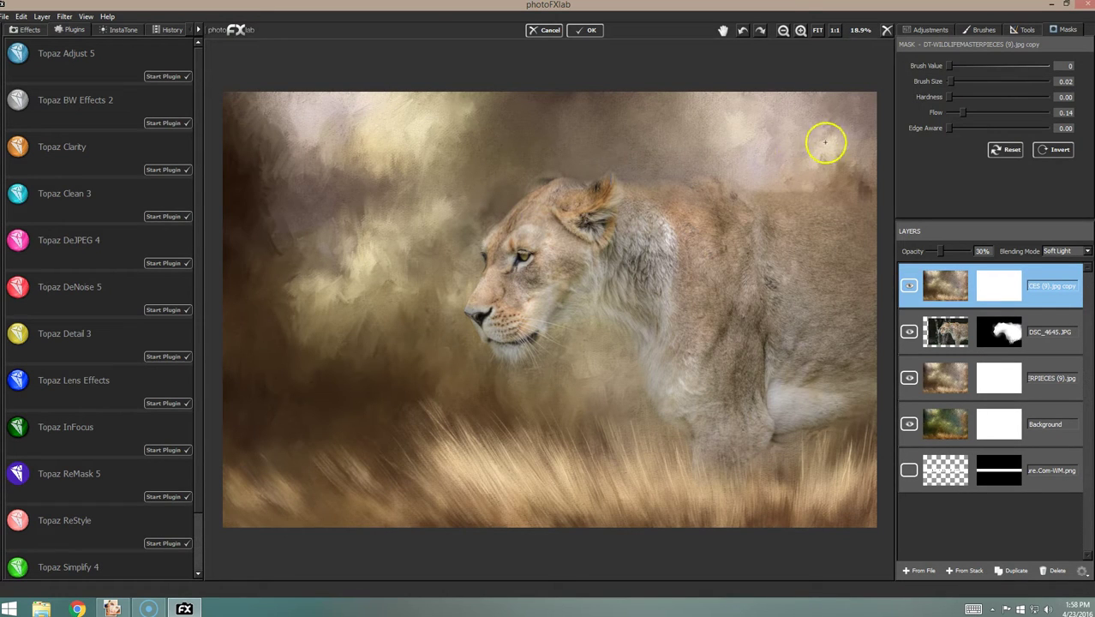
click(909, 289)
click(909, 288)
click(910, 288)
click(909, 288)
click(909, 288)
click(909, 288)
click(910, 288)
click(909, 288)
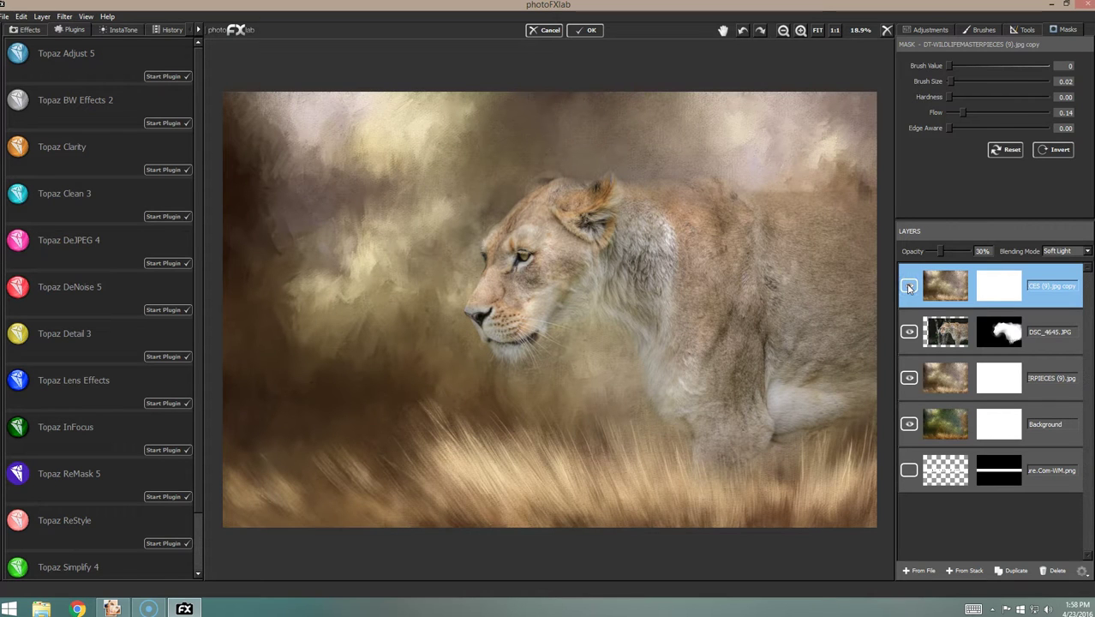
click(909, 288)
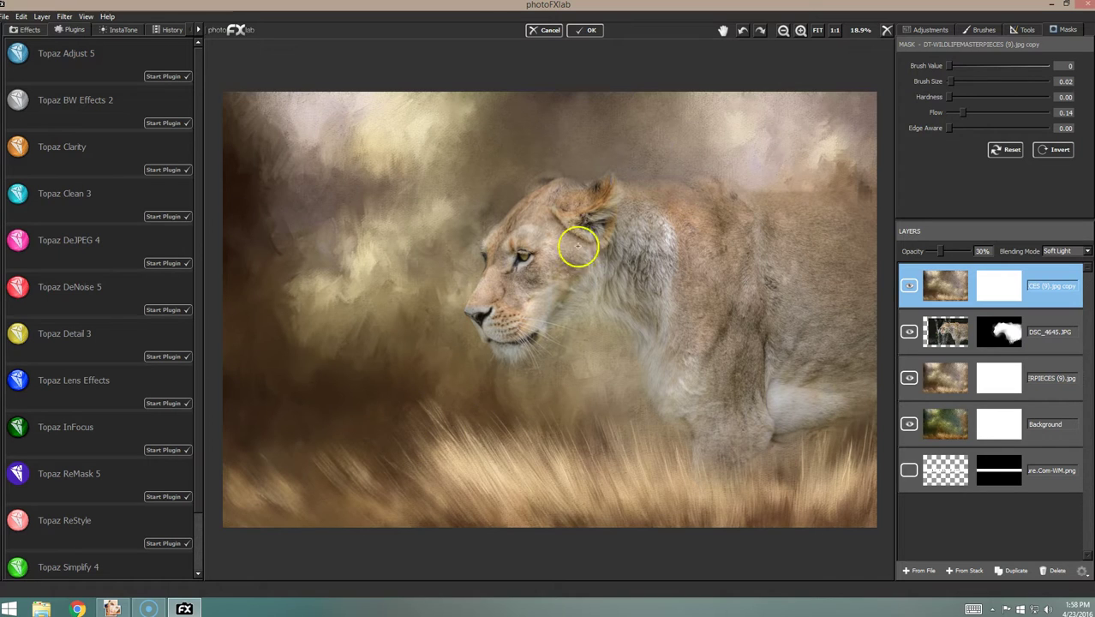
Step: Examine the whole composite at reduced size, down to 6.2%, and return to the larger 18.9% view
click(783, 31)
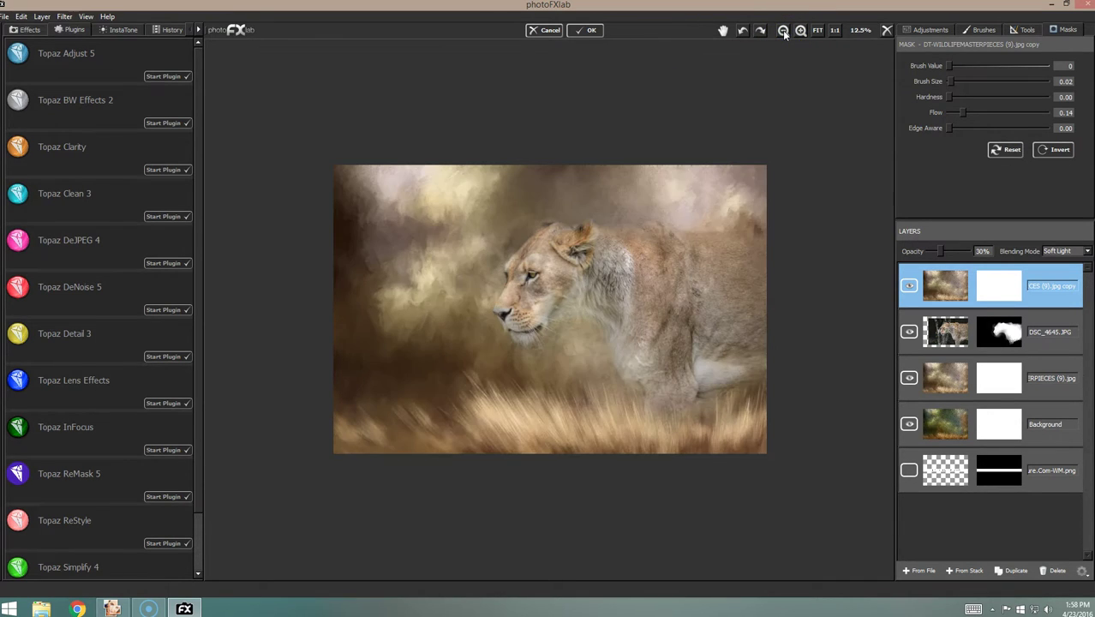
click(784, 31)
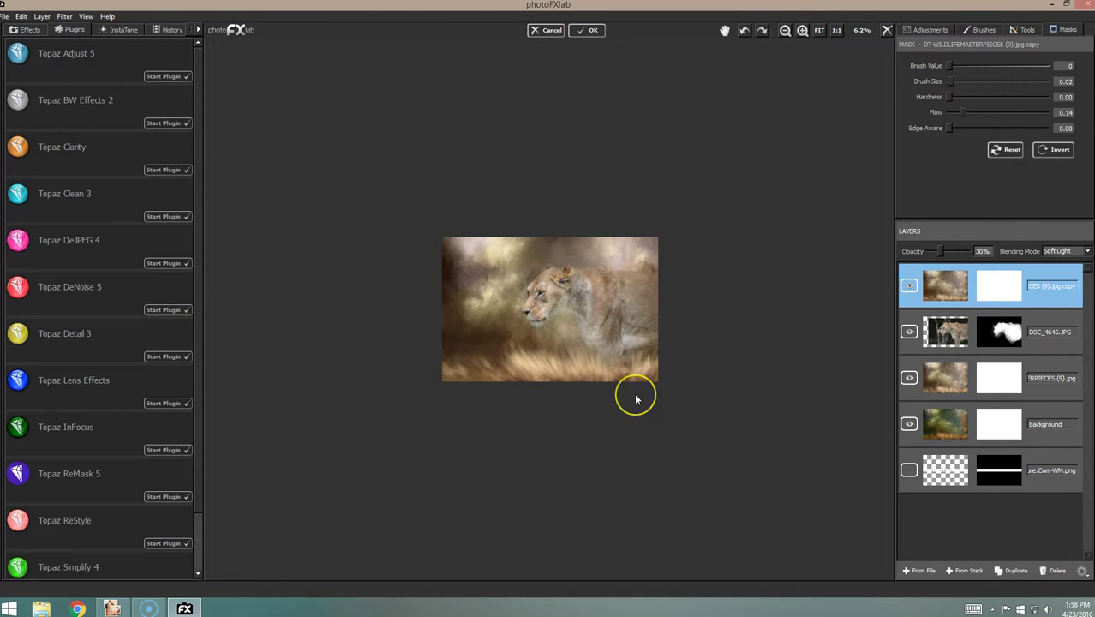
scroll(635, 394, up, 5)
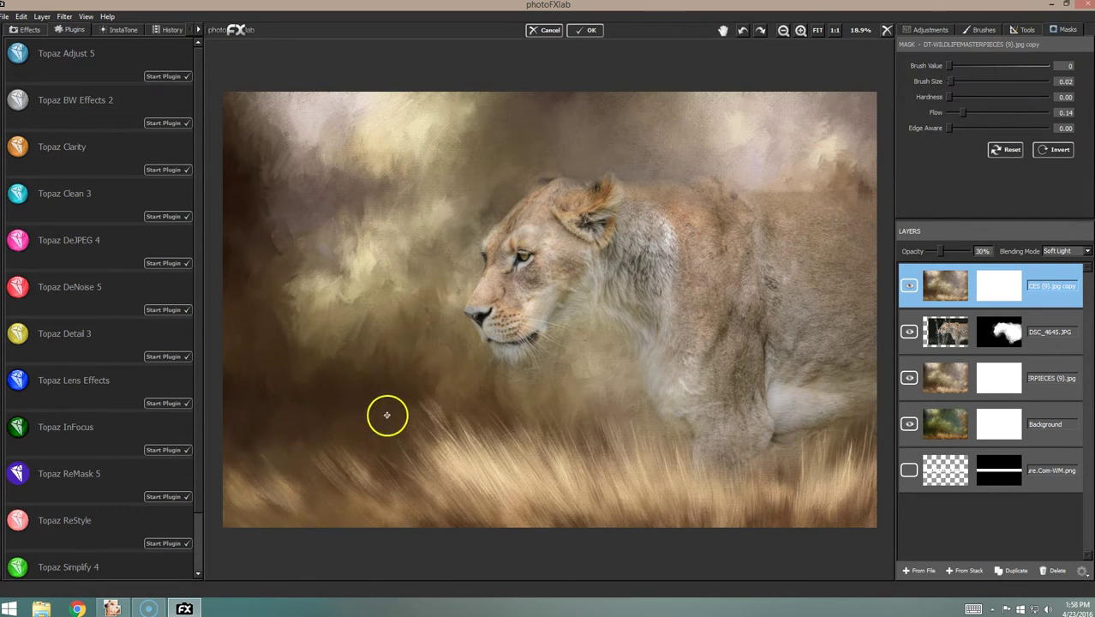
Step: Mask the texture copy off the left background using a brush with value 0, size 0.69 and flow 1.00
click(967, 115)
drag(1008, 84, 1016, 84)
drag(252, 154, 249, 147)
mouse_move(241, 227)
mouse_down()
mouse_move(250, 409)
mouse_move(314, 407)
mouse_move(373, 384)
mouse_move(239, 395)
mouse_move(244, 372)
mouse_move(301, 339)
mouse_move(332, 343)
mouse_move(241, 244)
mouse_move(240, 131)
mouse_move(236, 226)
mouse_move(311, 389)
mouse_move(337, 380)
mouse_up()
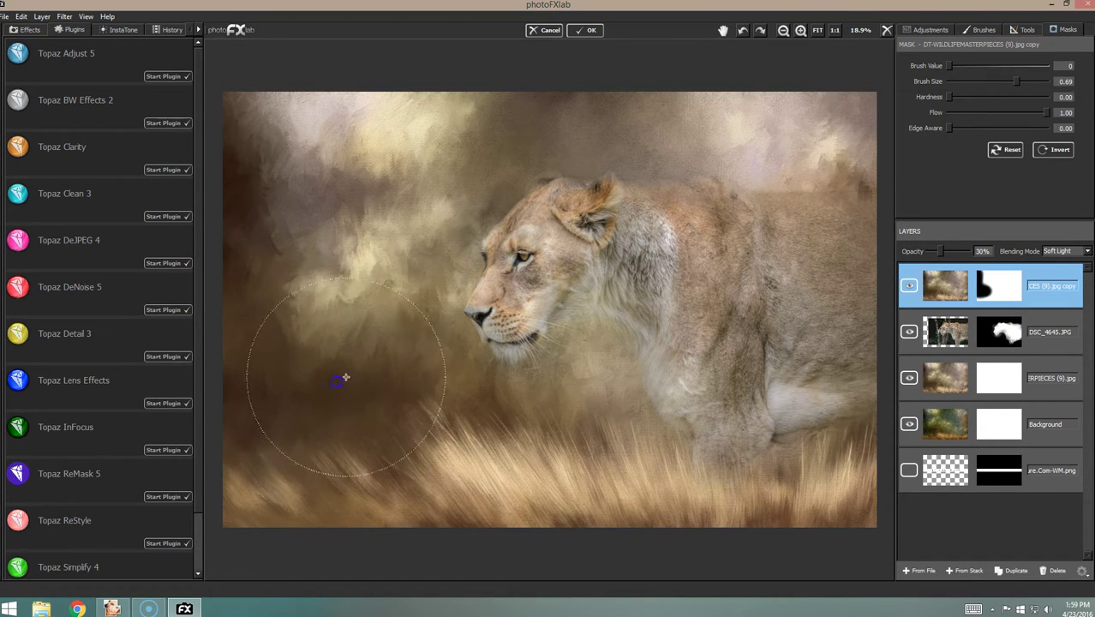
click(912, 285)
Step: Raise the texture copy's opacity to 49% and compare the image with the copy hidden and shown
click(941, 254)
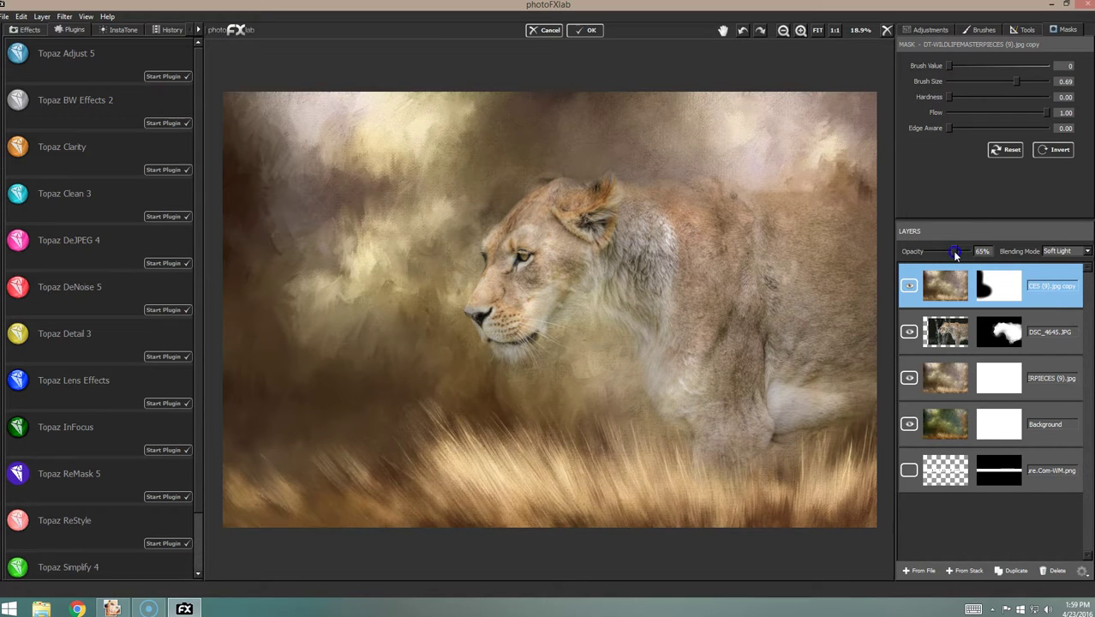
mouse_move(946, 253)
mouse_down()
mouse_move(967, 254)
mouse_move(949, 255)
mouse_up()
click(911, 285)
click(912, 285)
click(915, 287)
click(914, 285)
click(912, 286)
click(912, 287)
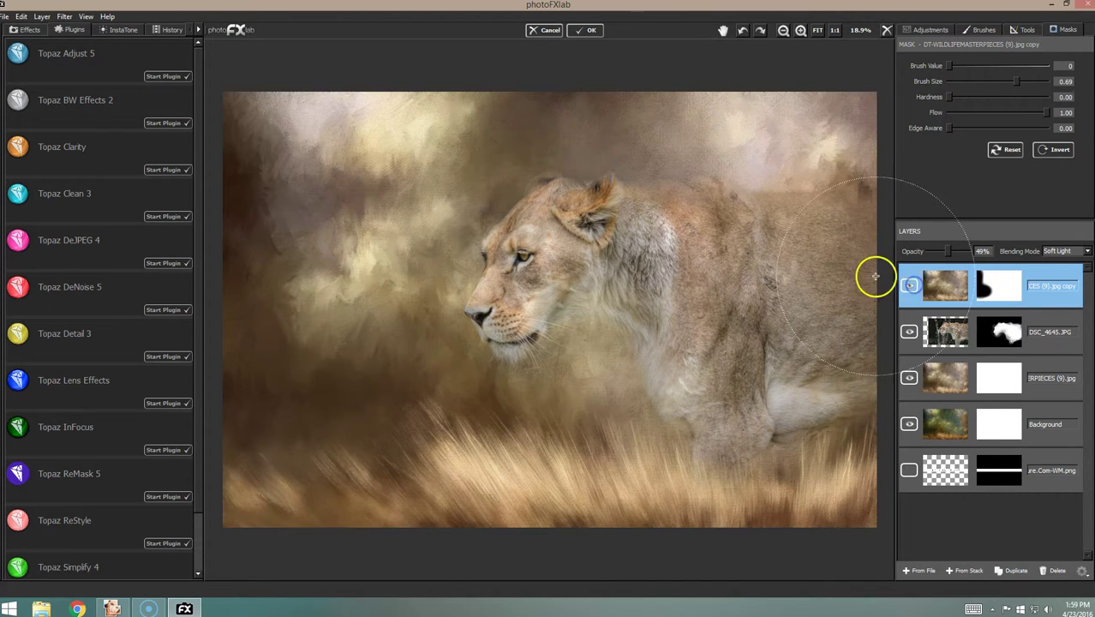
Step: Extend the texture copy's mask over the grass and background in the image's lower-left area at full brush flow
mouse_move(296, 449)
mouse_down()
mouse_move(289, 401)
mouse_move(247, 329)
mouse_move(339, 410)
mouse_up()
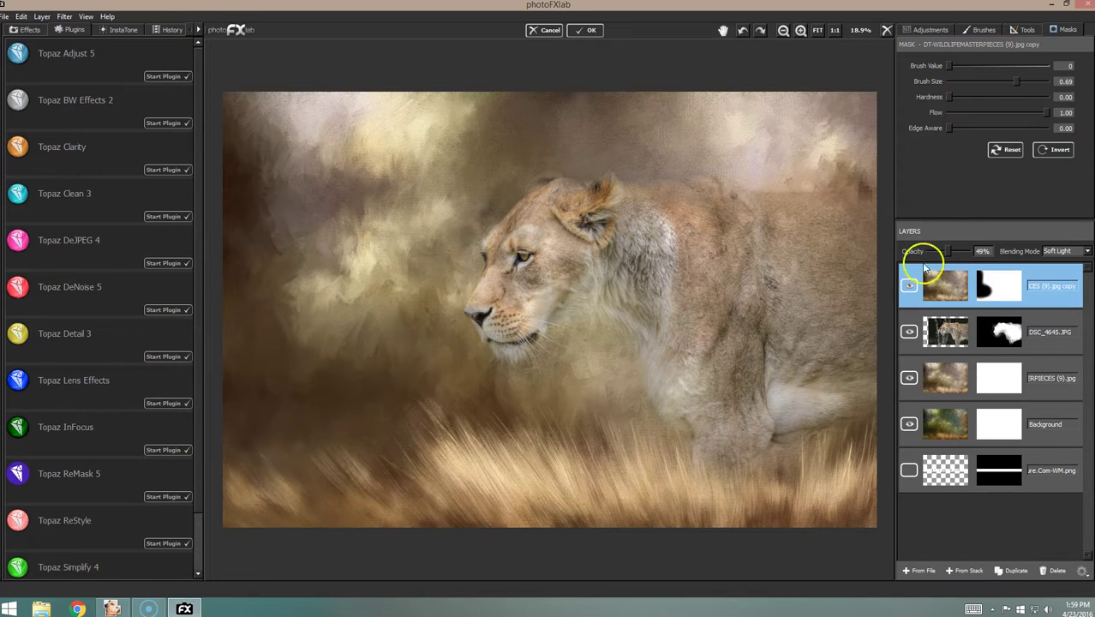
click(912, 286)
click(912, 286)
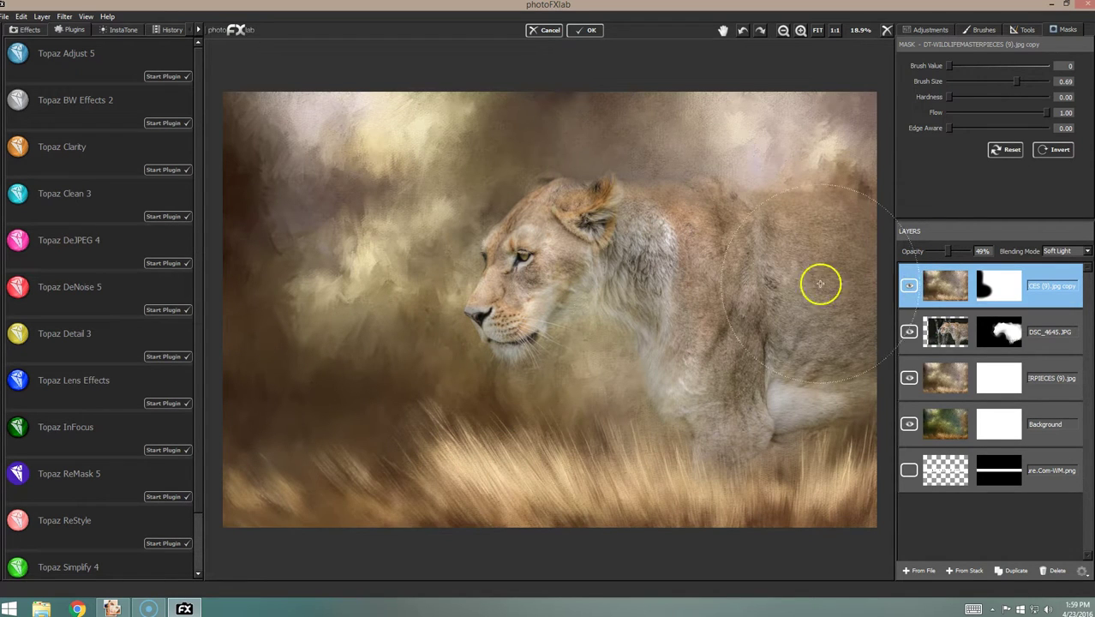
mouse_move(258, 519)
mouse_down()
mouse_move(353, 504)
mouse_move(306, 474)
mouse_move(374, 490)
mouse_move(389, 475)
mouse_move(431, 519)
mouse_move(466, 525)
mouse_move(414, 458)
mouse_move(424, 470)
mouse_move(392, 455)
mouse_move(452, 421)
mouse_move(388, 411)
mouse_move(343, 378)
mouse_move(344, 349)
mouse_move(552, 247)
mouse_up()
Step: Soften the mask's edge across the image's left side with brush flow 0.34 and compare before and after
click(988, 112)
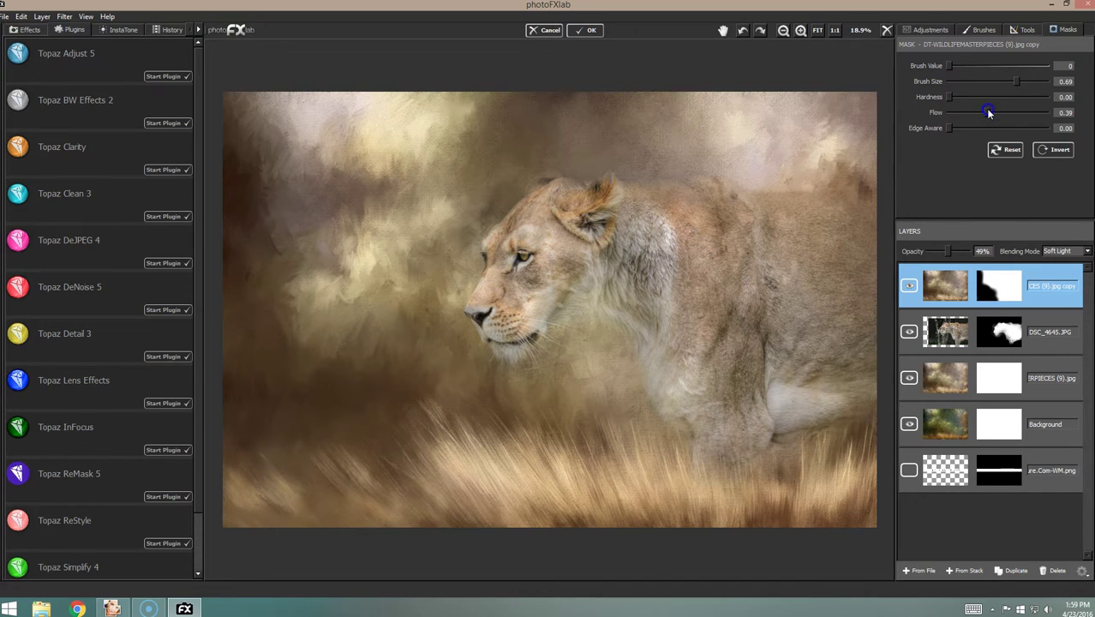
mouse_move(326, 294)
mouse_down()
mouse_move(362, 331)
mouse_move(378, 331)
mouse_move(313, 247)
mouse_move(333, 224)
mouse_move(379, 262)
mouse_move(421, 396)
mouse_move(511, 484)
mouse_move(568, 495)
mouse_move(728, 278)
mouse_move(712, 186)
mouse_move(279, 106)
mouse_move(422, 143)
mouse_move(284, 108)
mouse_move(304, 108)
mouse_up()
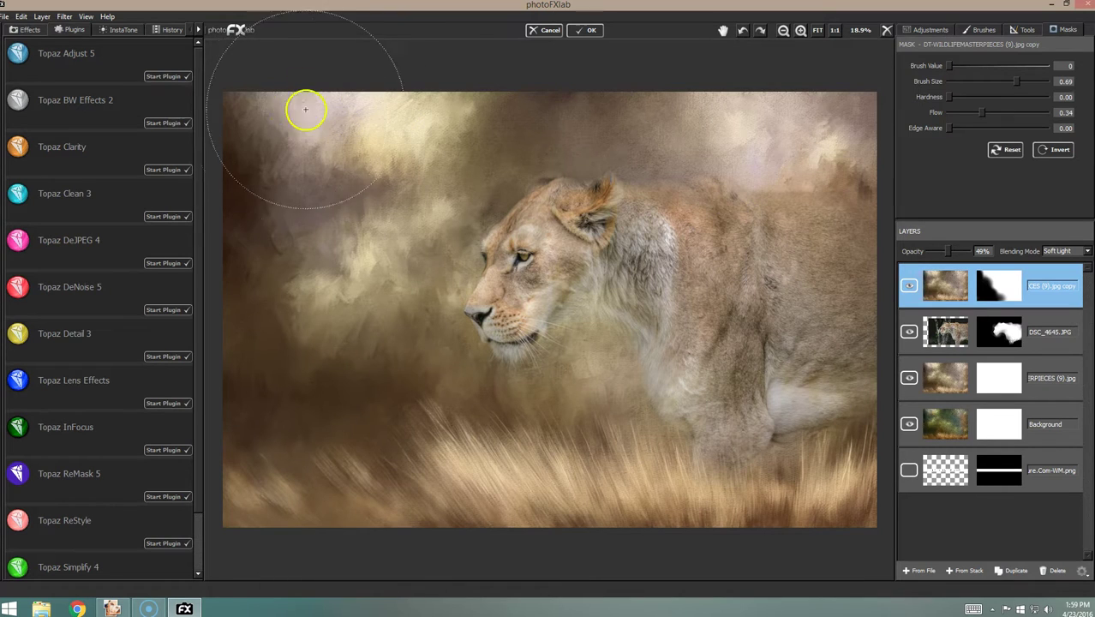
click(917, 288)
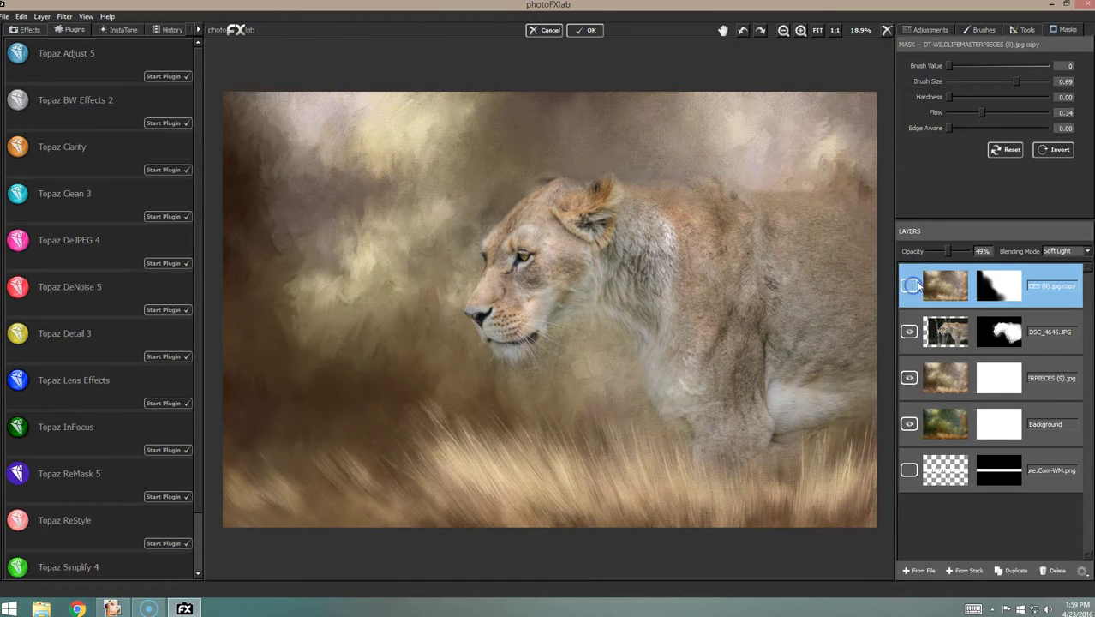
click(917, 288)
click(916, 288)
click(914, 287)
click(915, 288)
click(915, 288)
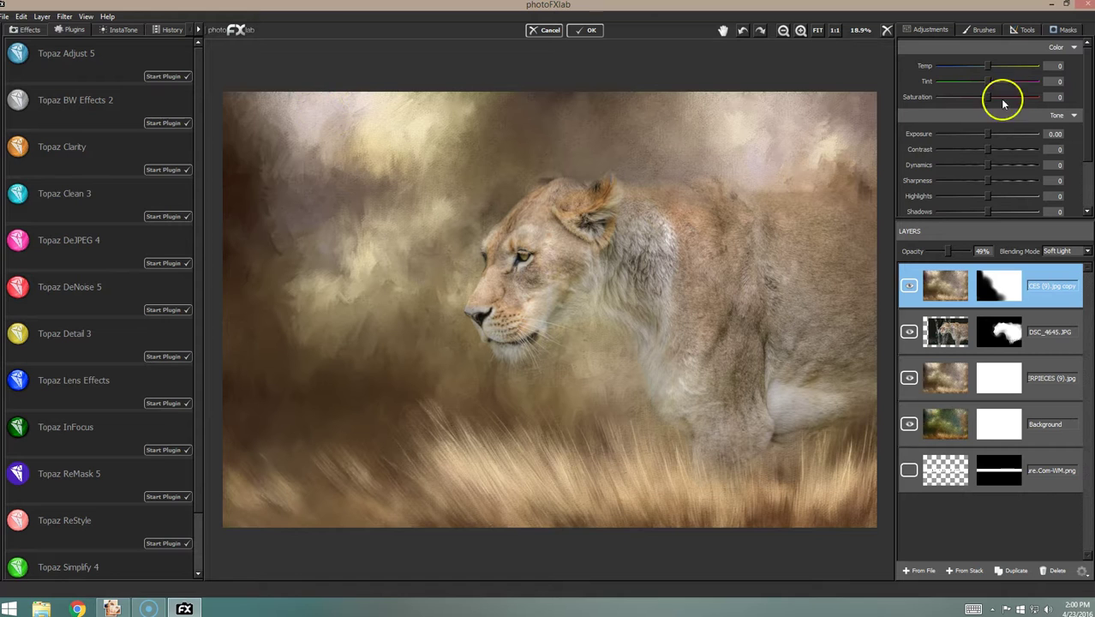
Step: Paint the texture copy's mask along the sky at the image's upper edge and compare with the copy hidden
click(1064, 29)
mouse_move(282, 103)
mouse_down()
mouse_move(342, 110)
mouse_move(377, 105)
mouse_move(313, 103)
mouse_move(416, 103)
mouse_move(308, 102)
mouse_move(542, 85)
mouse_move(553, 101)
mouse_move(619, 98)
mouse_move(579, 92)
mouse_move(608, 92)
mouse_move(559, 98)
mouse_move(815, 108)
mouse_move(761, 132)
mouse_move(823, 137)
mouse_move(834, 132)
mouse_move(766, 120)
mouse_move(840, 120)
mouse_up()
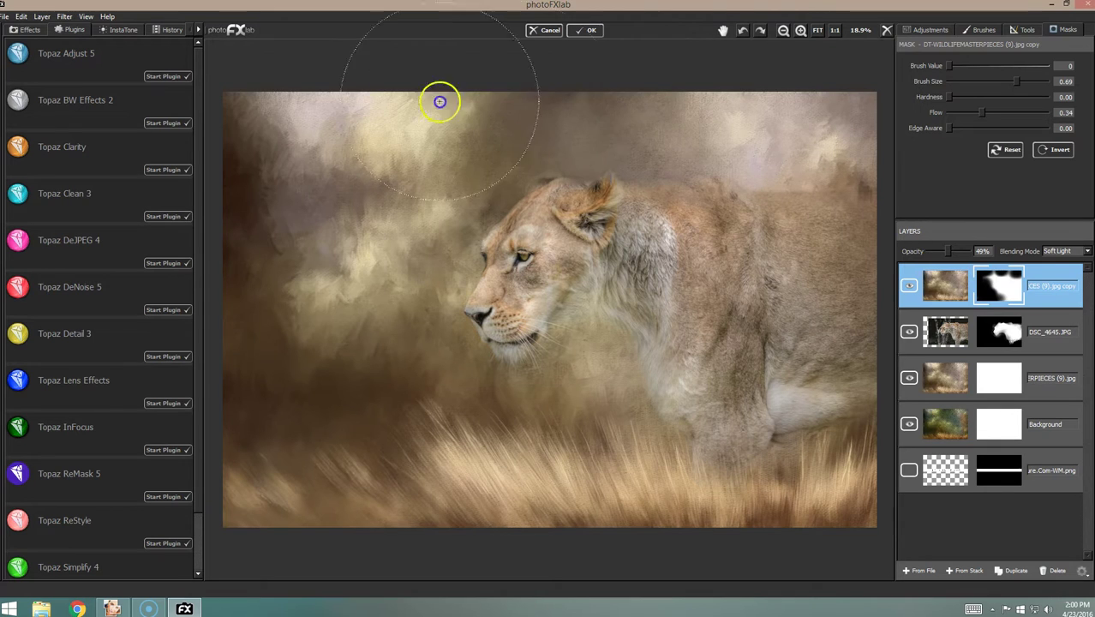
mouse_move(307, 118)
mouse_down()
mouse_move(585, 98)
mouse_move(489, 101)
mouse_move(308, 155)
mouse_move(309, 296)
mouse_move(354, 378)
mouse_move(342, 395)
mouse_move(351, 446)
mouse_move(582, 503)
mouse_move(737, 492)
mouse_move(536, 477)
mouse_move(477, 360)
mouse_move(471, 321)
mouse_move(478, 336)
mouse_move(461, 343)
mouse_move(337, 120)
mouse_move(249, 330)
mouse_move(362, 384)
mouse_move(370, 231)
mouse_move(671, 112)
mouse_move(818, 142)
mouse_up()
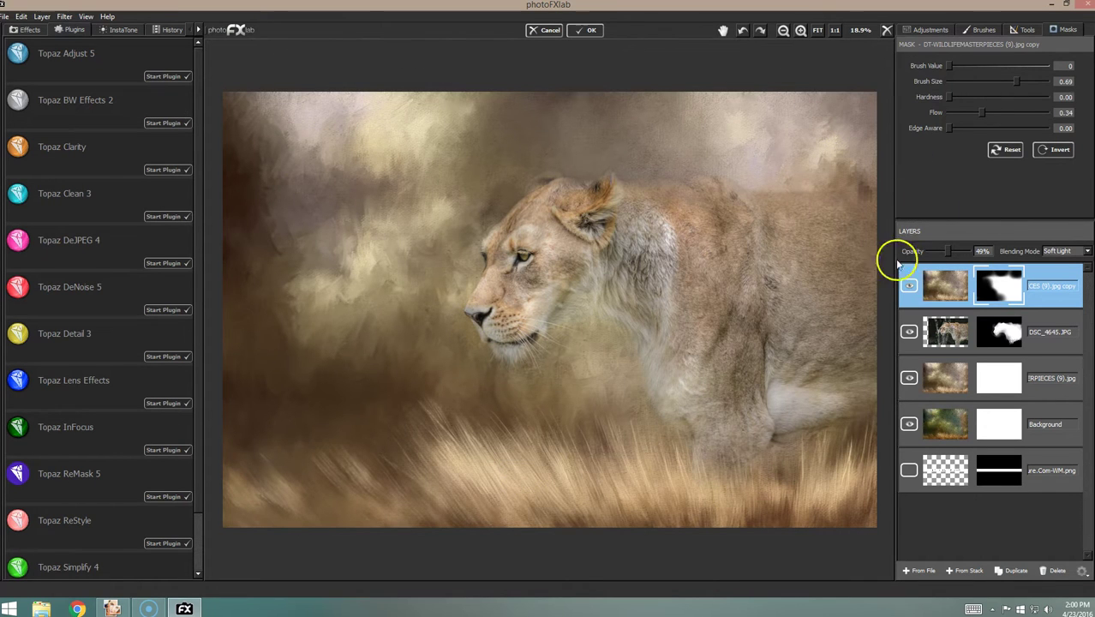
click(911, 288)
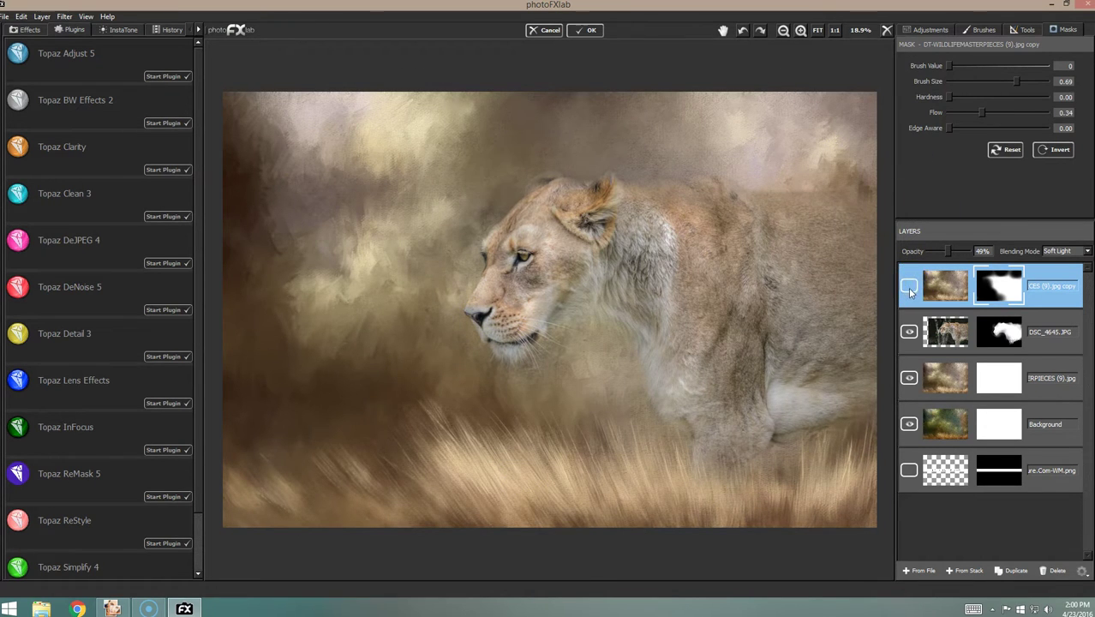
click(911, 288)
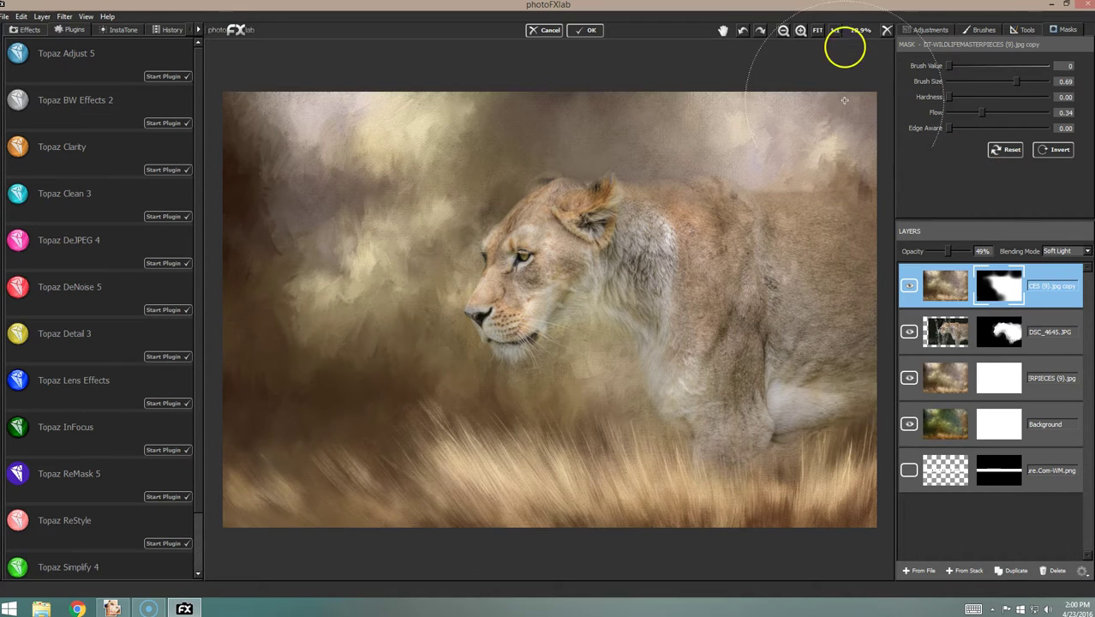
click(783, 31)
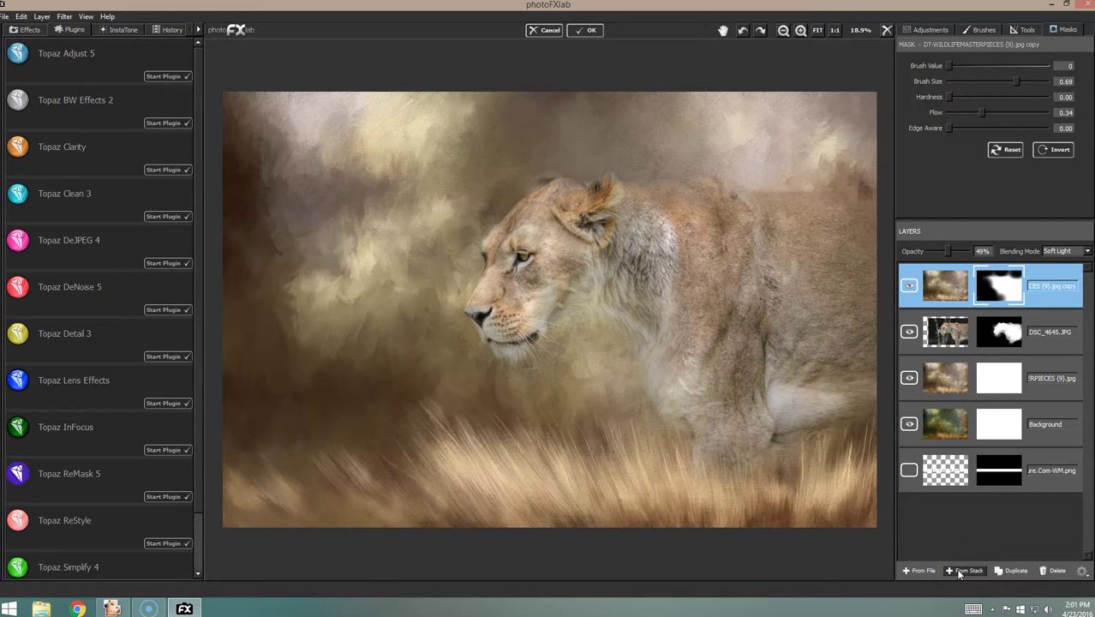
Step: Hide the green Background layer and delete it from the layer stack
click(966, 571)
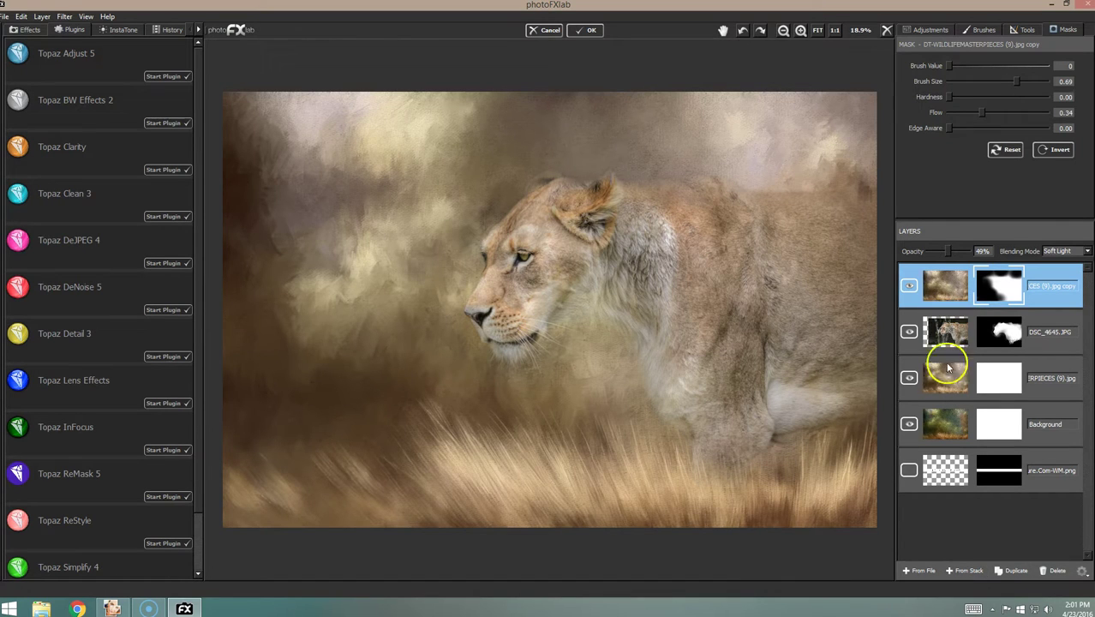
click(910, 426)
click(1042, 415)
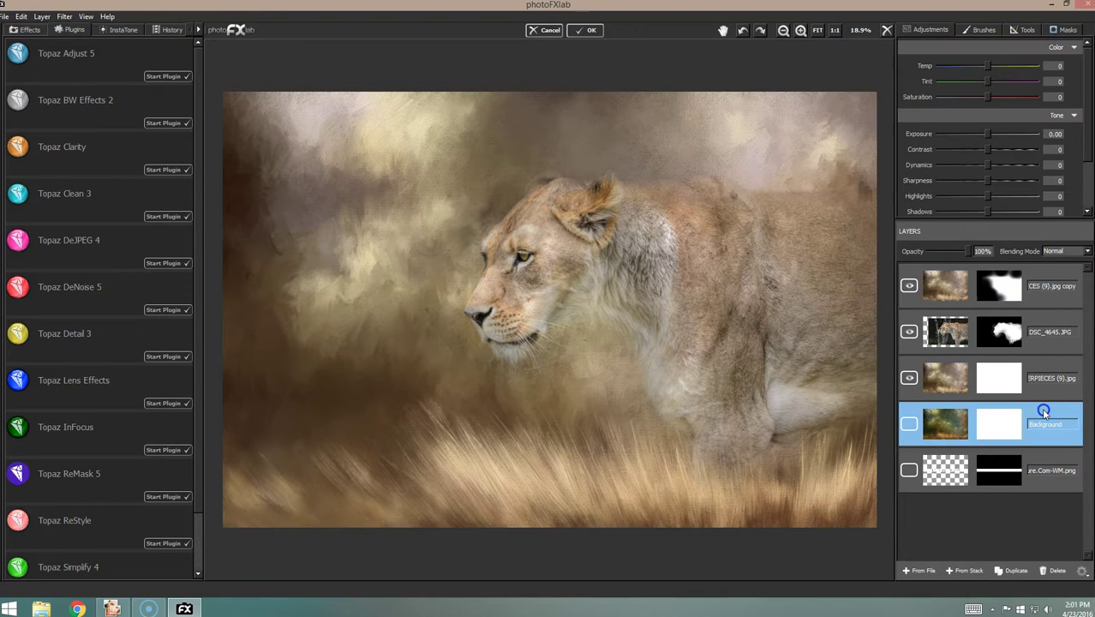
click(1056, 570)
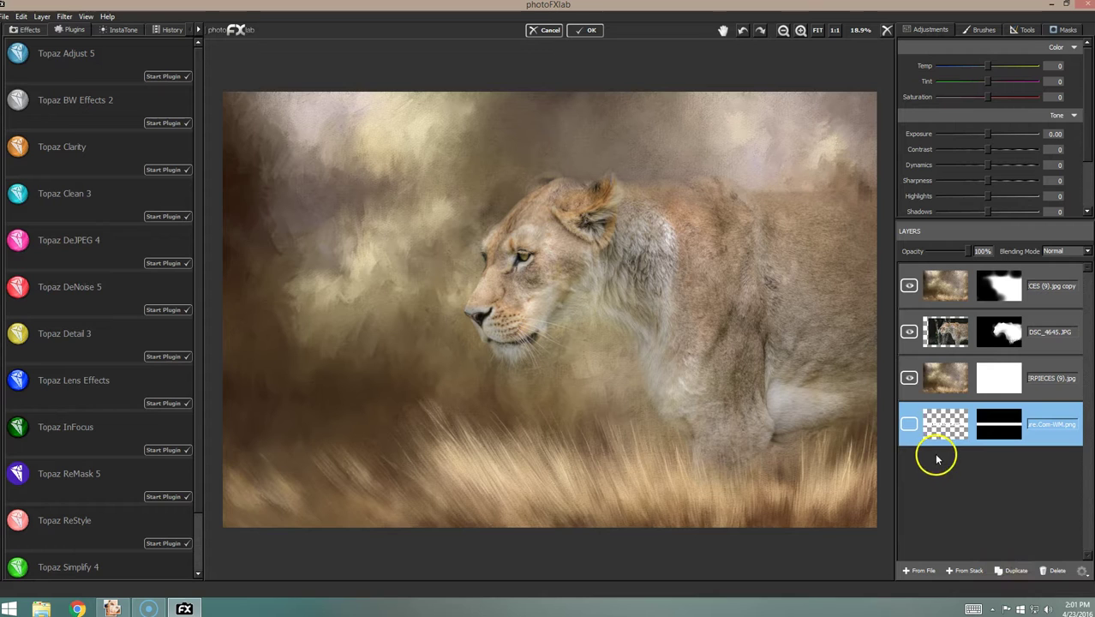
Step: Create a merged layer from the stack above the texture copy
click(1059, 282)
click(969, 570)
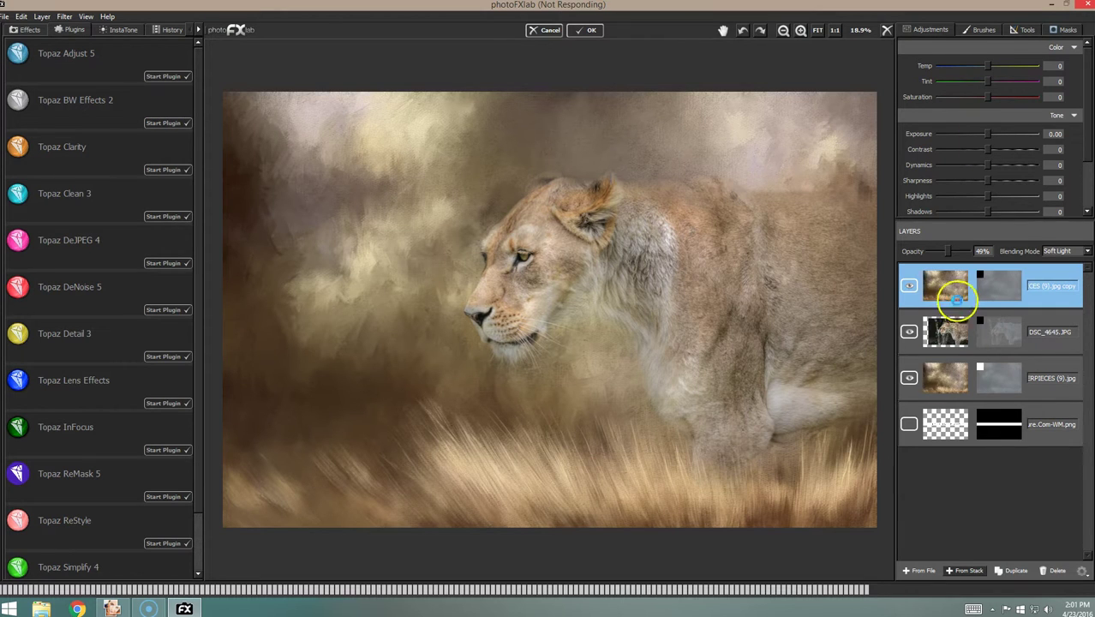
Step: Compare the image with the layer's visibility toggled and duplicate the merged Stamp layer
click(909, 332)
click(909, 332)
click(1020, 571)
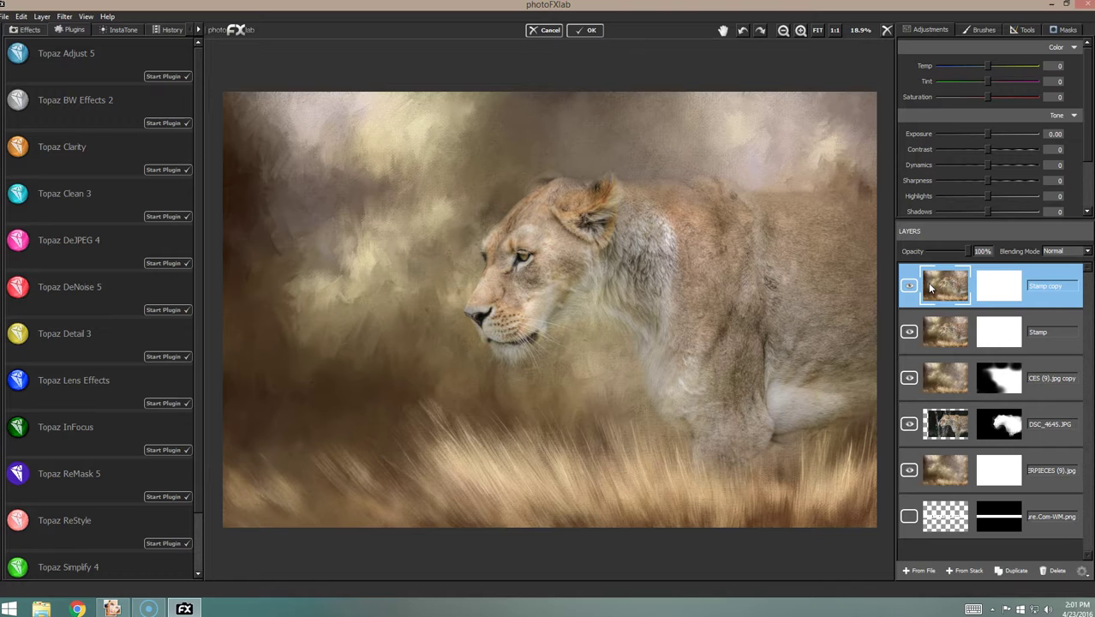
Step: Open the Stamp copy layer in the Topaz Impression filter
click(745, 276)
click(1037, 288)
click(85, 16)
mouse_move(66, 17)
mouse_move(91, 63)
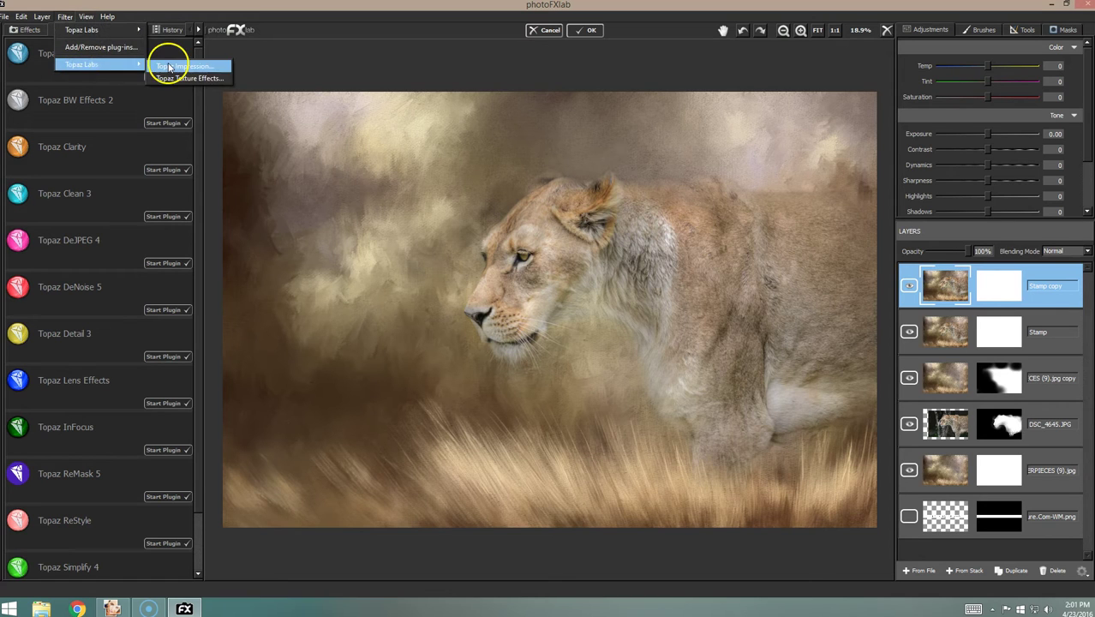
click(168, 65)
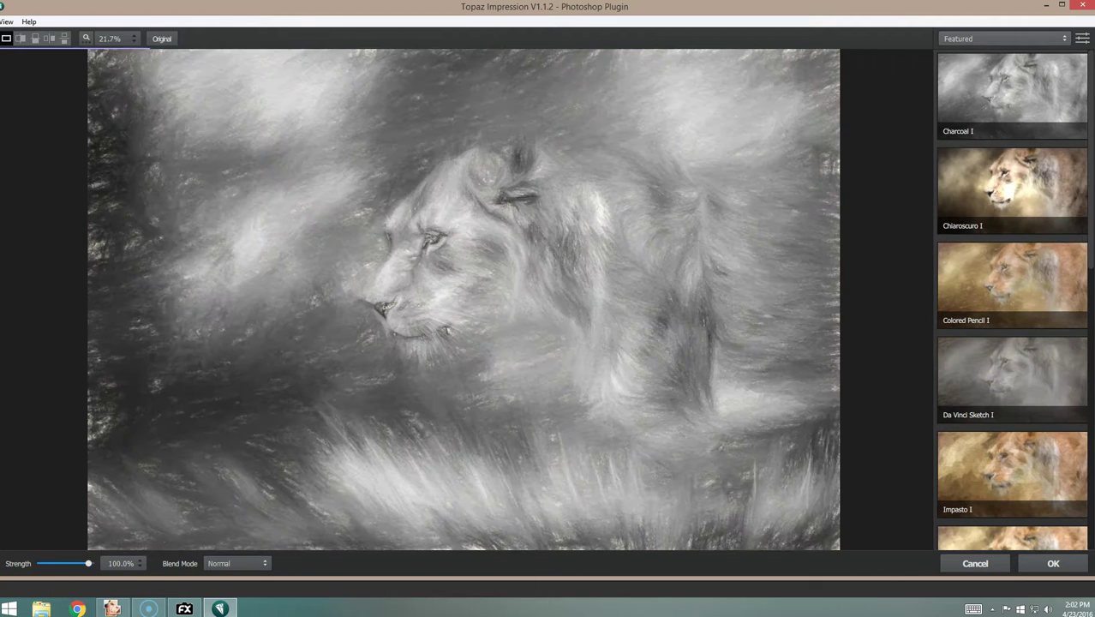
Step: Switch the effect collection to My Presets and browse through its presets
click(993, 39)
click(976, 139)
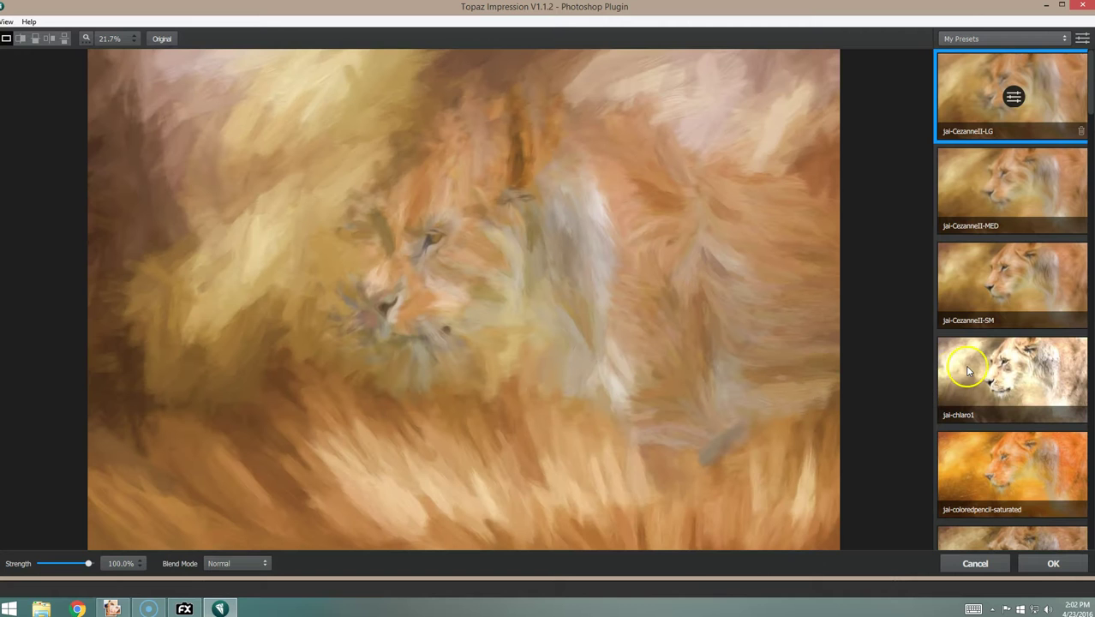
scroll(1005, 409, down, 1)
scroll(1005, 409, down, 5)
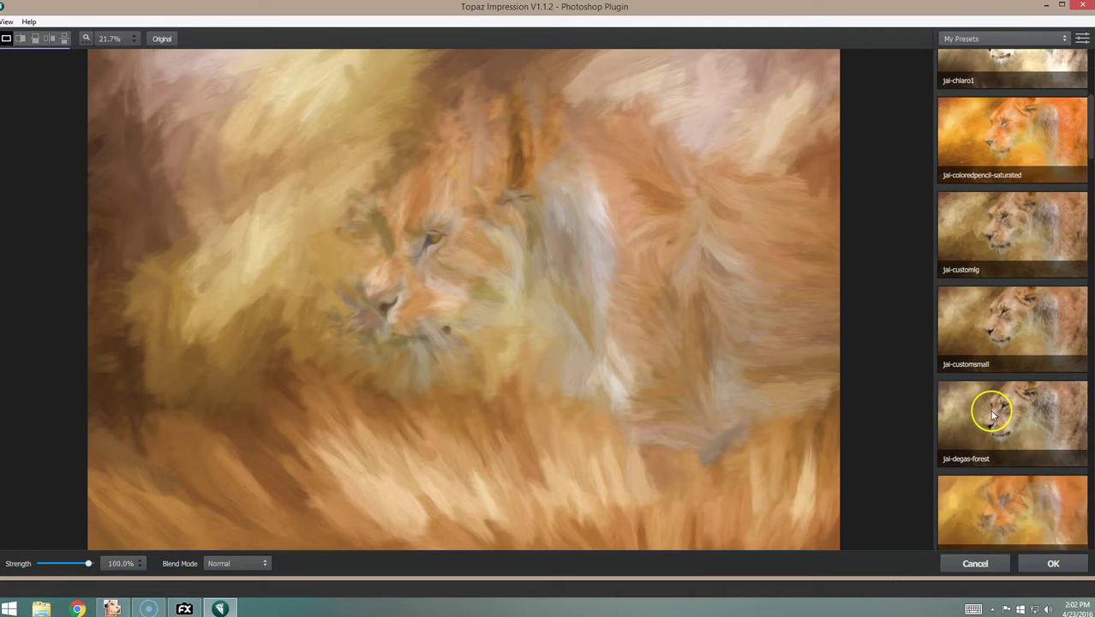
scroll(993, 415, down, 4)
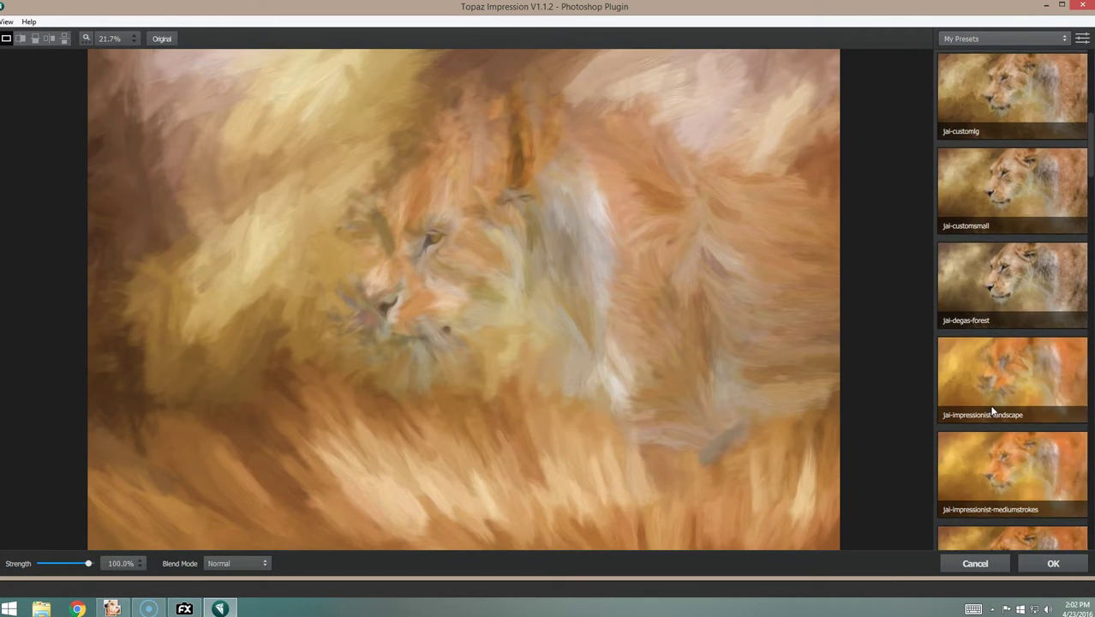
scroll(992, 412, down, 6)
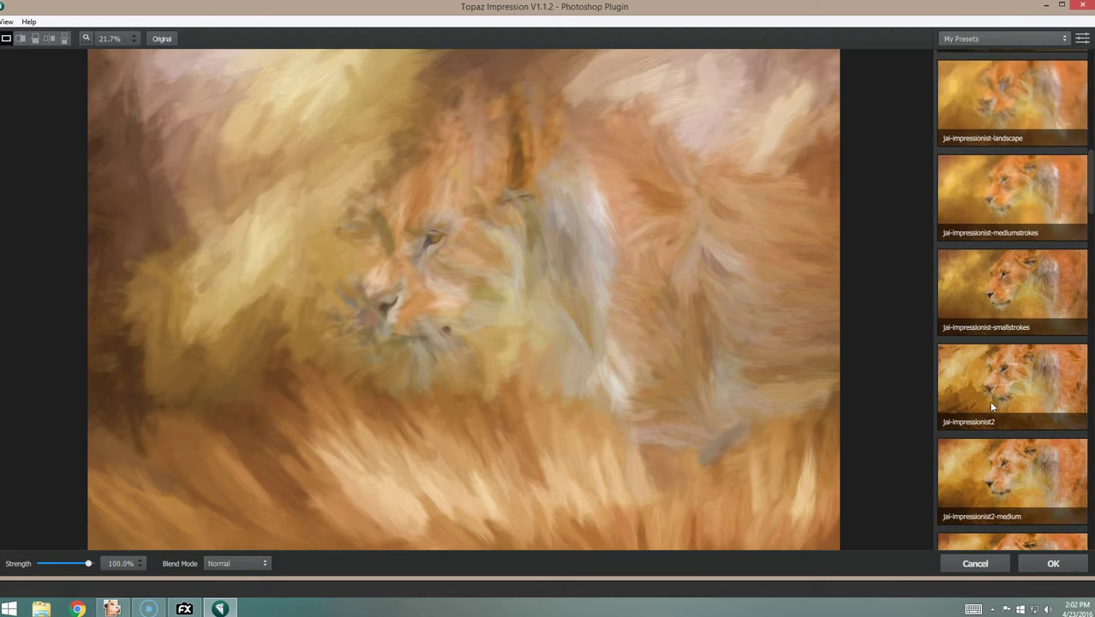
scroll(989, 401, down, 4)
Step: Try the jai-LOSE DETAIL preset at 59% strength and compare it with the original image
click(987, 390)
scroll(990, 411, down, 1)
click(991, 429)
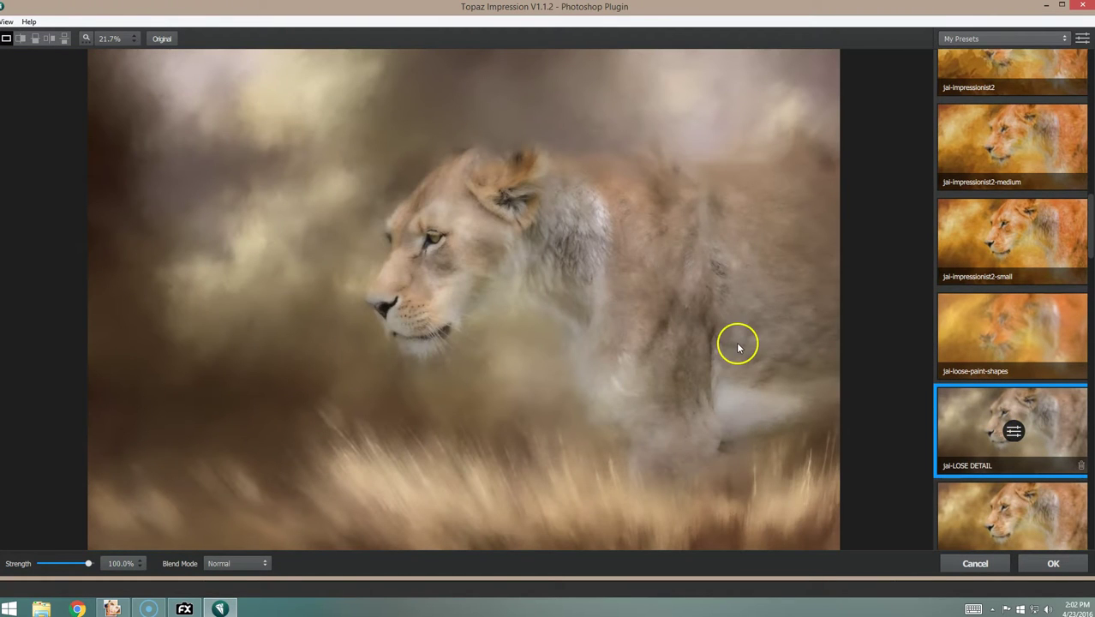
drag(738, 348, 738, 348)
mouse_move(88, 563)
mouse_down()
mouse_move(49, 566)
mouse_move(84, 563)
mouse_move(72, 564)
mouse_up()
drag(540, 426, 561, 418)
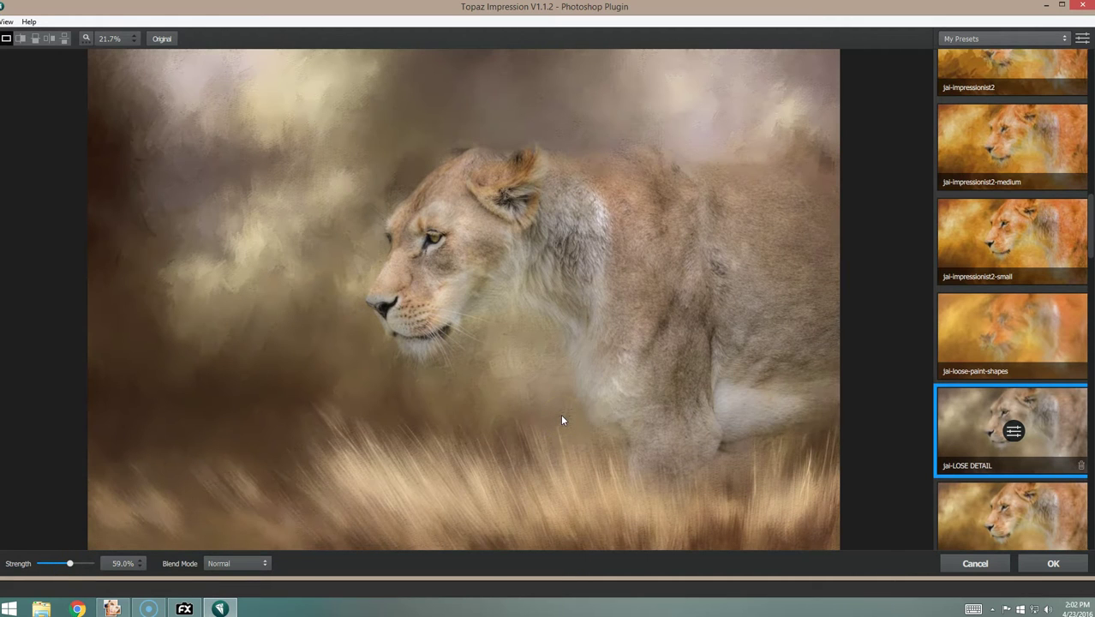
Step: Try the jai-OIL GLAZE LIGHT preset and compare it with the original image
click(999, 512)
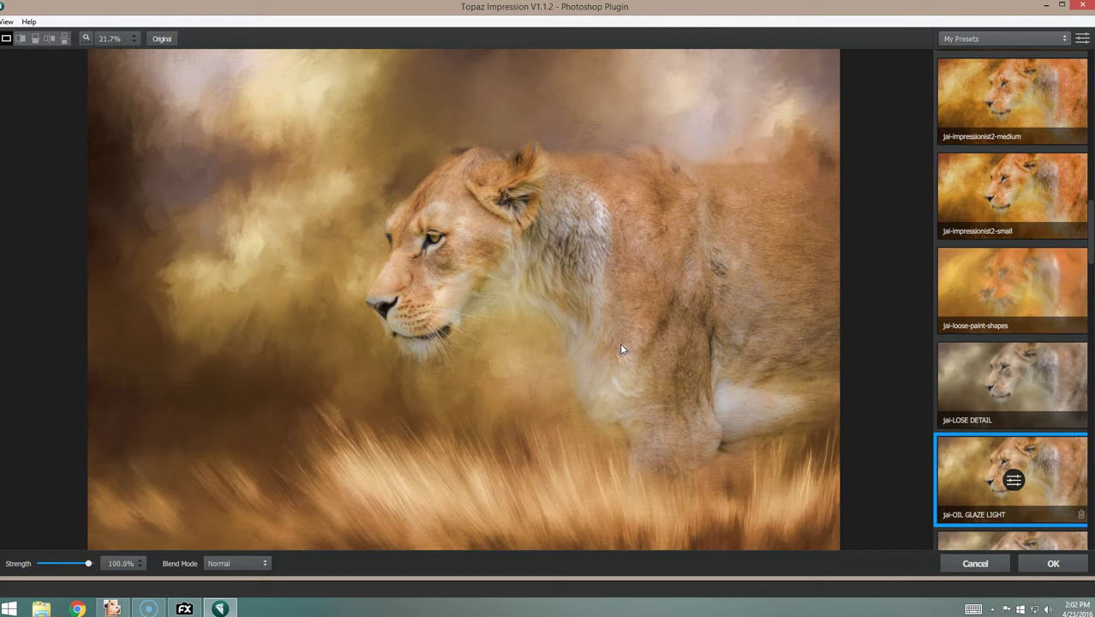
drag(622, 347, 621, 349)
scroll(973, 457, down, 3)
scroll(966, 455, down, 1)
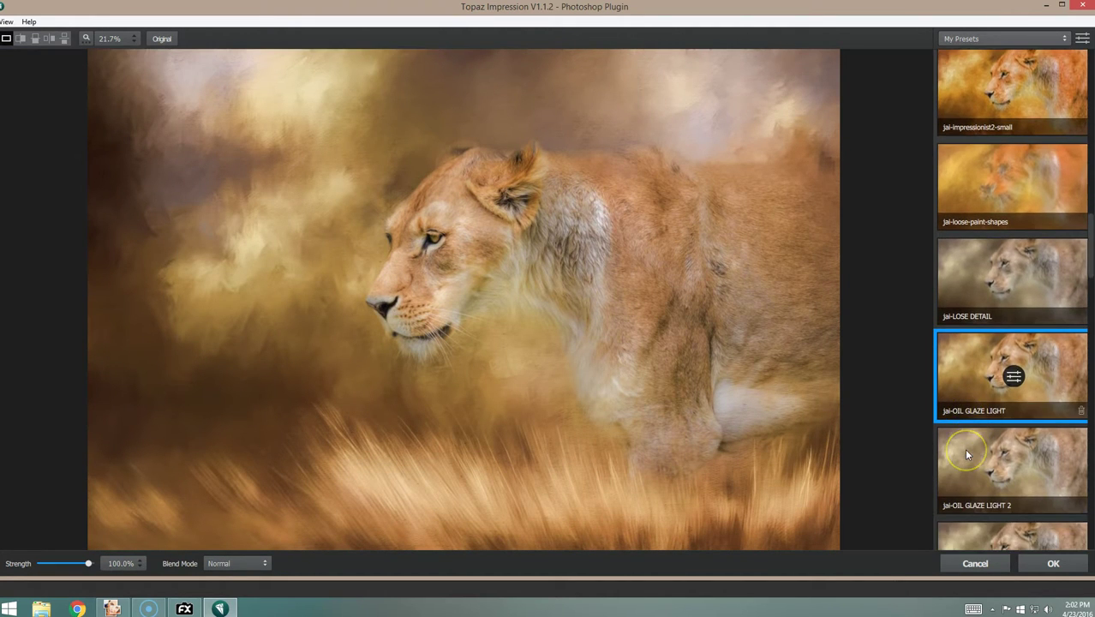
drag(714, 329, 714, 328)
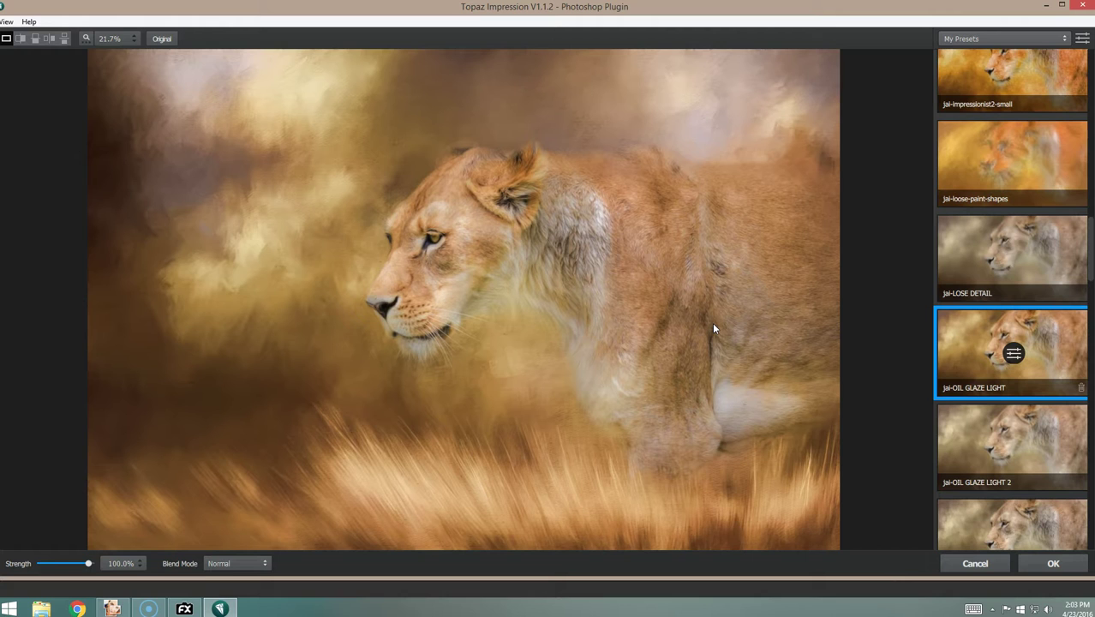
click(983, 38)
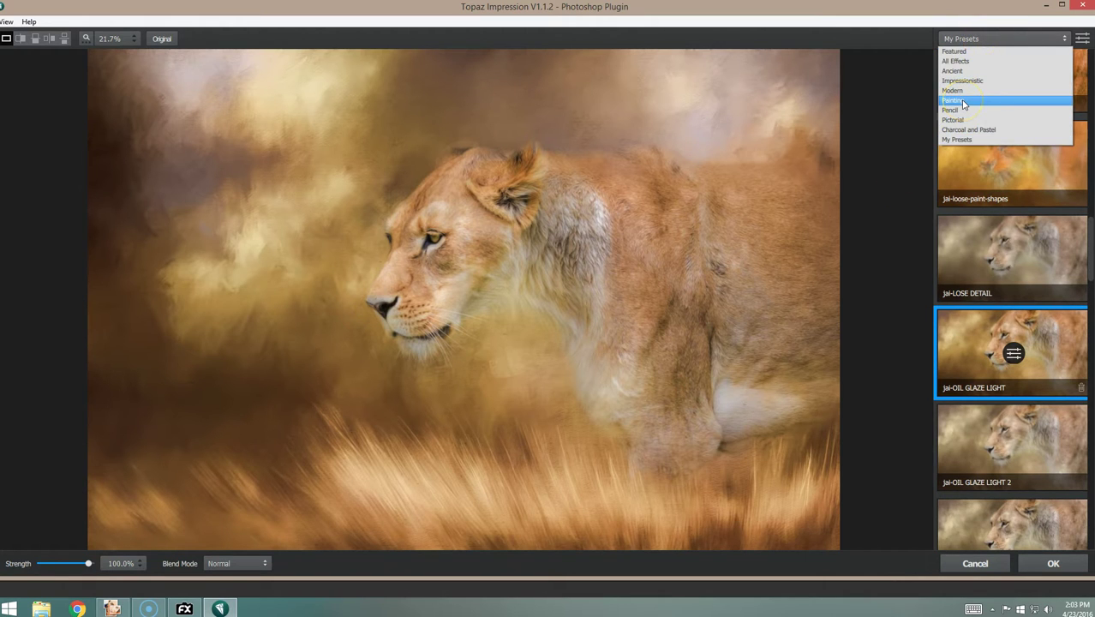
click(910, 190)
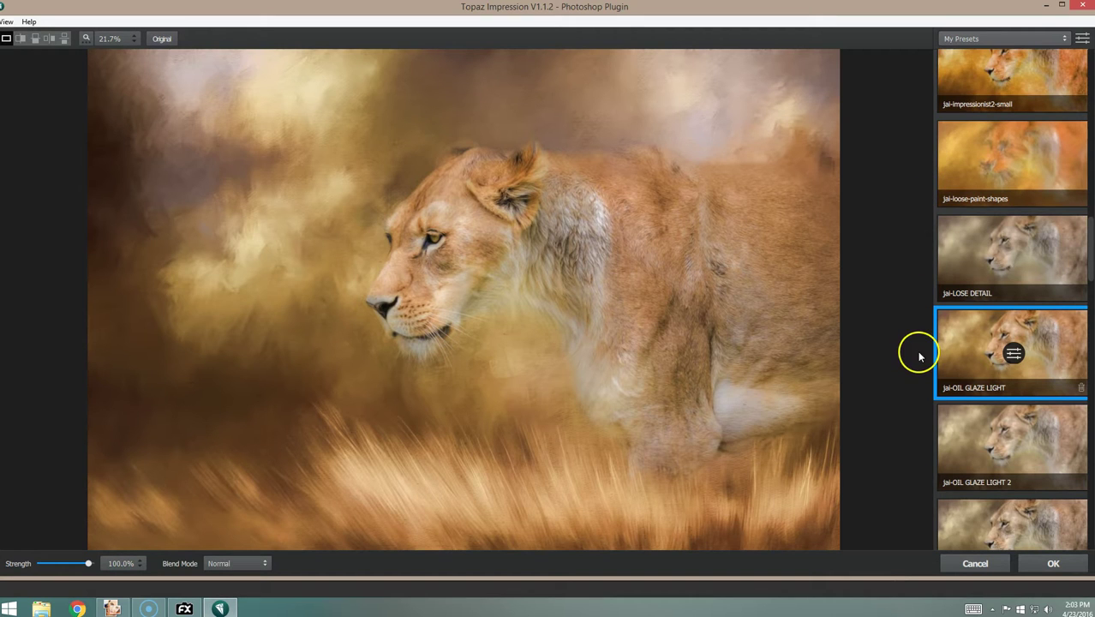
click(733, 260)
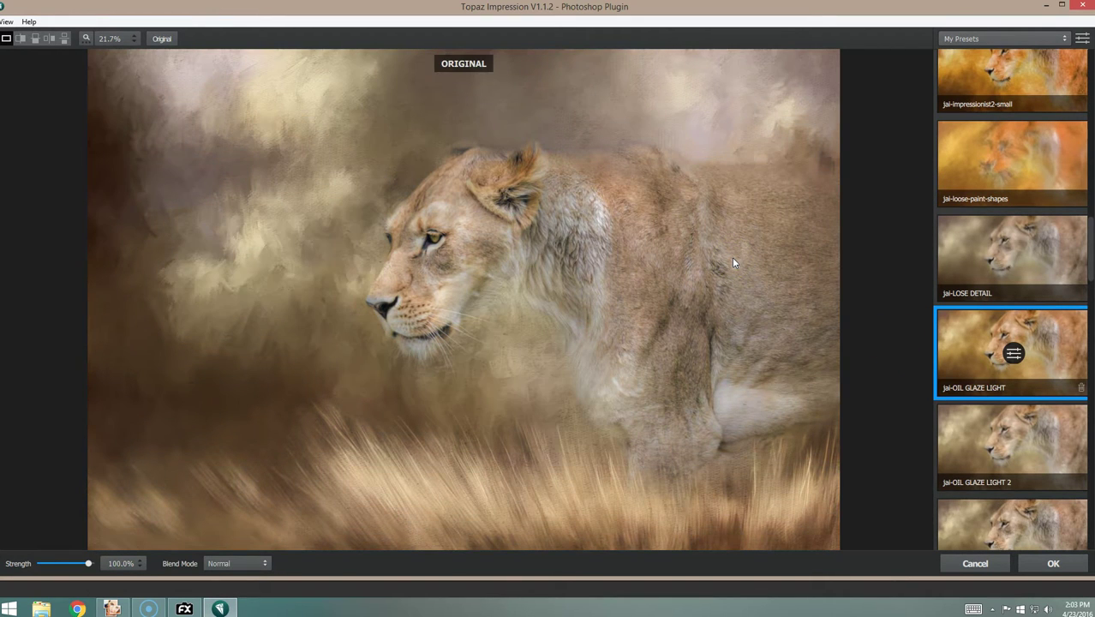
click(732, 264)
click(1012, 358)
click(572, 288)
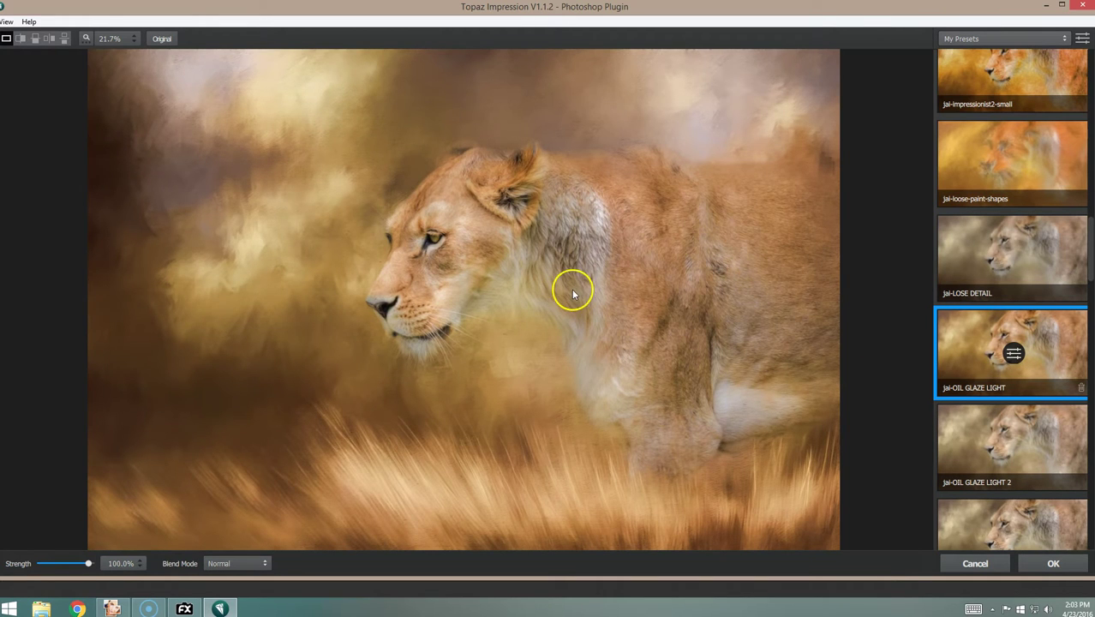
click(573, 294)
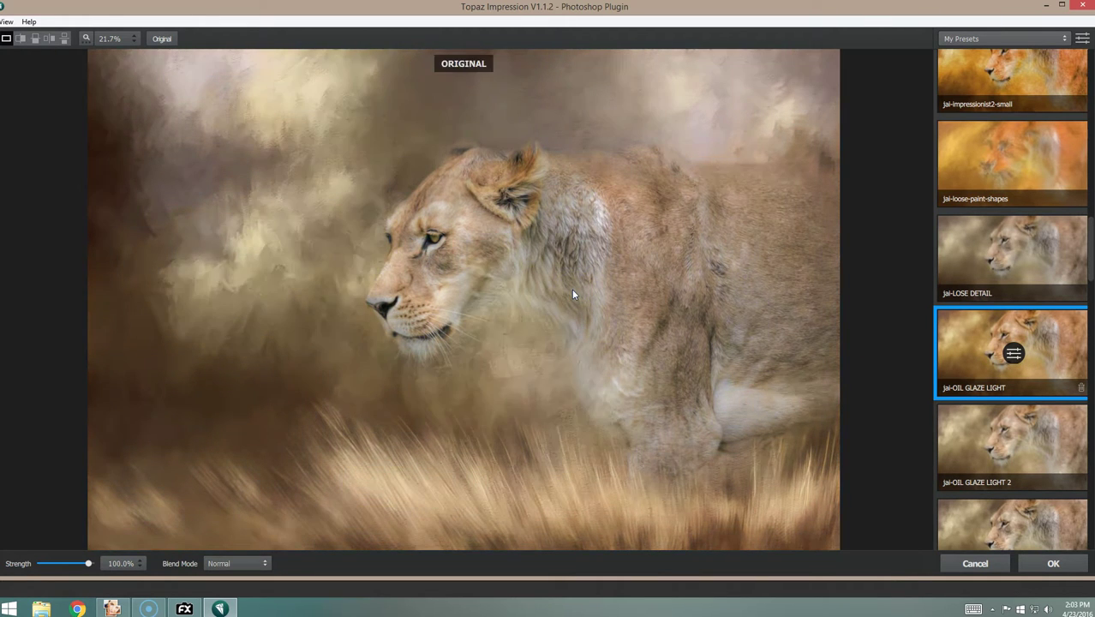
Step: Try the jai-OIL GLAZE LIGHT 2 preset and compare it with the original image
click(944, 444)
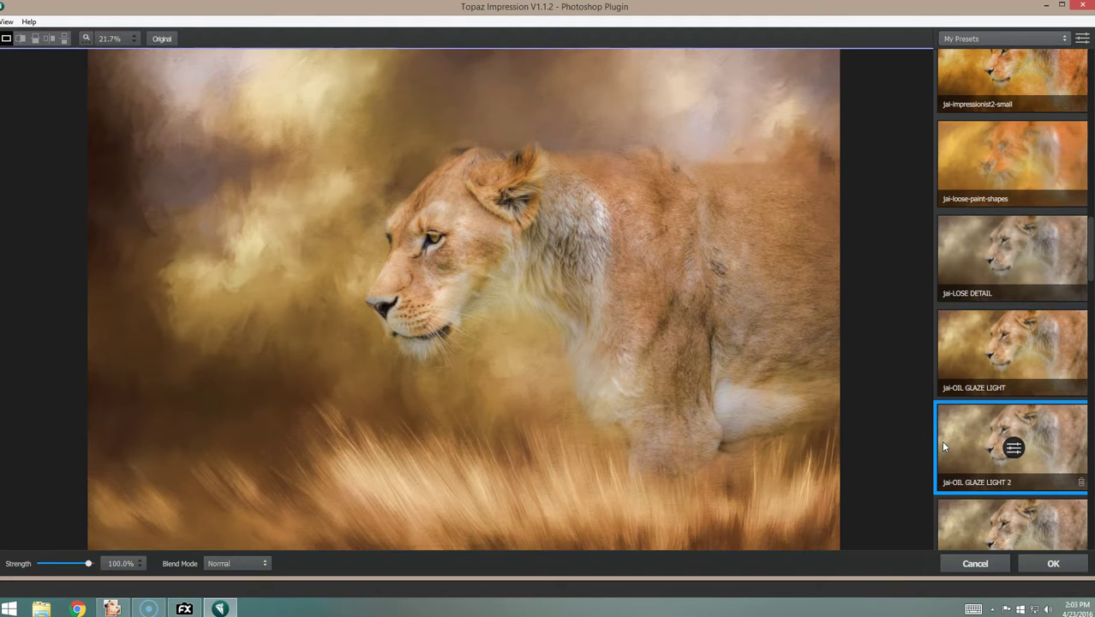
click(532, 307)
click(532, 307)
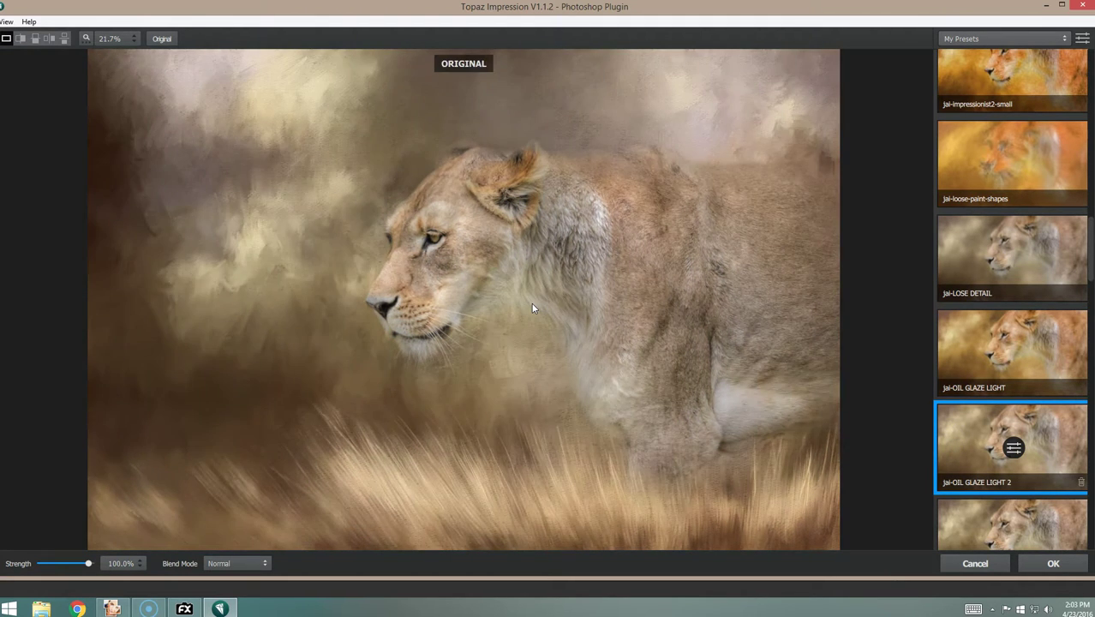
click(532, 308)
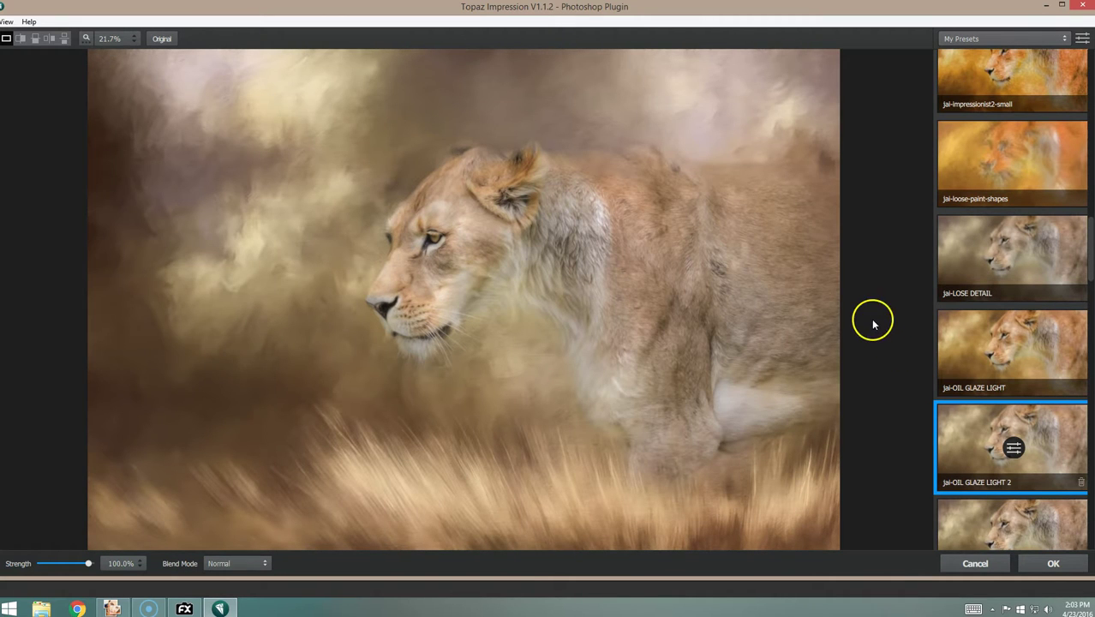
click(678, 315)
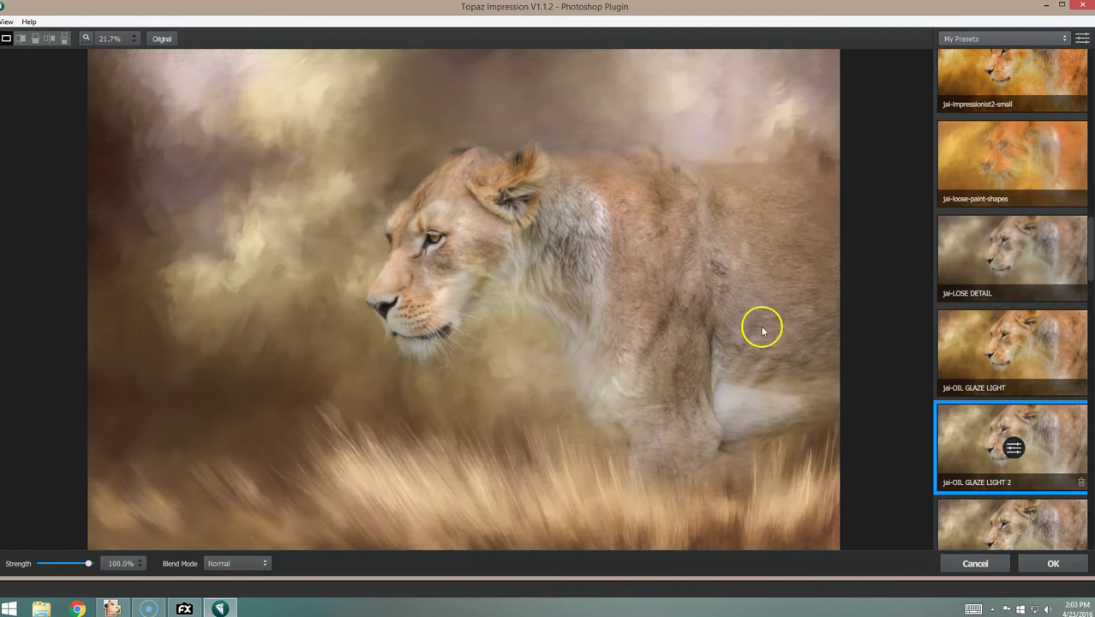
Step: Apply the jai-OVERALL SMOOTH OUT preset to the Stamp copy, compare it with the original, and accept the effect
scroll(973, 439, down, 1)
click(951, 499)
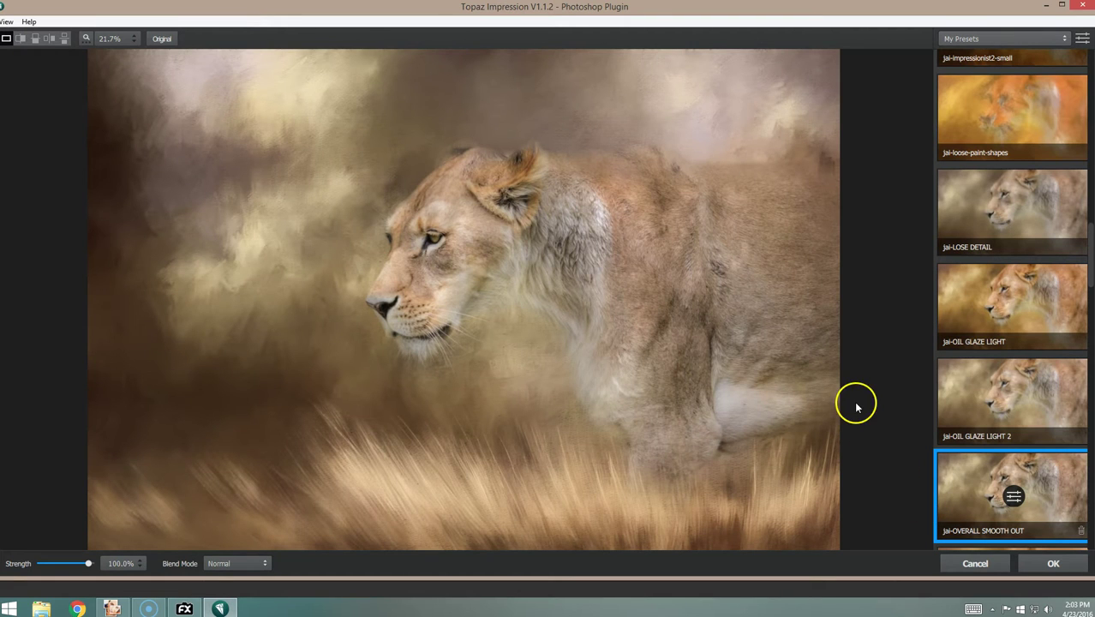
click(392, 365)
click(396, 365)
scroll(946, 418, down, 1)
scroll(946, 417, up, 1)
scroll(948, 423, down, 1)
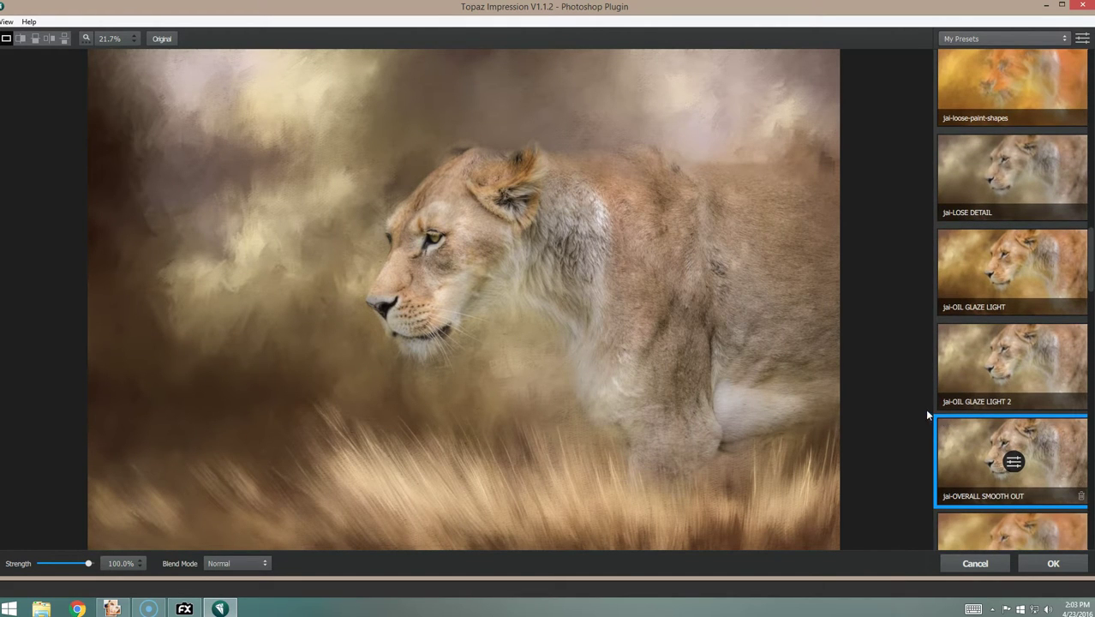
drag(739, 426, 719, 394)
click(1054, 578)
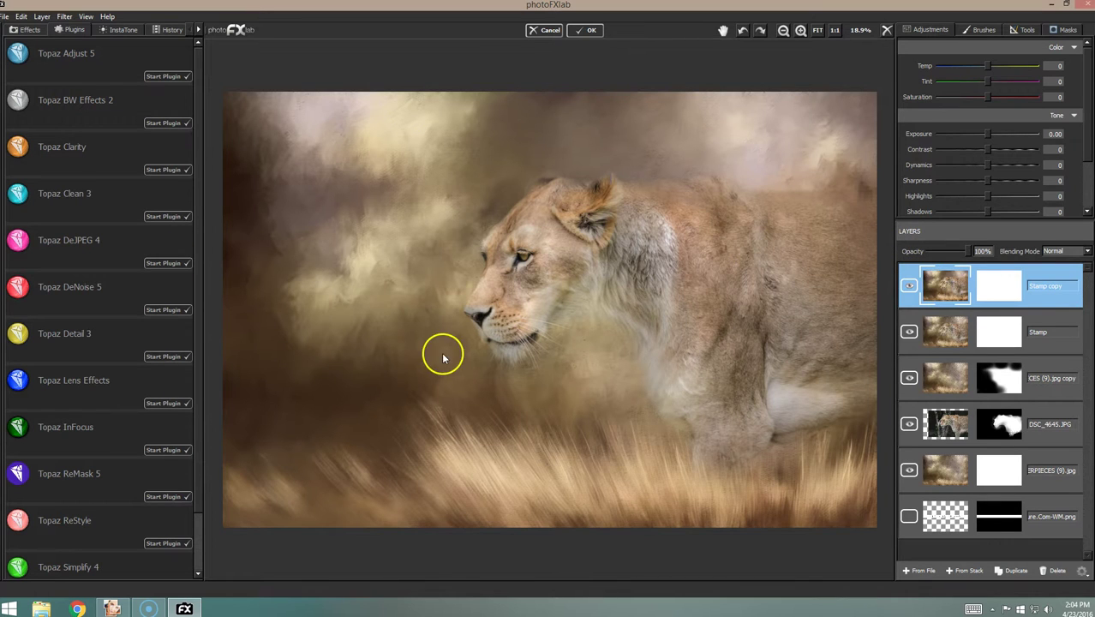
Step: Compare the image with and without the Stamp copy, and hide both the Stamp copy and Stamp layers
click(910, 287)
click(909, 288)
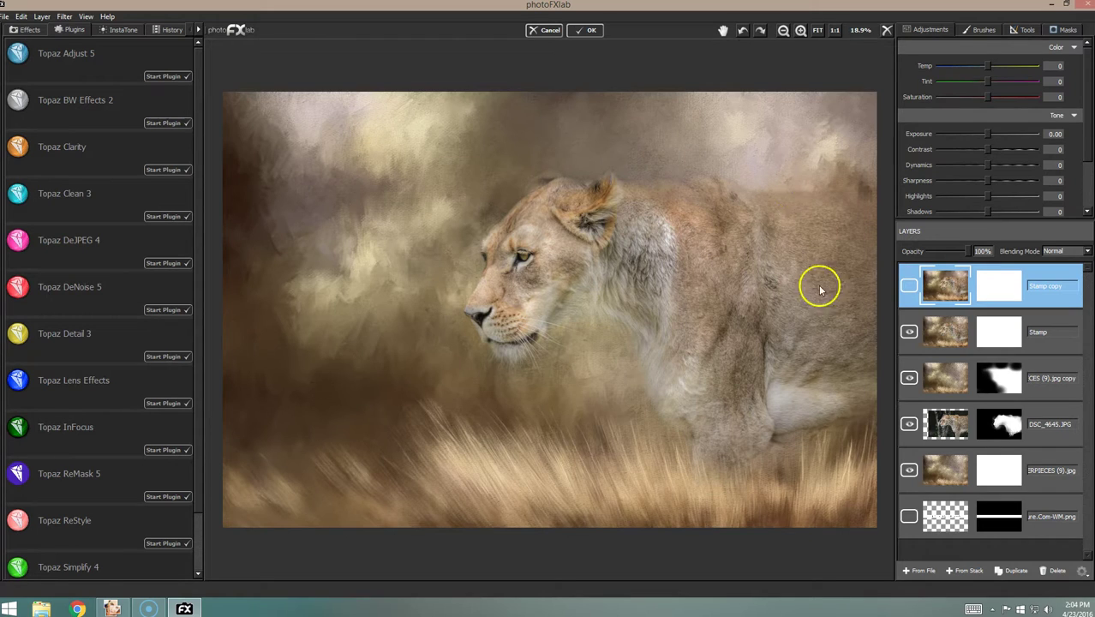
click(907, 285)
click(908, 332)
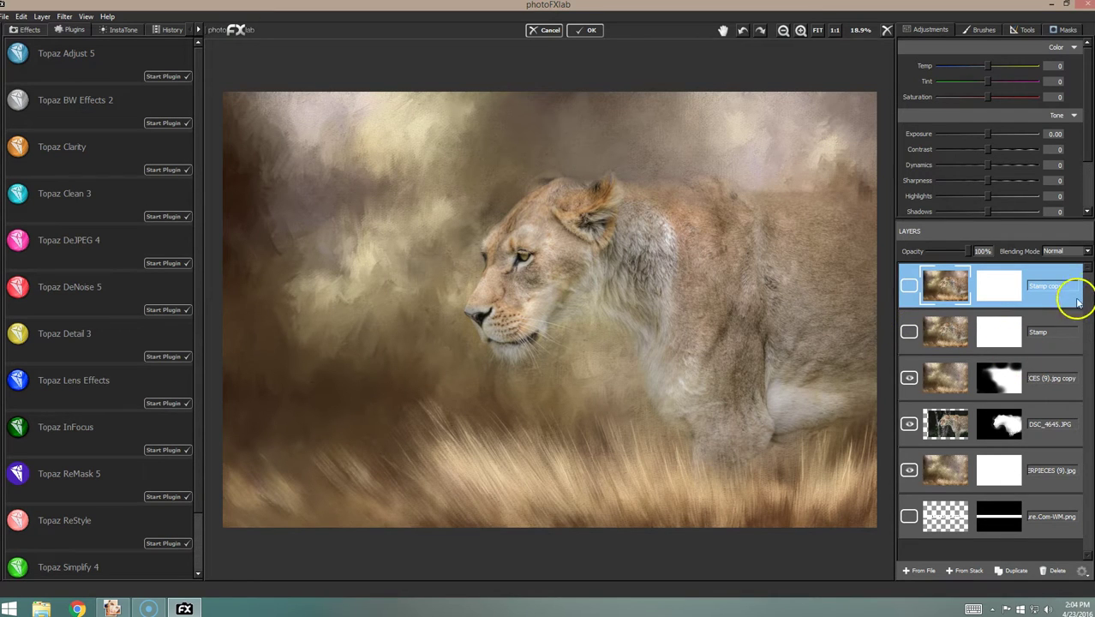
Step: Select the DSC_4645.JPG lioness layer's image and open it in Topaz DeNoise
double_click(908, 423)
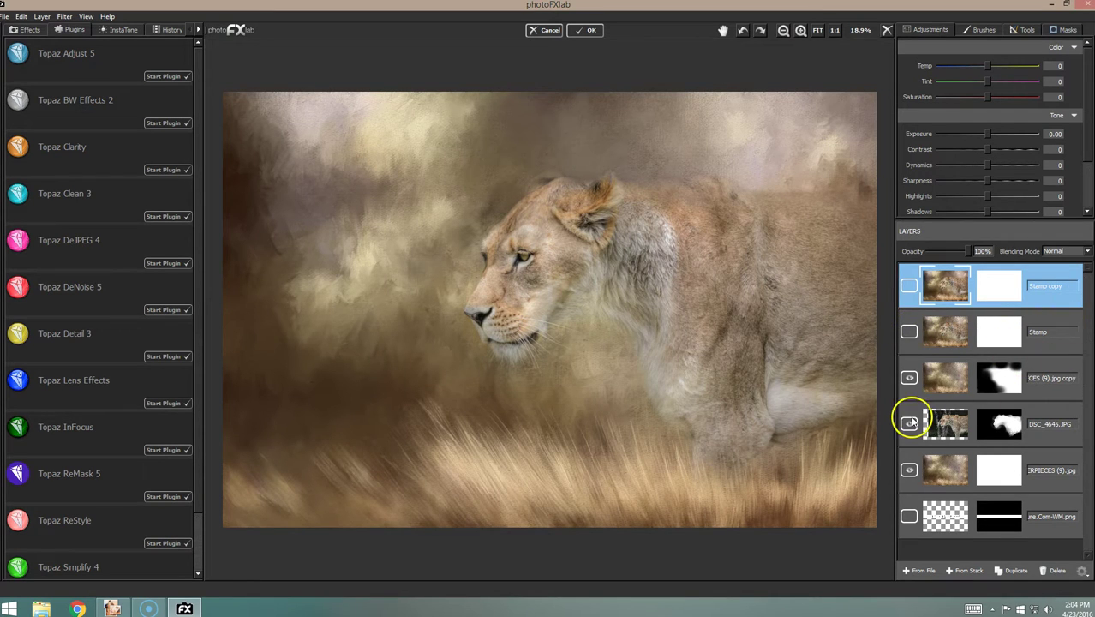
click(1039, 409)
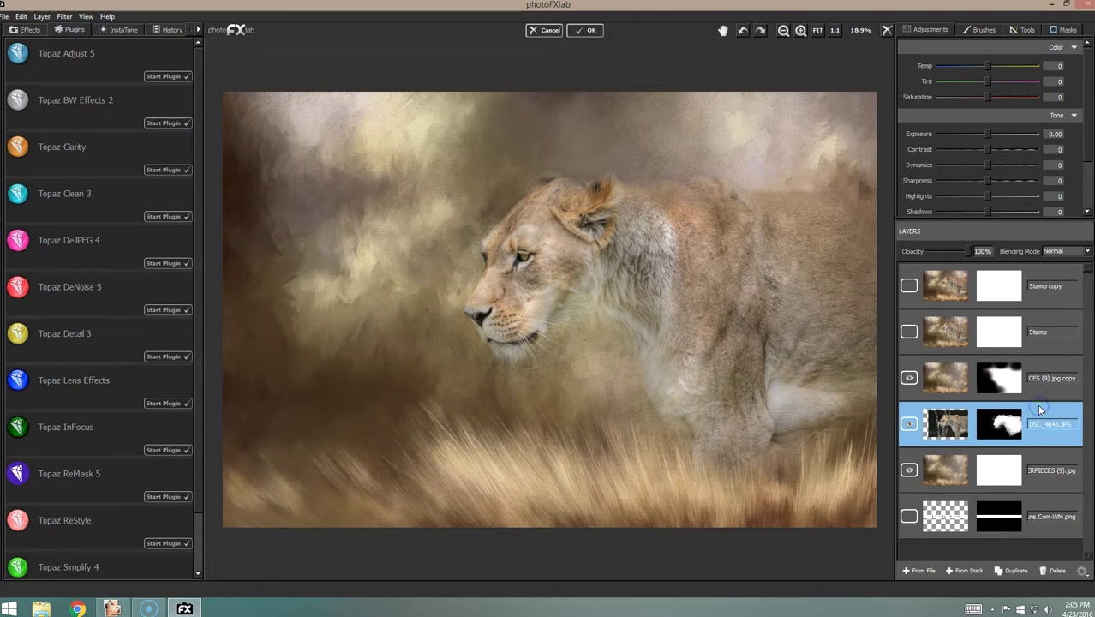
click(948, 324)
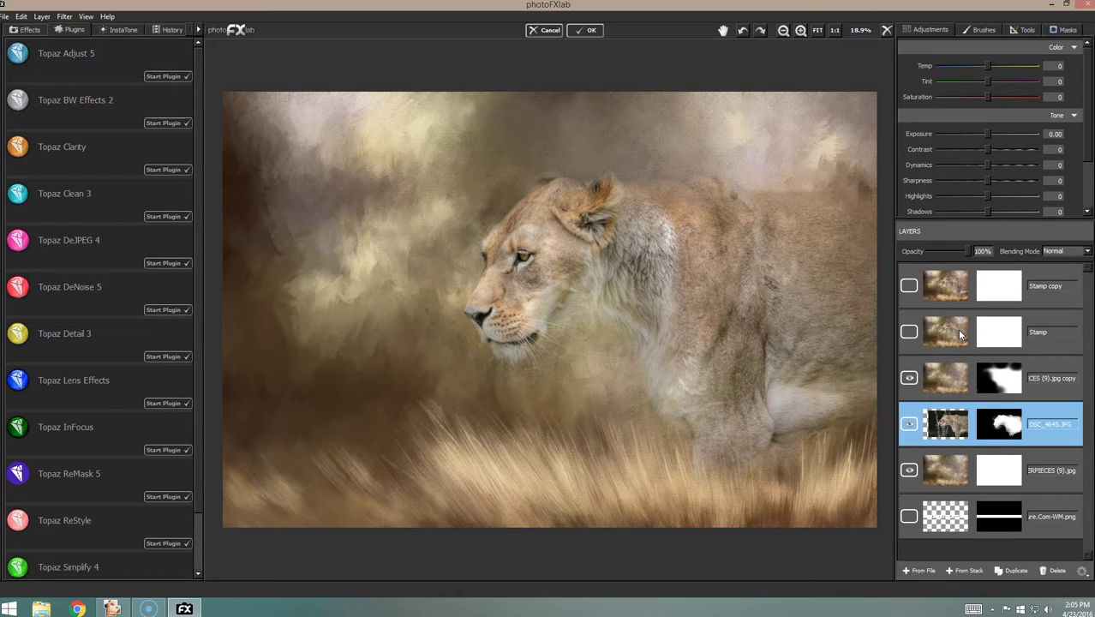
click(931, 425)
click(929, 426)
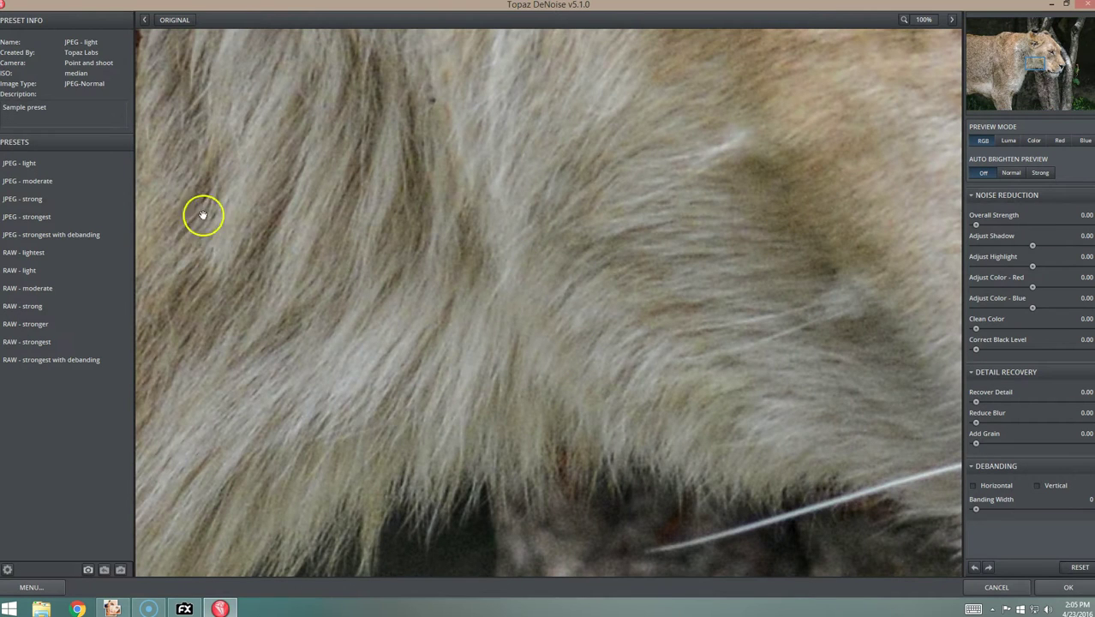
Step: Apply the JPEG - strong noise reduction preset to the lioness, check the fur around the eye, and accept
click(23, 204)
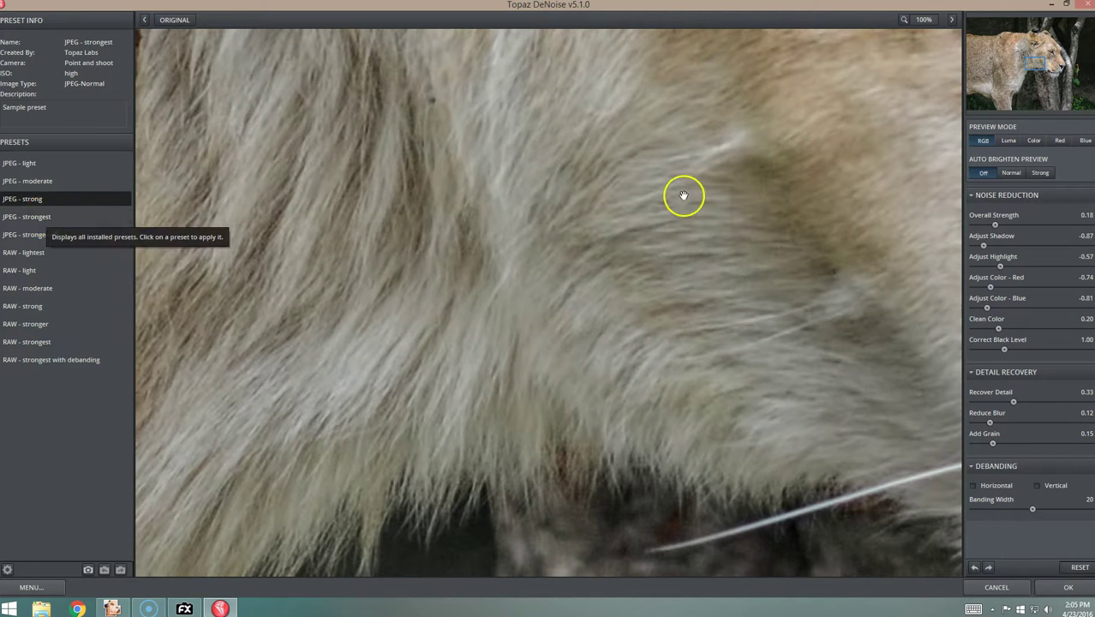
click(742, 197)
drag(845, 197, 691, 377)
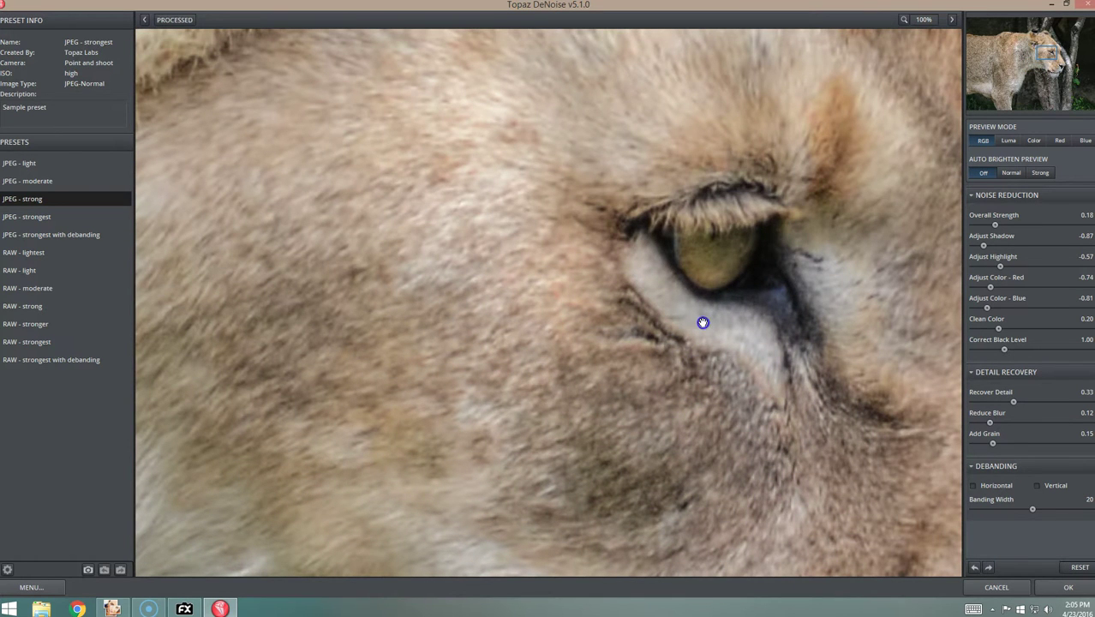
click(702, 322)
click(1068, 587)
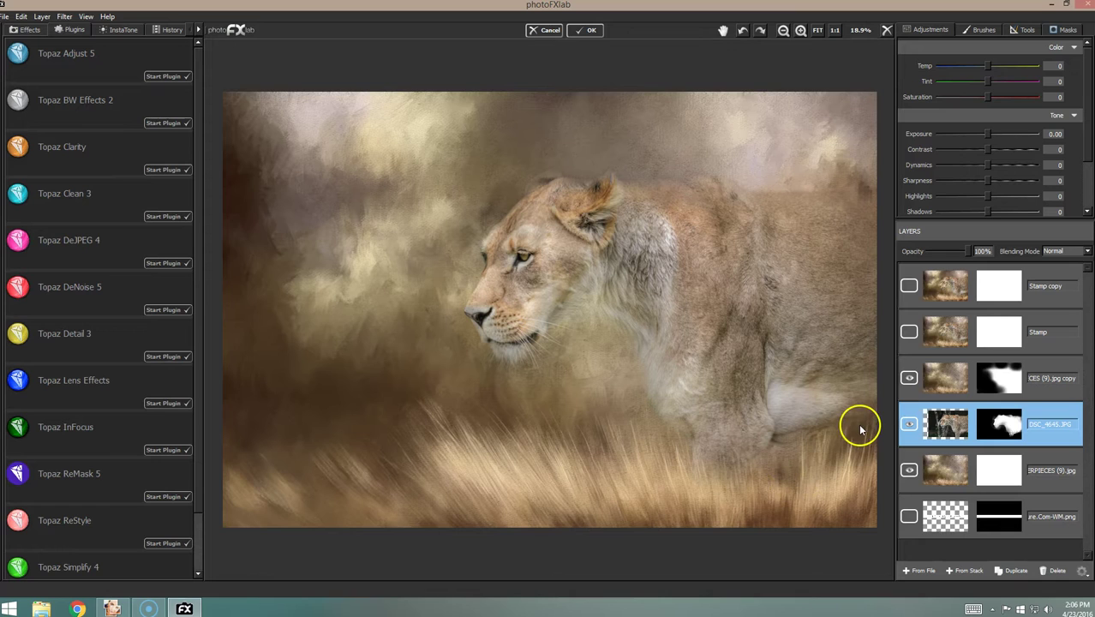
Step: Compare the denoised composite with the Stamp copy layer by showing and hiding that copy
click(909, 286)
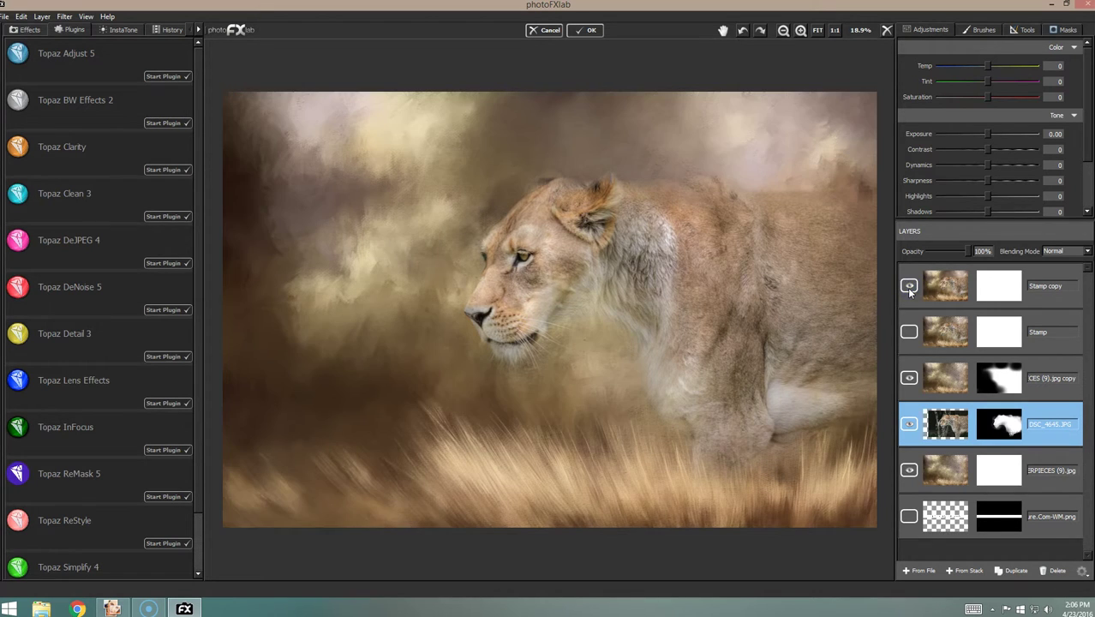
click(909, 287)
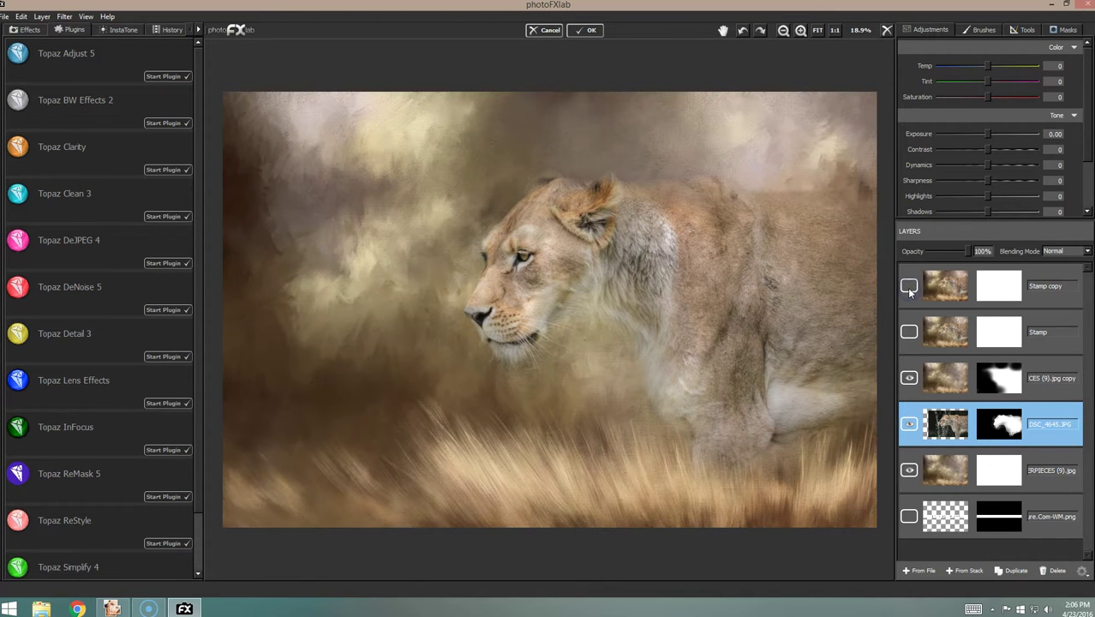
Step: Compare the composite with the Stamp copy layer shown and hidden, leave that copy hidden, and keep the DSC_4645.JPG layer selected
click(908, 287)
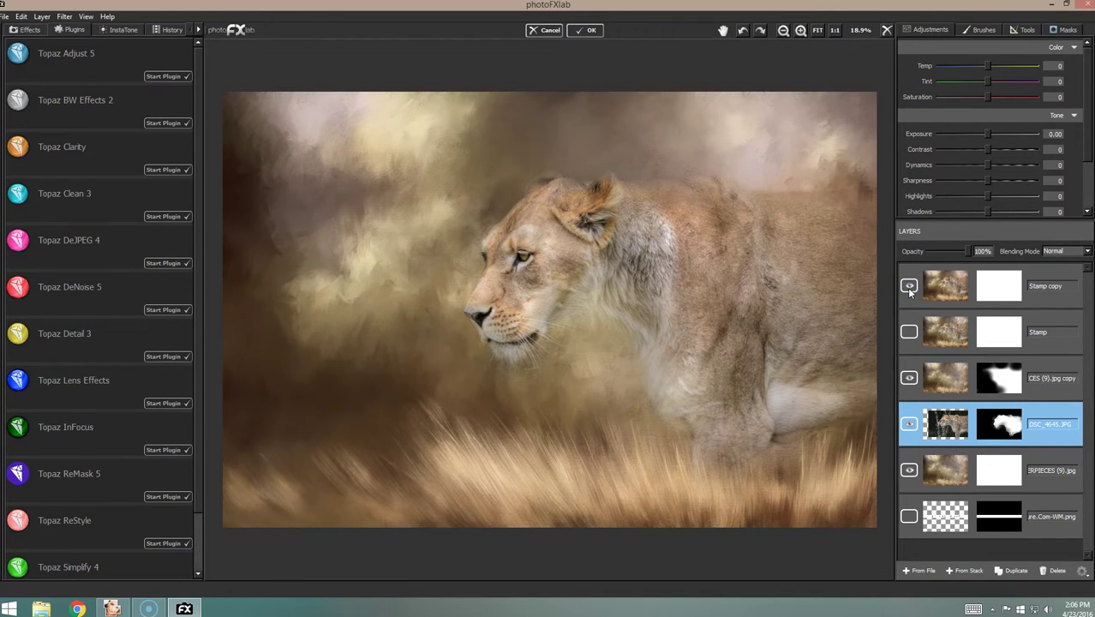
click(908, 286)
click(1033, 425)
click(909, 424)
click(896, 430)
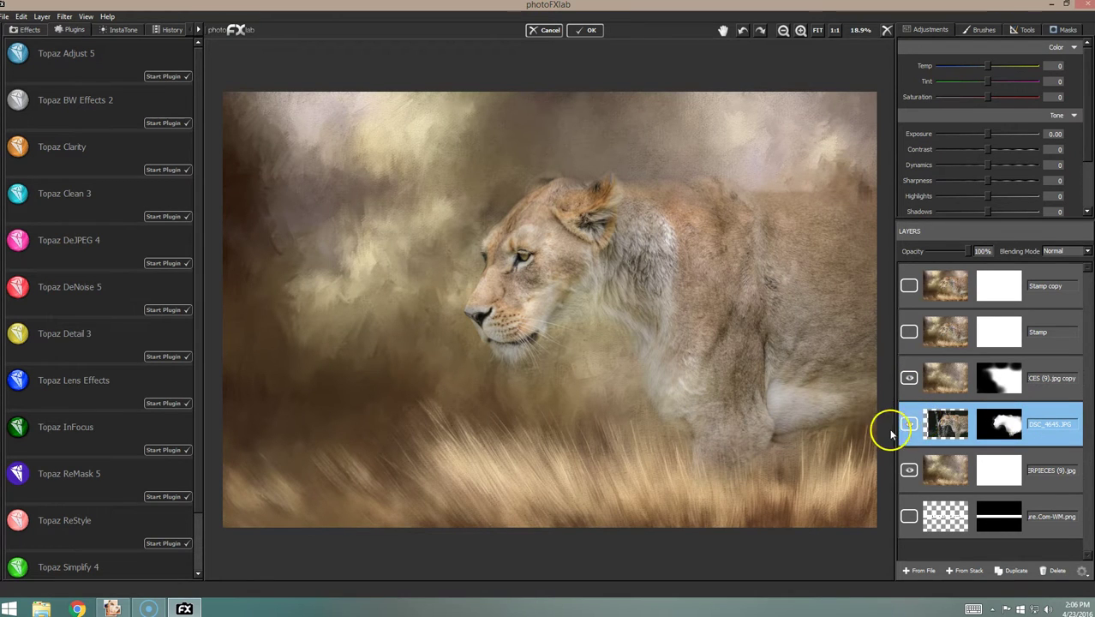
click(70, 21)
mouse_move(90, 65)
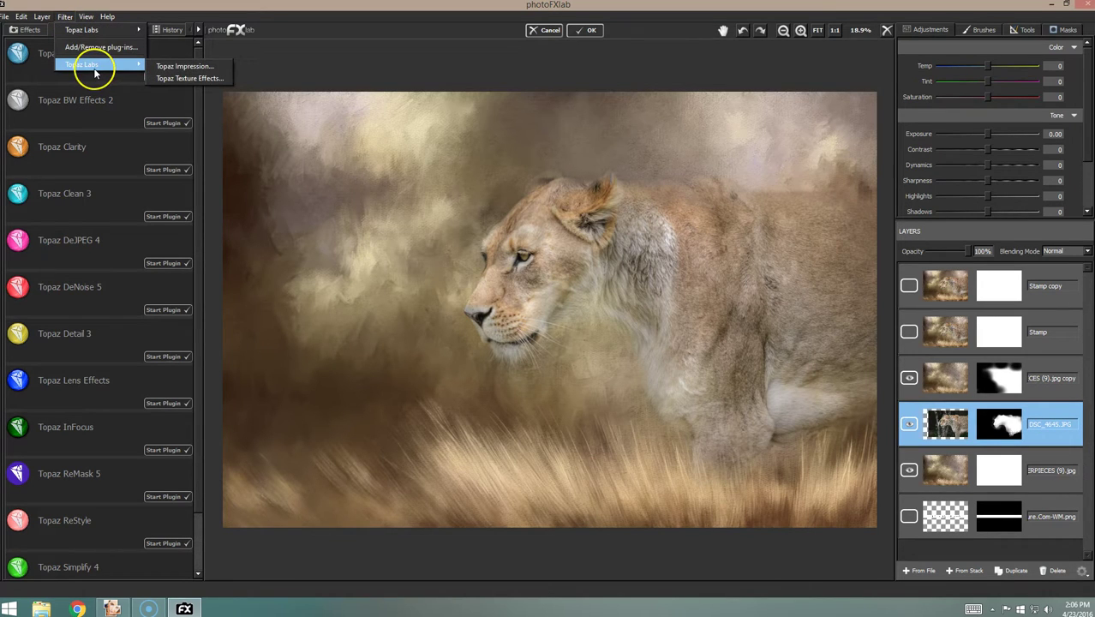
click(909, 286)
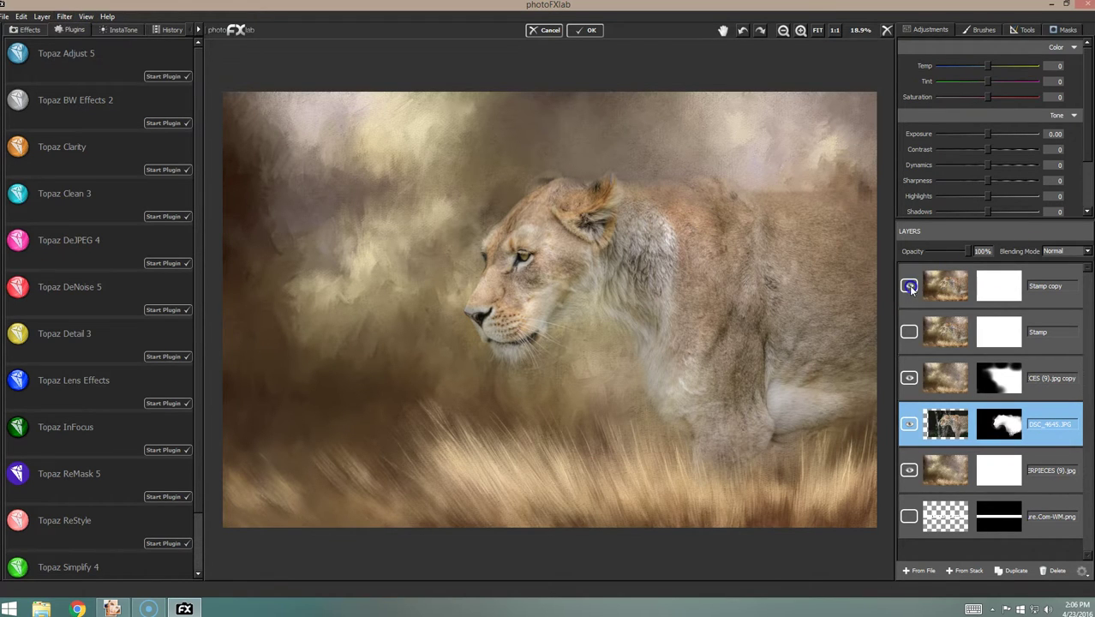
click(910, 287)
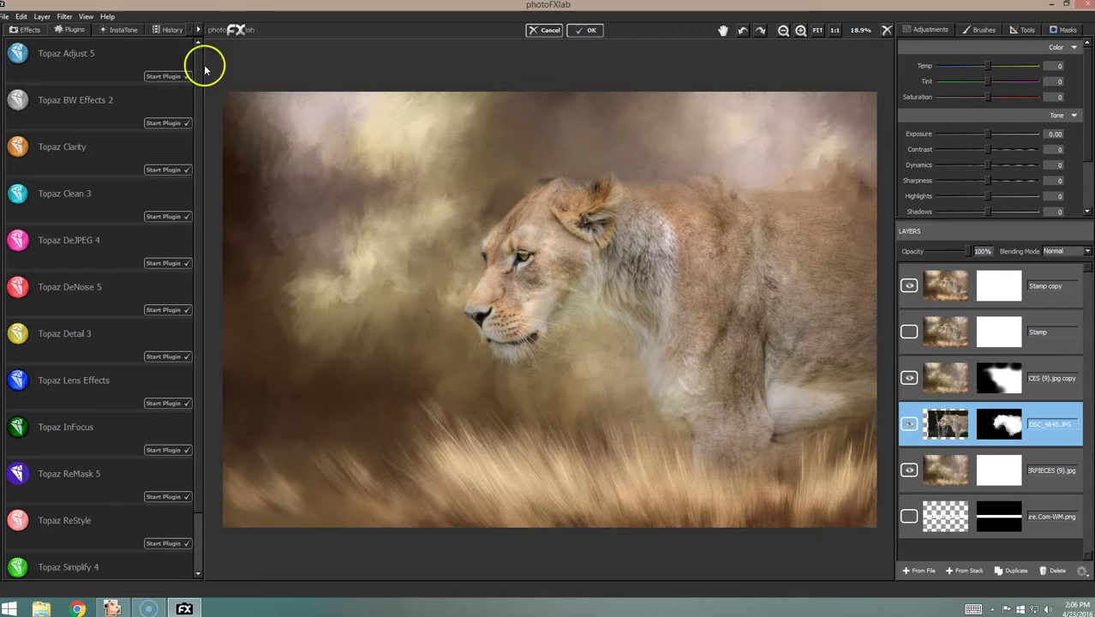
click(909, 285)
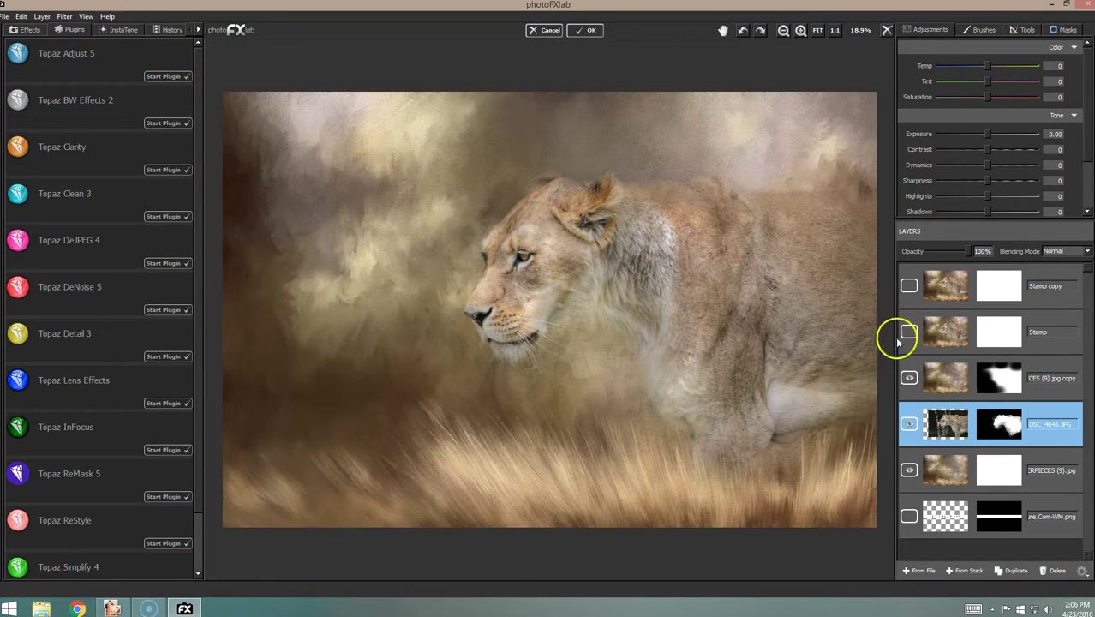
Step: Open the DSC_4645.JPG lioness layer in the Topaz Impression filter
click(70, 17)
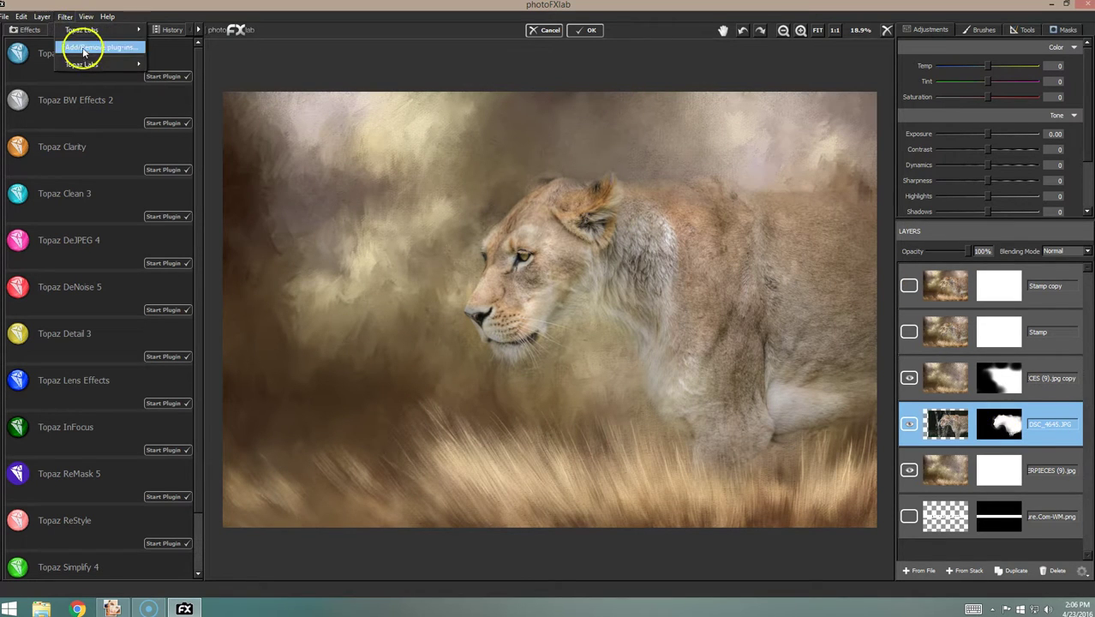
mouse_move(88, 63)
click(168, 64)
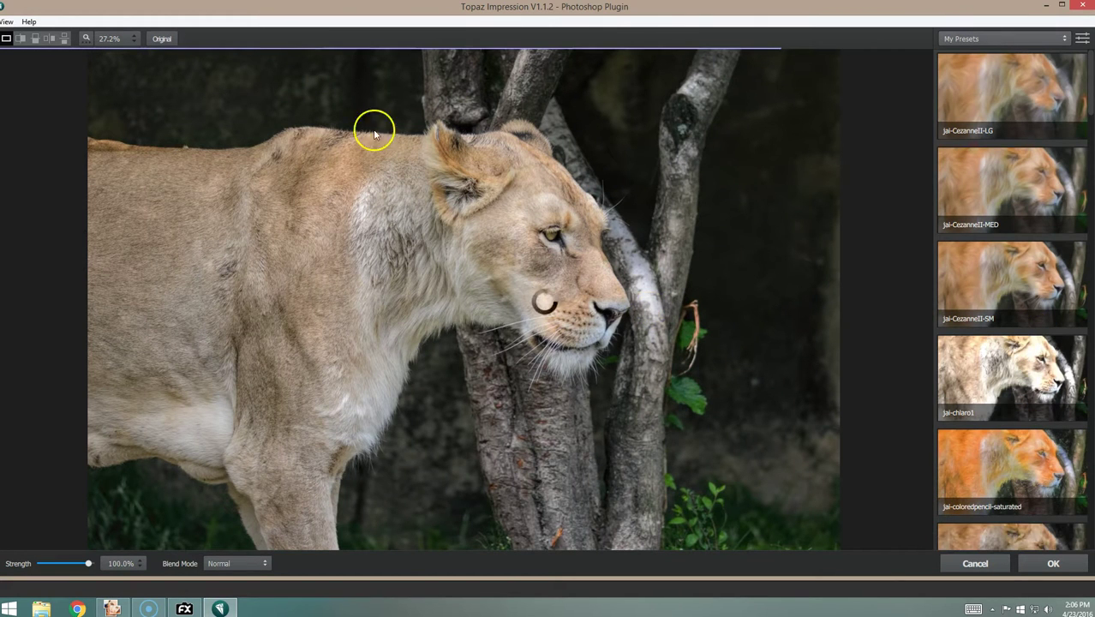
Step: Find the jai-OVERALL SMOOTH OUT preset among My Presets, apply it to the lioness, and accept the result
scroll(1020, 403, down, 5)
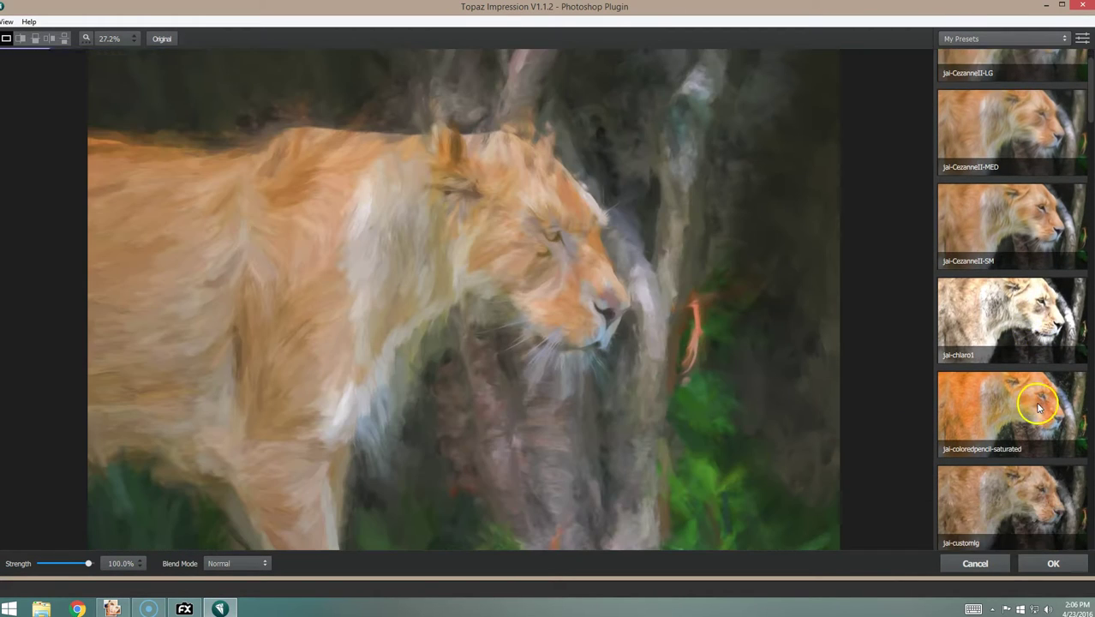
scroll(1020, 414, down, 7)
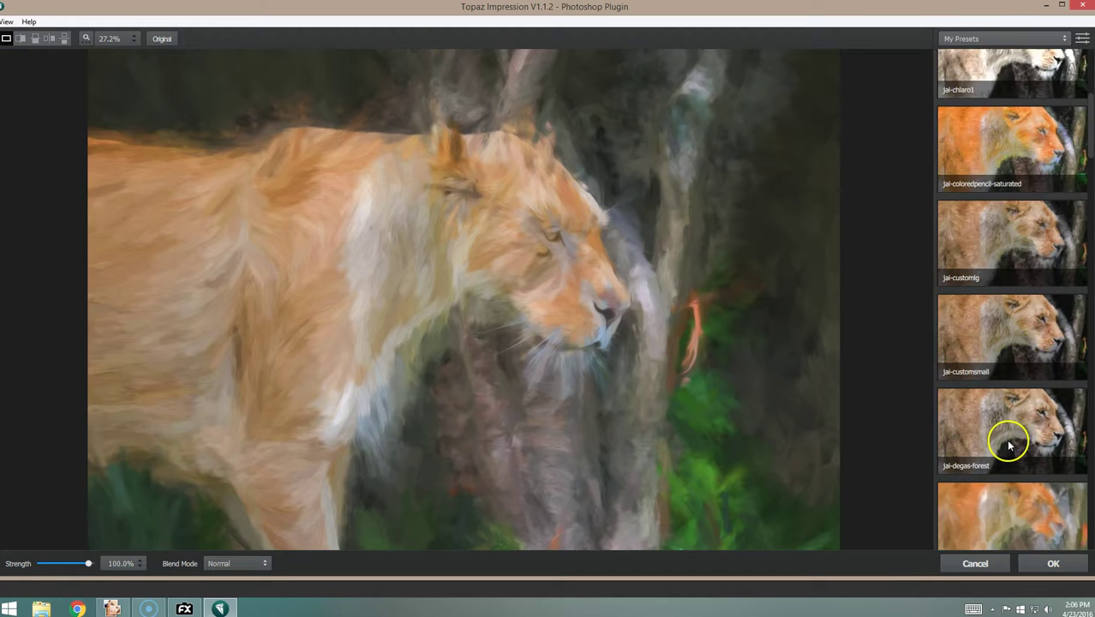
scroll(1007, 444, down, 9)
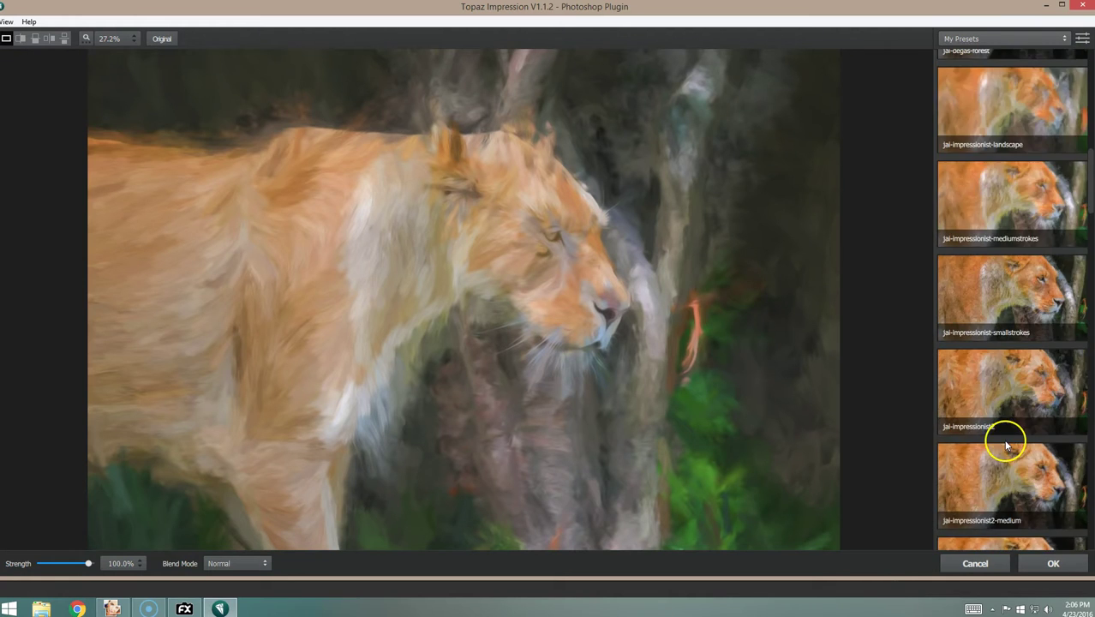
scroll(1008, 444, down, 1)
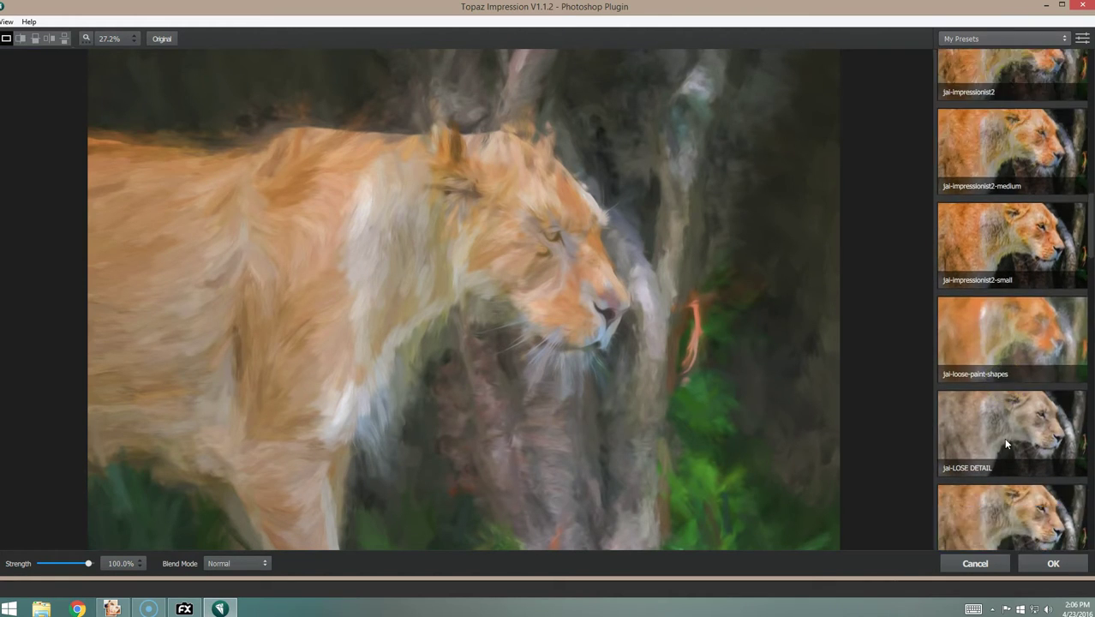
scroll(1007, 444, down, 5)
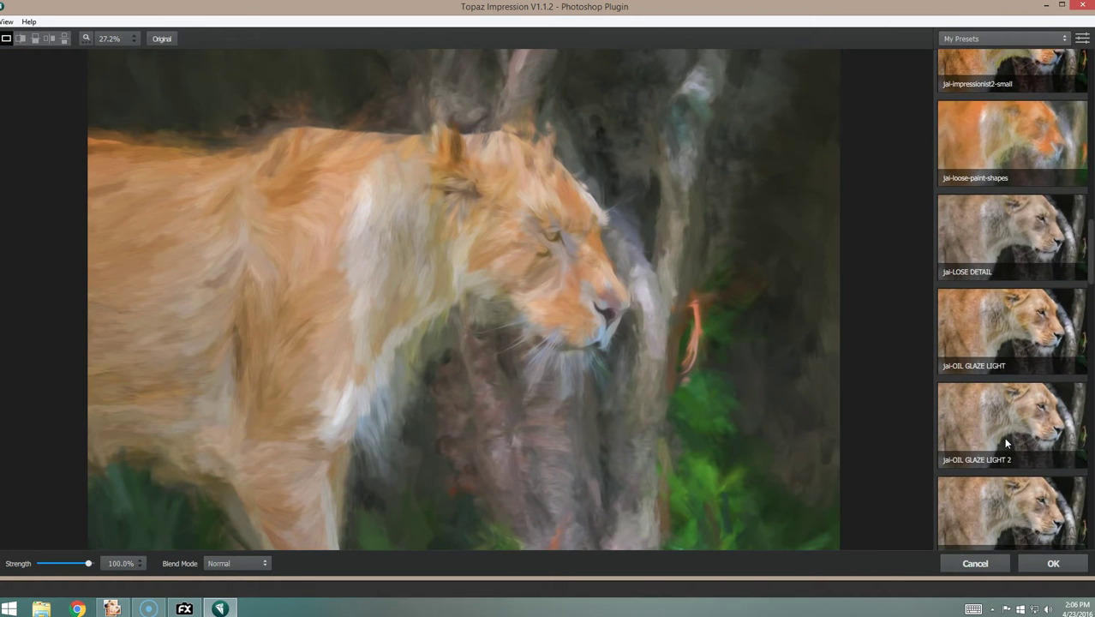
click(994, 456)
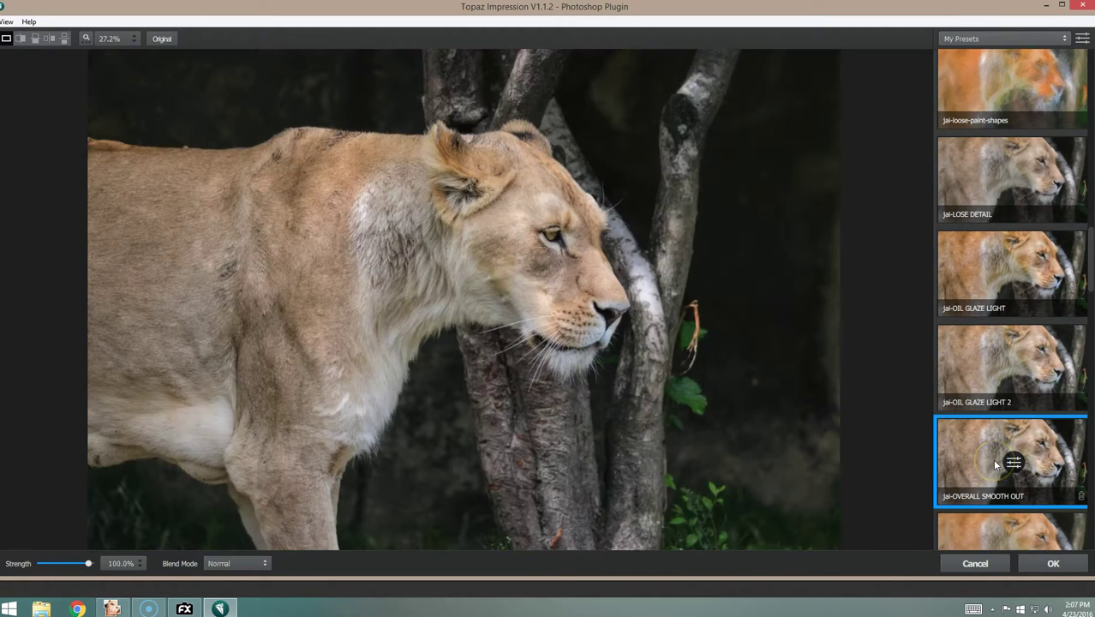
click(720, 339)
click(1029, 568)
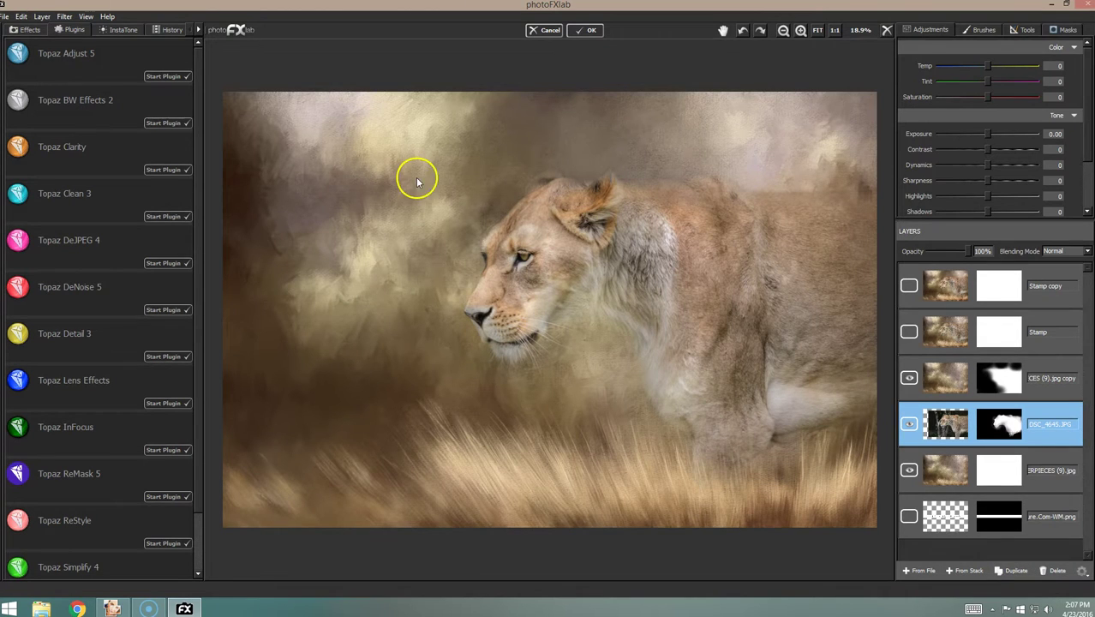
Step: Undo and redo the Impression smoothing to compare the lioness's face before and after at 50% magnification
click(22, 16)
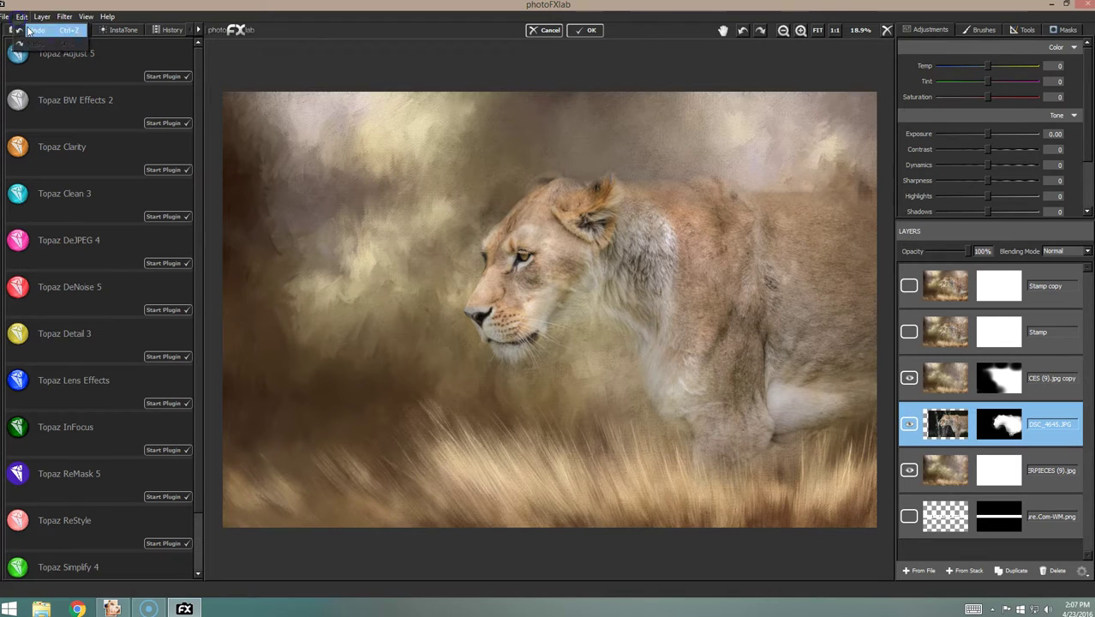
click(28, 30)
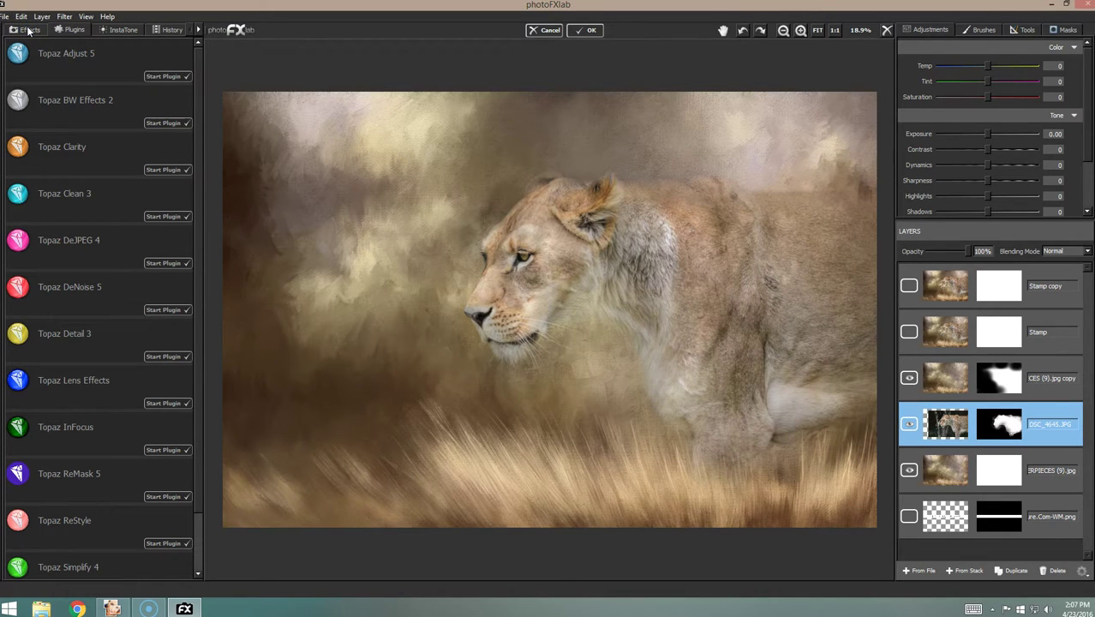
click(799, 31)
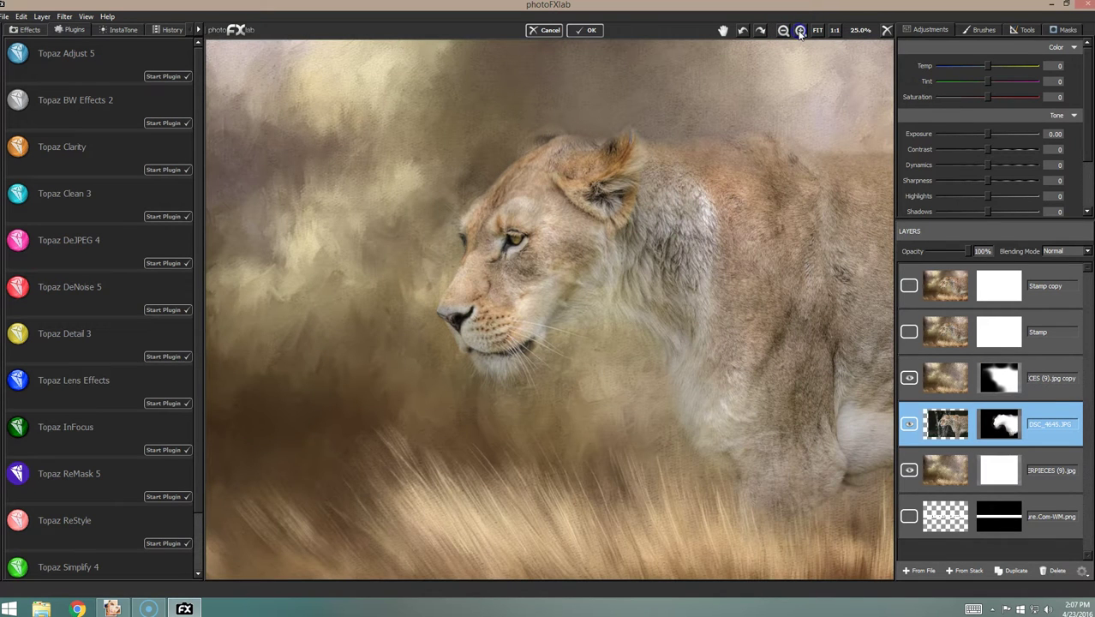
click(800, 31)
click(800, 31)
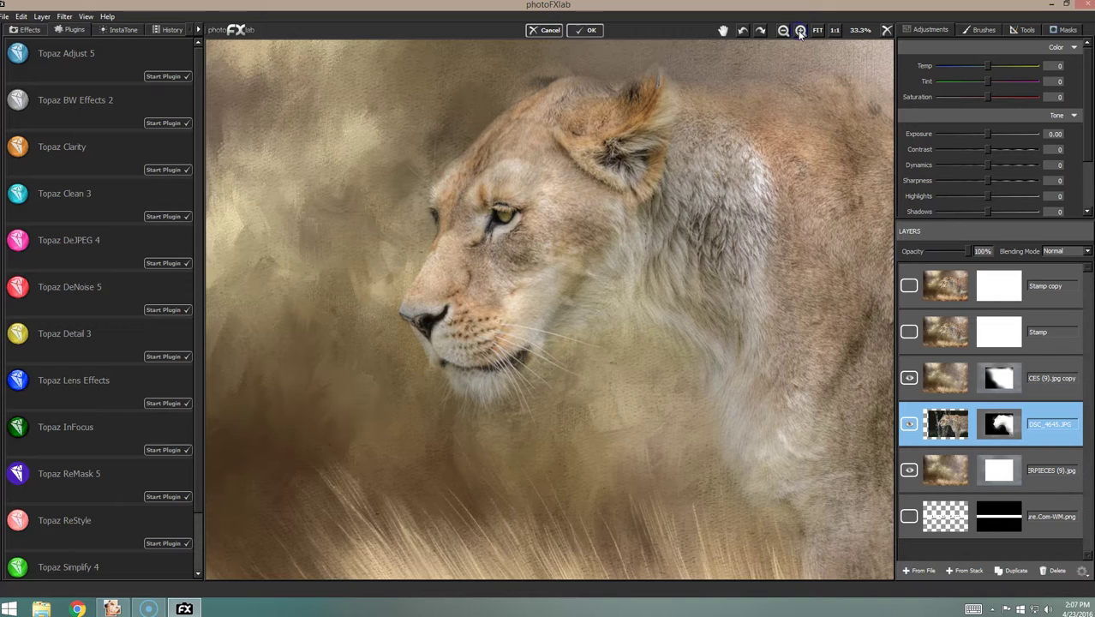
click(21, 16)
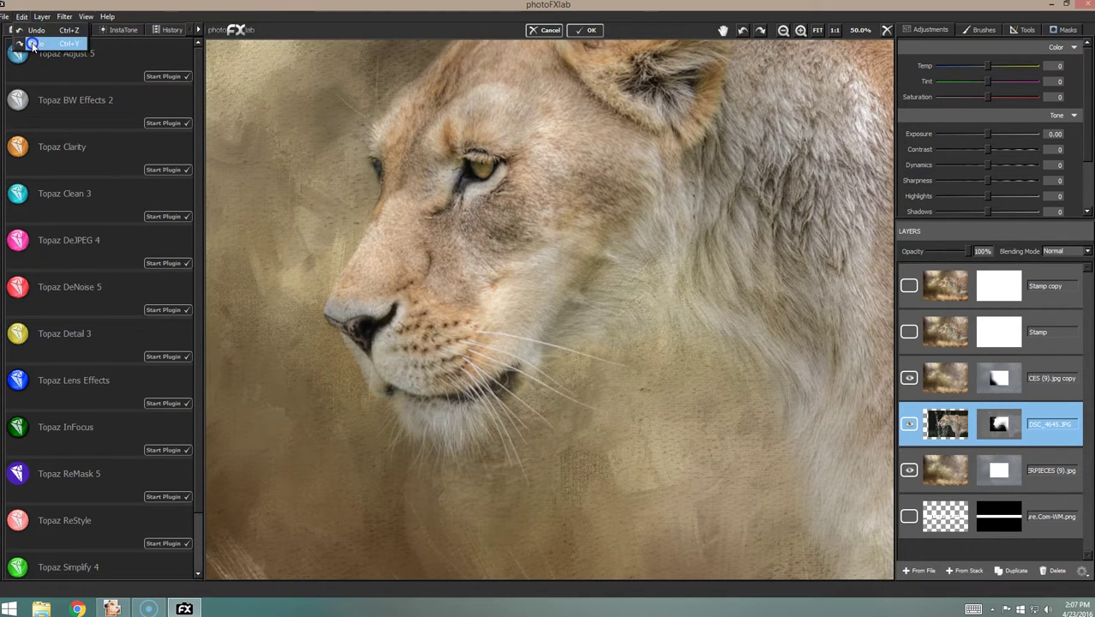
click(32, 44)
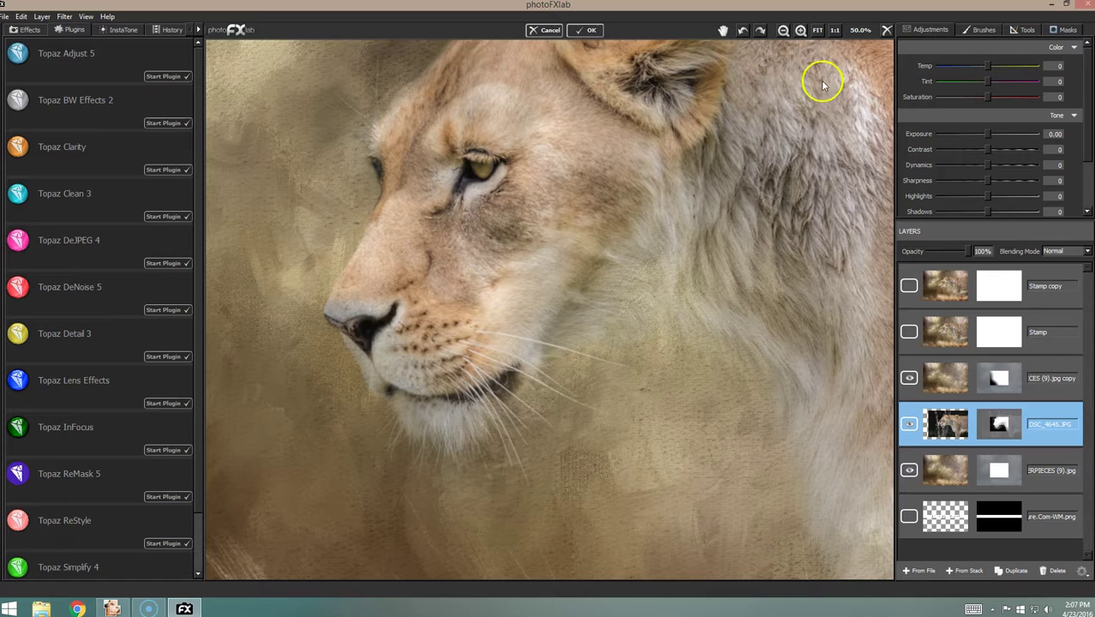
key(ctrl+0)
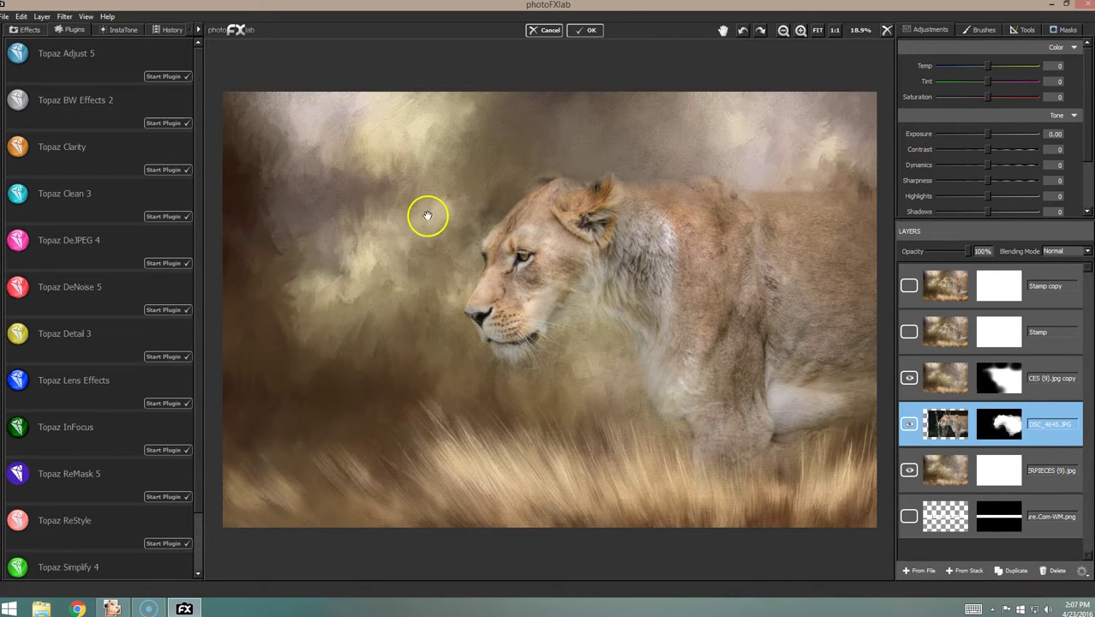
Step: Compare the smoothed composite with the Stamp copy layer several times, leaving that copy visible and selected
click(909, 287)
click(908, 287)
click(909, 287)
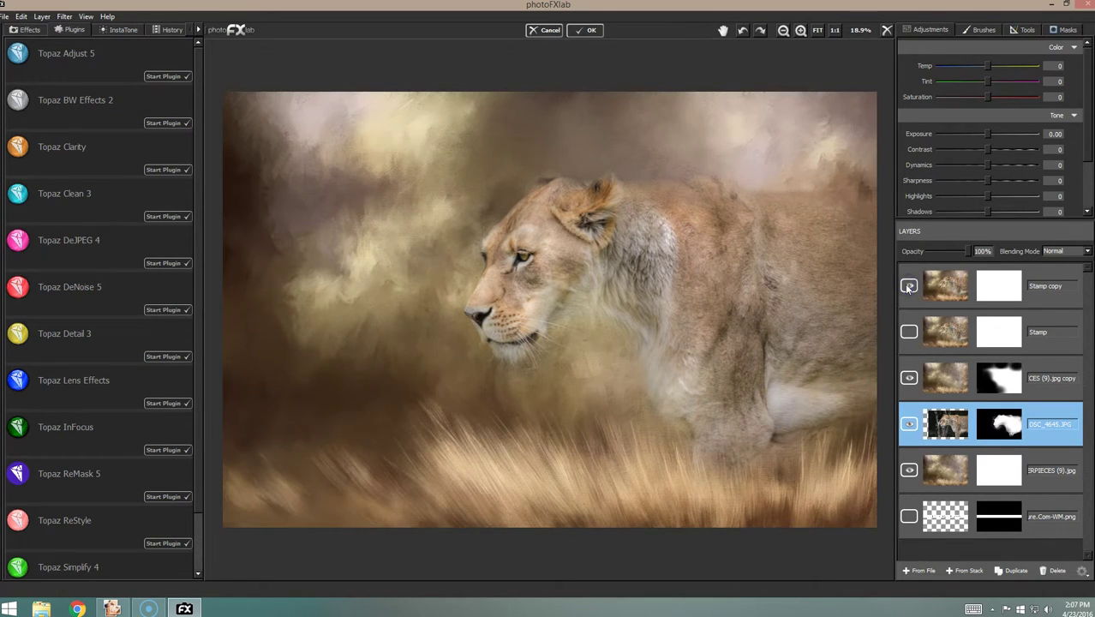
click(909, 287)
click(908, 287)
click(908, 287)
click(1035, 274)
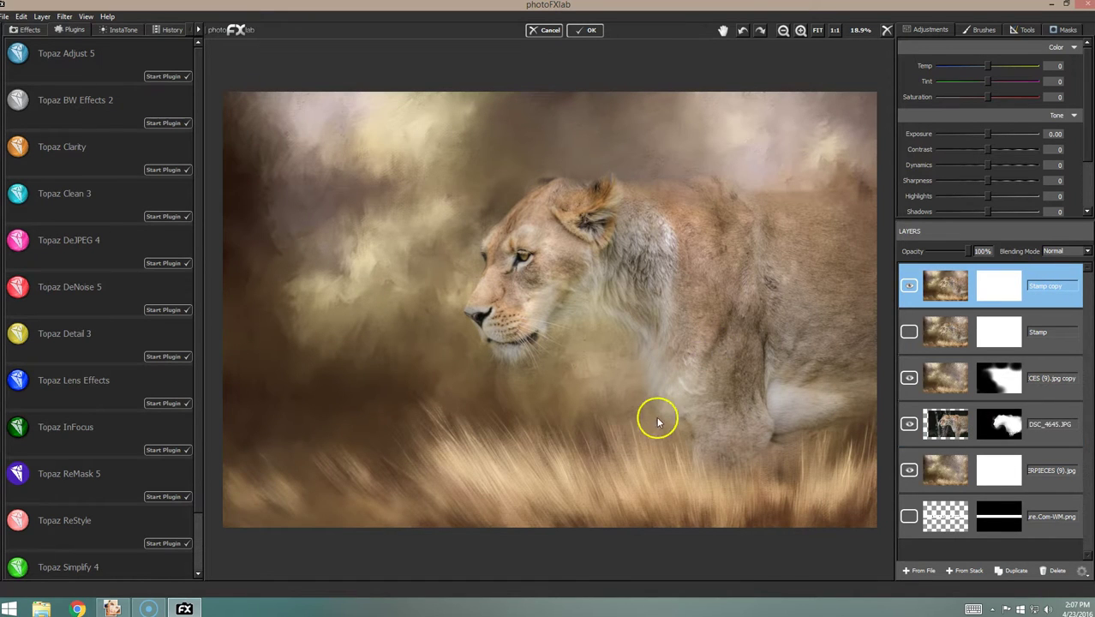
Step: Examine the canvas texture around the whiskers, grass and chest at 100% with the Stamp copy layer hidden and shown
click(800, 32)
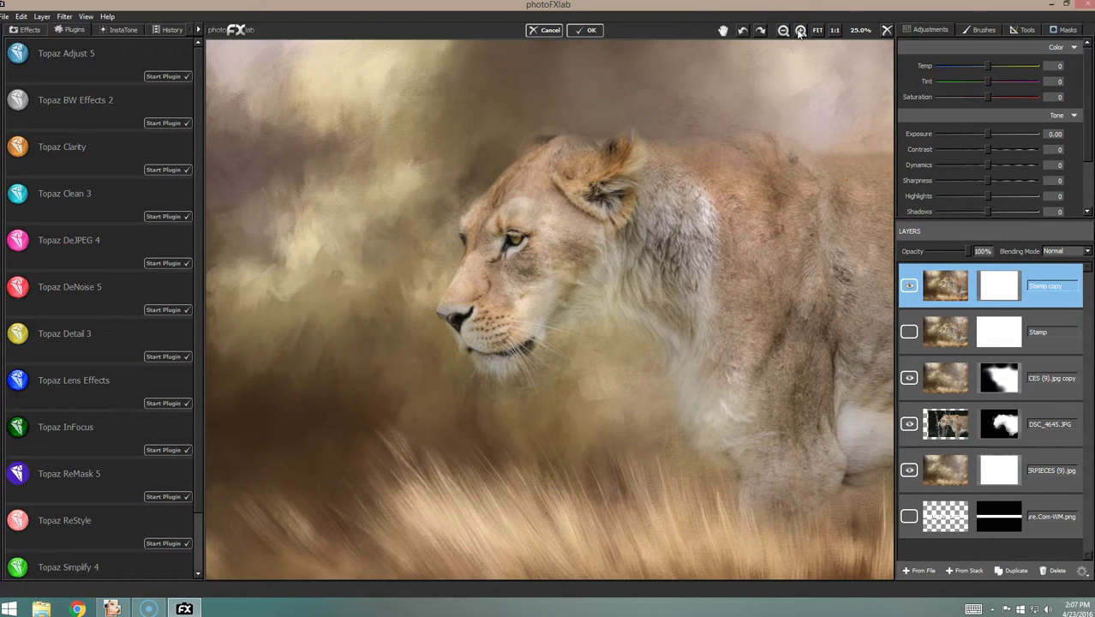
click(800, 32)
click(800, 32)
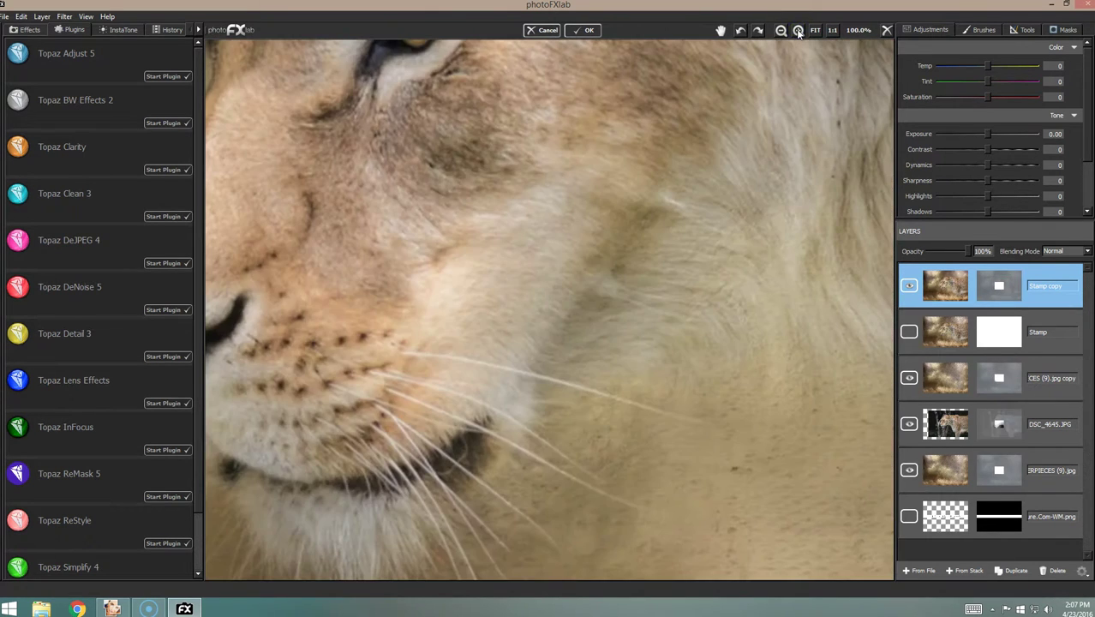
click(781, 33)
drag(756, 432, 643, 168)
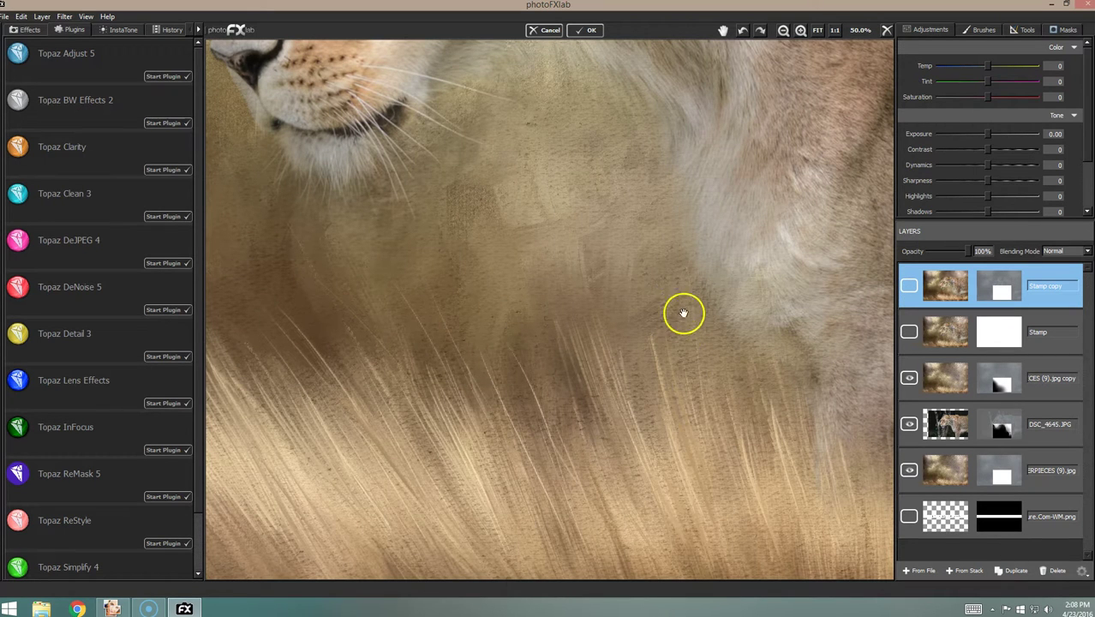
click(801, 30)
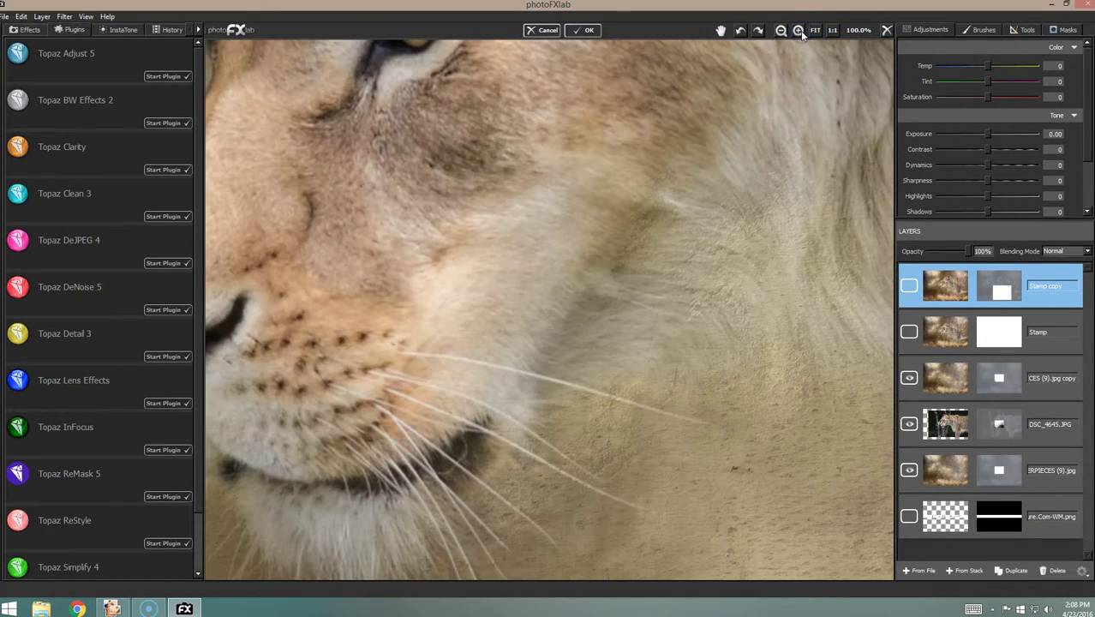
drag(725, 250, 660, 124)
drag(813, 424, 783, 359)
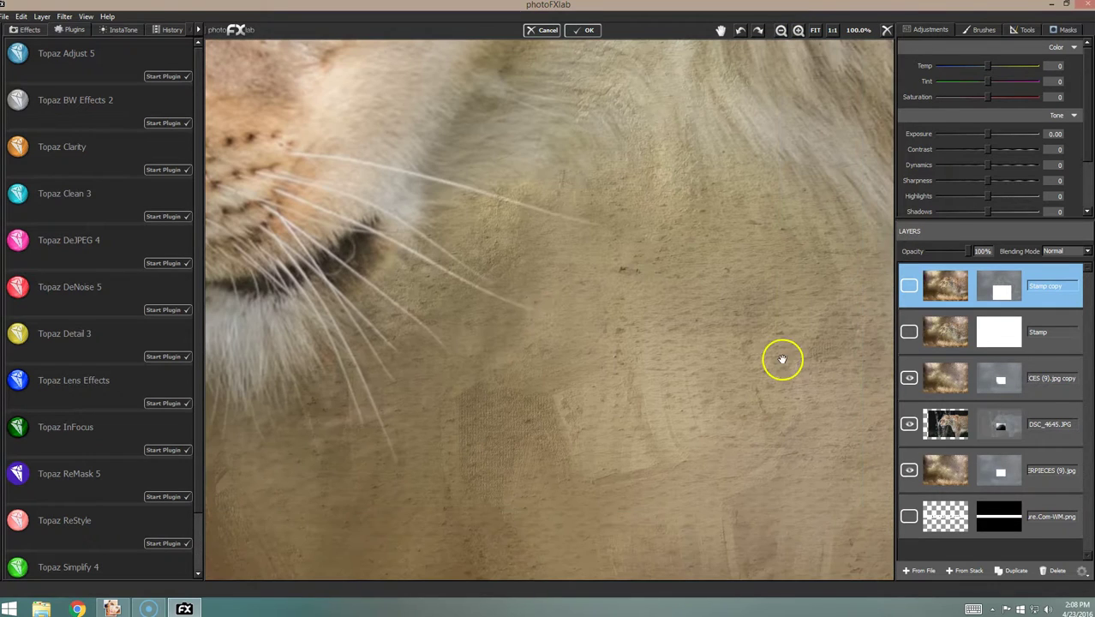
drag(767, 409, 645, 94)
drag(797, 386, 563, 212)
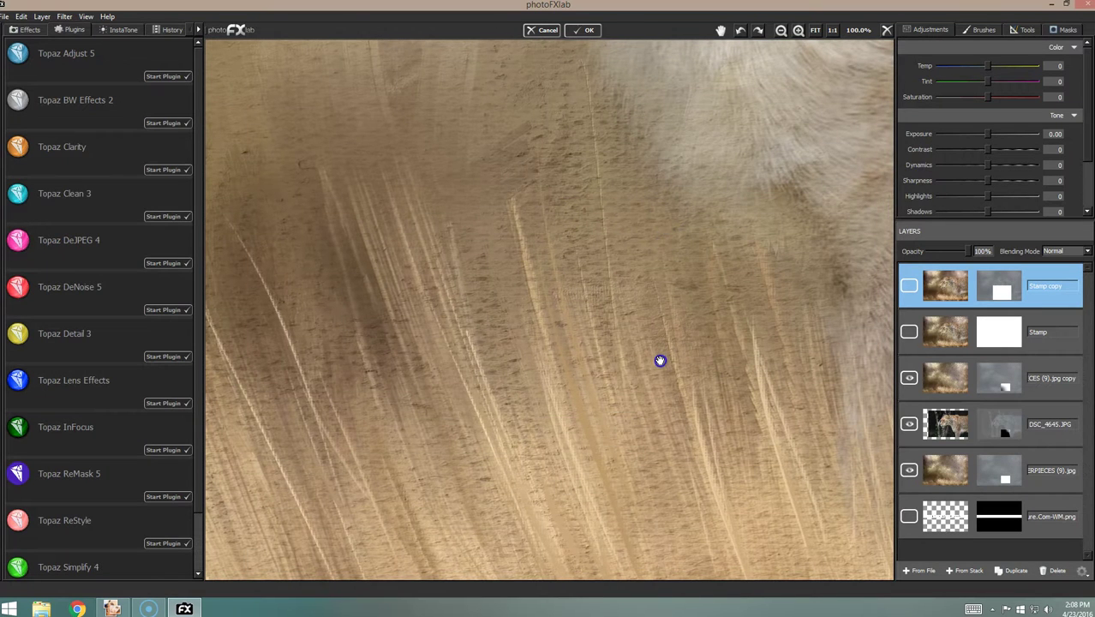
scroll(658, 355, up, 2)
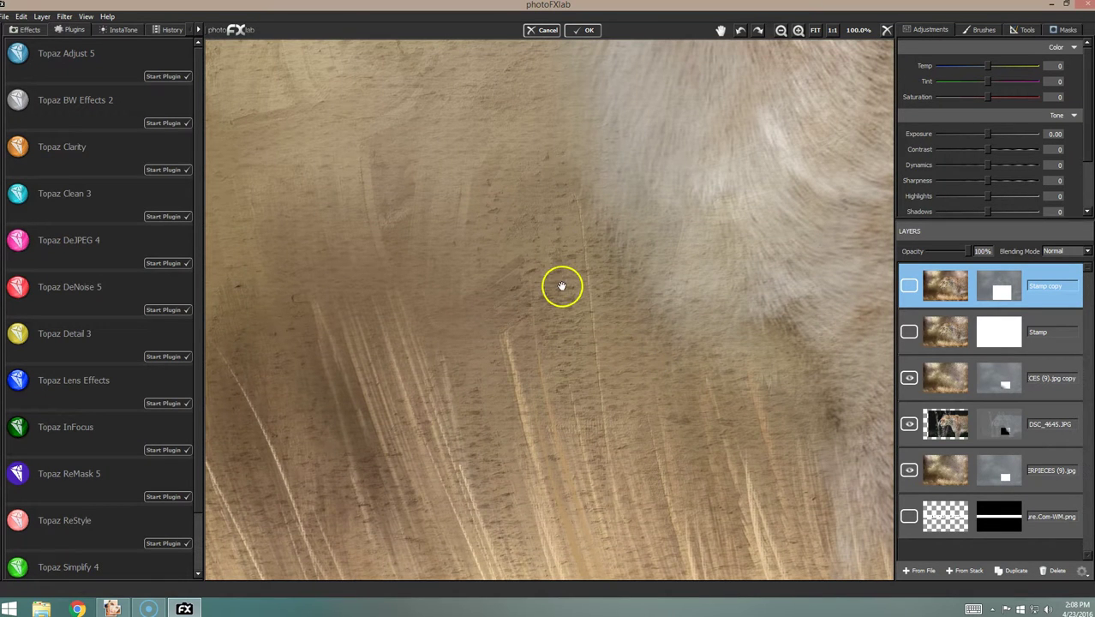
click(910, 288)
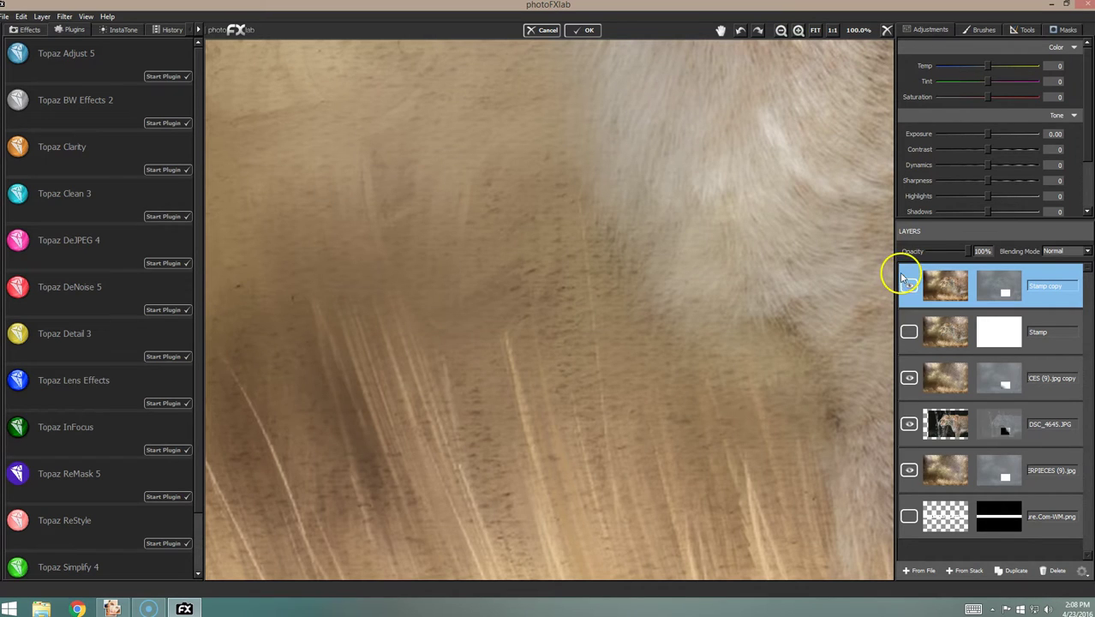
Step: Compare the whole image with and without the Stamp copy layer, leaving it visible
key(ctrl+0)
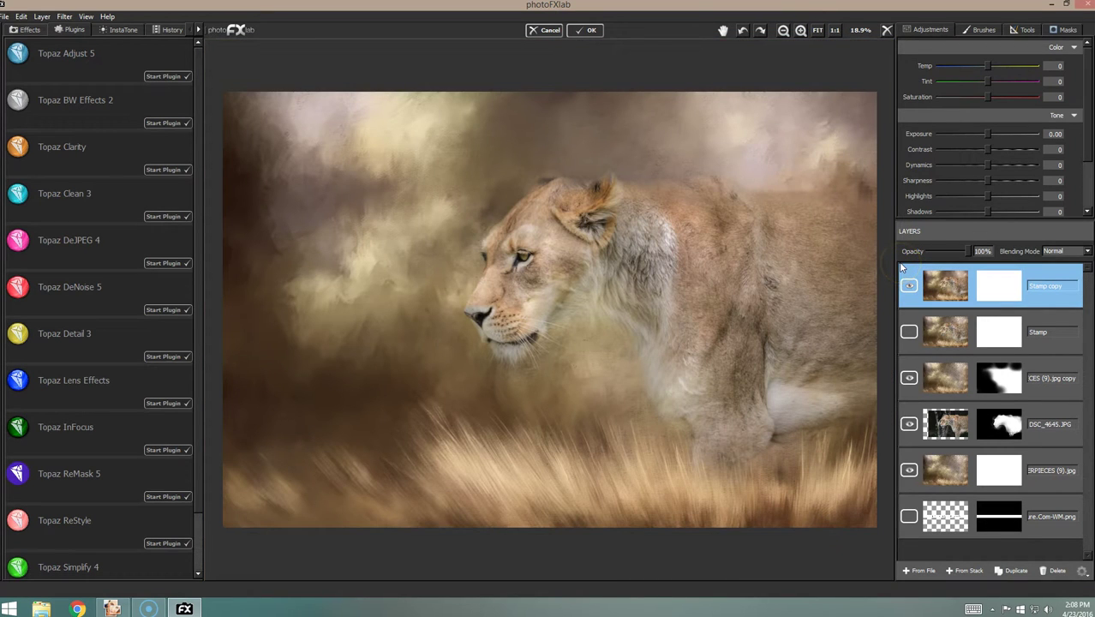
click(909, 286)
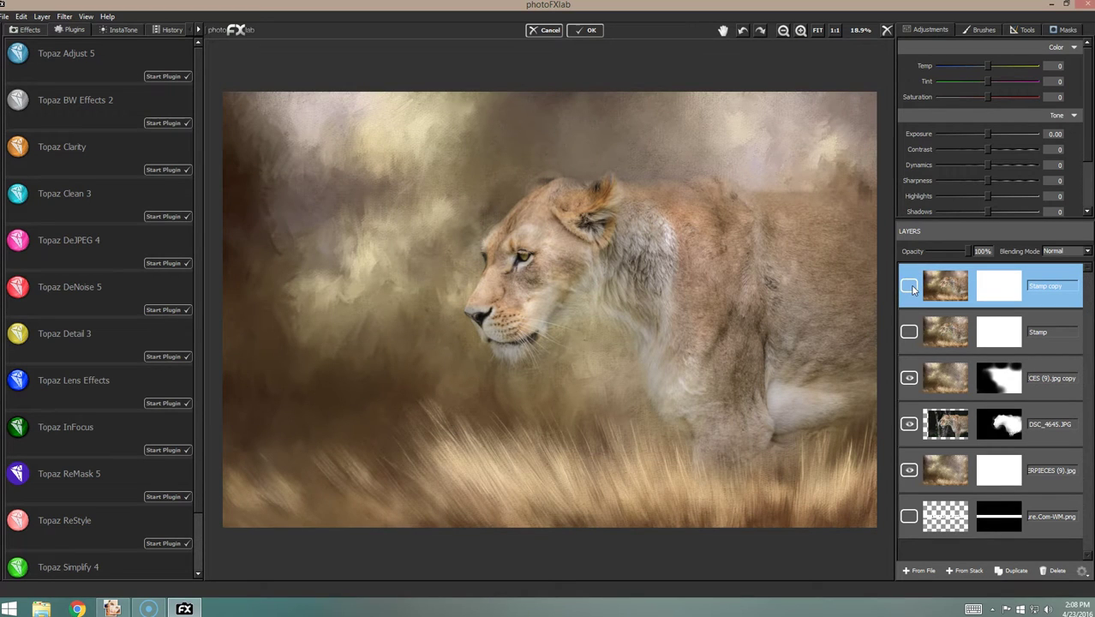
click(910, 284)
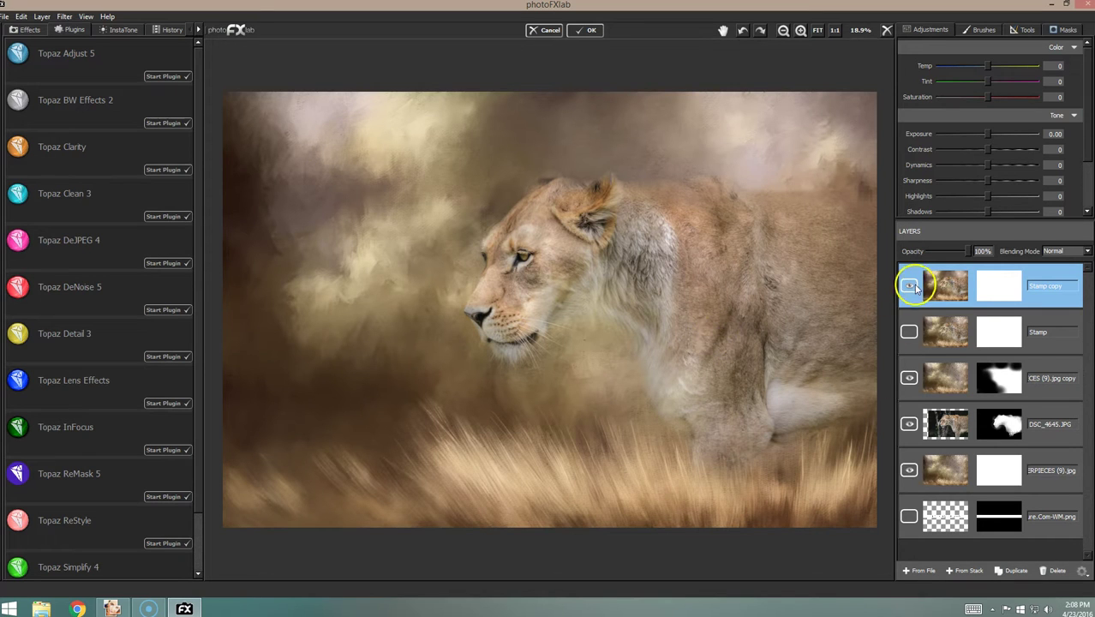
Step: Toggle the Stamp copy layer repeatedly to compare its finish with the composite beneath, selecting the DSC_4645.JPG layer and leaving the copy visible
click(909, 285)
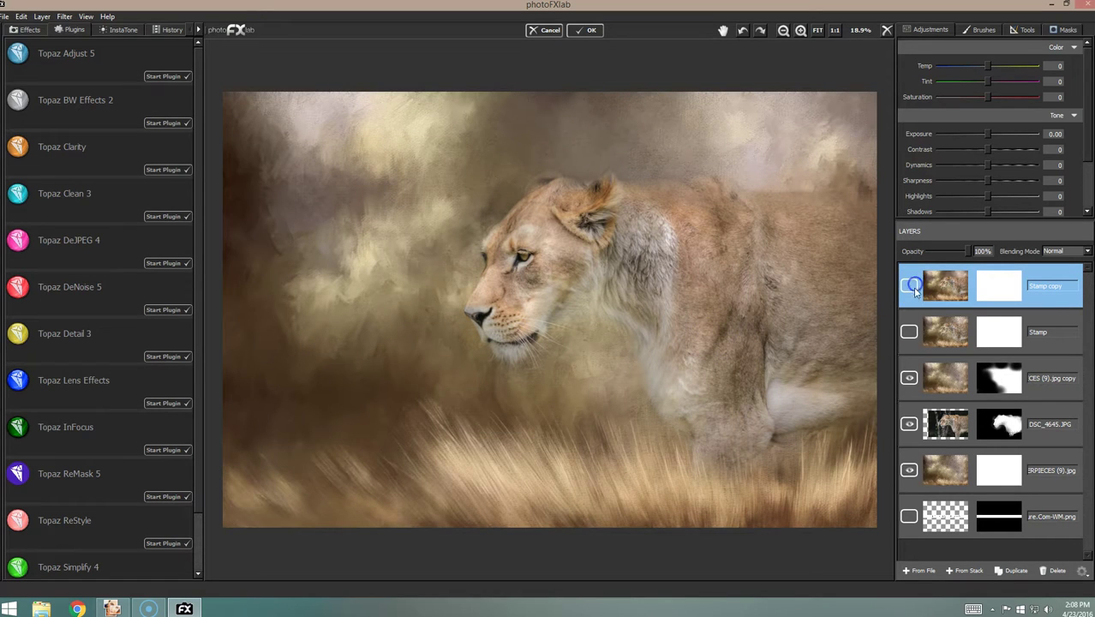
click(1024, 418)
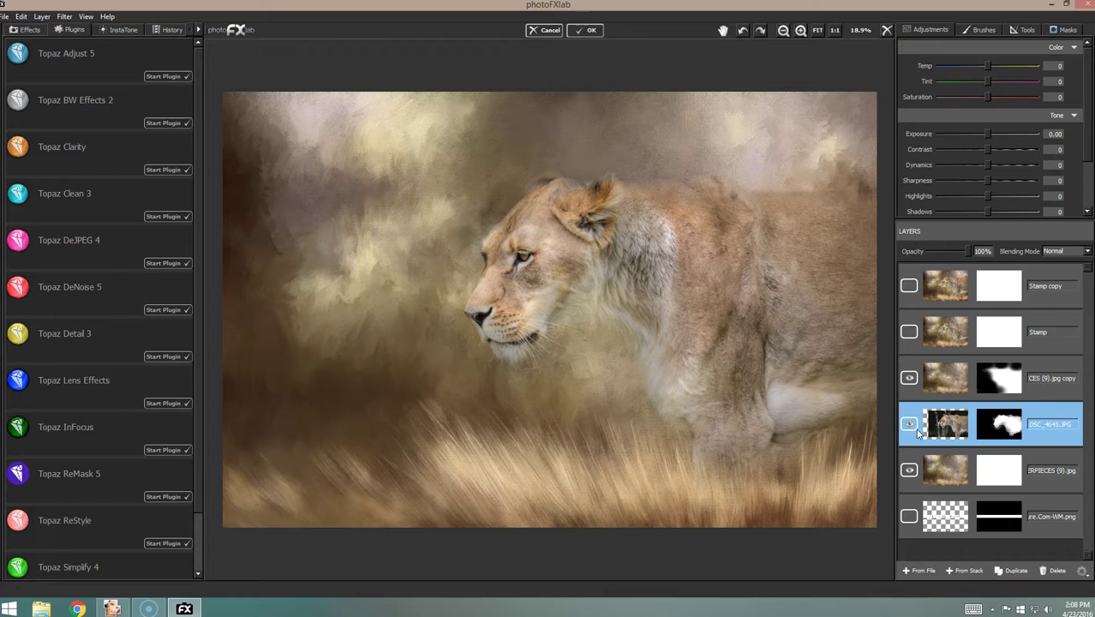
click(912, 288)
click(911, 285)
click(912, 285)
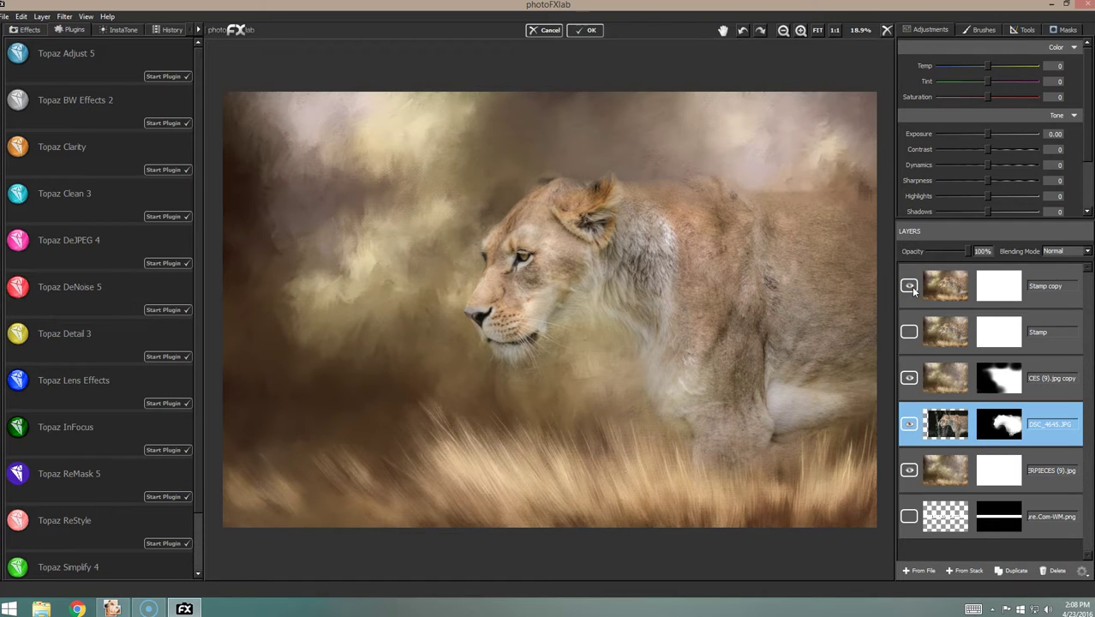
click(911, 285)
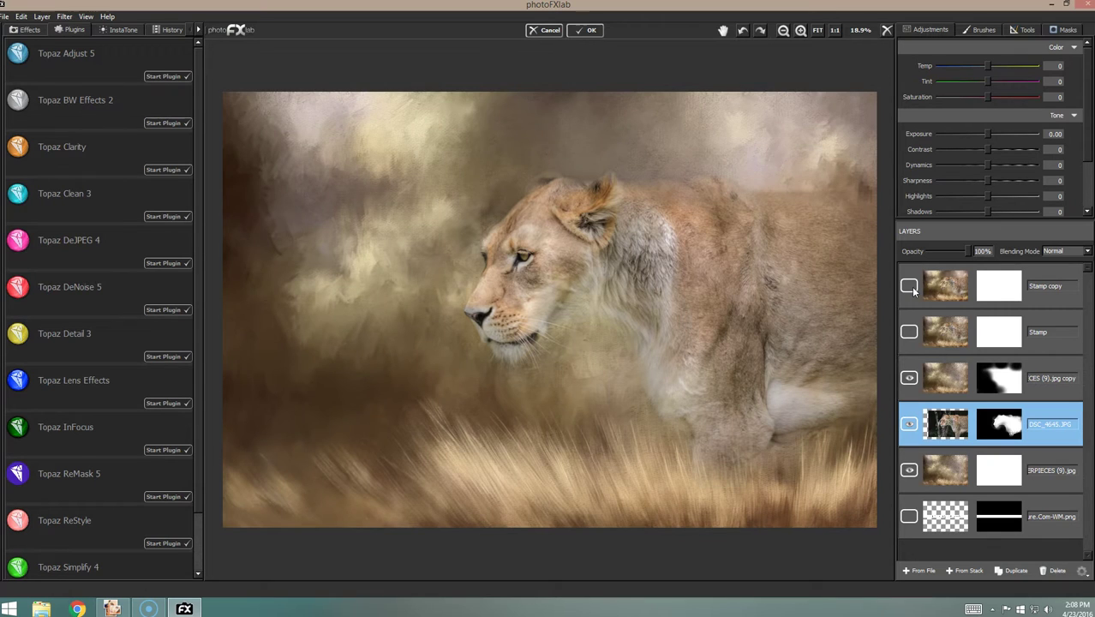
click(912, 285)
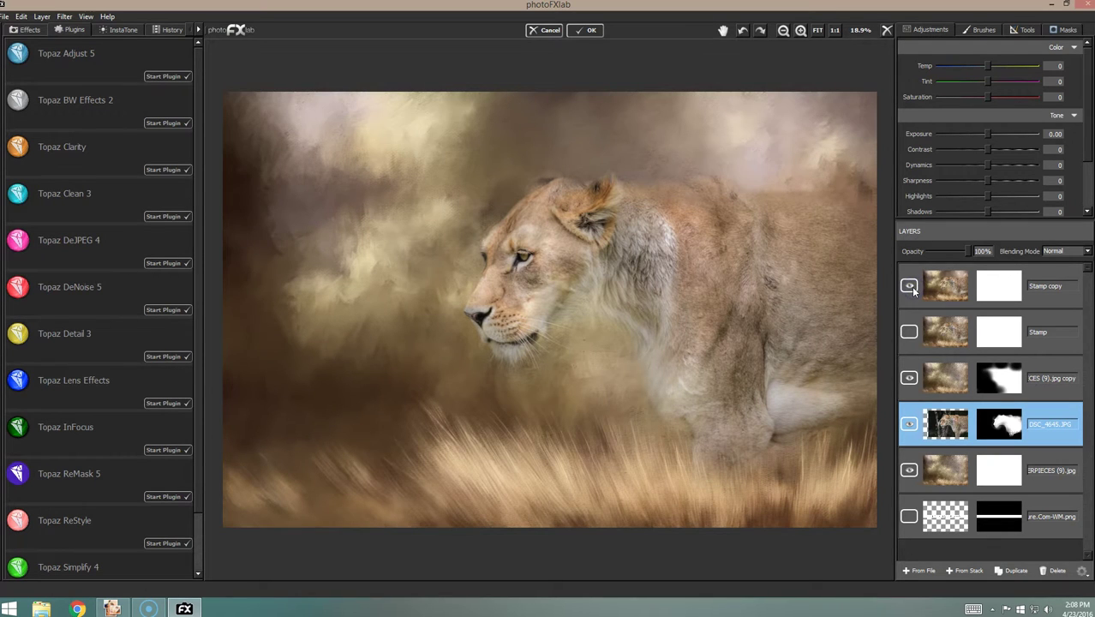
click(911, 285)
click(911, 285)
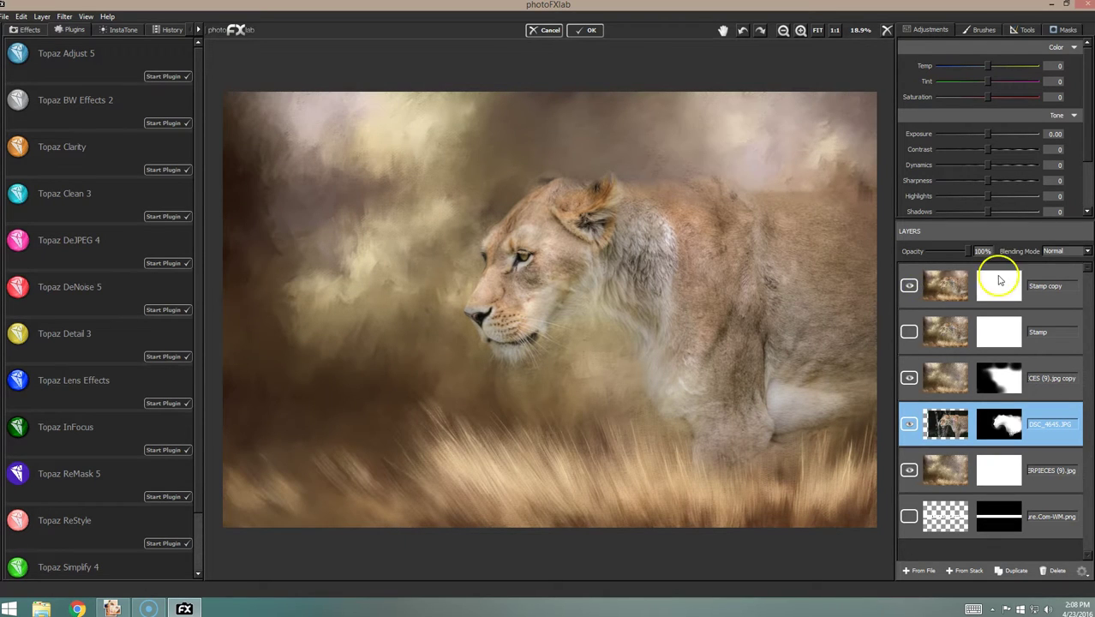
Step: Delete the Stamp copy layer and the Stamp layer beneath it
click(1051, 276)
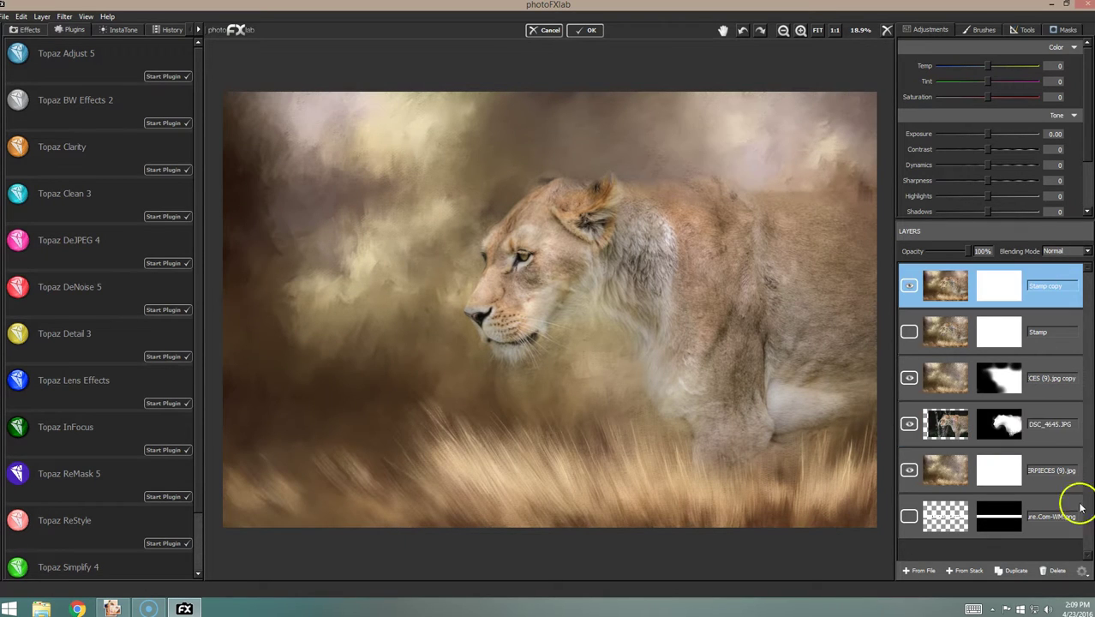
click(1058, 571)
click(1058, 570)
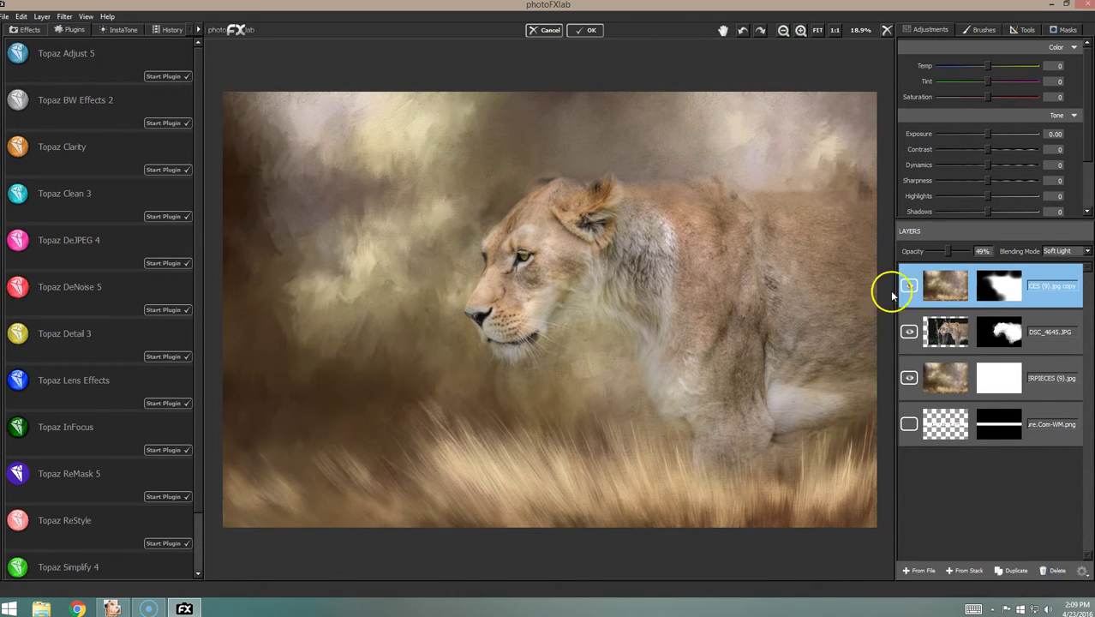
Step: Examine the texture over the lioness's cheek and neck at 100% with the texture copy layer hidden and shown, keeping DSC_4645.JPG selected
click(1050, 335)
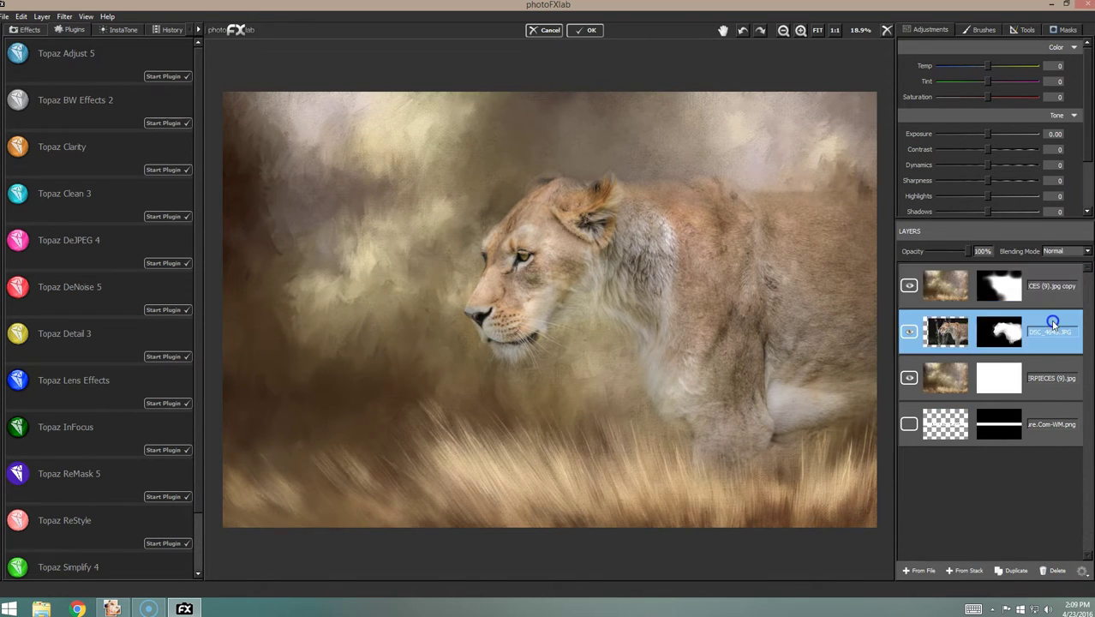
click(909, 332)
click(909, 332)
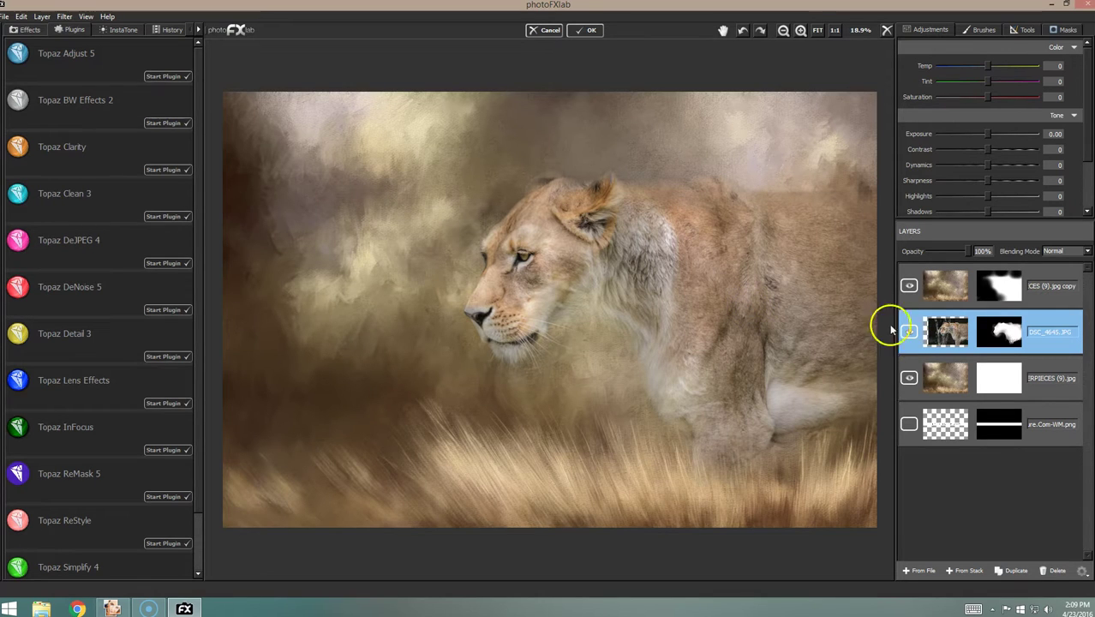
click(800, 31)
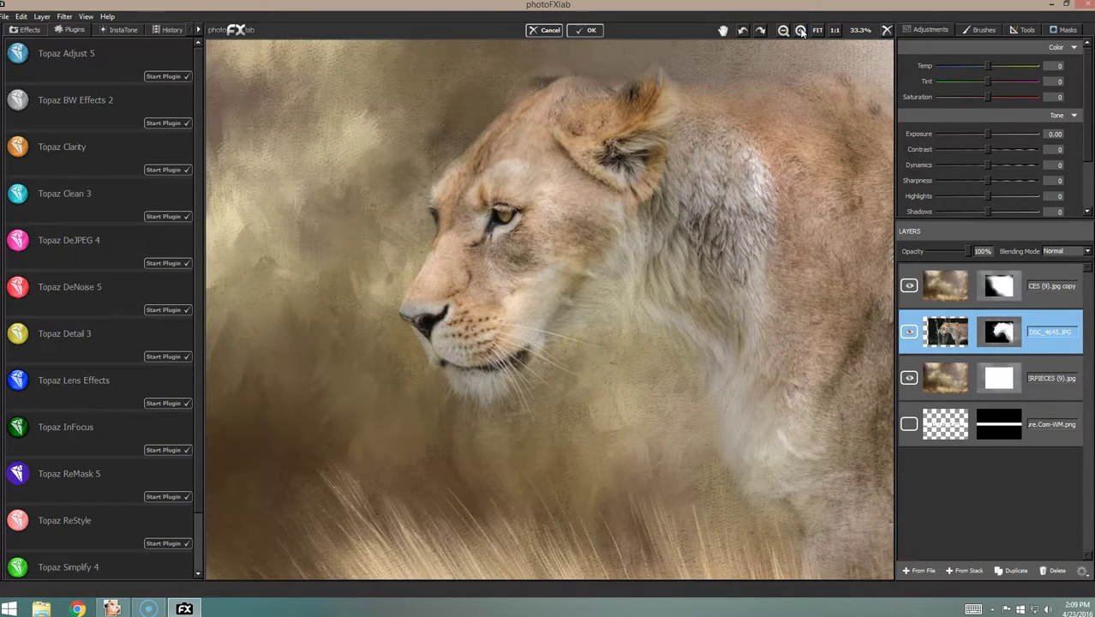
click(801, 31)
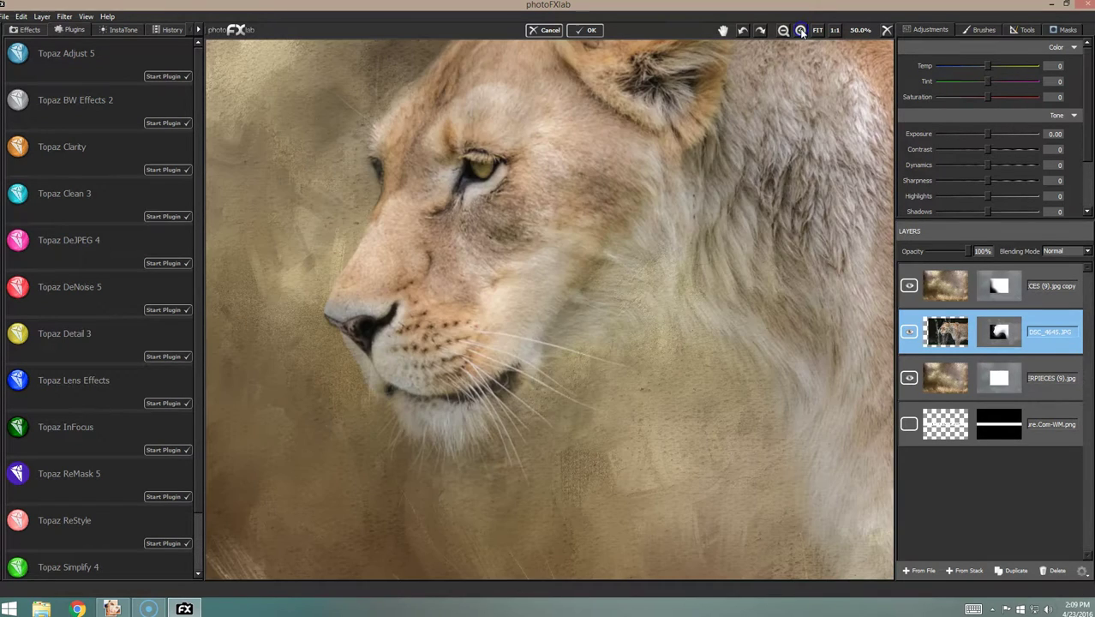
click(800, 31)
drag(687, 234, 468, 254)
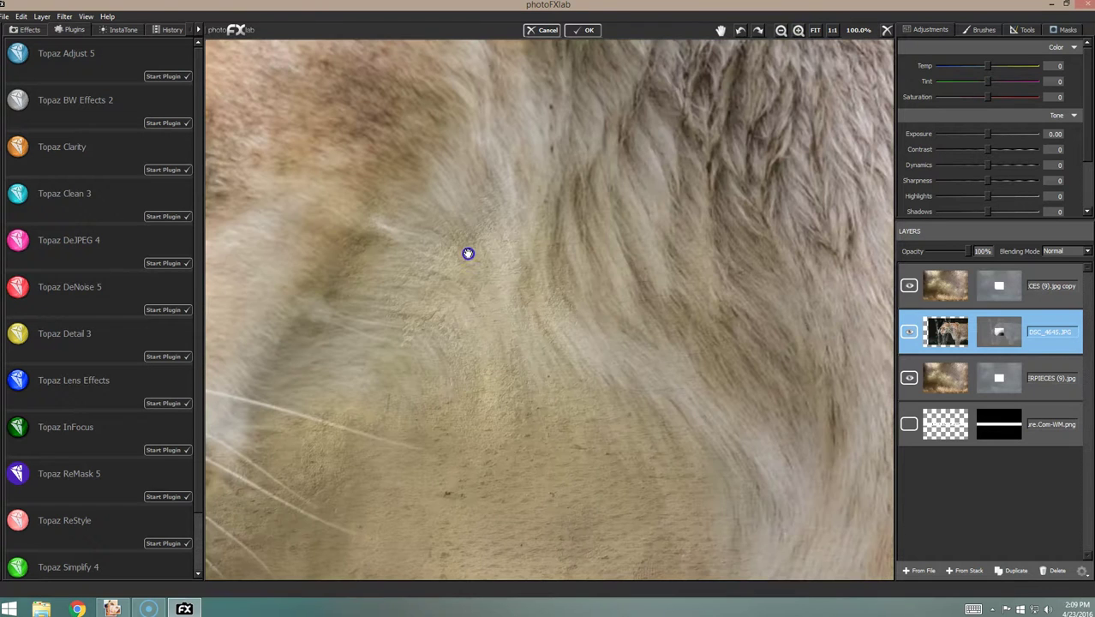
drag(526, 289, 542, 299)
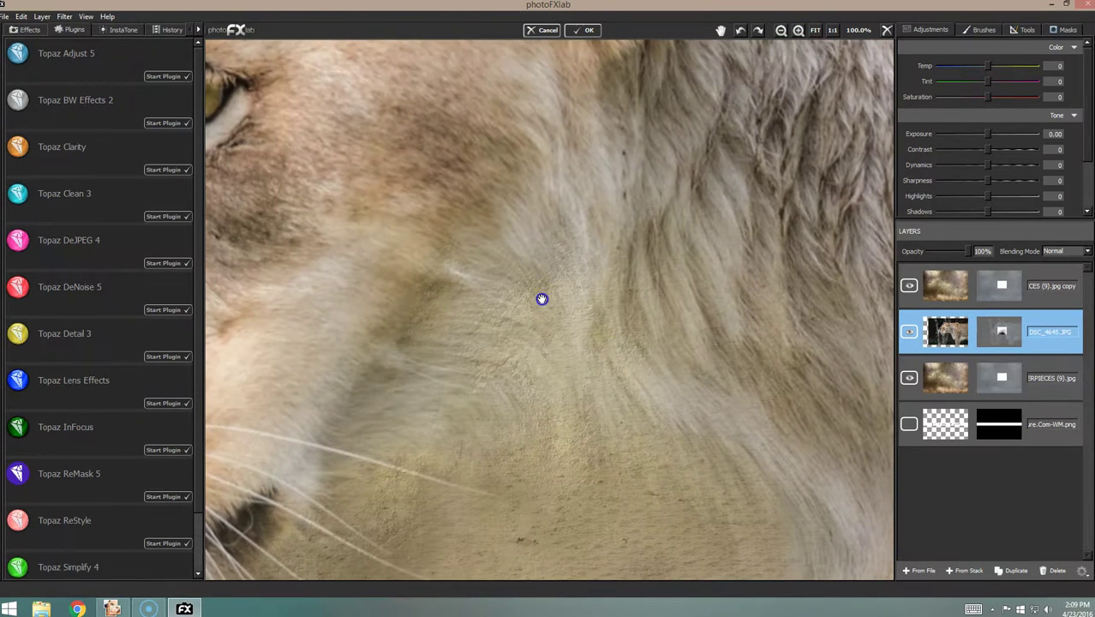
click(911, 287)
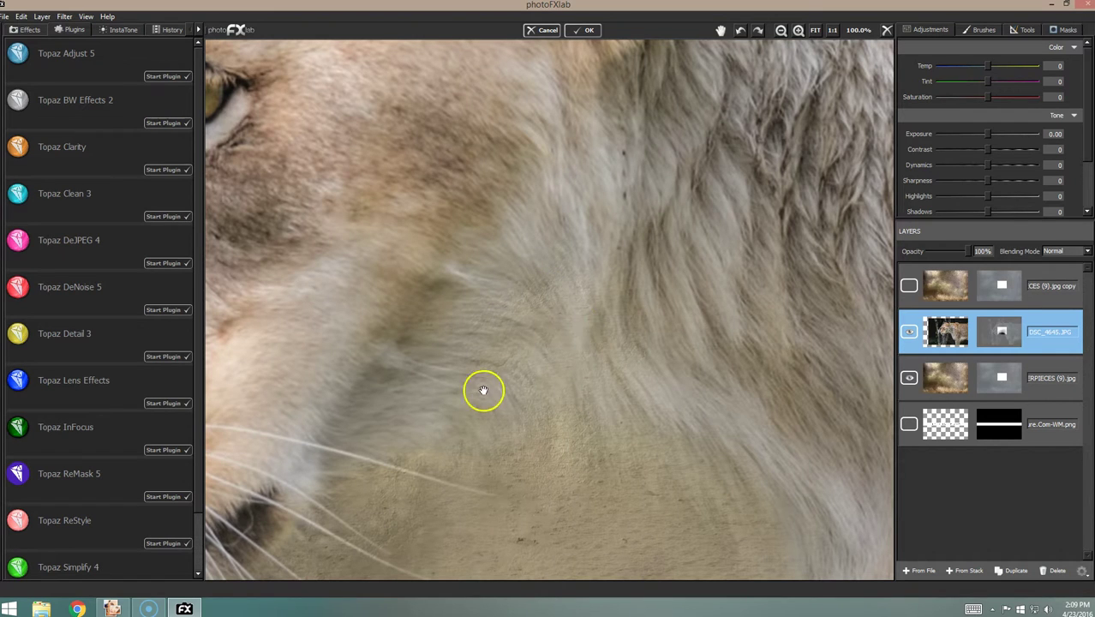
click(908, 286)
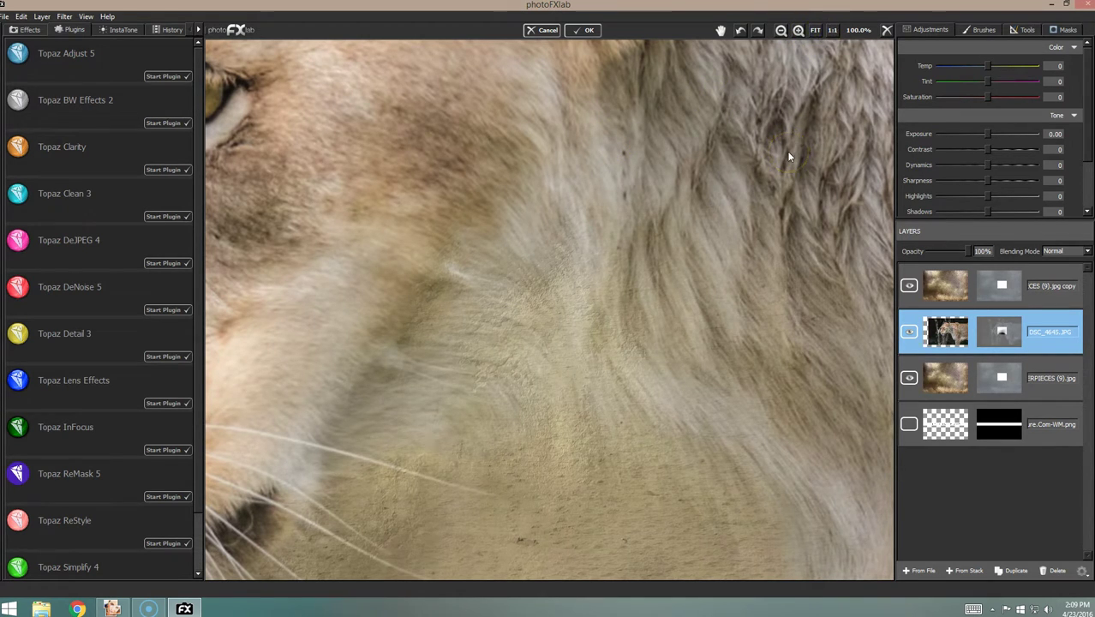
key(ctrl+0)
click(757, 533)
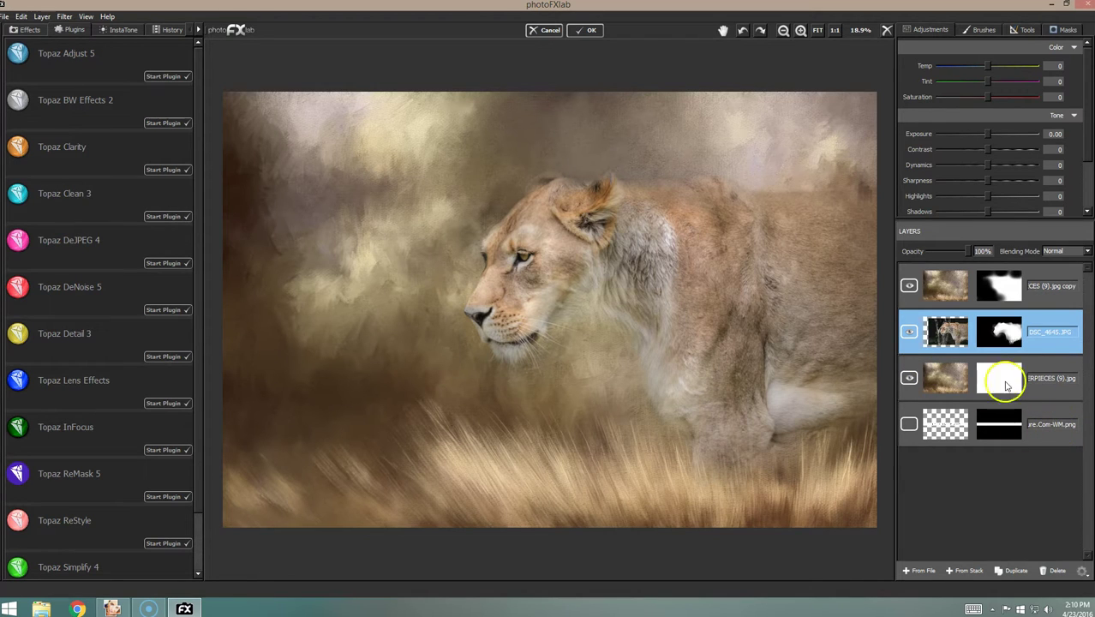
Step: Check the base texture layer, reselect the DSC_4645.JPG lioness layer and open its mask settings
click(1040, 364)
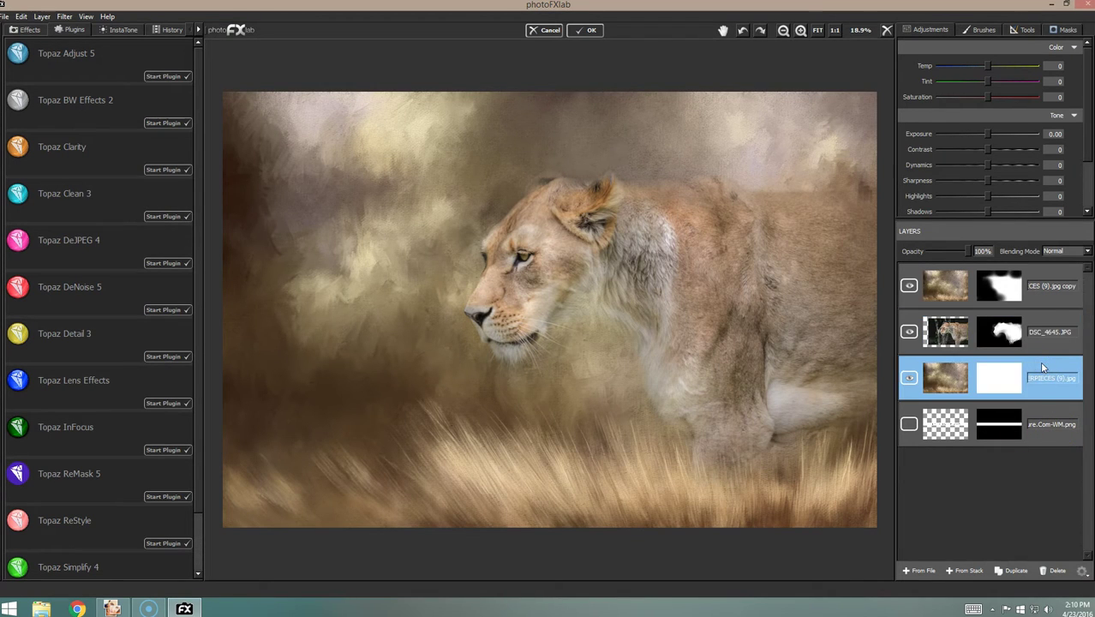
click(1047, 324)
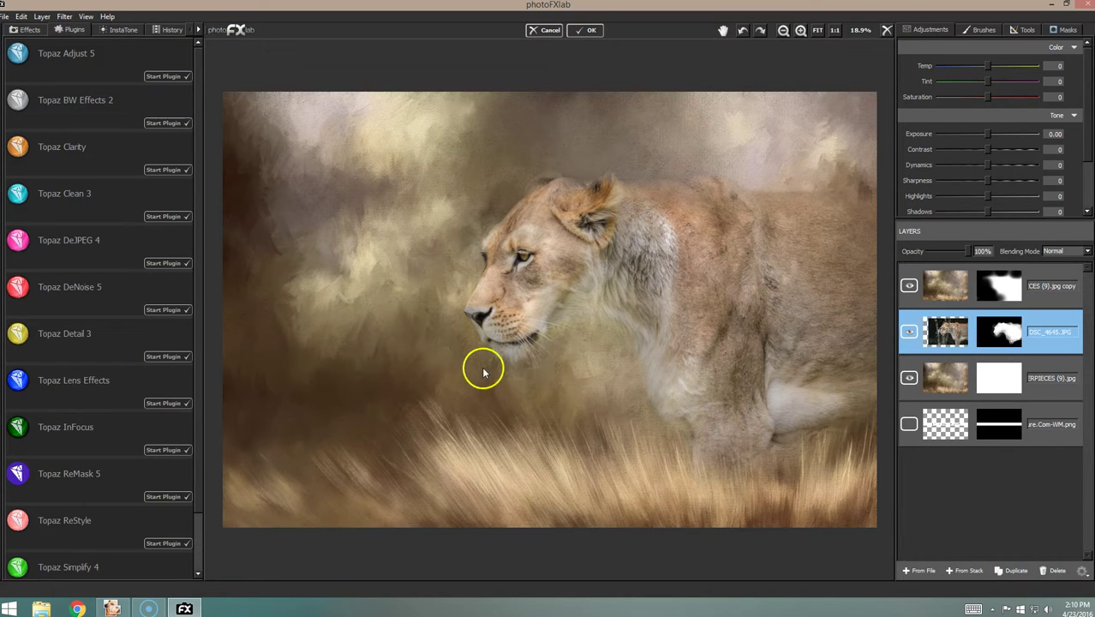
click(1067, 29)
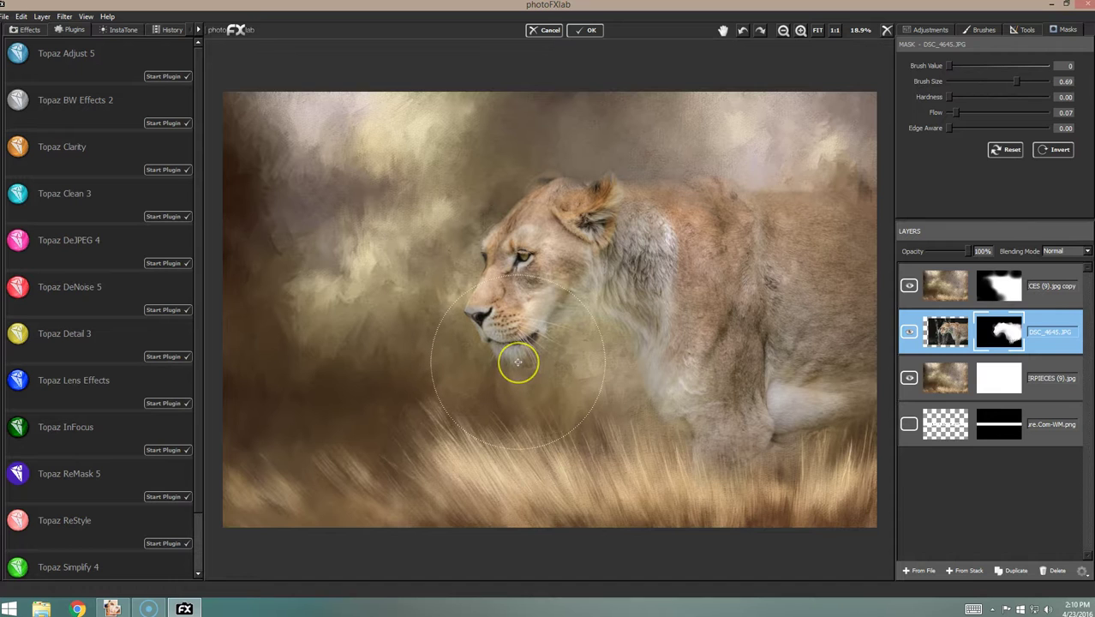
mouse_move(517, 363)
mouse_down()
mouse_move(554, 351)
mouse_move(548, 365)
mouse_move(507, 367)
mouse_move(495, 360)
mouse_move(555, 356)
mouse_move(493, 342)
mouse_move(547, 361)
mouse_move(595, 357)
mouse_move(545, 378)
mouse_up()
mouse_move(759, 409)
mouse_down()
mouse_move(774, 416)
mouse_move(548, 396)
mouse_move(560, 424)
mouse_move(635, 444)
mouse_move(638, 463)
mouse_up()
click(941, 501)
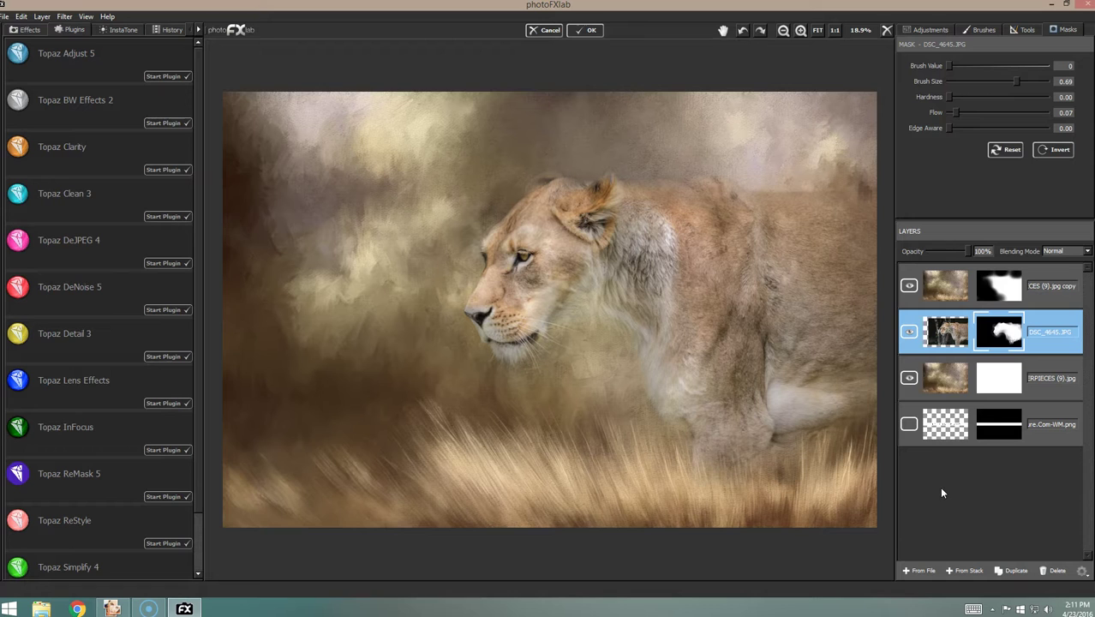
drag(635, 489, 644, 487)
click(729, 436)
click(1037, 330)
click(940, 327)
mouse_move(708, 278)
mouse_down()
mouse_move(611, 209)
mouse_move(587, 203)
mouse_move(582, 216)
mouse_move(582, 201)
mouse_move(511, 232)
mouse_move(622, 206)
mouse_move(618, 531)
mouse_move(681, 521)
mouse_move(704, 487)
mouse_move(805, 487)
mouse_move(841, 472)
mouse_move(783, 416)
mouse_move(203, 296)
mouse_move(129, 303)
mouse_move(208, 300)
mouse_move(134, 303)
mouse_move(932, 369)
mouse_move(924, 81)
mouse_move(886, 384)
mouse_up()
mouse_move(606, 400)
mouse_down()
mouse_move(642, 487)
mouse_move(604, 432)
mouse_move(548, 488)
mouse_move(464, 440)
mouse_move(556, 537)
mouse_up()
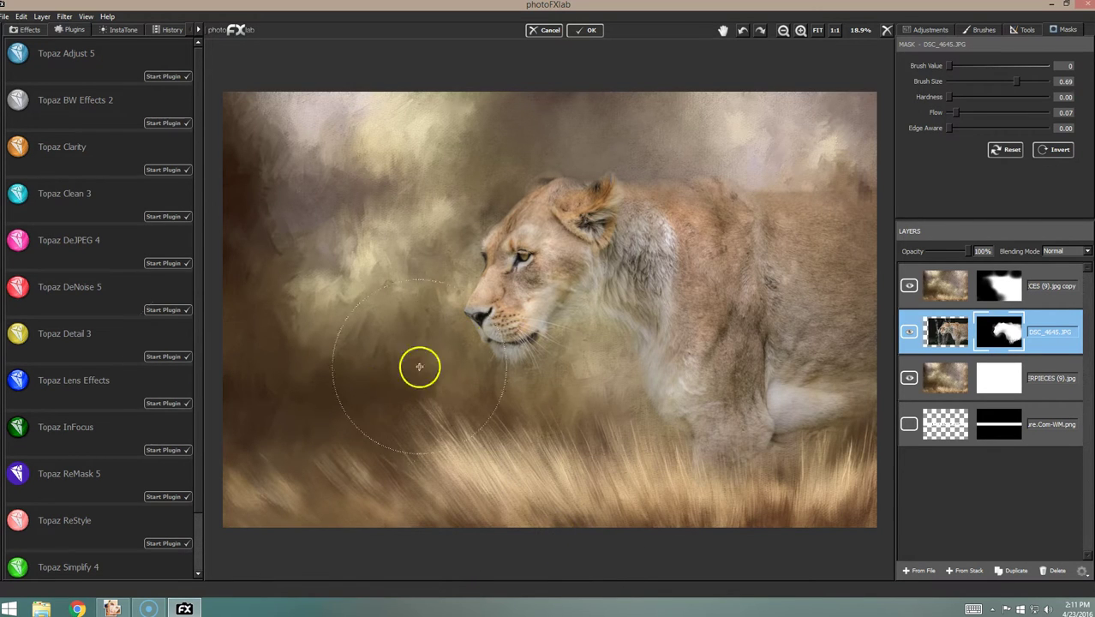
mouse_move(672, 308)
mouse_down()
mouse_move(769, 246)
mouse_move(451, 148)
mouse_move(349, 298)
mouse_move(492, 373)
mouse_up()
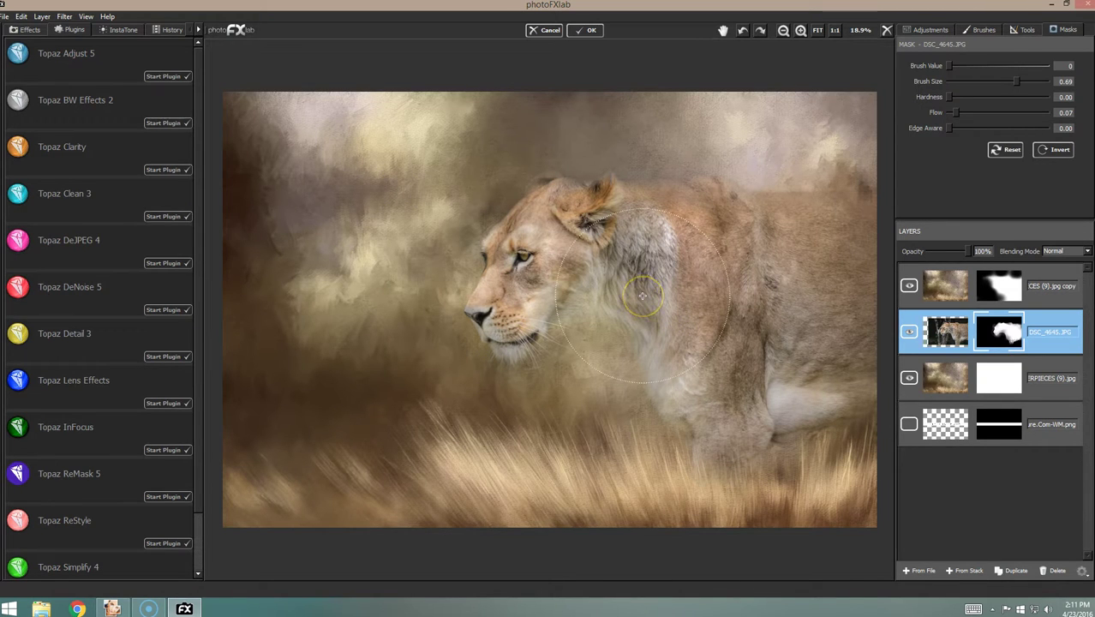
click(1077, 357)
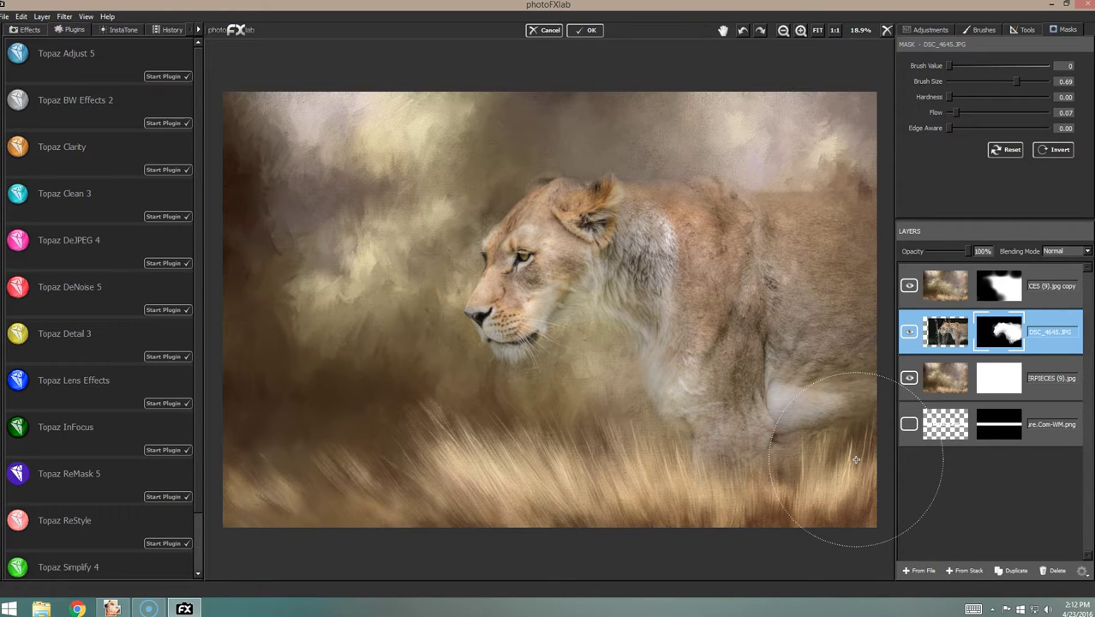
mouse_move(653, 268)
mouse_down()
mouse_move(707, 347)
mouse_move(674, 282)
mouse_move(731, 333)
mouse_move(630, 212)
mouse_move(569, 252)
mouse_move(701, 340)
mouse_up()
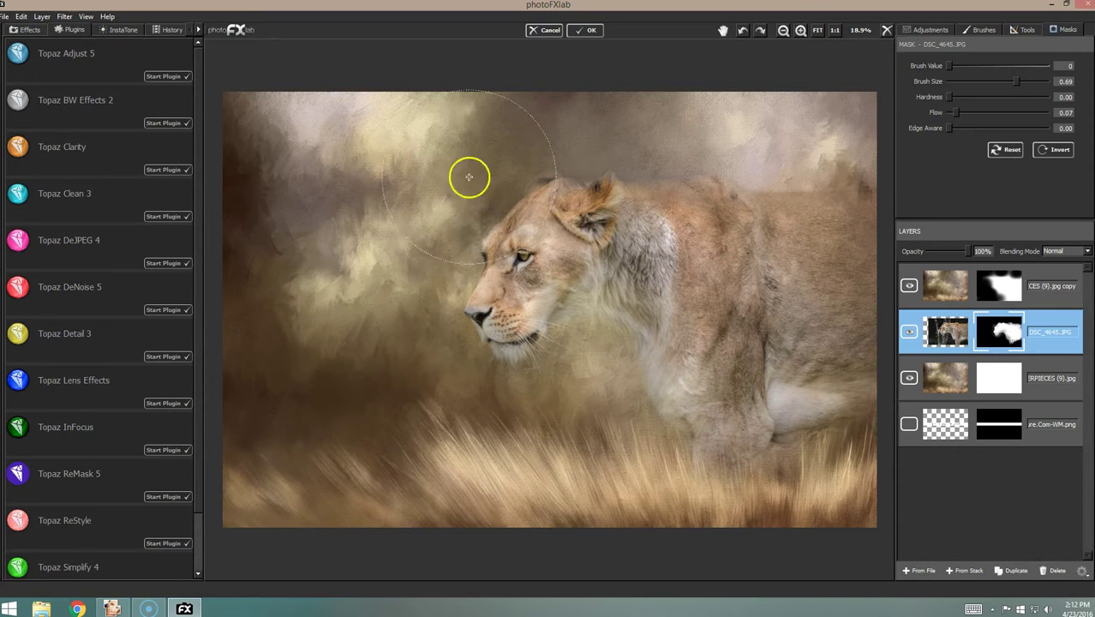
drag(858, 323, 855, 324)
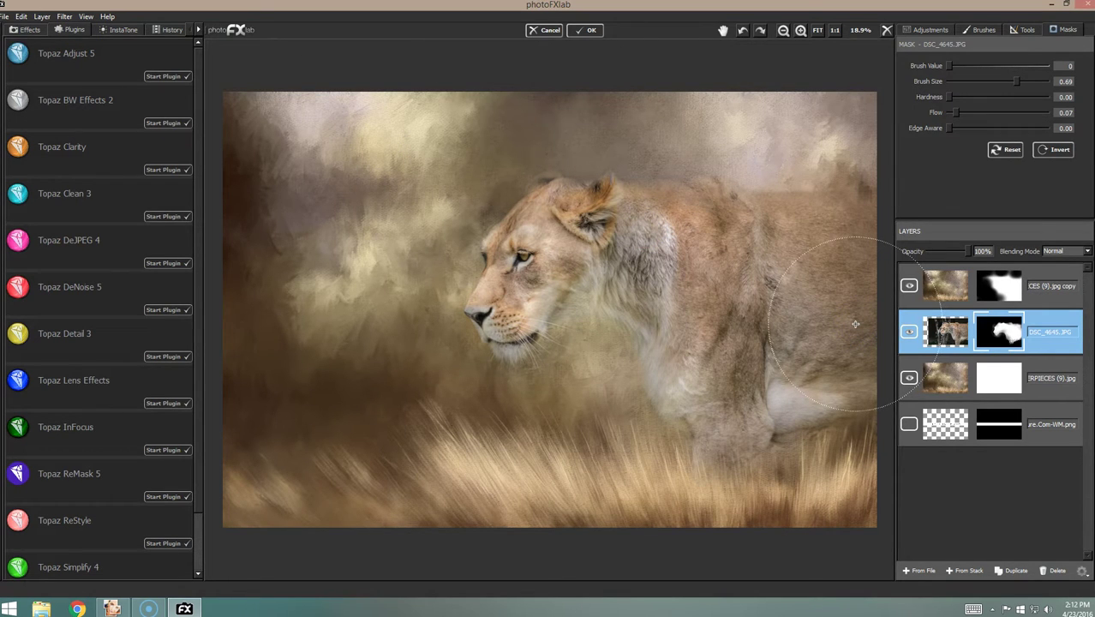
mouse_move(855, 324)
mouse_down()
mouse_move(874, 197)
mouse_move(683, 262)
mouse_move(595, 231)
mouse_move(668, 304)
mouse_move(632, 228)
mouse_move(720, 328)
mouse_move(760, 291)
mouse_move(795, 281)
mouse_move(813, 302)
mouse_move(598, 235)
mouse_move(737, 281)
mouse_move(684, 290)
mouse_move(600, 263)
mouse_move(779, 339)
mouse_move(696, 257)
mouse_move(749, 331)
mouse_move(714, 237)
mouse_move(715, 288)
mouse_move(747, 264)
mouse_up()
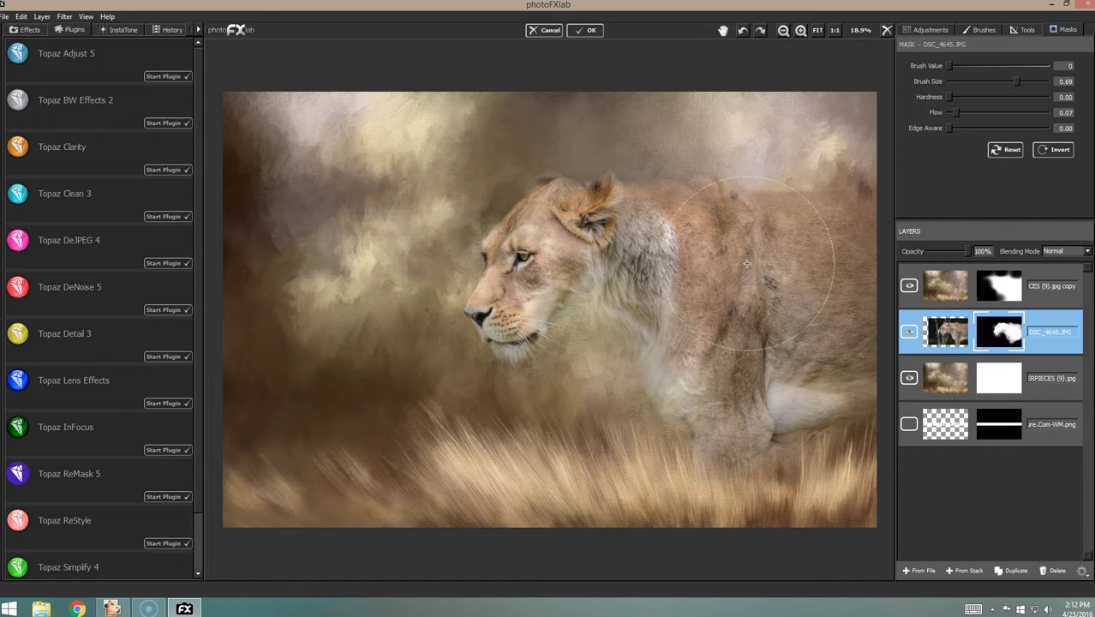
click(909, 331)
click(1024, 326)
click(988, 326)
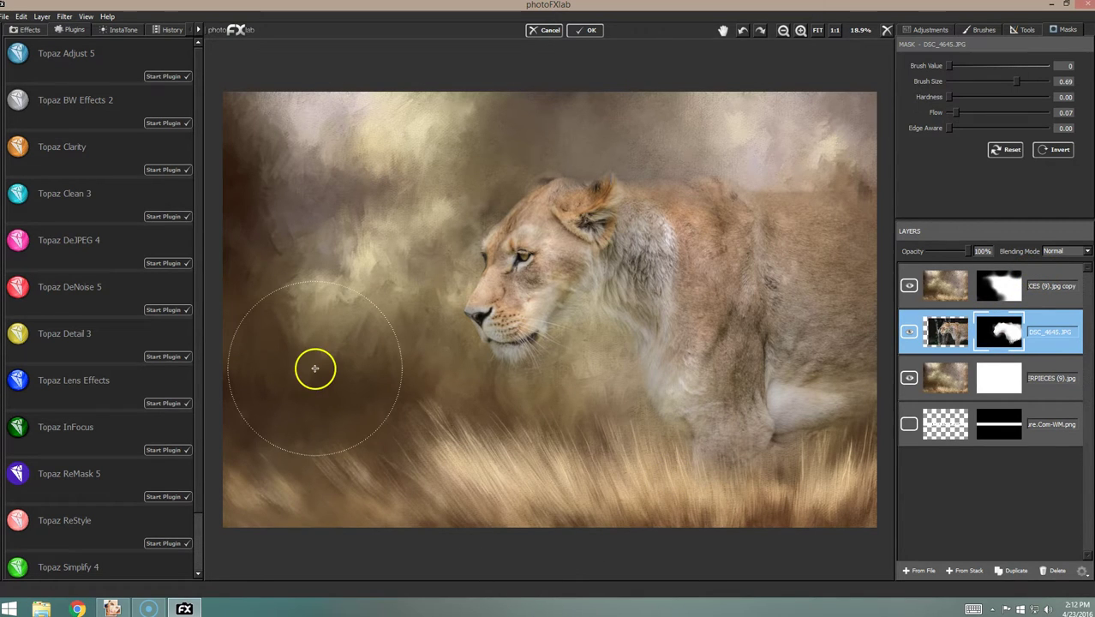
Step: Stamp the visible layers into a new layer above the texture copy layer and duplicate the stamp
click(1047, 300)
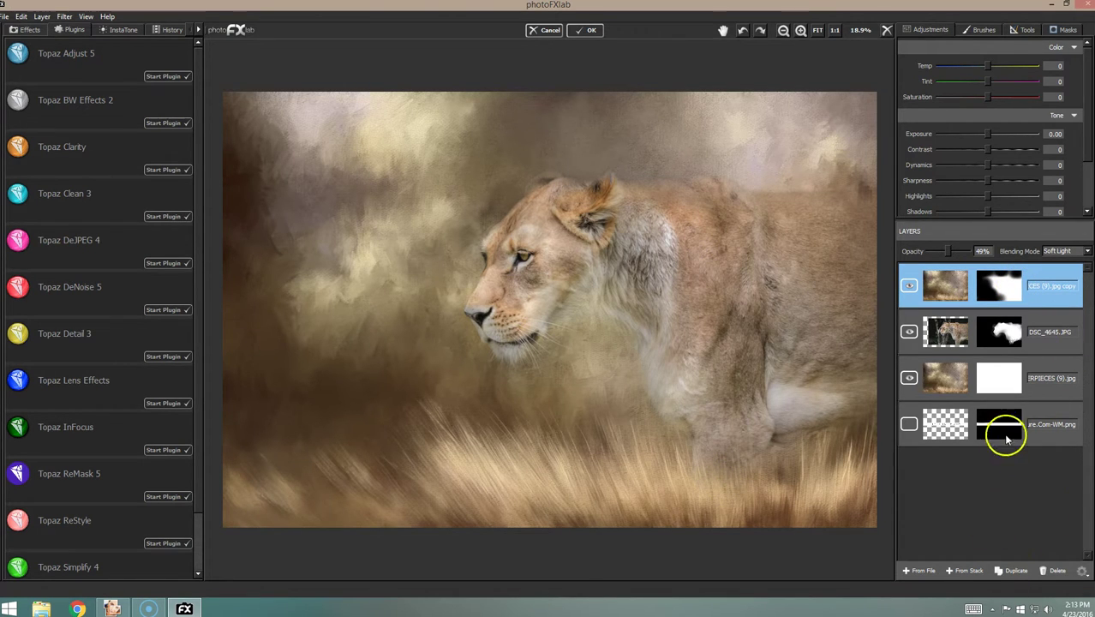
click(969, 571)
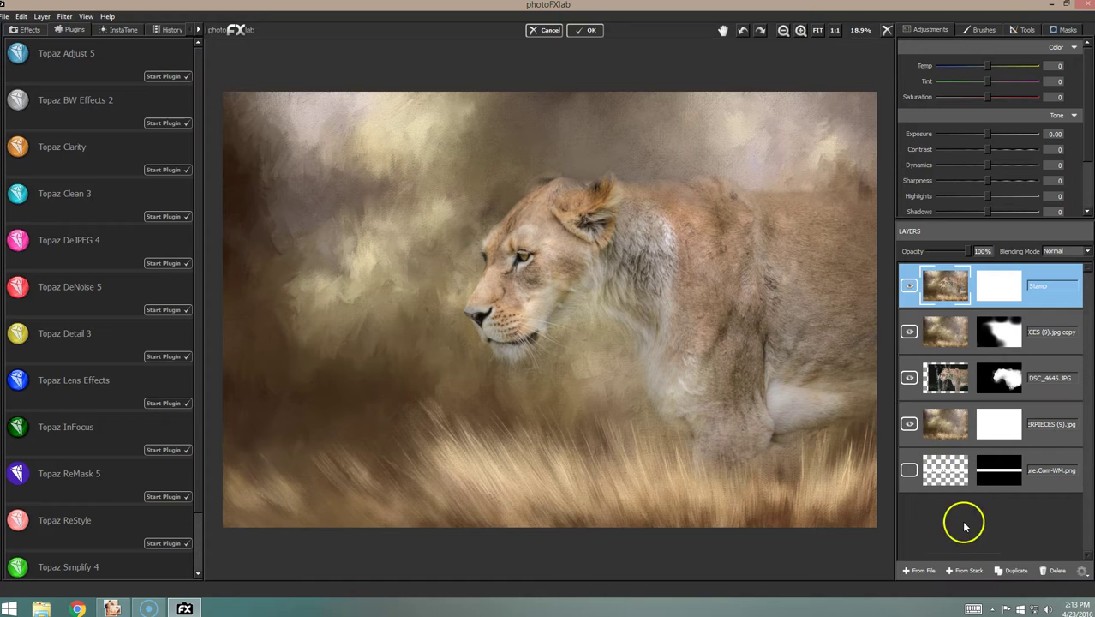
click(1008, 571)
Step: Open the stamped image in Topaz Adjust 5 and apply the Brilliant Warm preset from the Classic Collection
click(154, 77)
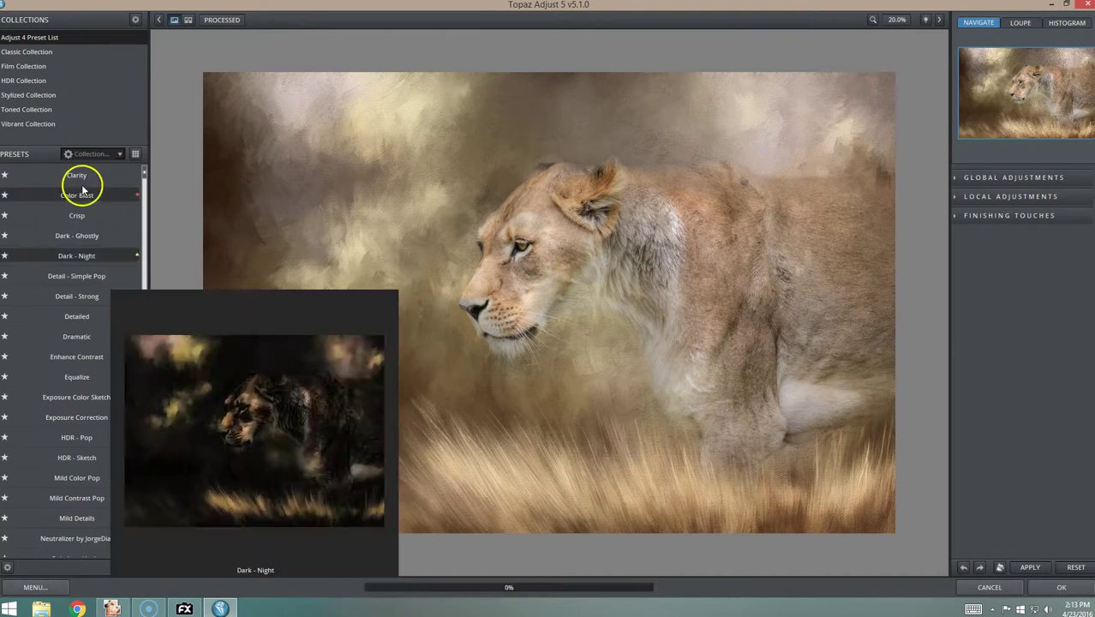
click(26, 52)
mouse_move(75, 198)
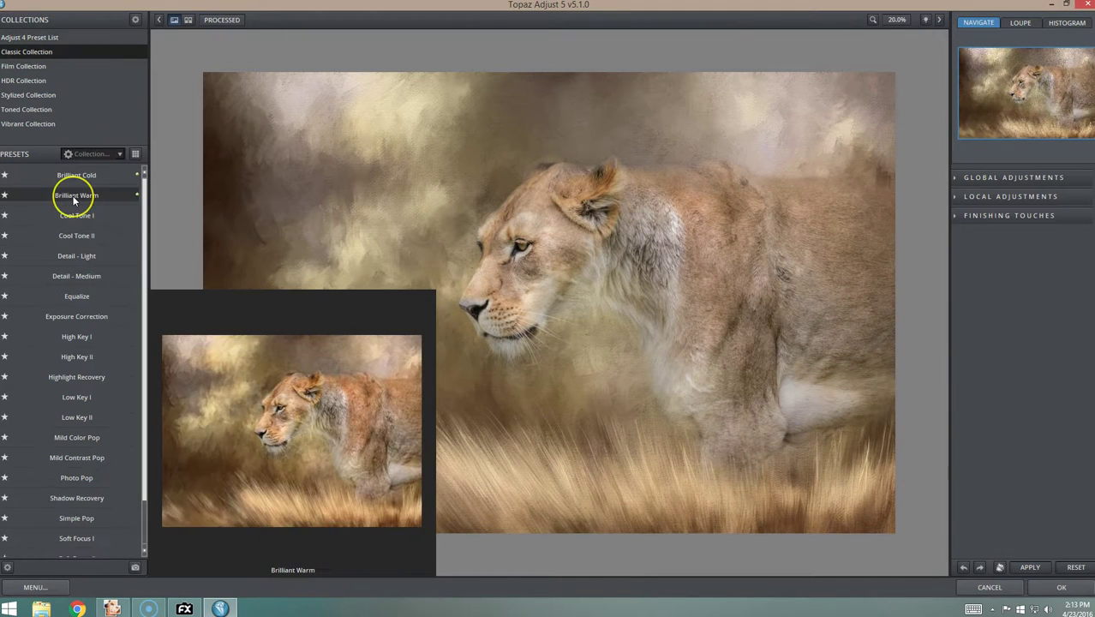
click(74, 198)
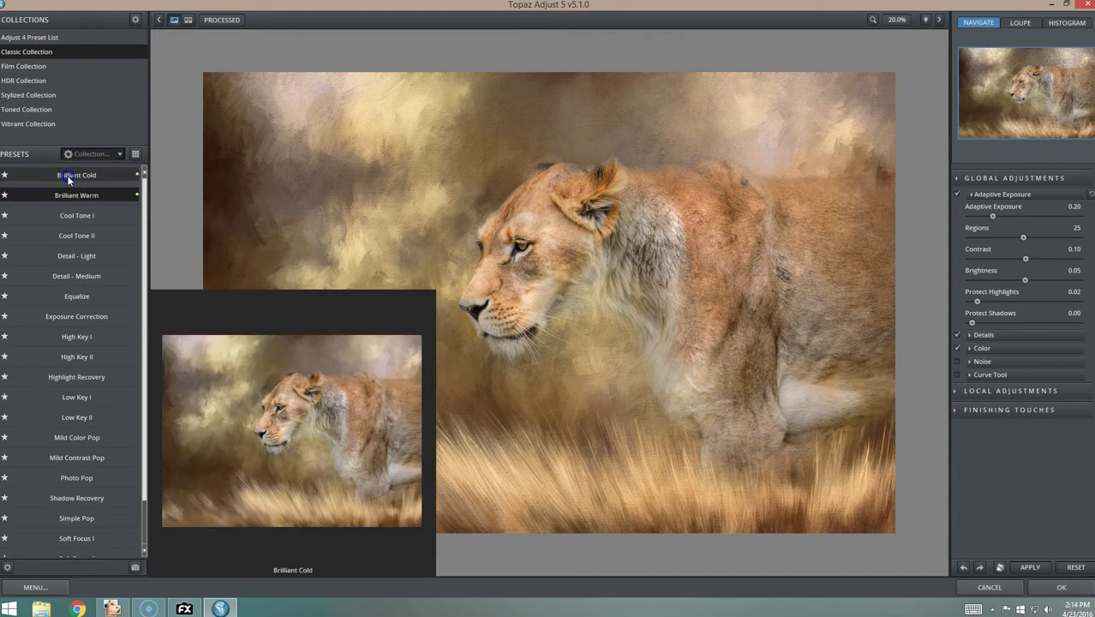
Step: Try the Brilliant Cold preset, compare it with the original image and return to Brilliant Warm
click(67, 175)
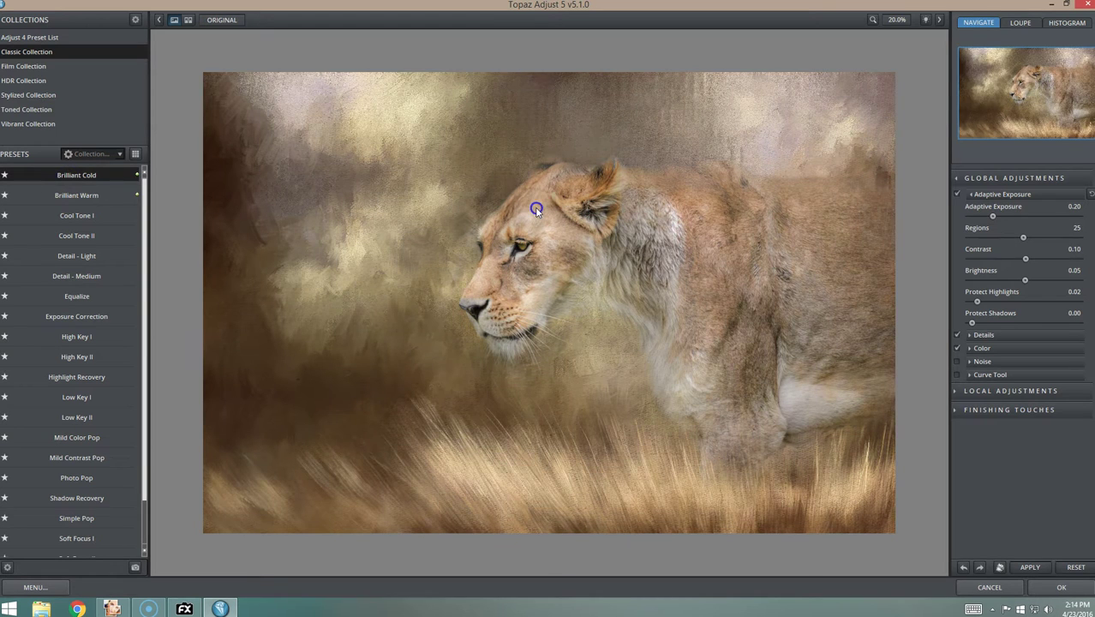
click(537, 210)
click(54, 197)
click(440, 197)
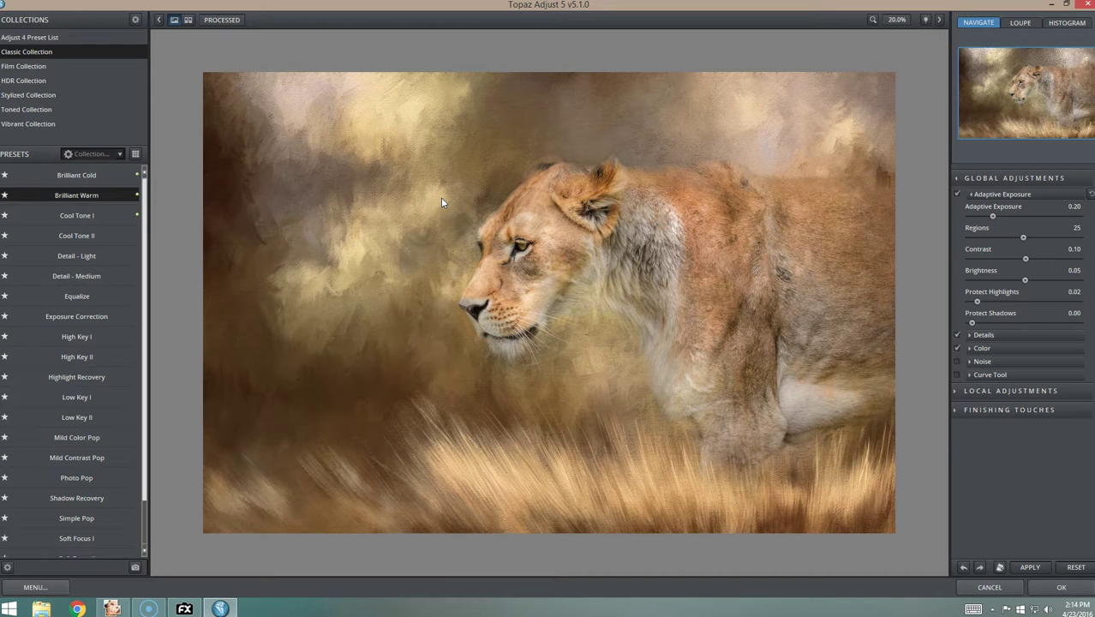
Step: Try the Warm Tone II preset and compare its look with Brilliant Warm and Brilliant Cold
mouse_move(85, 205)
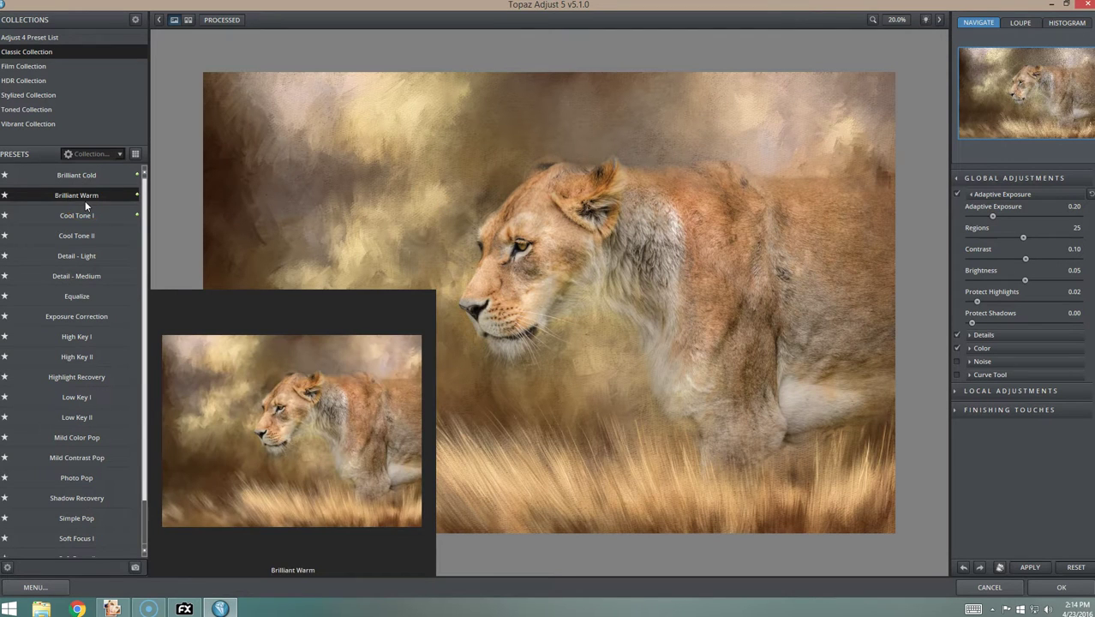
click(79, 418)
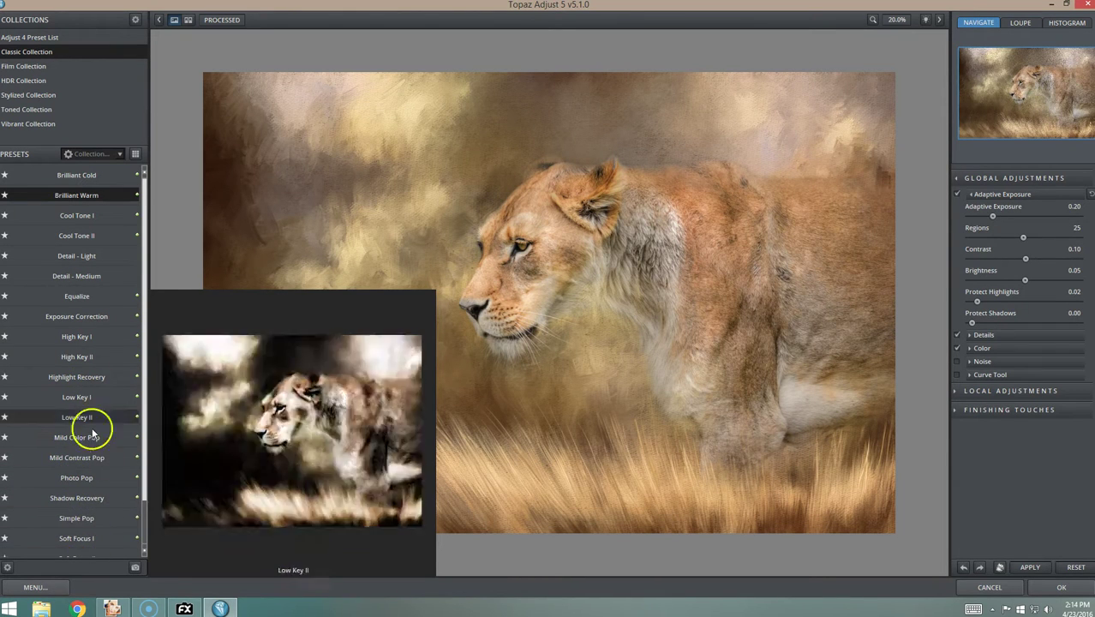
scroll(92, 540, down, 2)
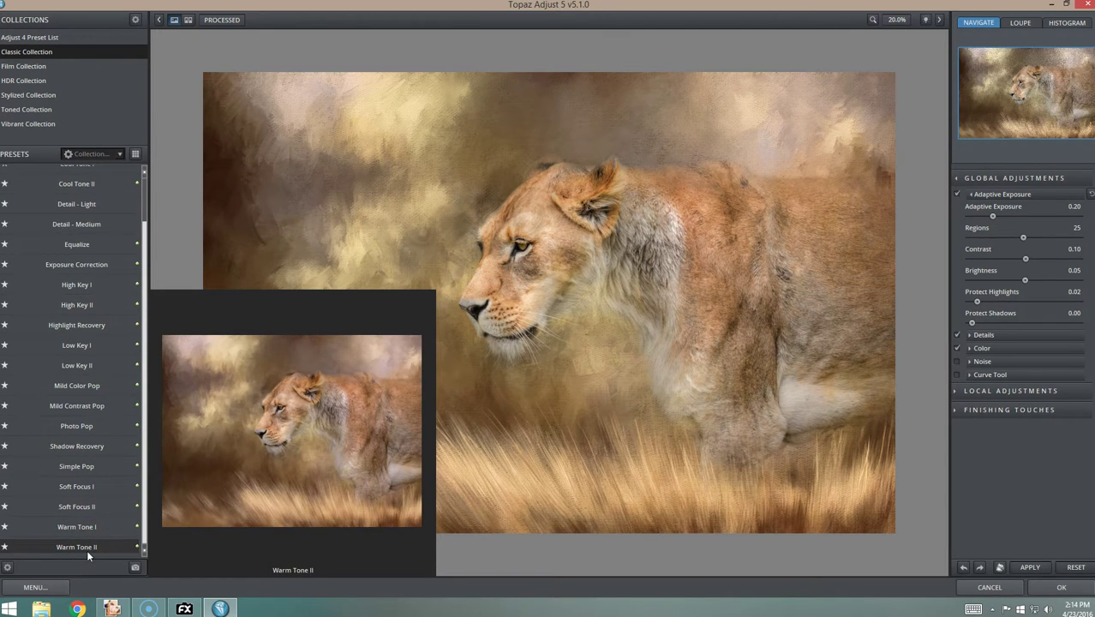
click(87, 549)
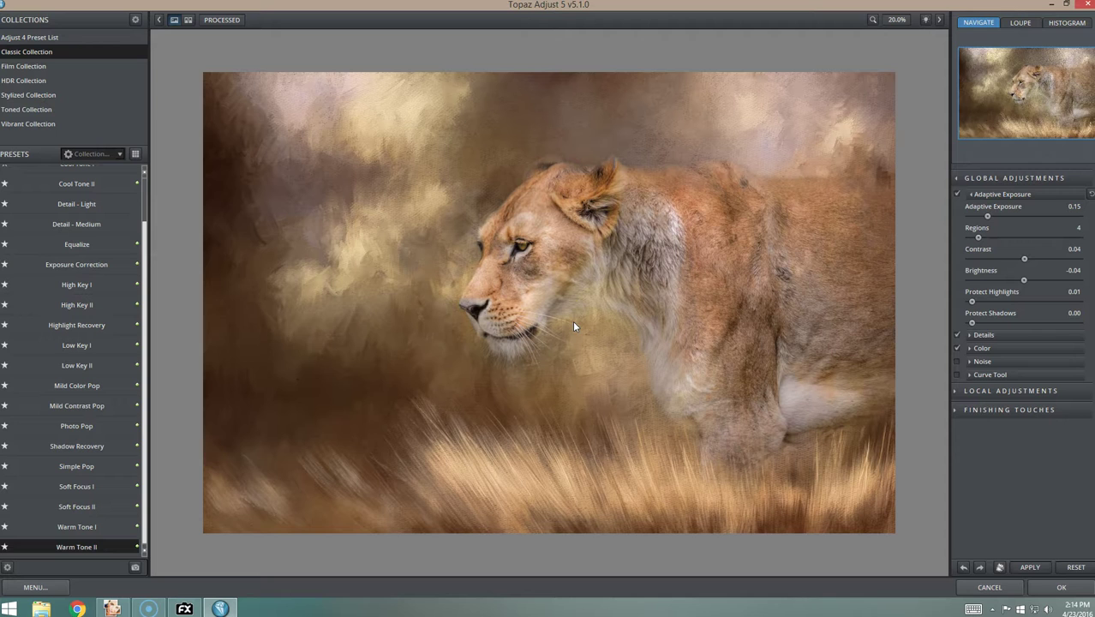
scroll(144, 194, up, 1)
click(99, 197)
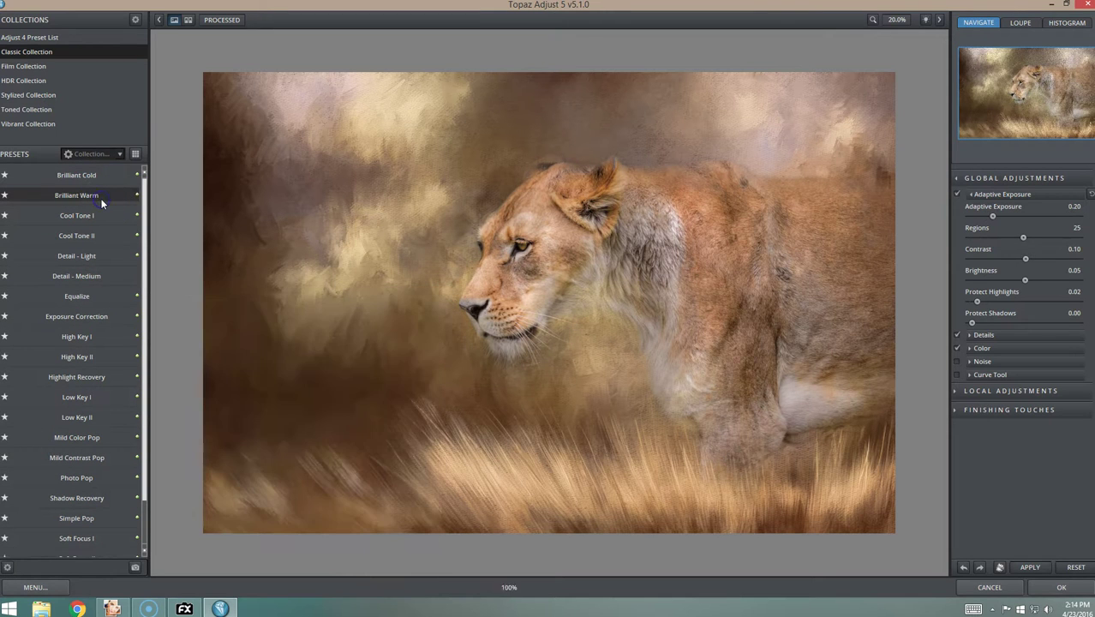
click(415, 207)
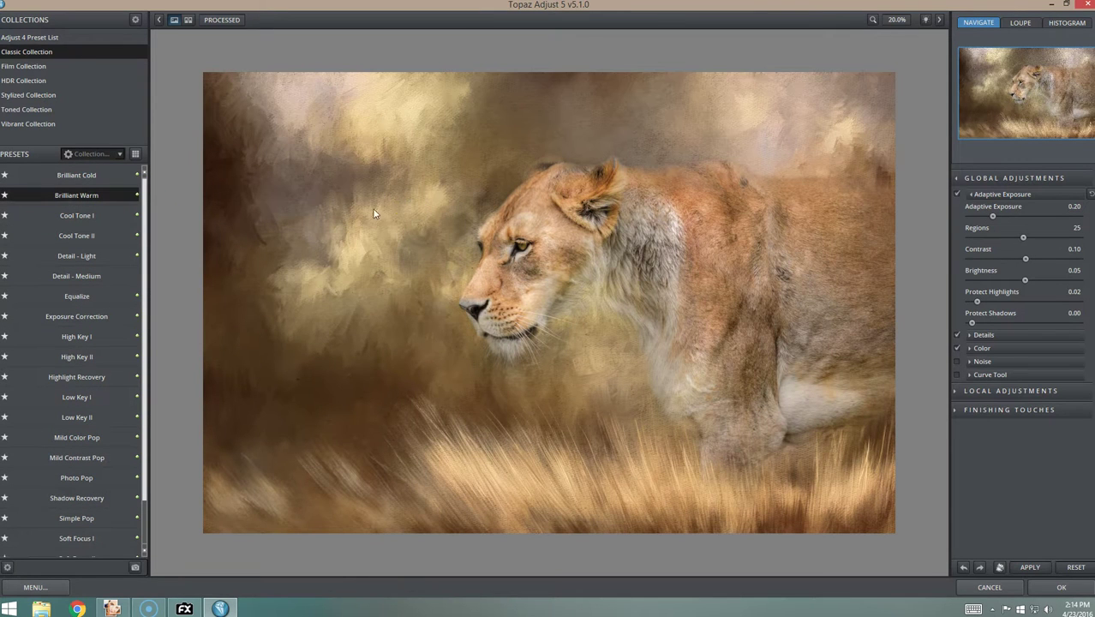
click(87, 176)
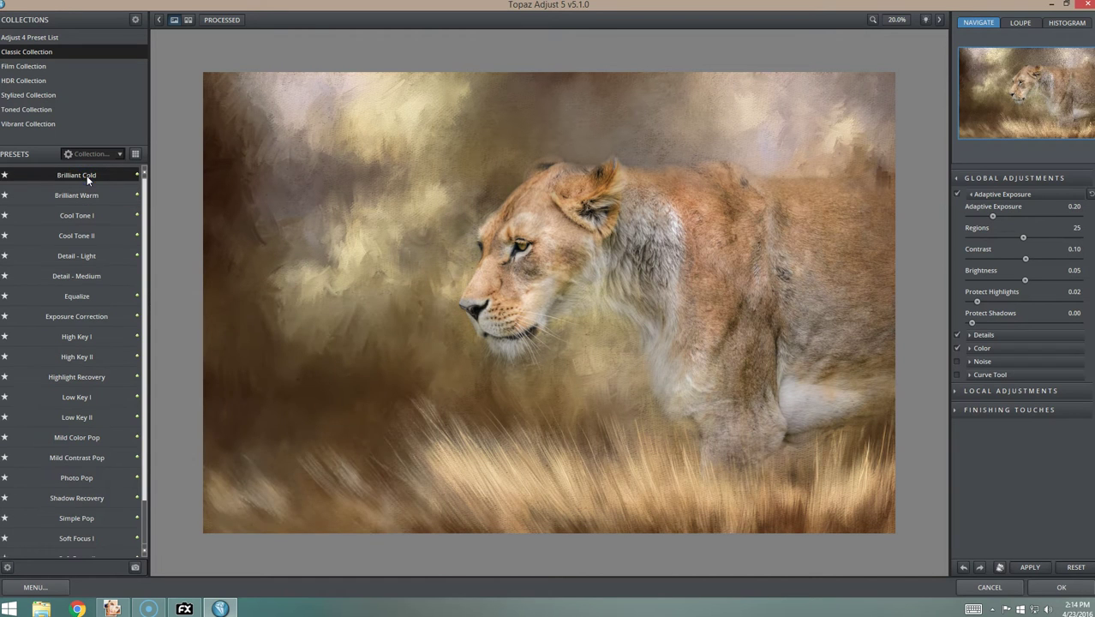
Step: Apply the Warm Tone II preset from the Classic Collection to the stamped image
scroll(146, 551, down, 1)
click(85, 525)
click(84, 548)
click(558, 405)
click(904, 450)
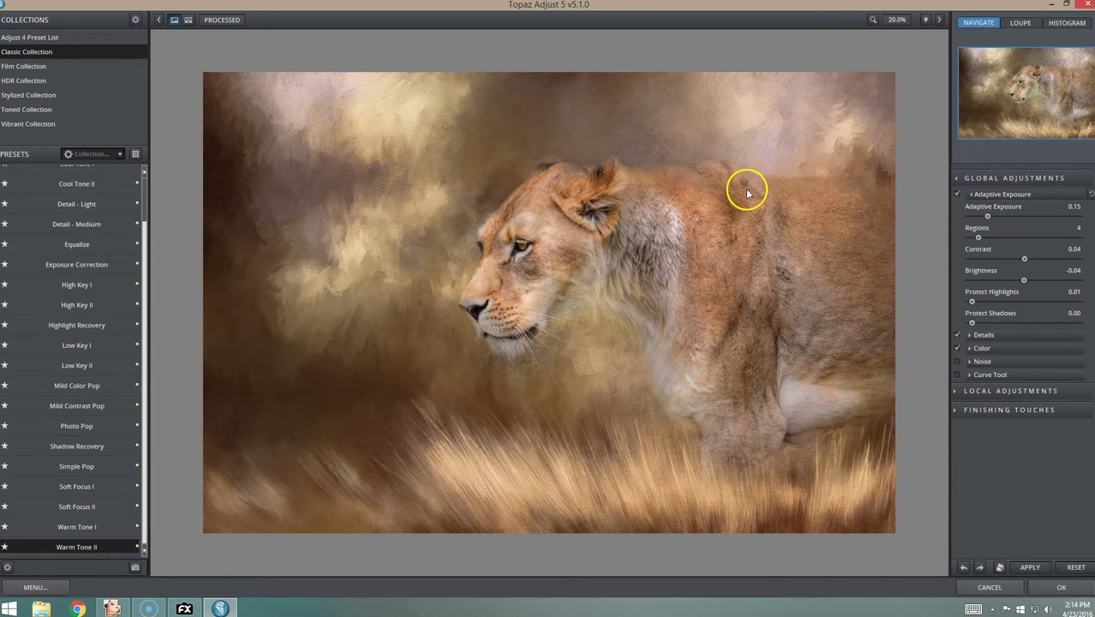
Step: Compare the warm-toned preview with the original image and accept the Topaz Adjust 5 result into photoFXlab
click(404, 255)
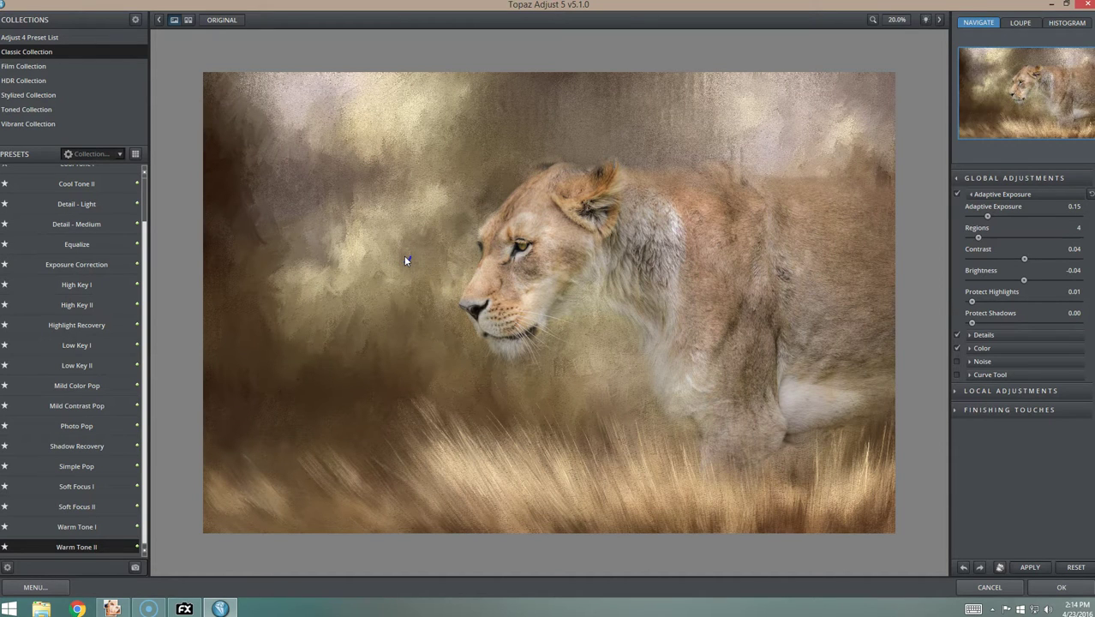
click(406, 260)
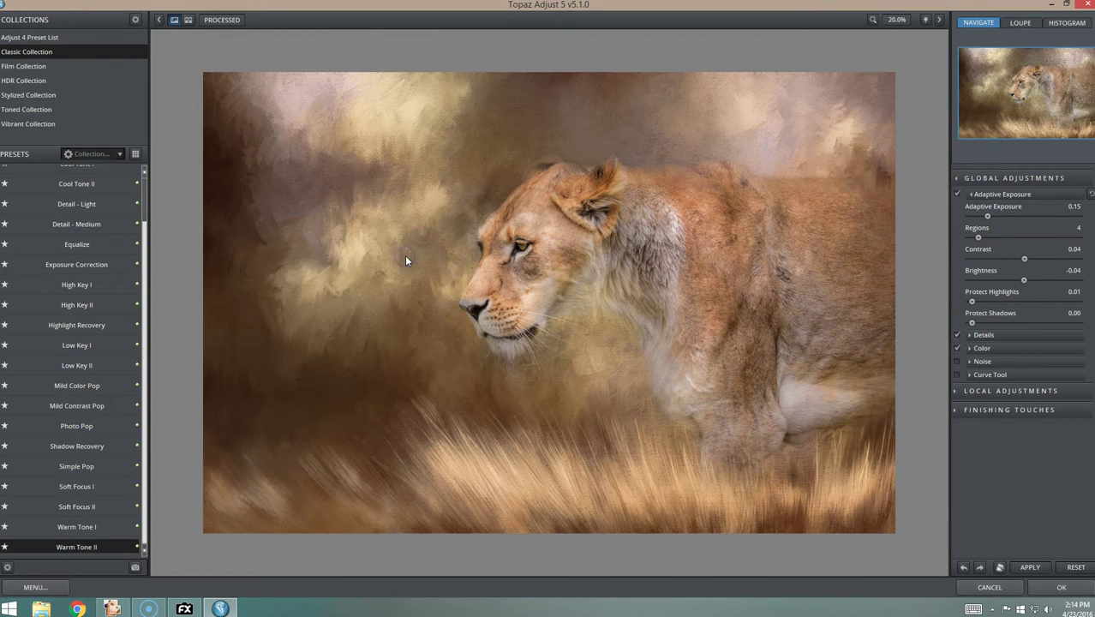
click(406, 260)
click(406, 260)
click(828, 131)
click(357, 227)
click(356, 227)
click(1061, 602)
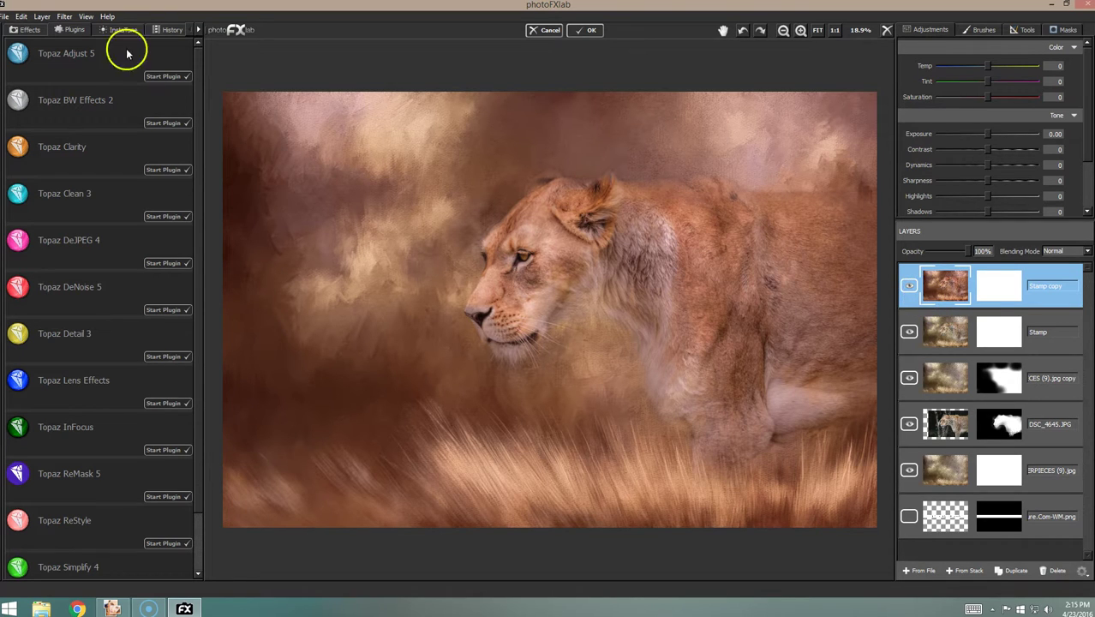
Step: Toggle the Stamp copy layer's visibility and sweep its opacity between 100% and 0% to judge the warm tone
click(23, 17)
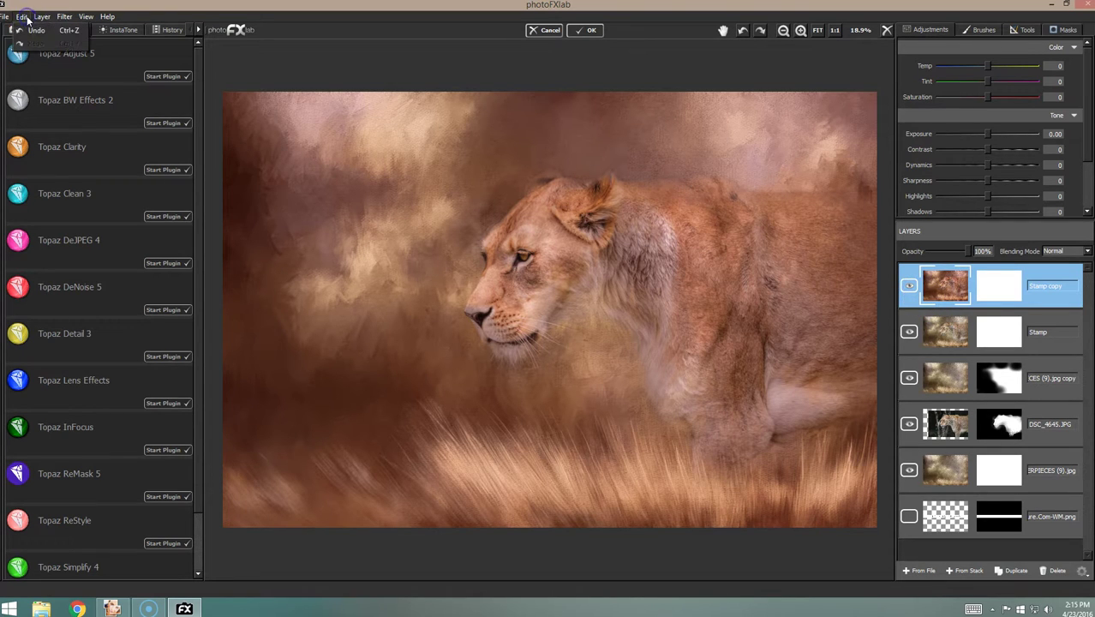
click(911, 286)
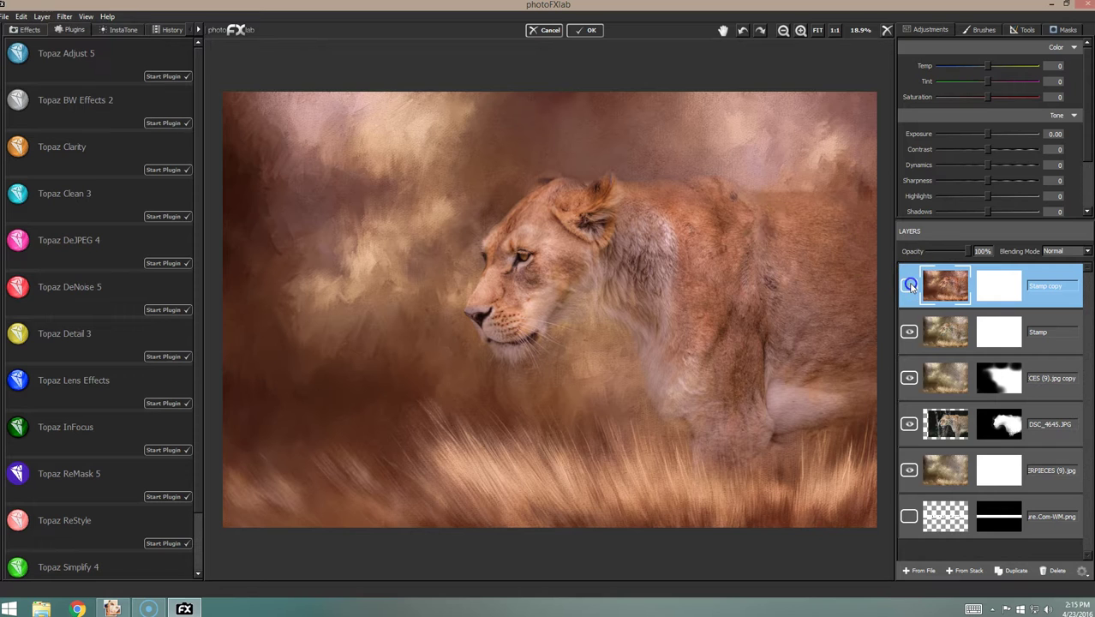
click(910, 285)
click(910, 286)
click(970, 253)
drag(964, 253, 907, 252)
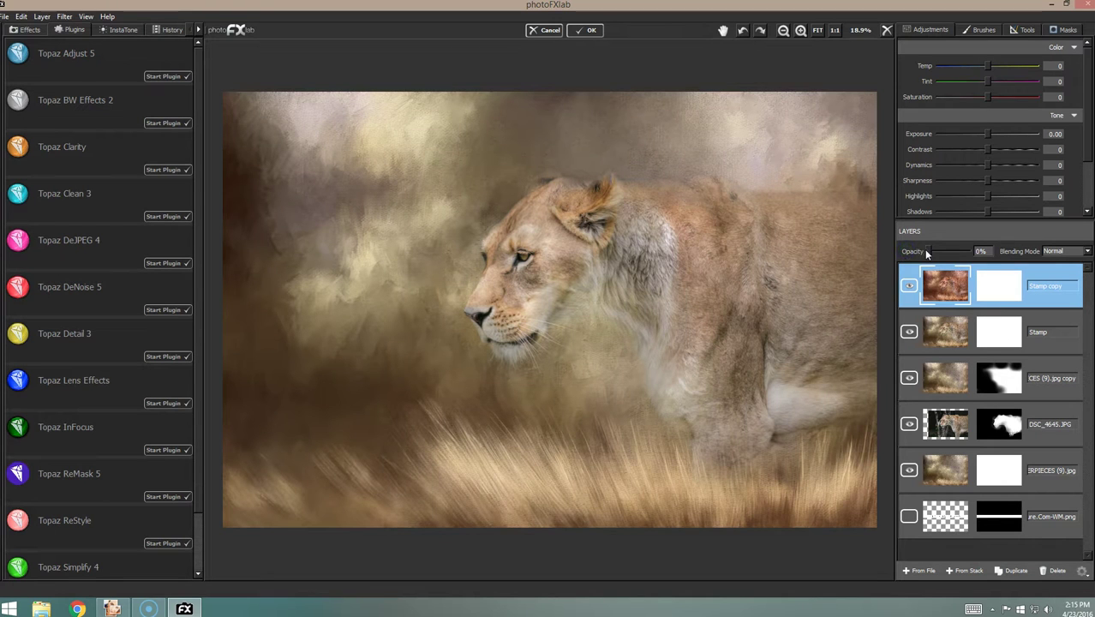
click(970, 250)
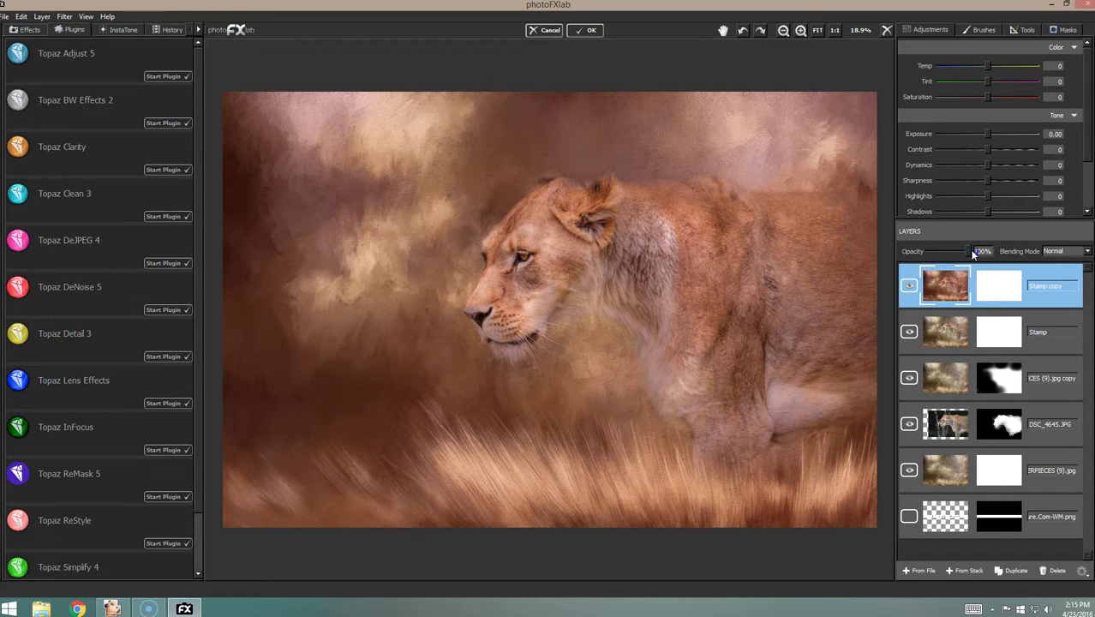
drag(974, 255, 923, 254)
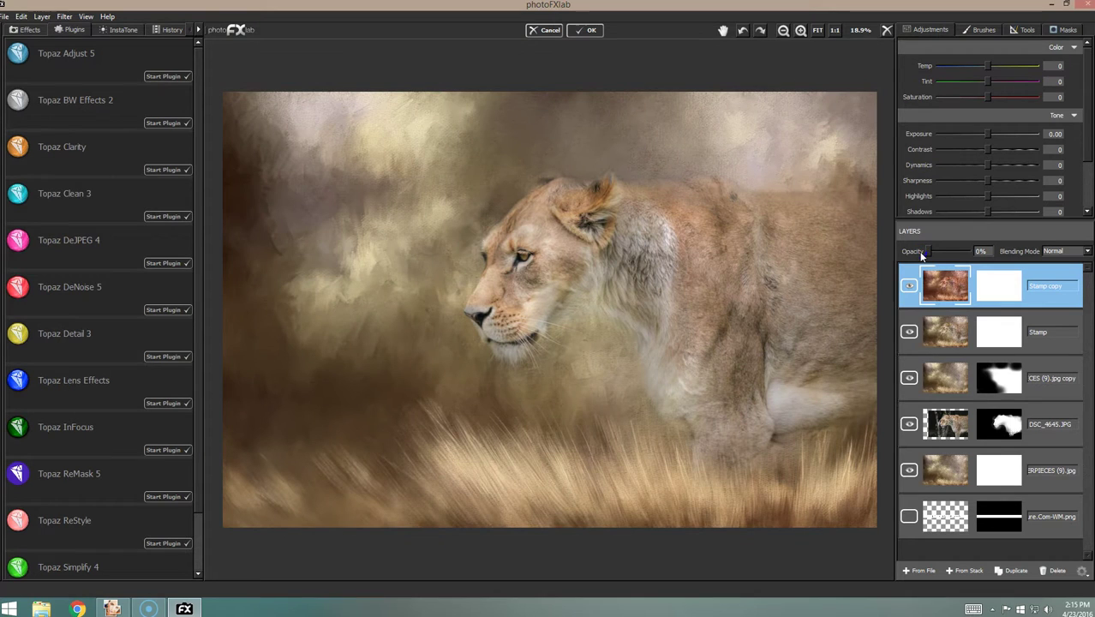
Step: Set the Stamp copy layer's opacity to 30% and compare the image with the layer hidden and shown
drag(926, 256, 942, 251)
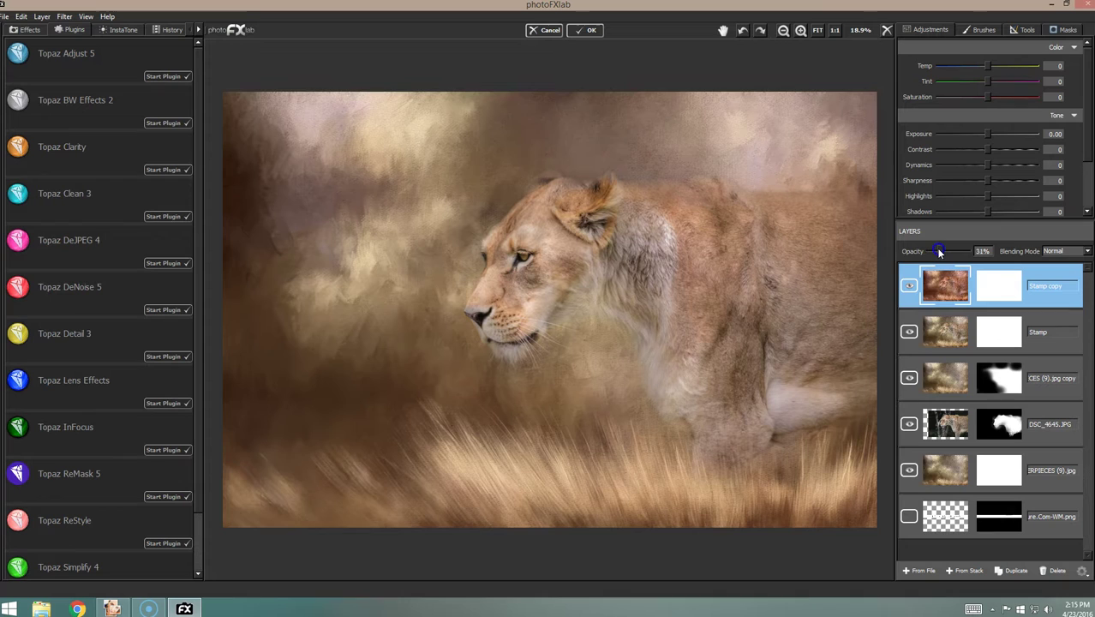
click(908, 285)
click(908, 286)
drag(938, 254, 940, 251)
click(910, 287)
click(909, 287)
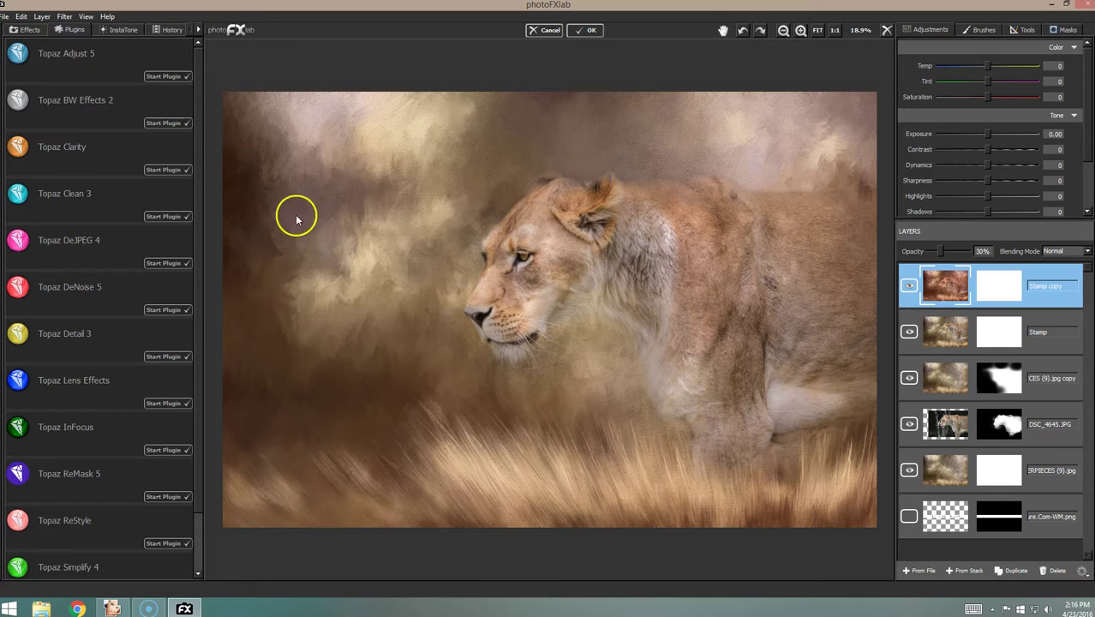
click(909, 285)
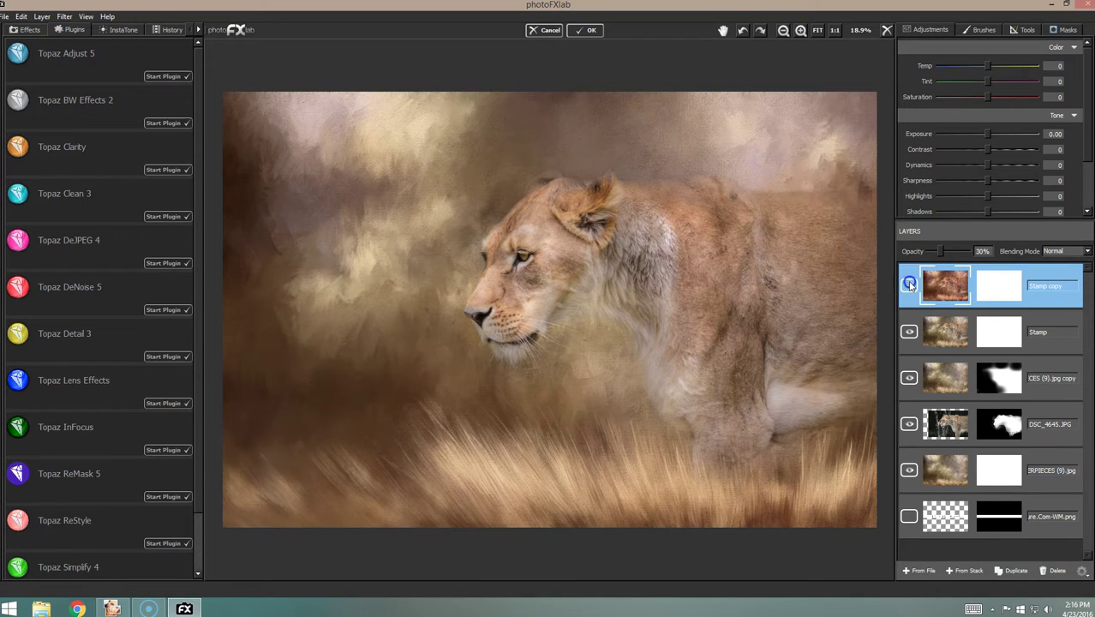
click(909, 286)
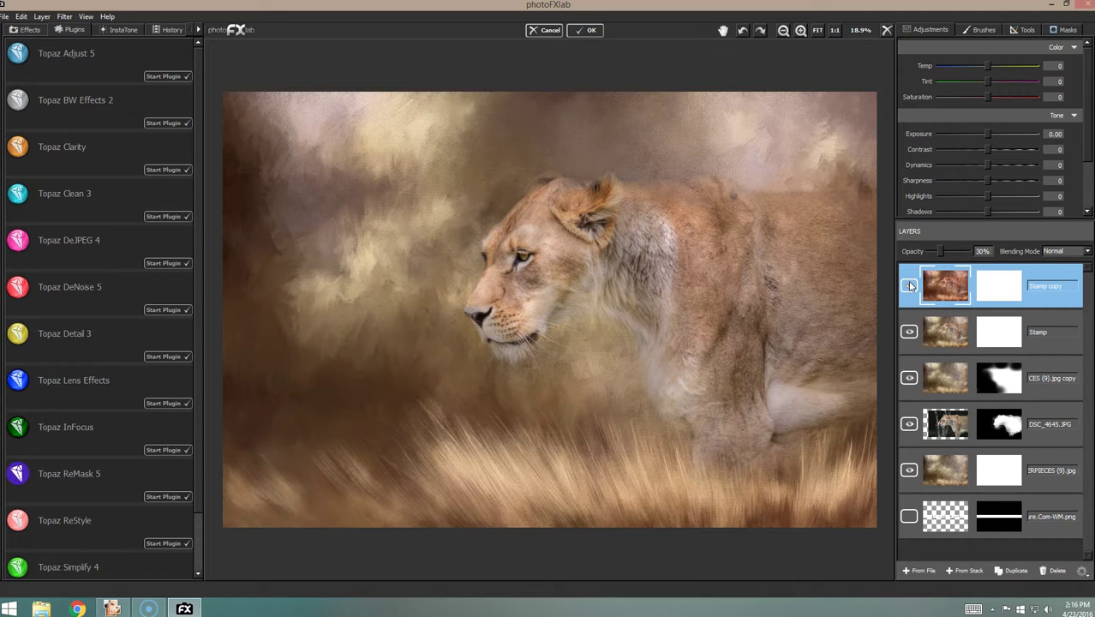
Step: Reduce the Stamp copy layer's opacity to 20% and check the warm tone on the small view with the layer toggled
click(785, 35)
click(784, 34)
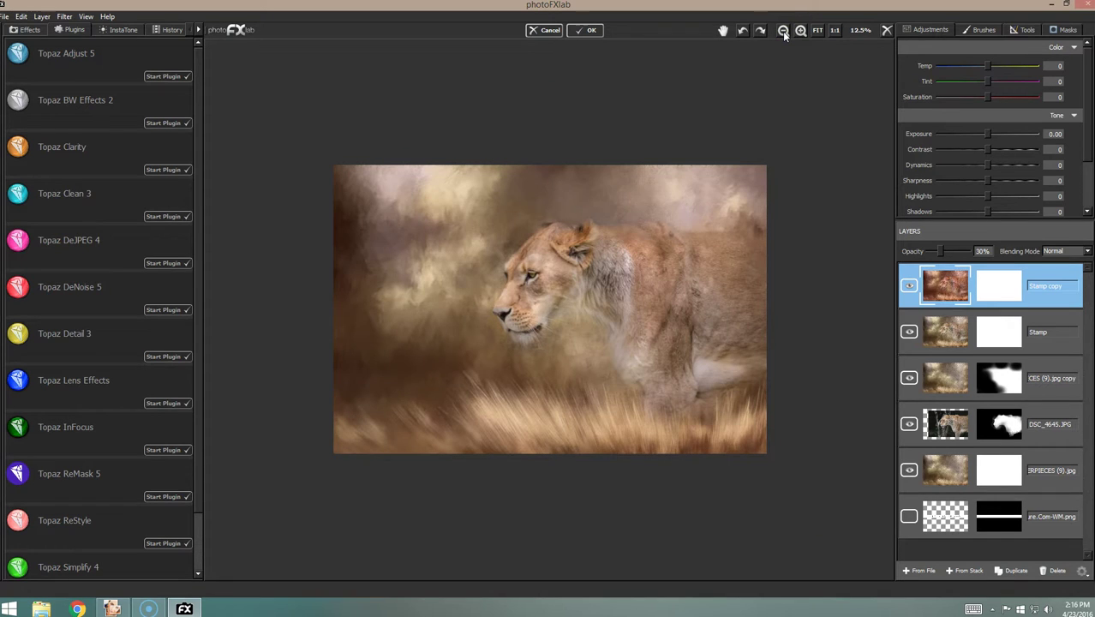
click(784, 35)
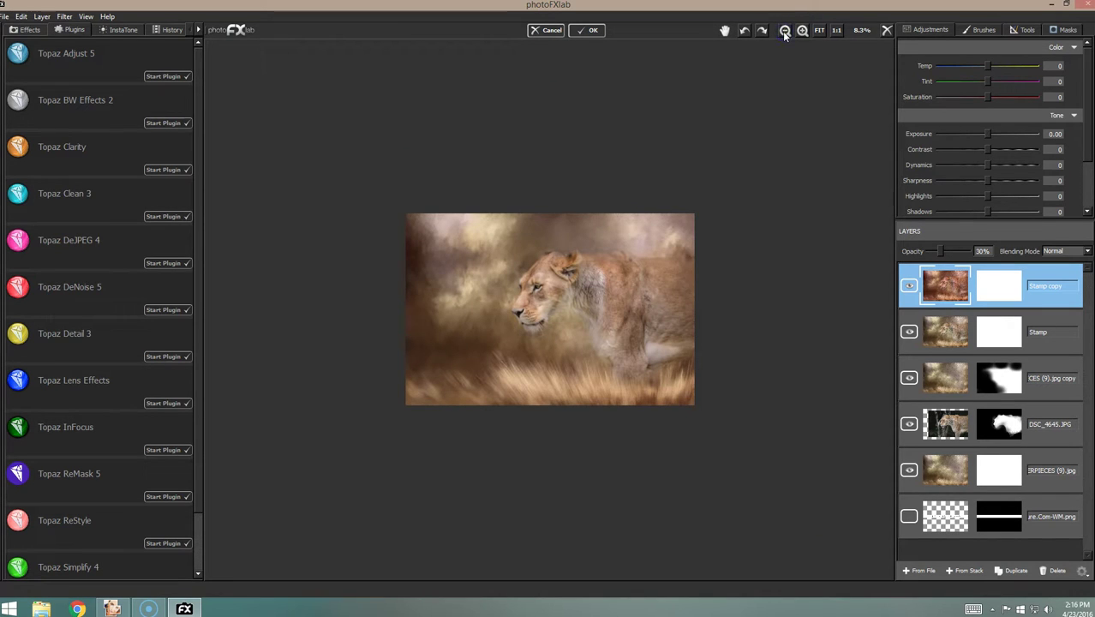
click(784, 34)
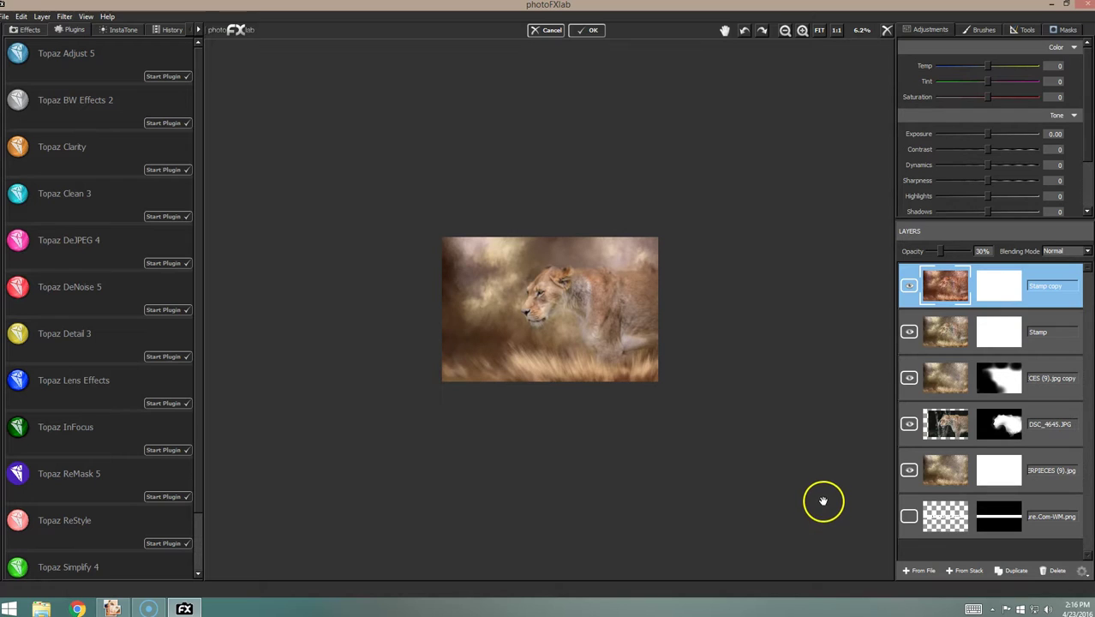
click(911, 285)
click(910, 284)
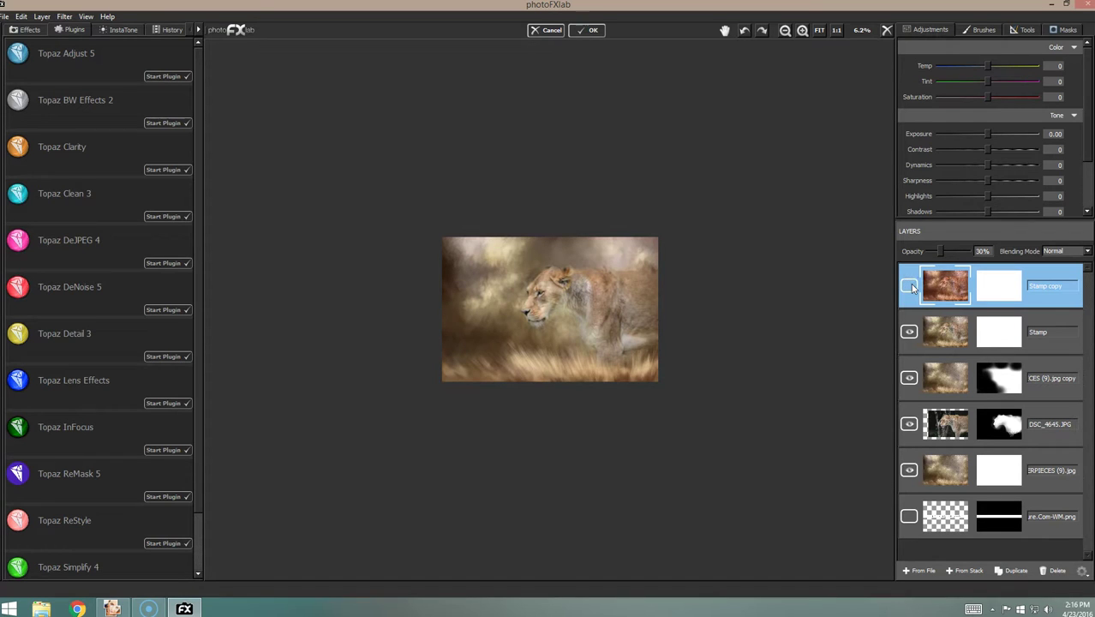
click(910, 285)
click(939, 253)
drag(938, 255, 936, 255)
click(908, 285)
click(908, 285)
click(909, 286)
click(909, 287)
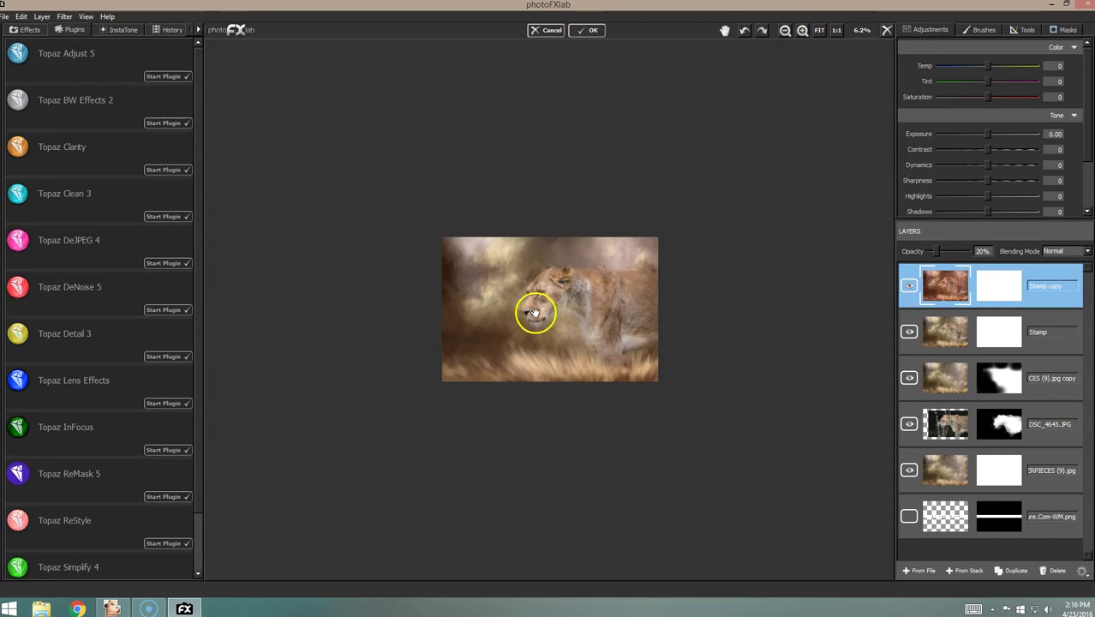
Step: Examine the overall lioness composite at small and large view sizes
click(806, 34)
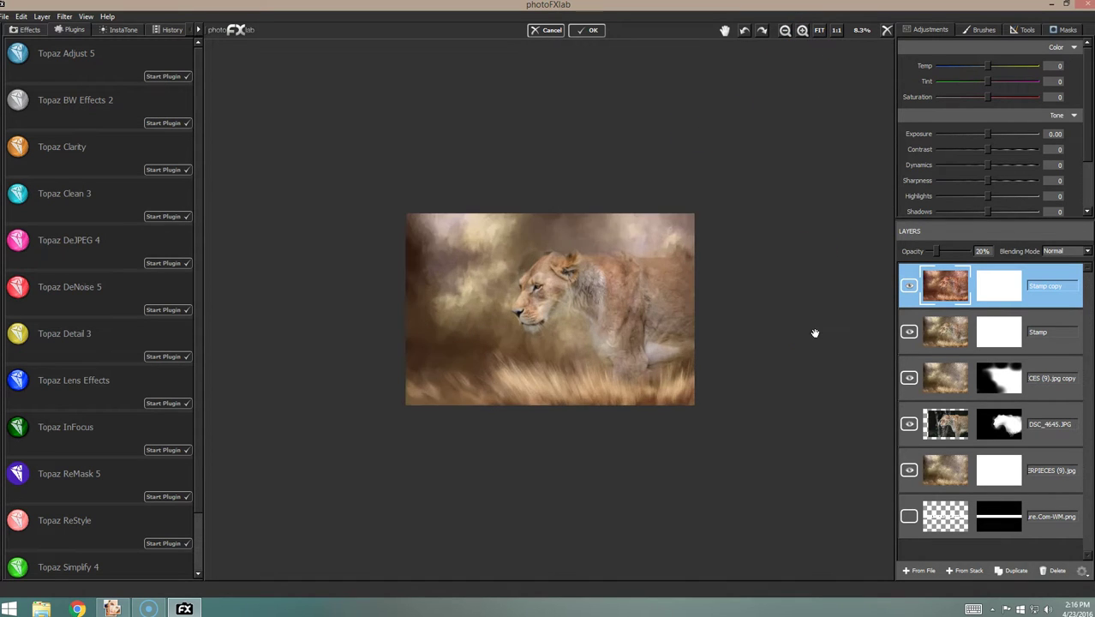
click(800, 32)
click(799, 33)
click(801, 33)
click(801, 32)
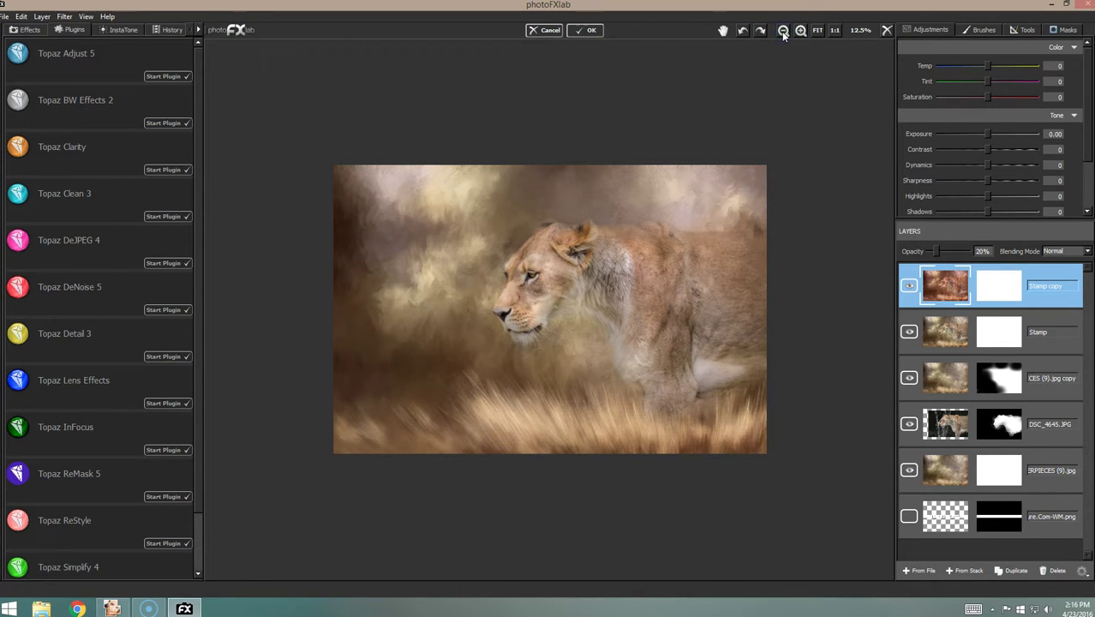
click(783, 32)
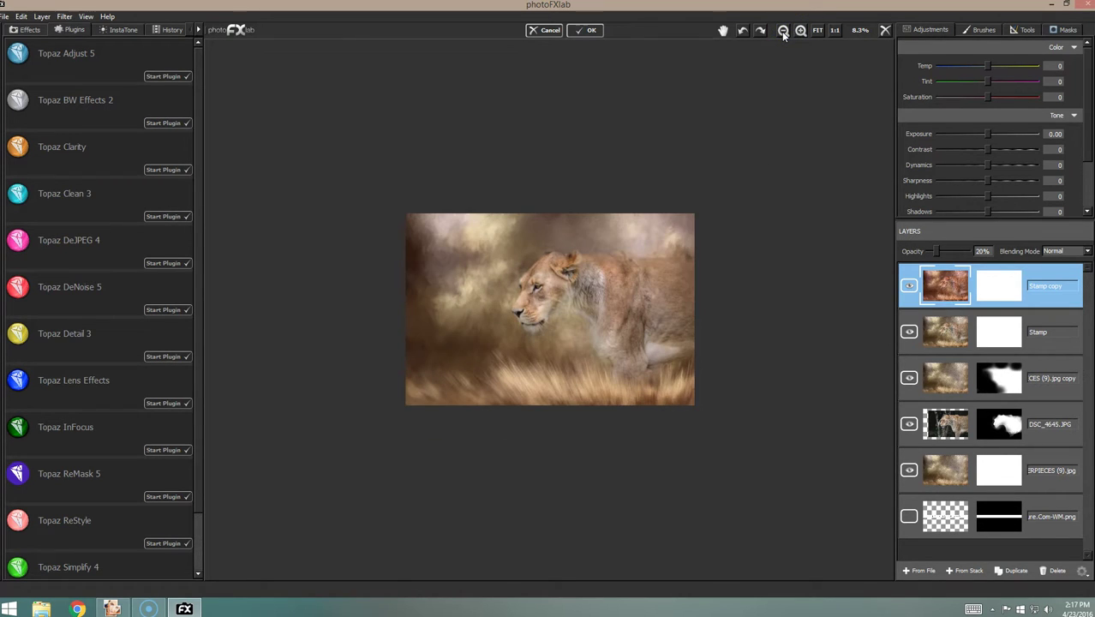
click(784, 33)
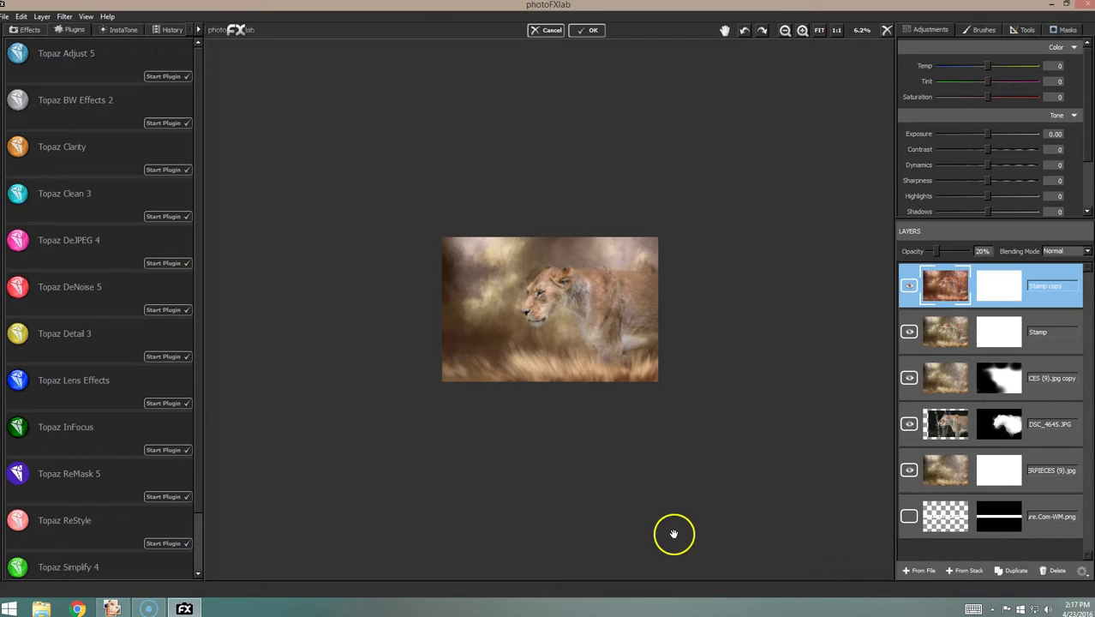
click(803, 31)
click(803, 31)
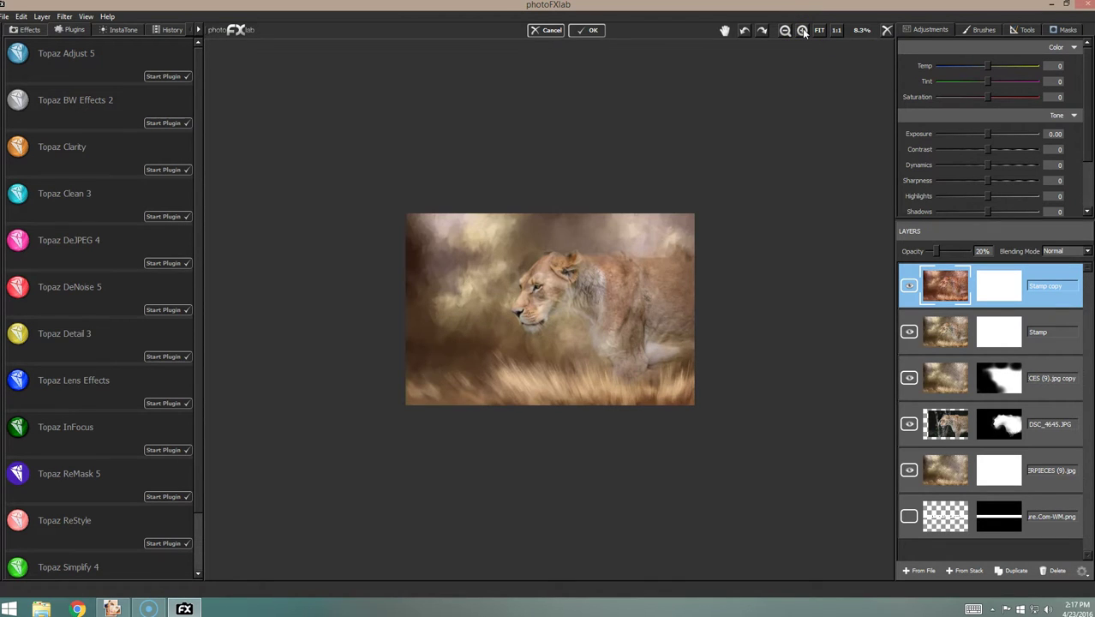
click(803, 30)
click(803, 32)
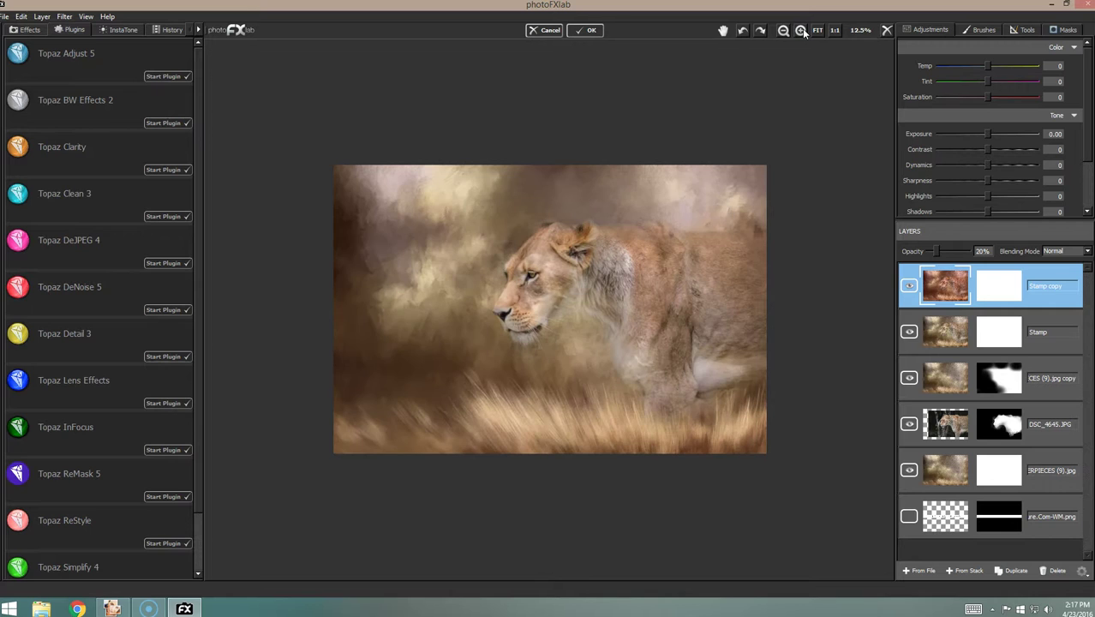
click(803, 31)
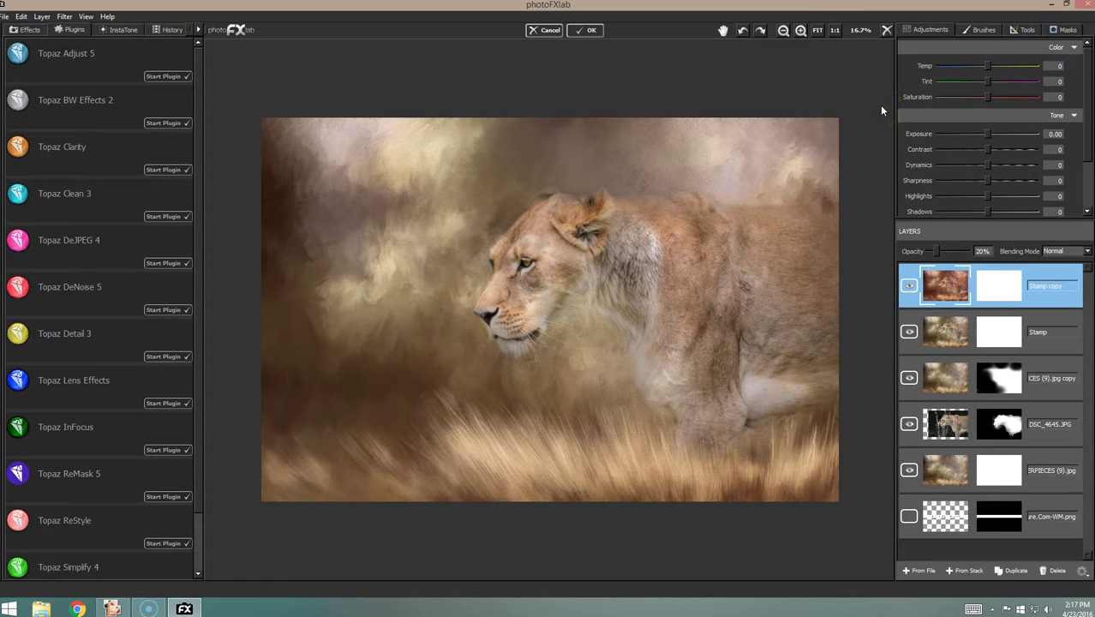
scroll(882, 107, up, 1)
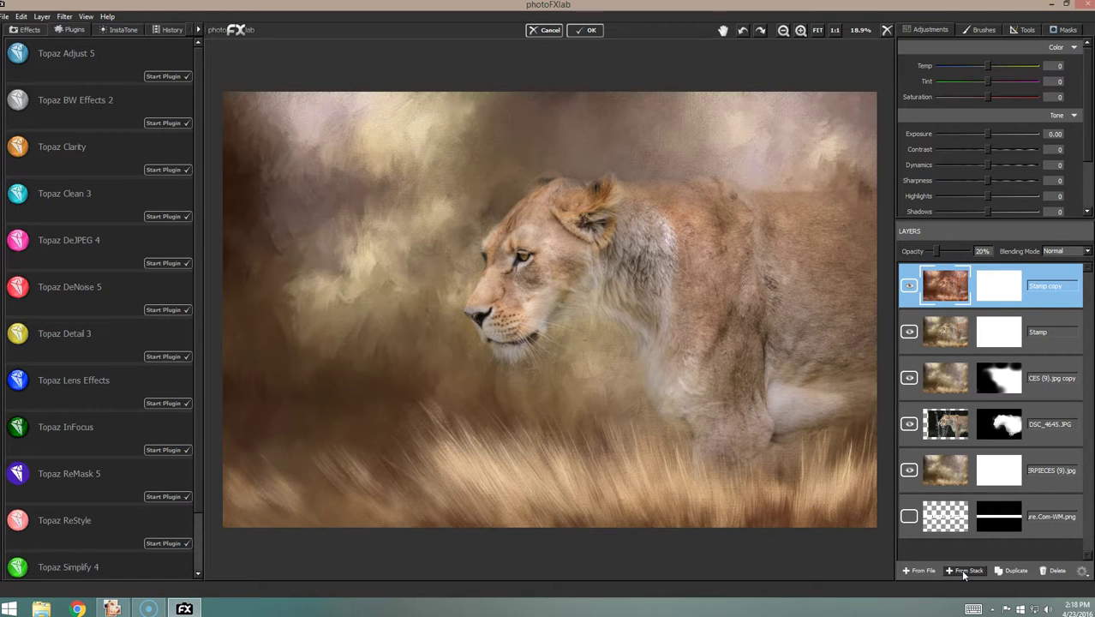
Step: Return the composite to Corel Paint Shop Pro and compare it with the original texture by undoing and redoing the photoFXlab edit
click(574, 30)
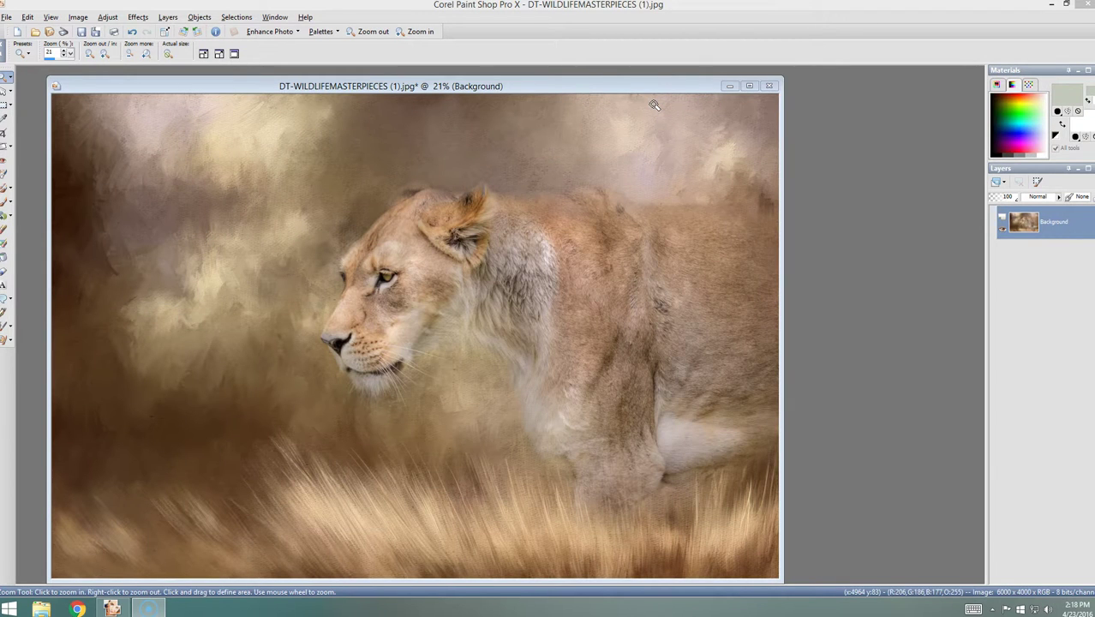
click(27, 18)
click(38, 31)
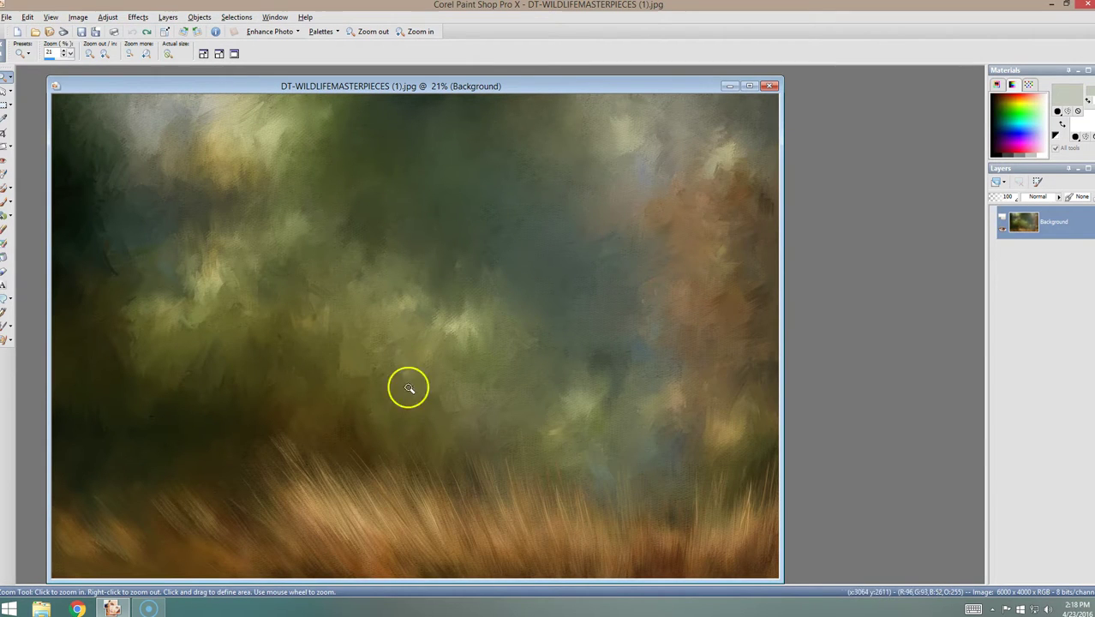
scroll(735, 332, down, 5)
scroll(691, 354, up, 1)
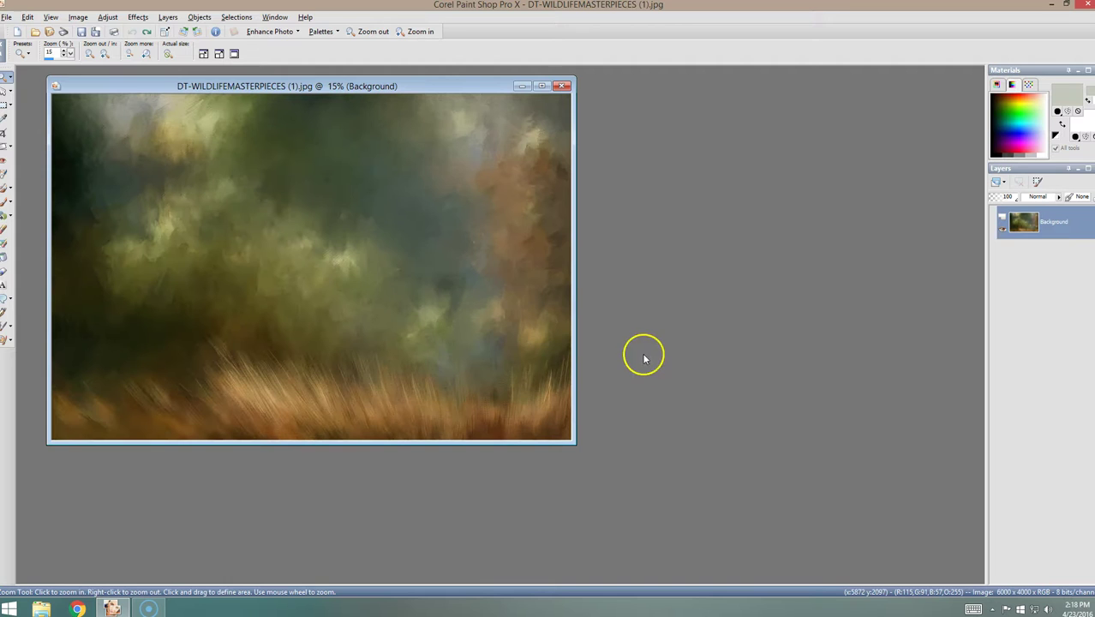
scroll(644, 359, up, 1)
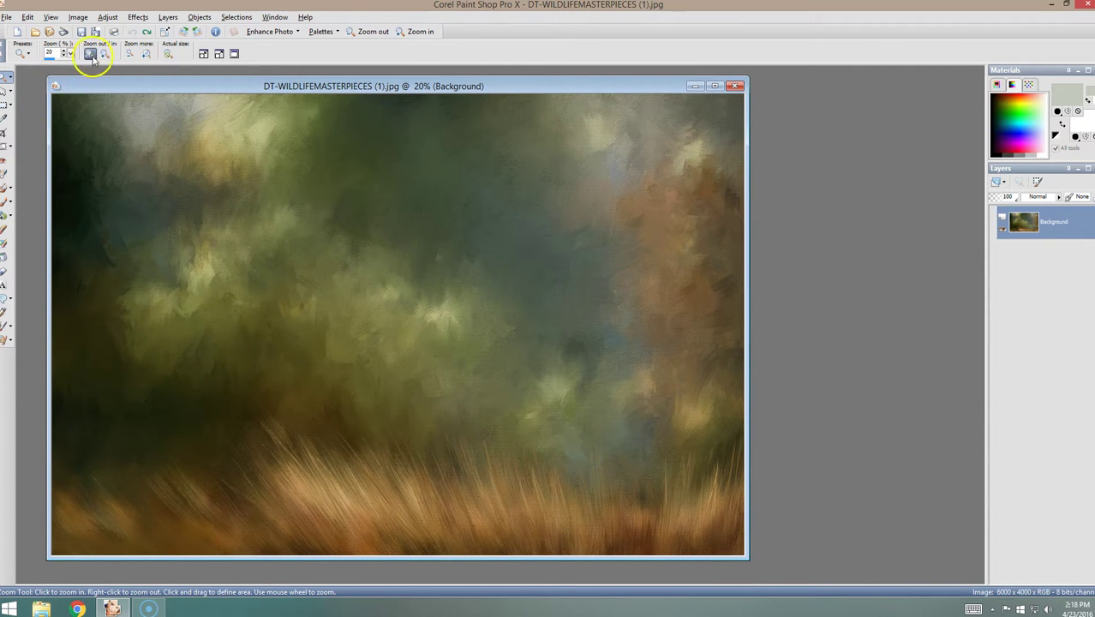
click(28, 17)
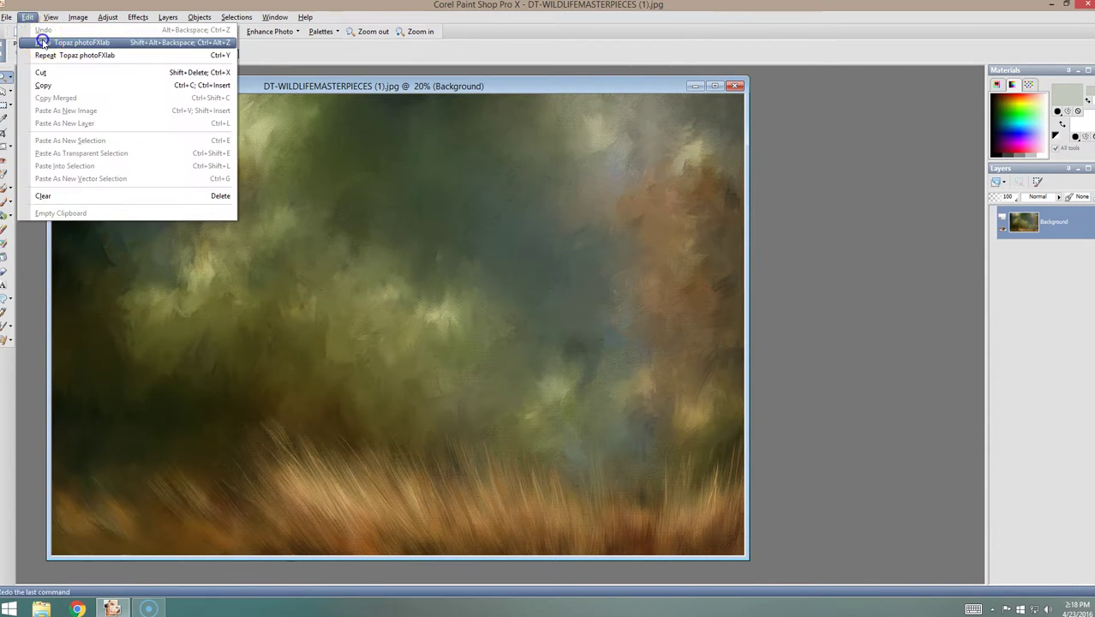
click(42, 42)
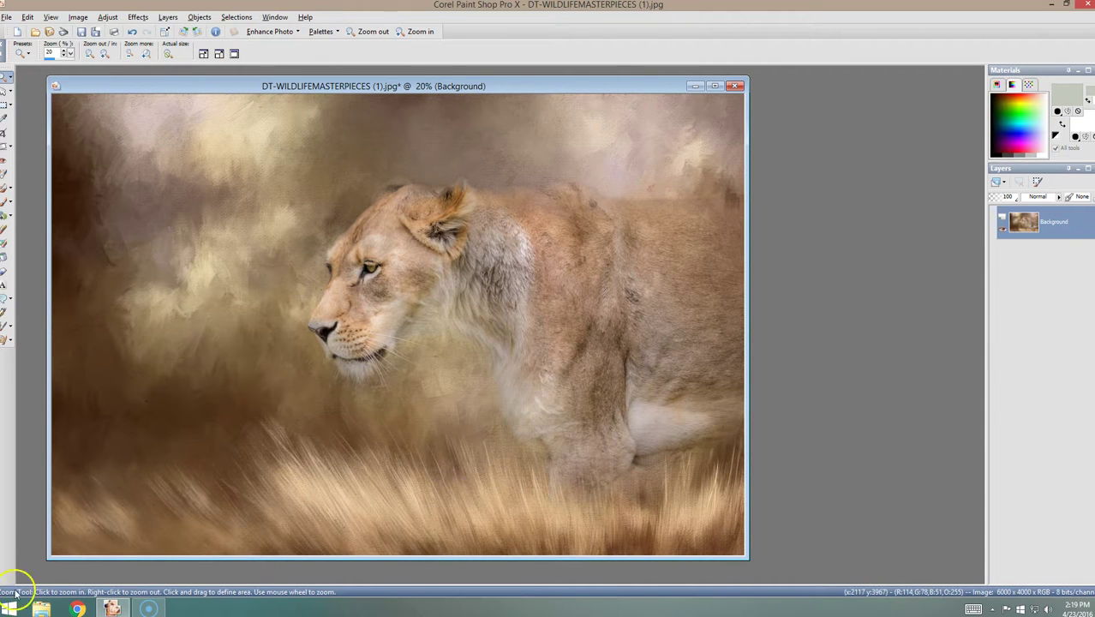
click(149, 608)
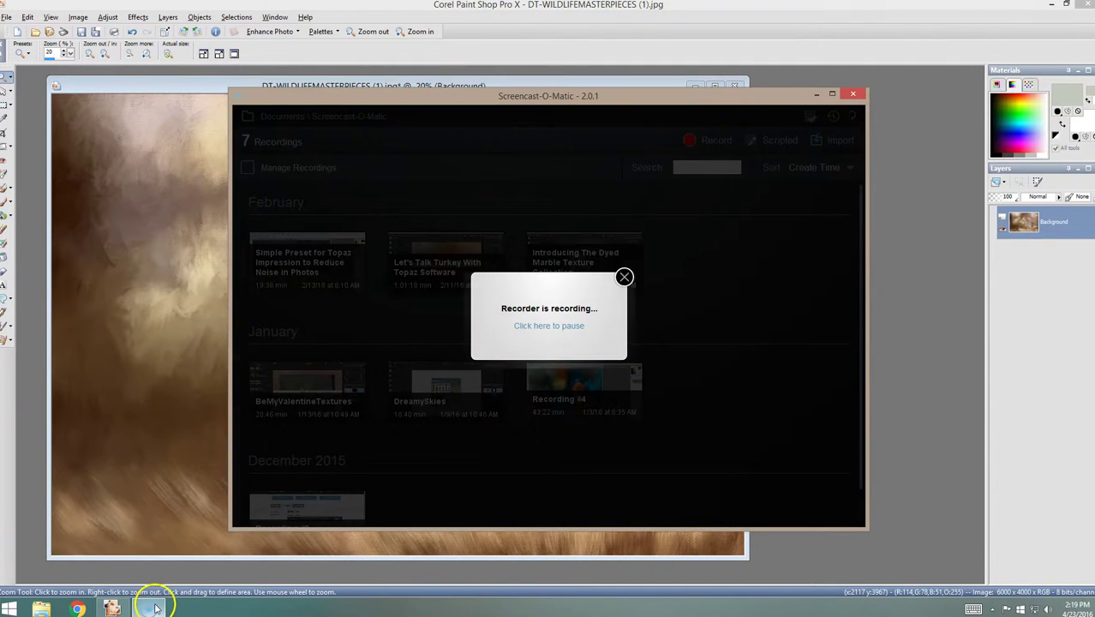